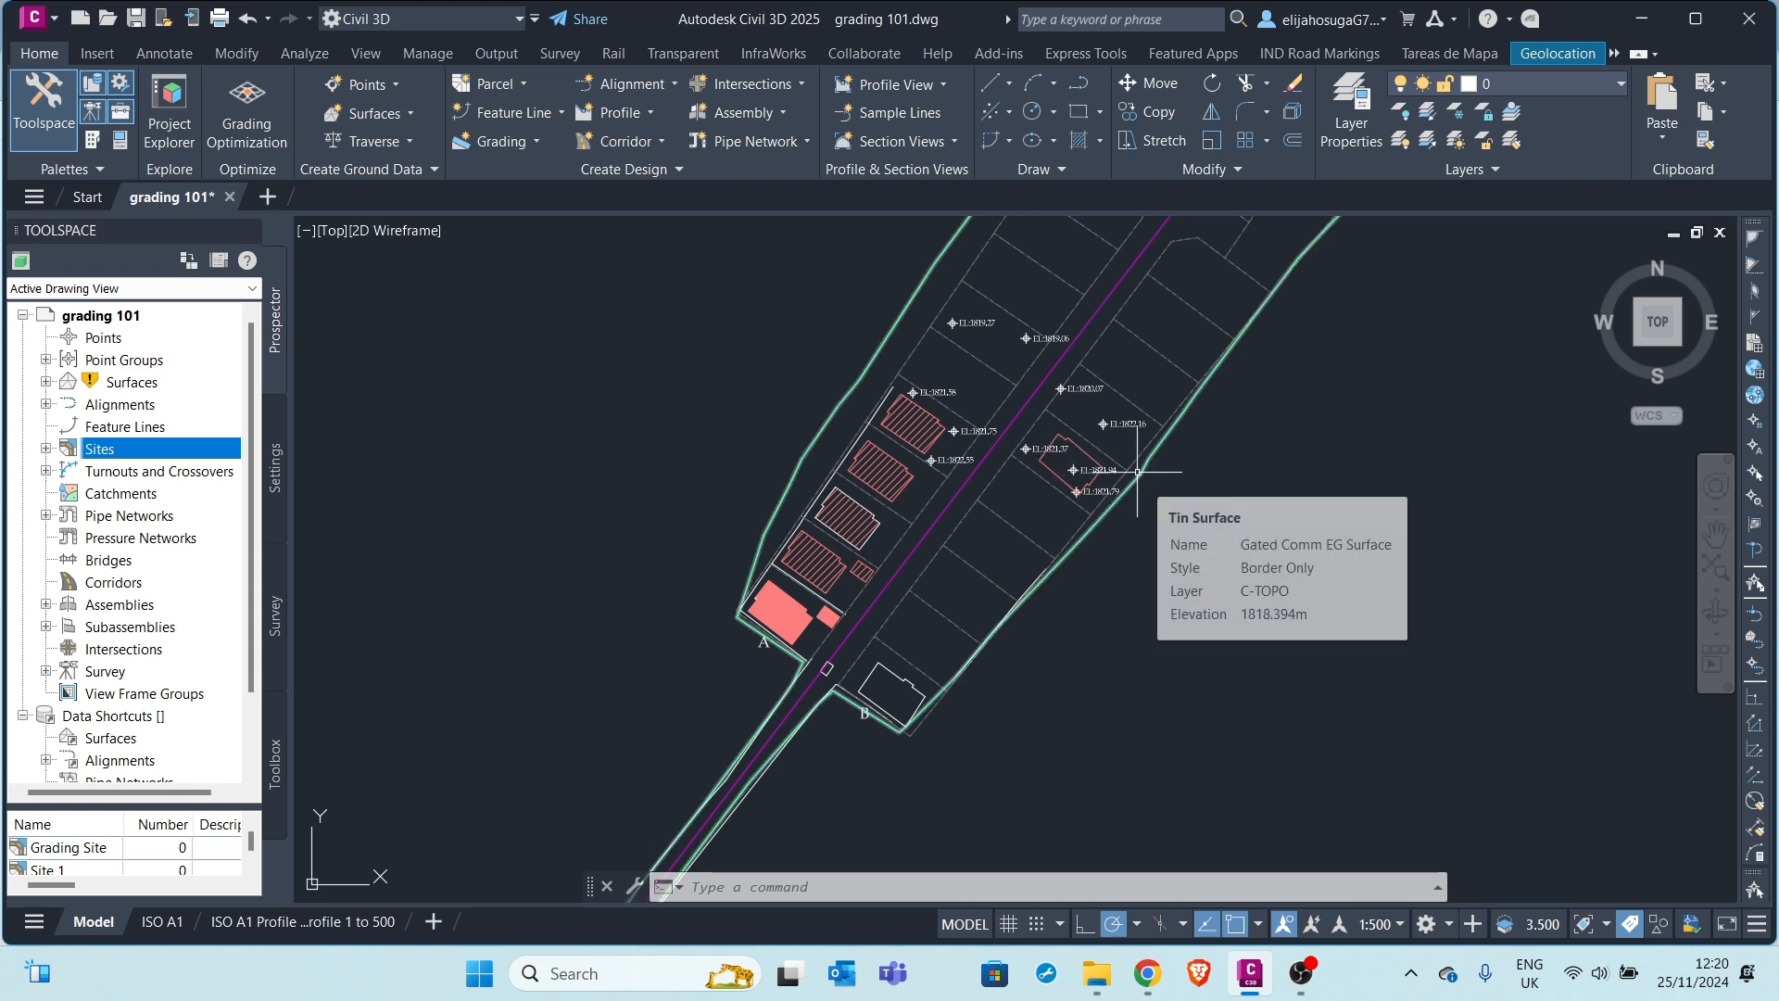
Select the Gated Comm EG Surface and zoom in until the lot spot elevations are legible
{"action": "left_click", "coordinate": [1138, 472]}
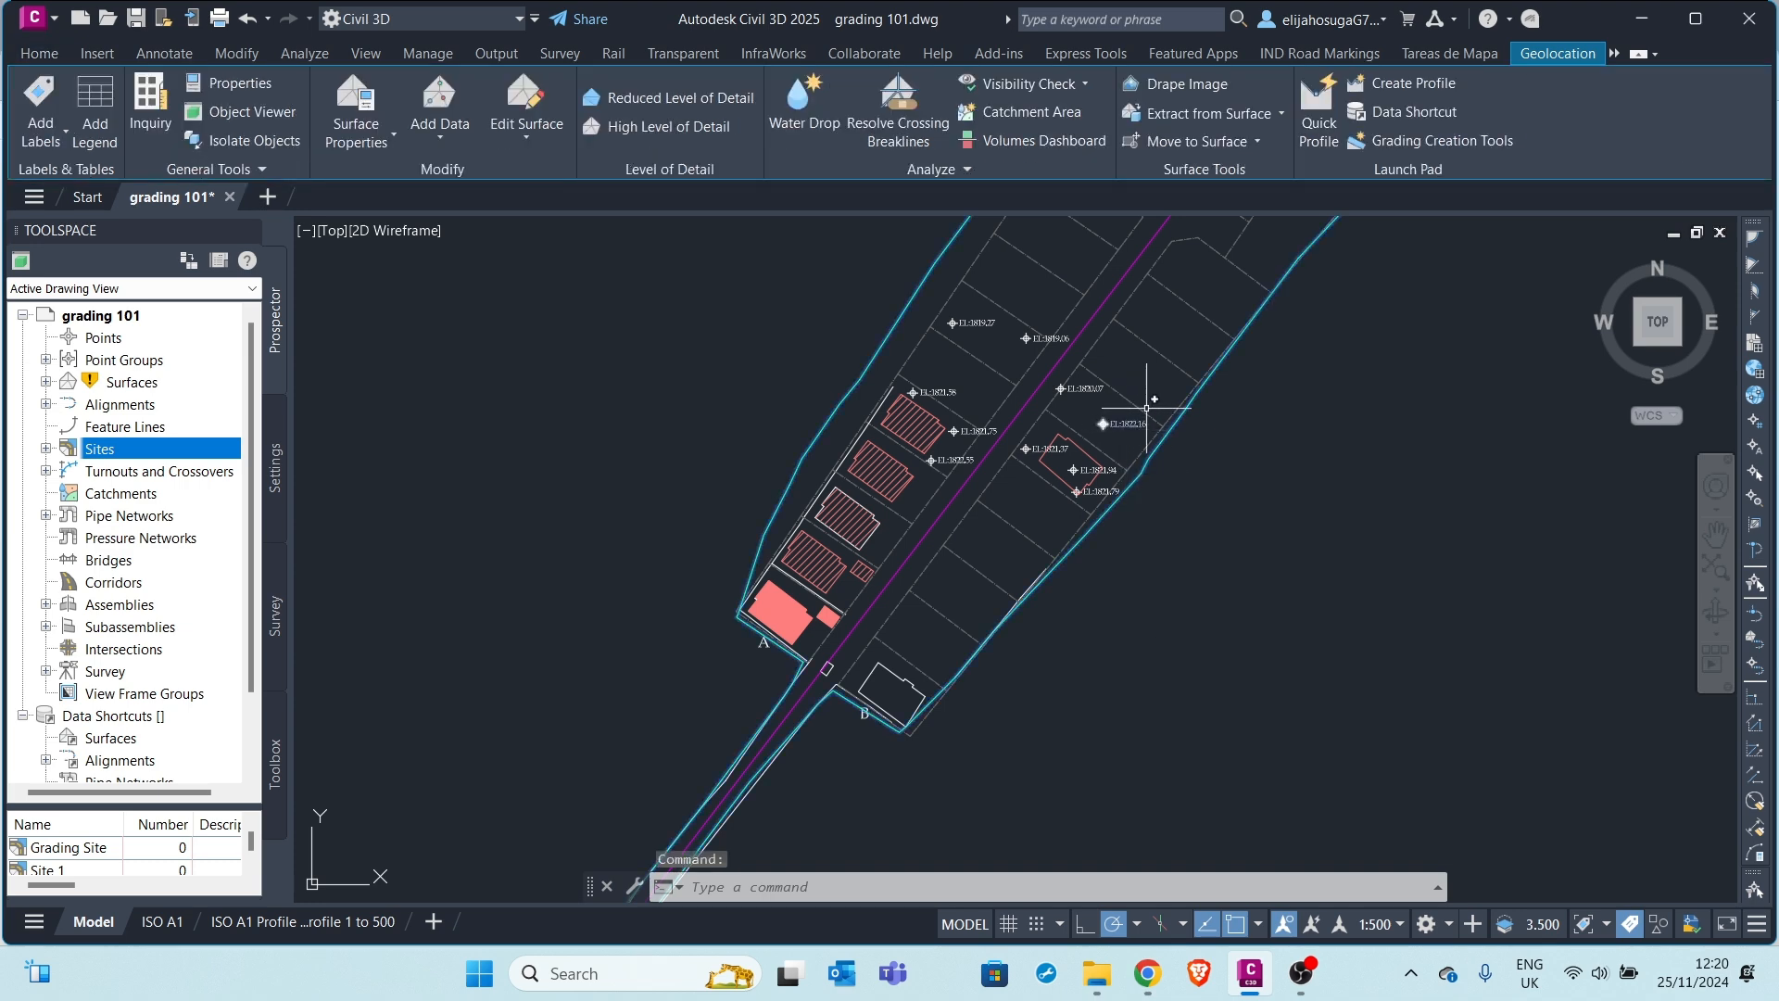
{"action": "scroll", "coordinate": [1179, 335], "scroll_direction": "up", "scroll_amount": 2}
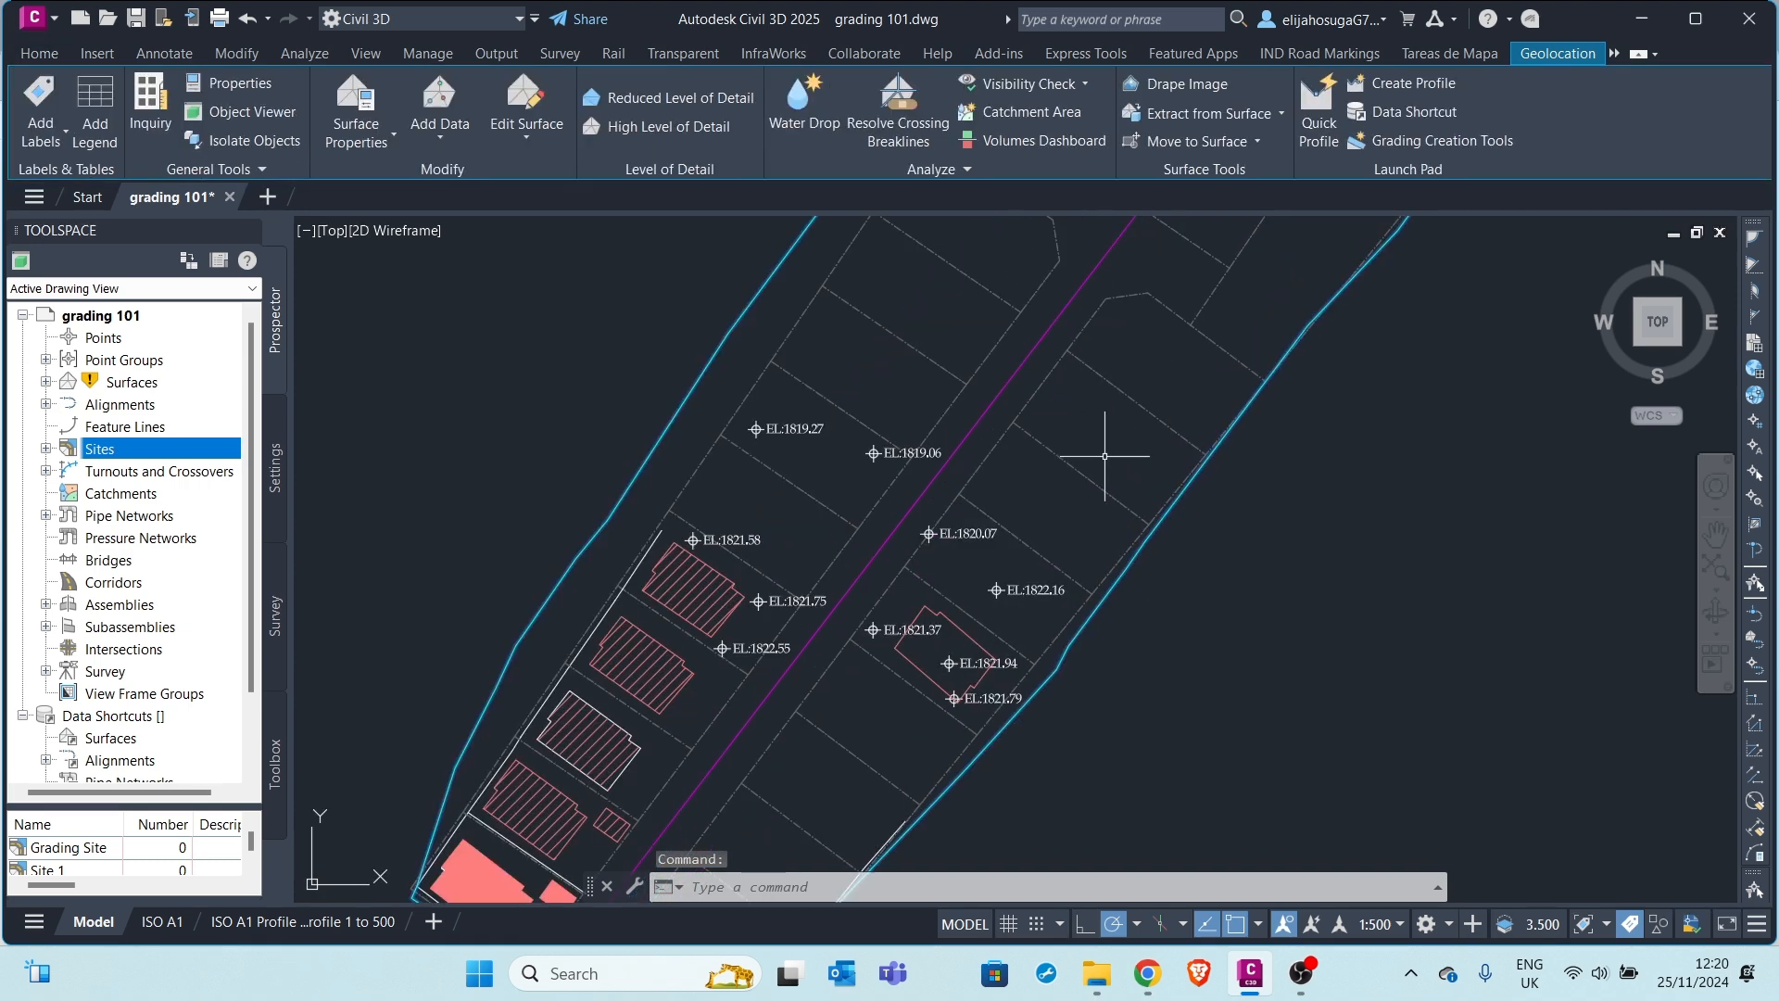
{"action": "right_click", "coordinate": [1103, 454]}
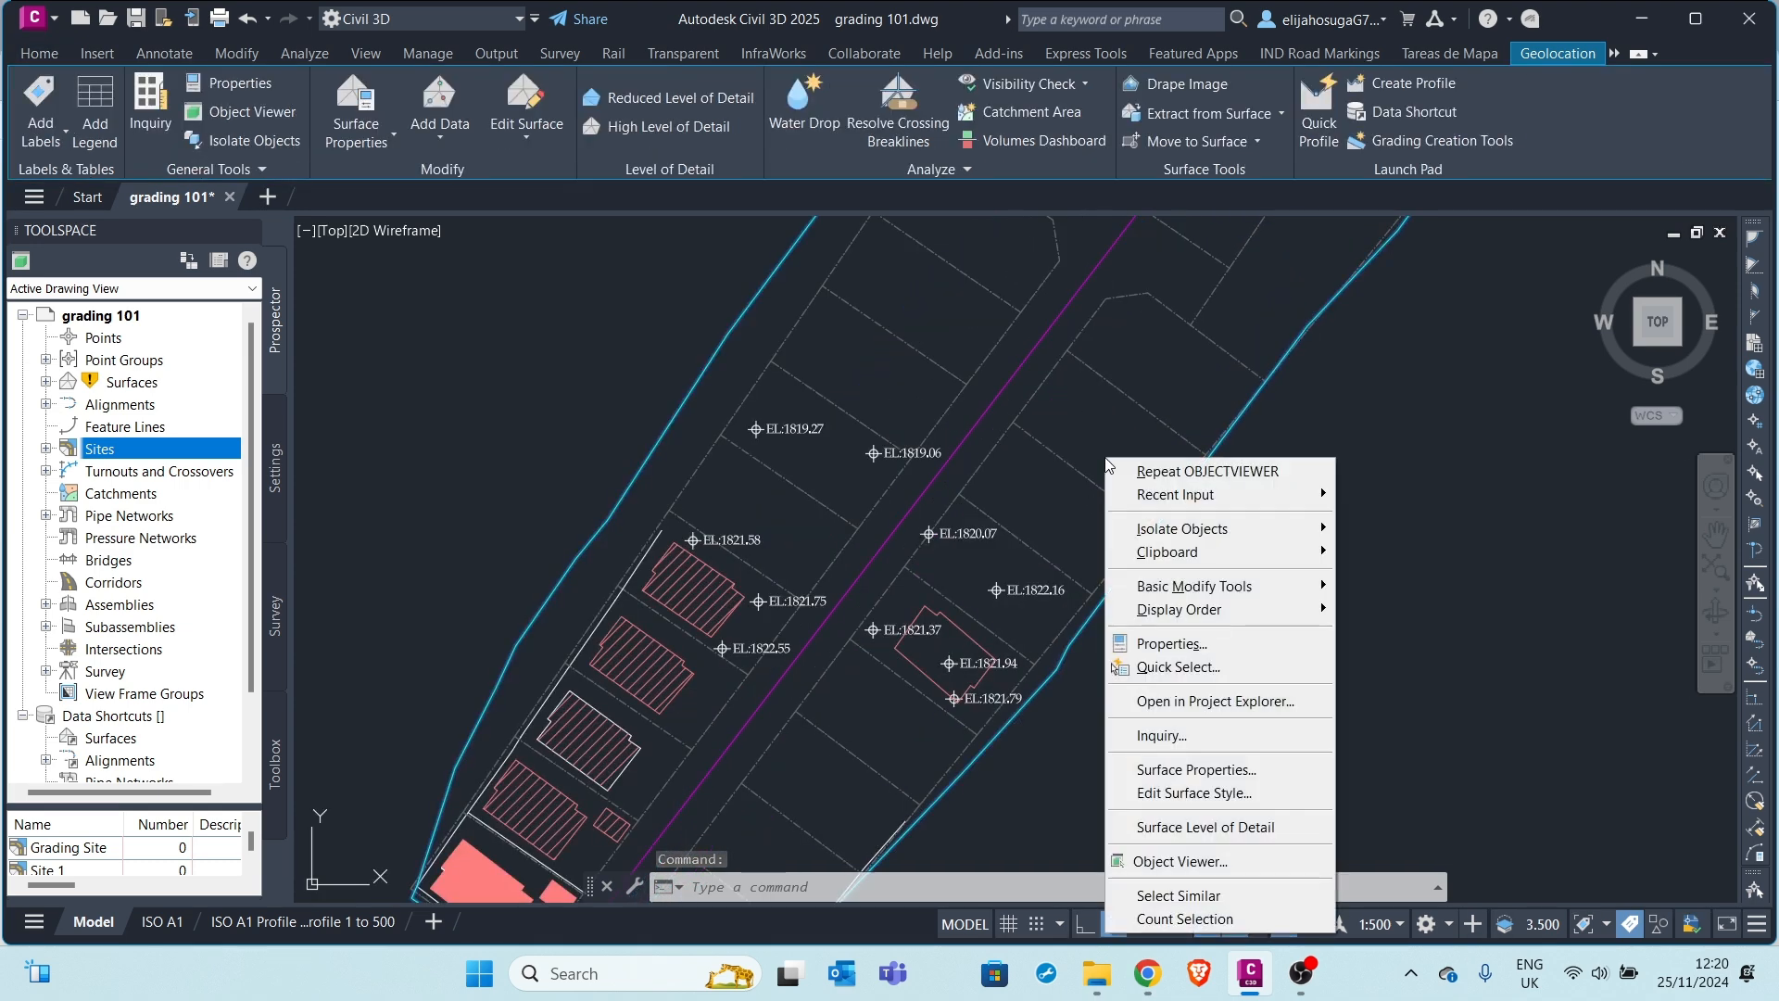
{"action": "left_click", "coordinate": [1242, 861]}
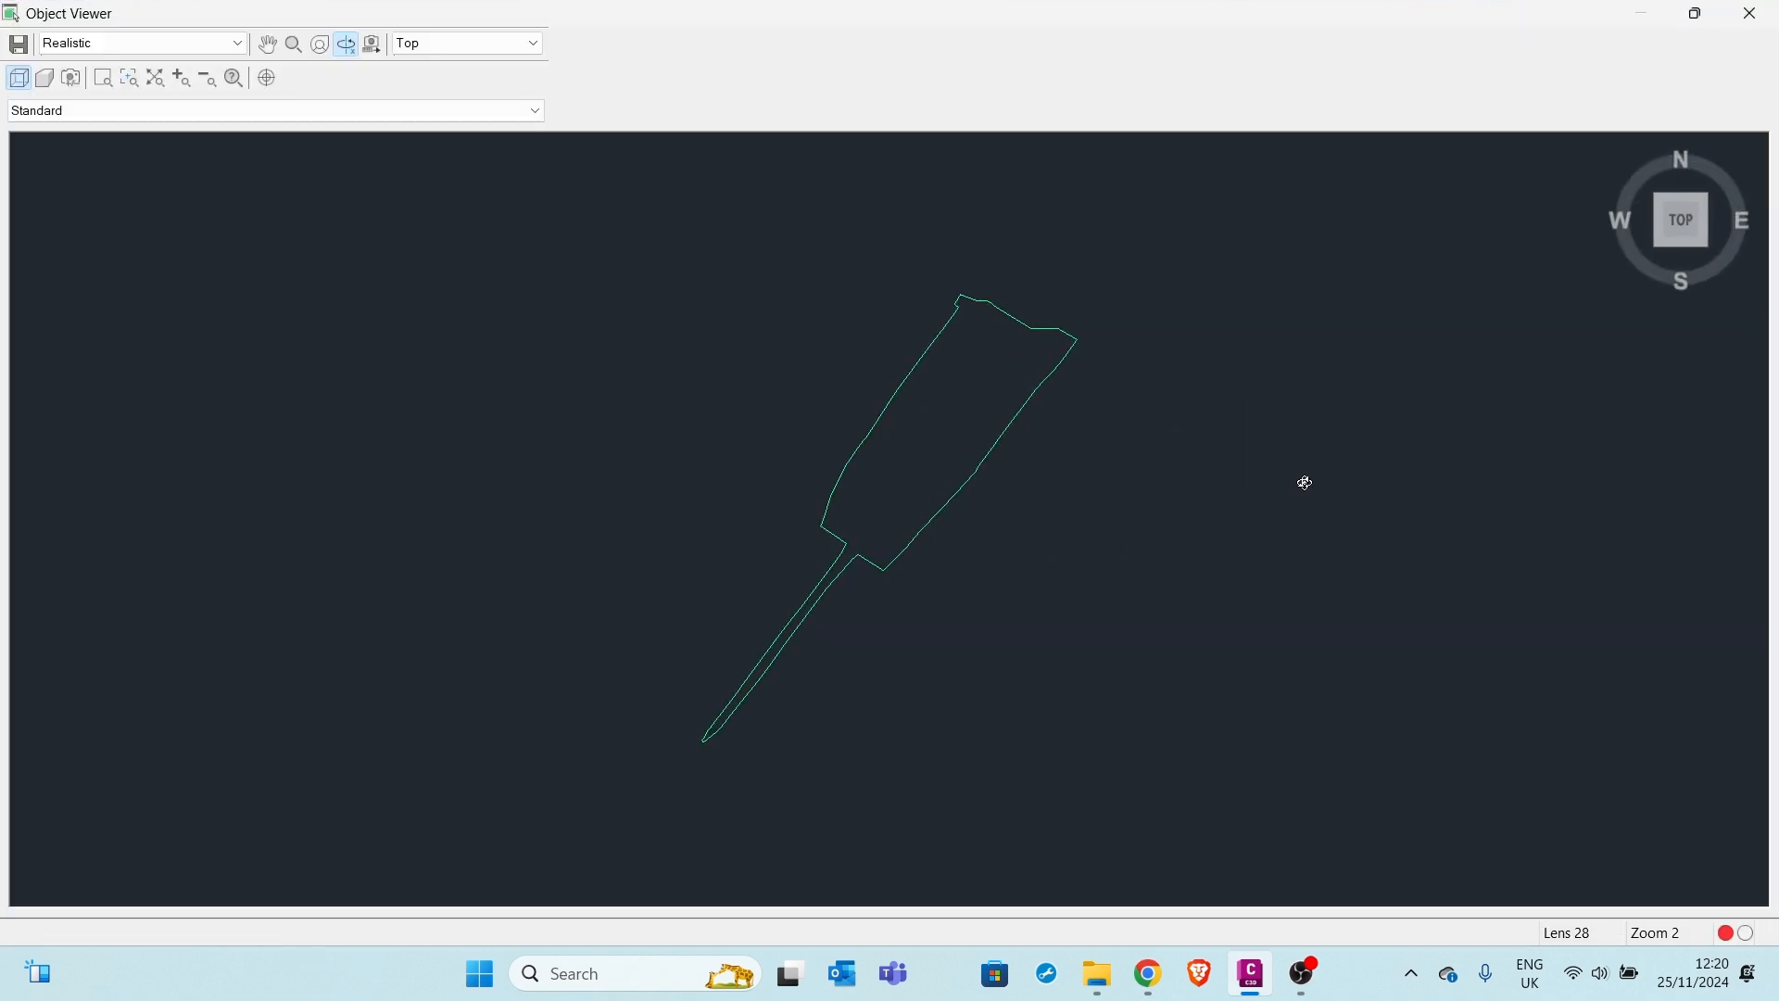
{"action": "left_click", "coordinate": [1709, 245]}
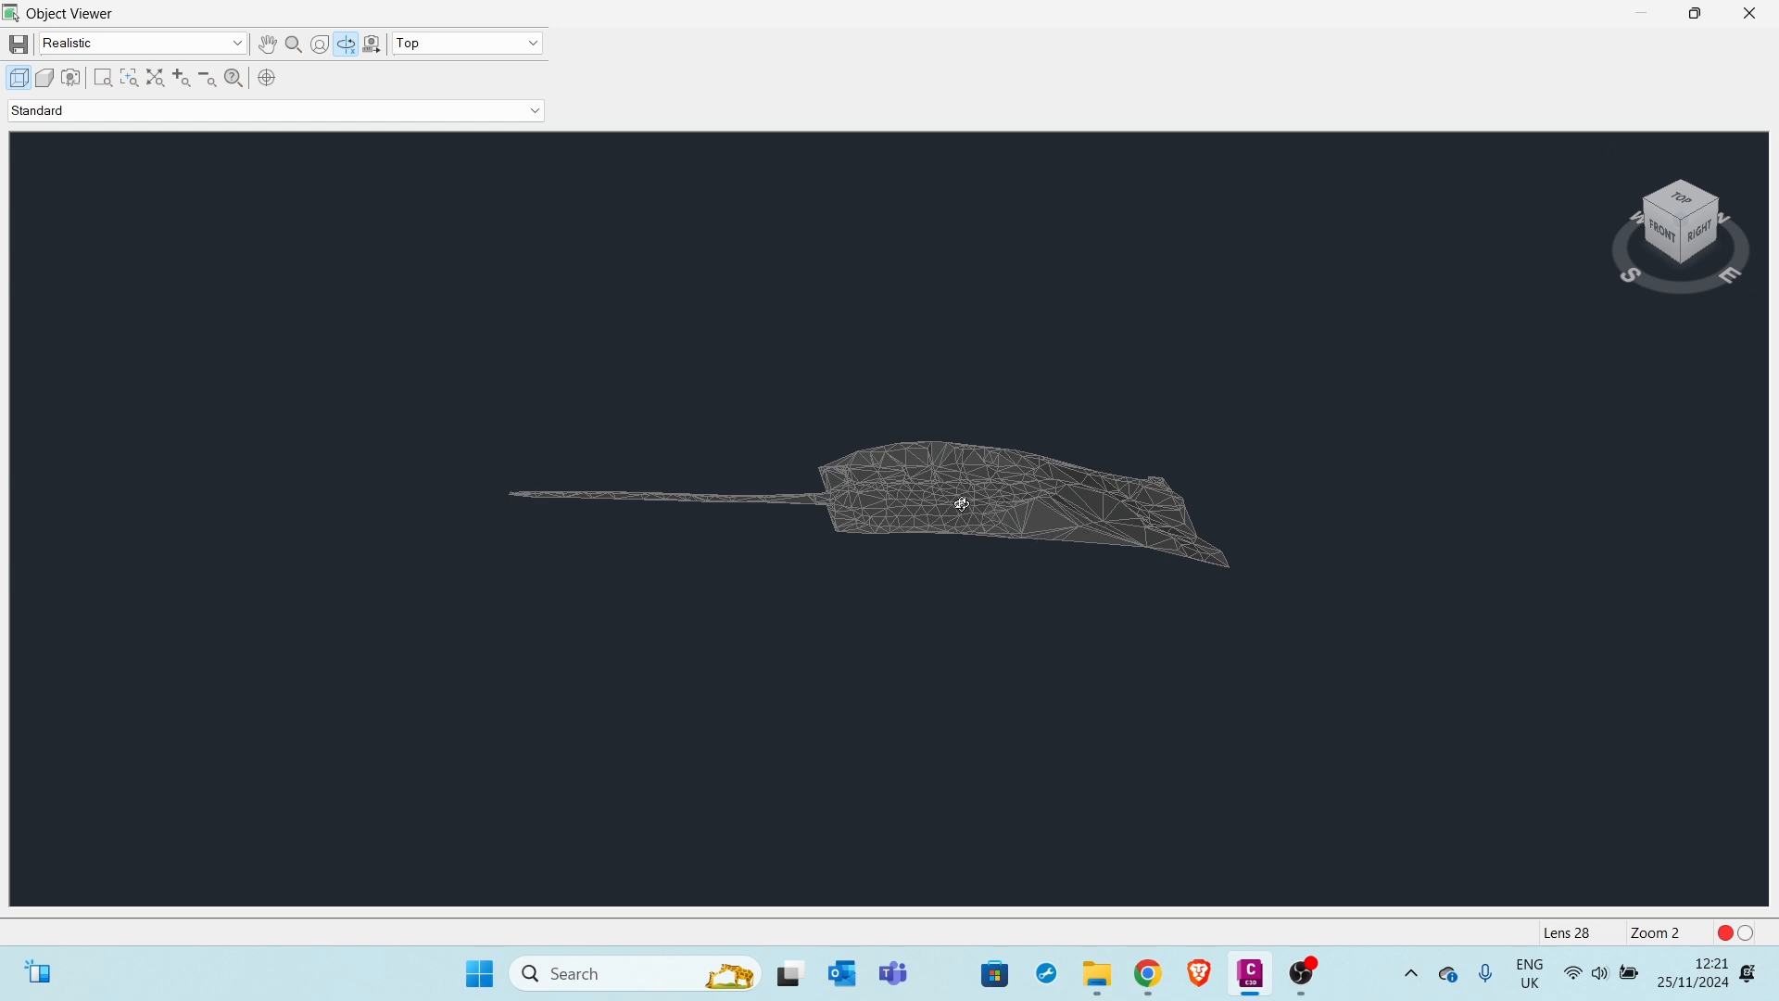
{"action": "left_click_drag", "start_coordinate": [927, 515], "coordinate": [1334, 330]}
{"action": "scroll", "coordinate": [927, 488], "scroll_direction": "up", "scroll_amount": 5}
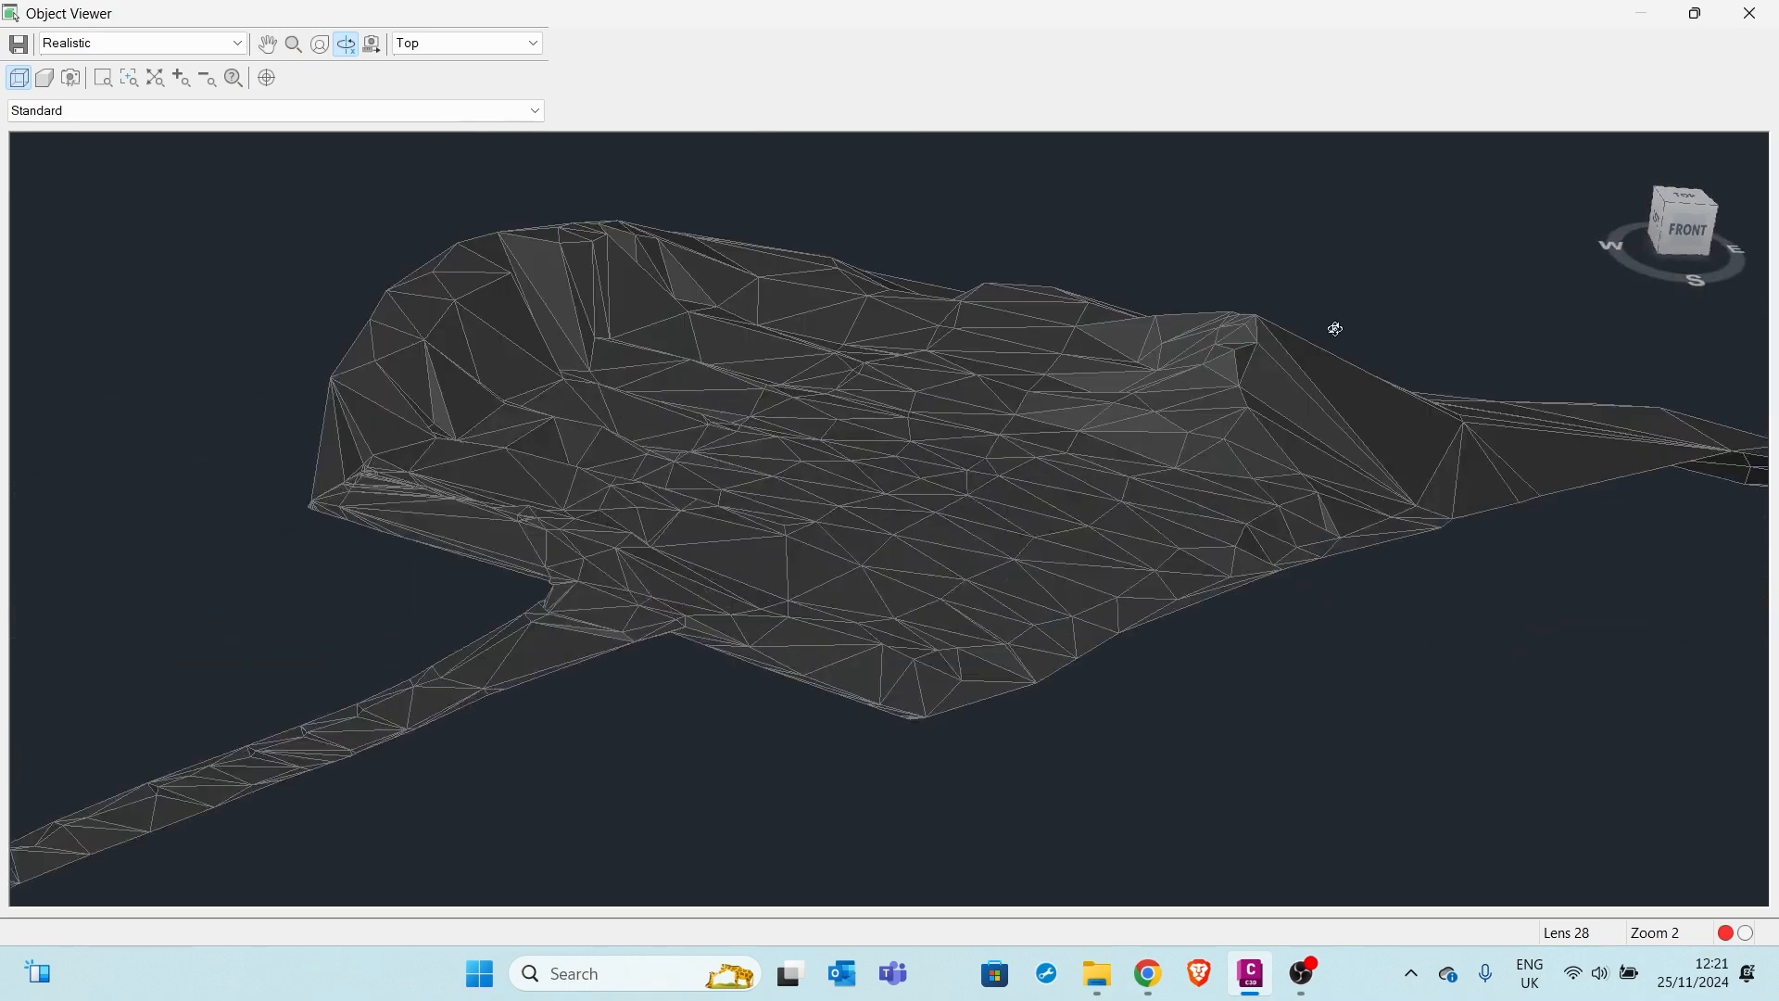
{"action": "left_click", "coordinate": [1749, 13]}
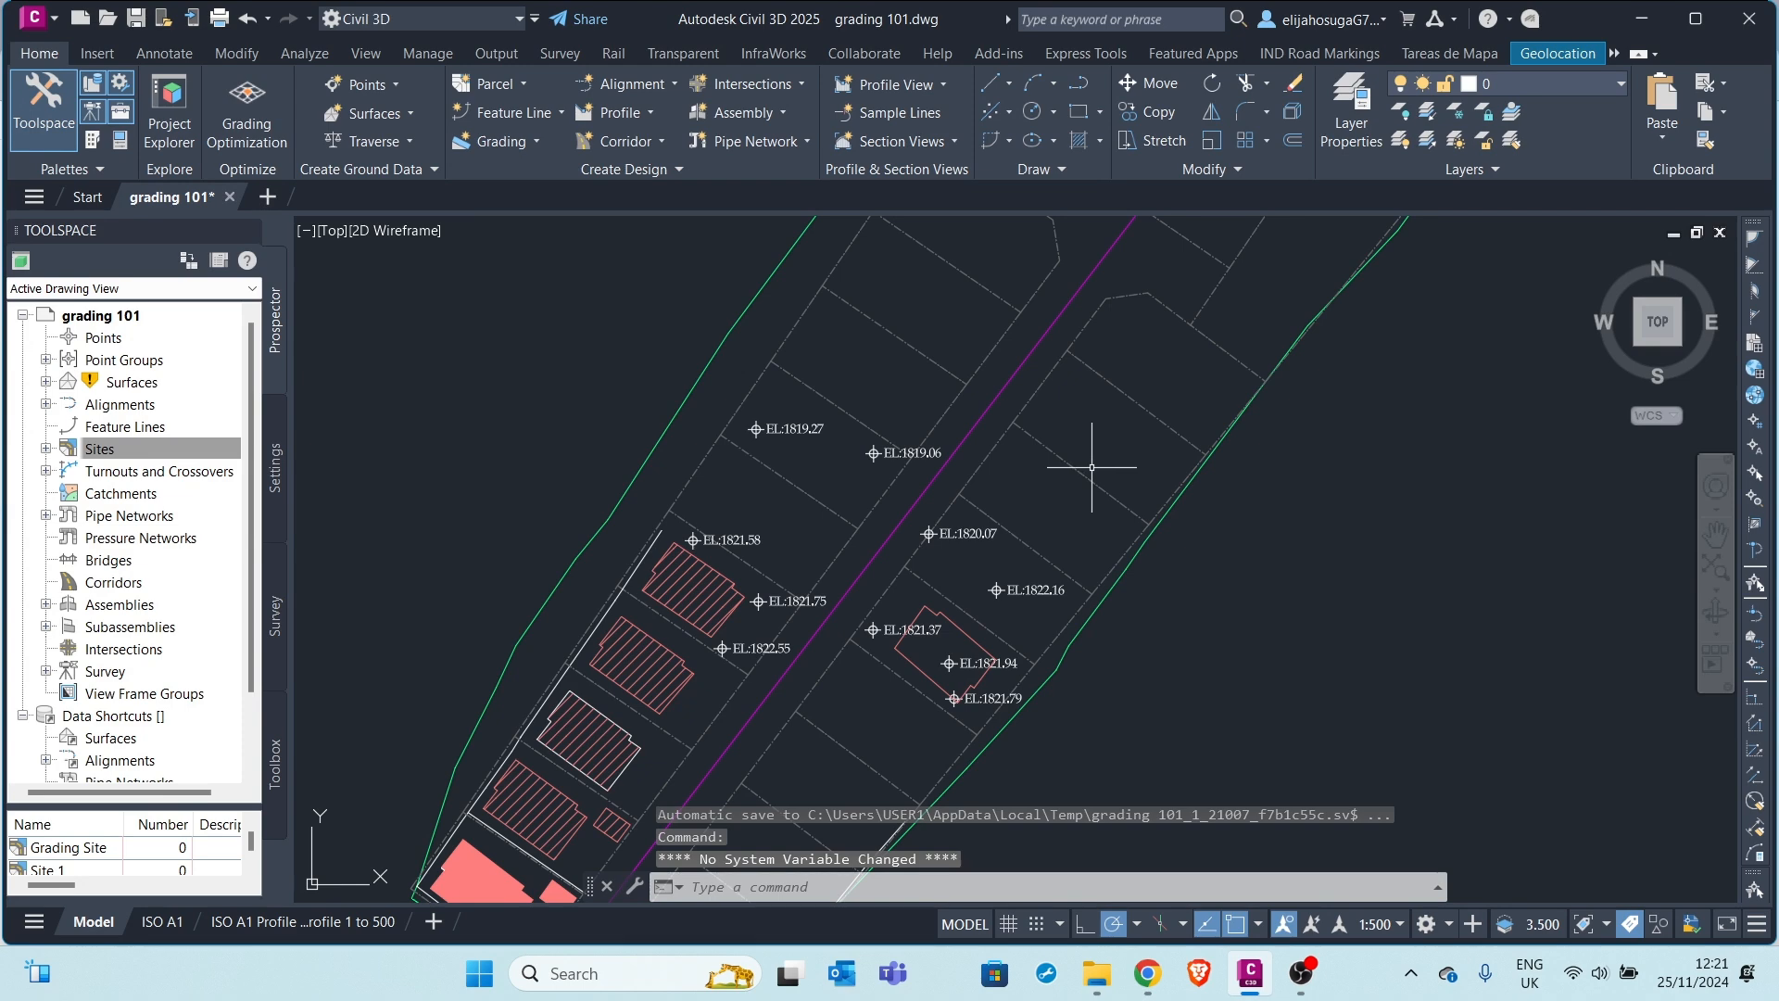
Frame the house lot near EL:1821.37 and select the Partially Built House footprint polyline
{"action": "scroll", "coordinate": [1001, 463], "scroll_direction": "up", "scroll_amount": 3}
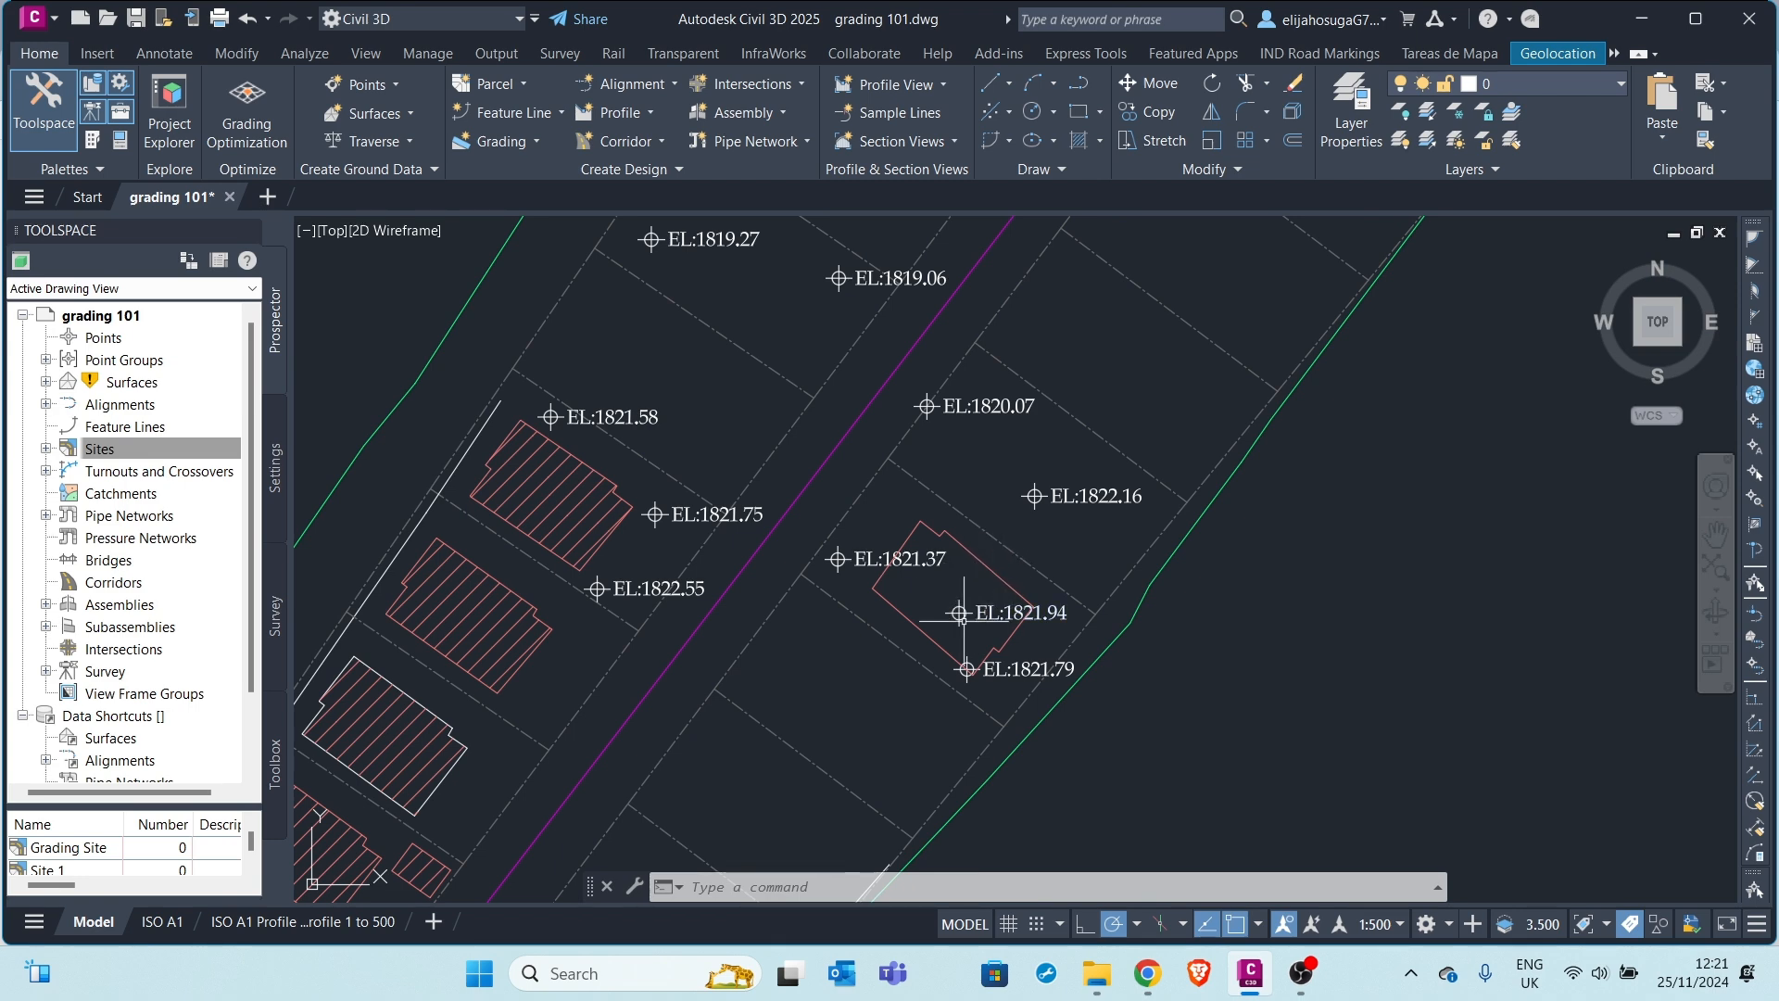
{"action": "mouse_move", "coordinate": [968, 617]}
{"action": "middle_mouse_down"}
{"action": "mouse_move", "coordinate": [967, 452]}
{"action": "mouse_move", "coordinate": [932, 535]}
{"action": "middle_mouse_up"}
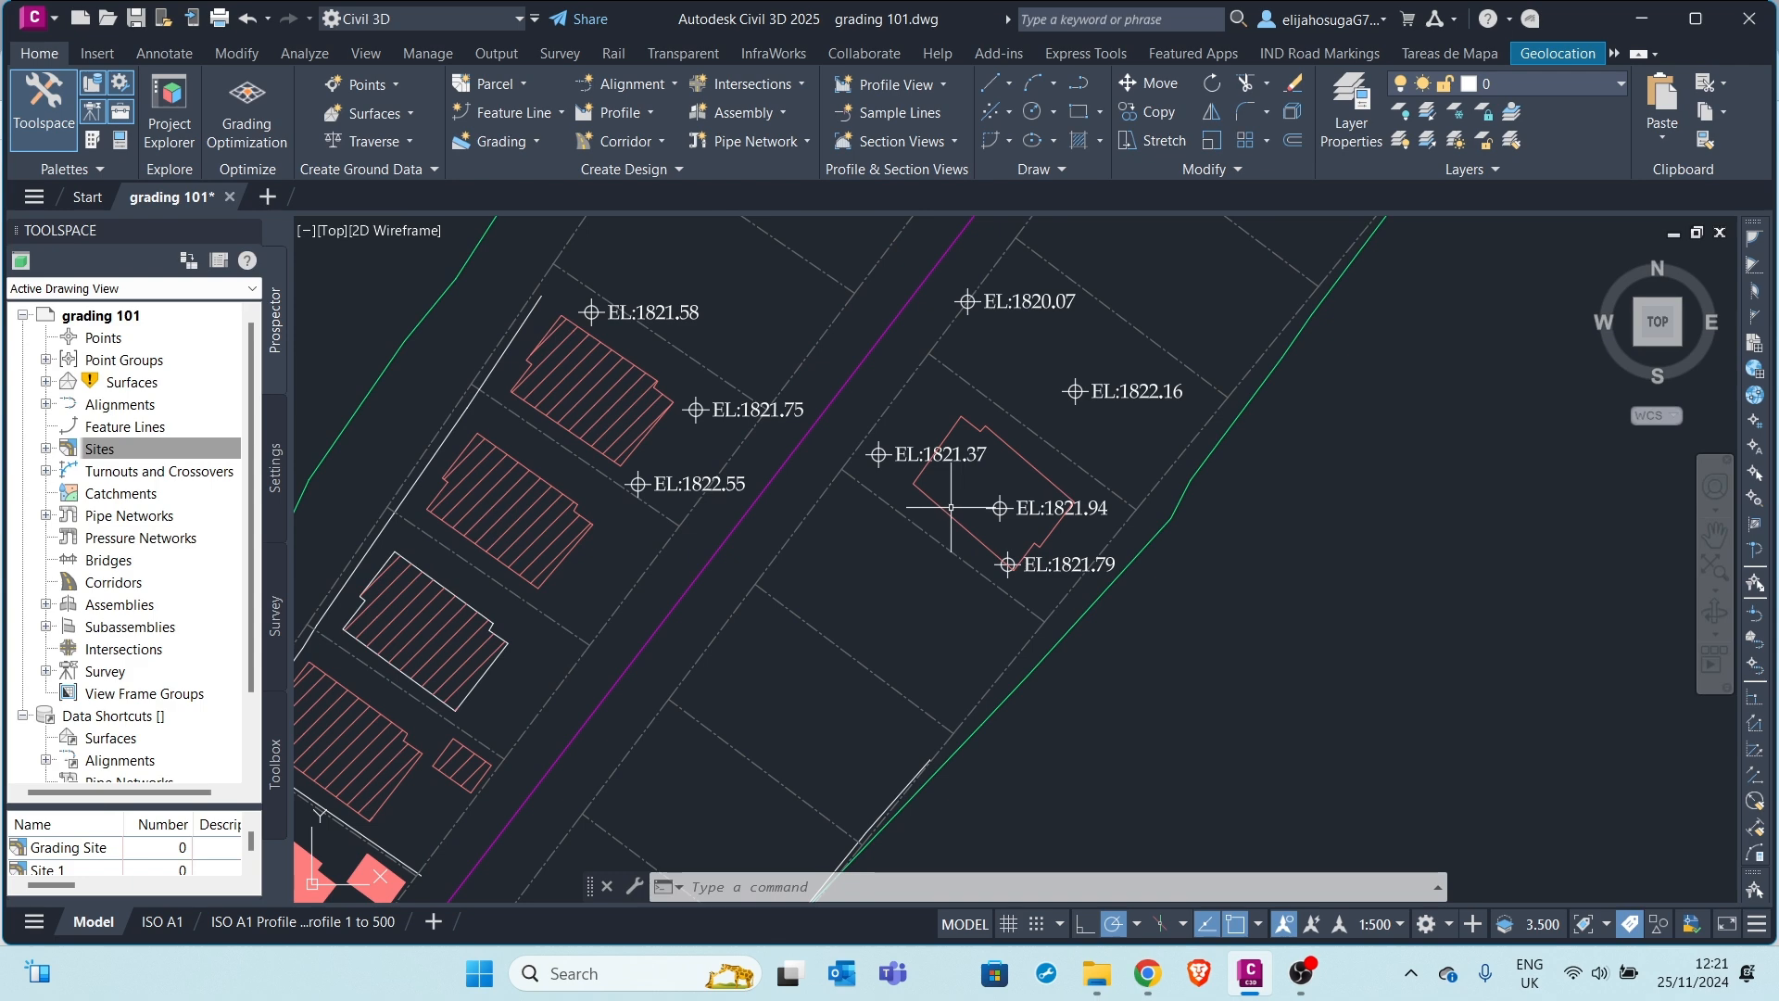
{"action": "left_click", "coordinate": [926, 491]}
{"action": "scroll", "coordinate": [754, 468], "scroll_direction": "down", "scroll_amount": 4}
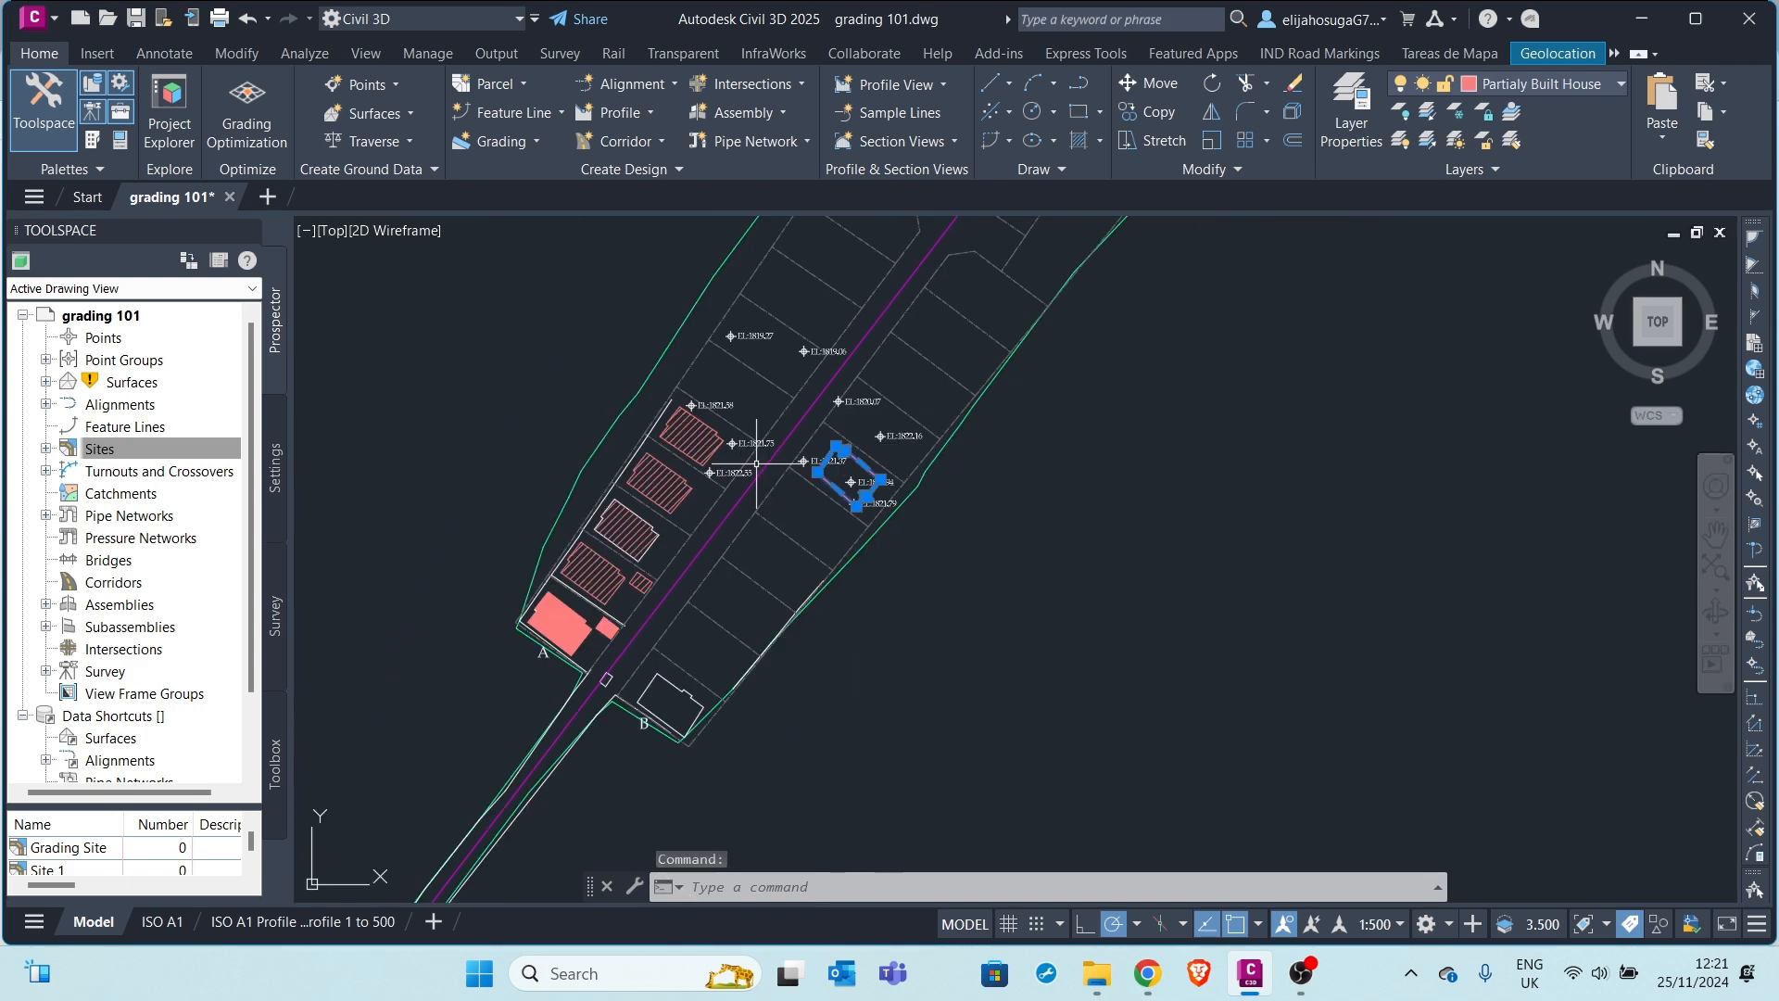
{"action": "scroll", "coordinate": [810, 476], "scroll_direction": "up", "scroll_amount": 6}
{"action": "middle_click_drag", "start_coordinate": [810, 477], "coordinate": [712, 300]}
{"action": "scroll", "coordinate": [767, 408], "scroll_direction": "down", "scroll_amount": 3}
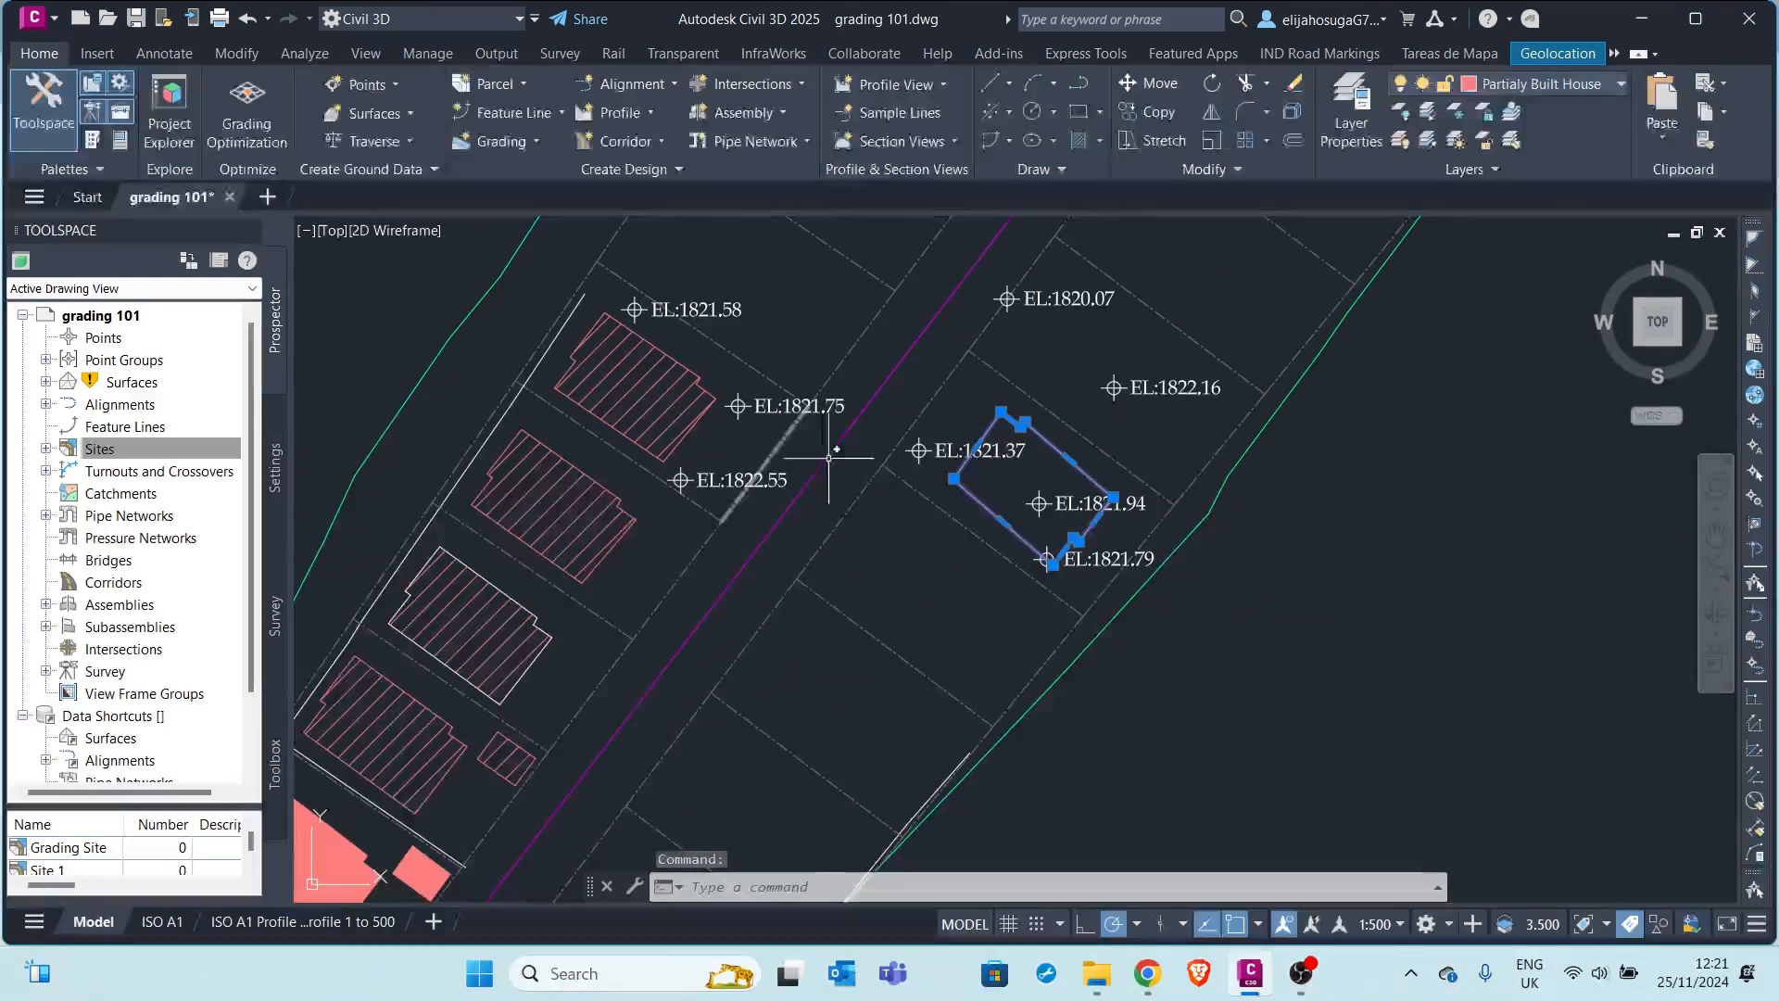
{"action": "middle_click_drag", "start_coordinate": [847, 481], "coordinate": [819, 380]}
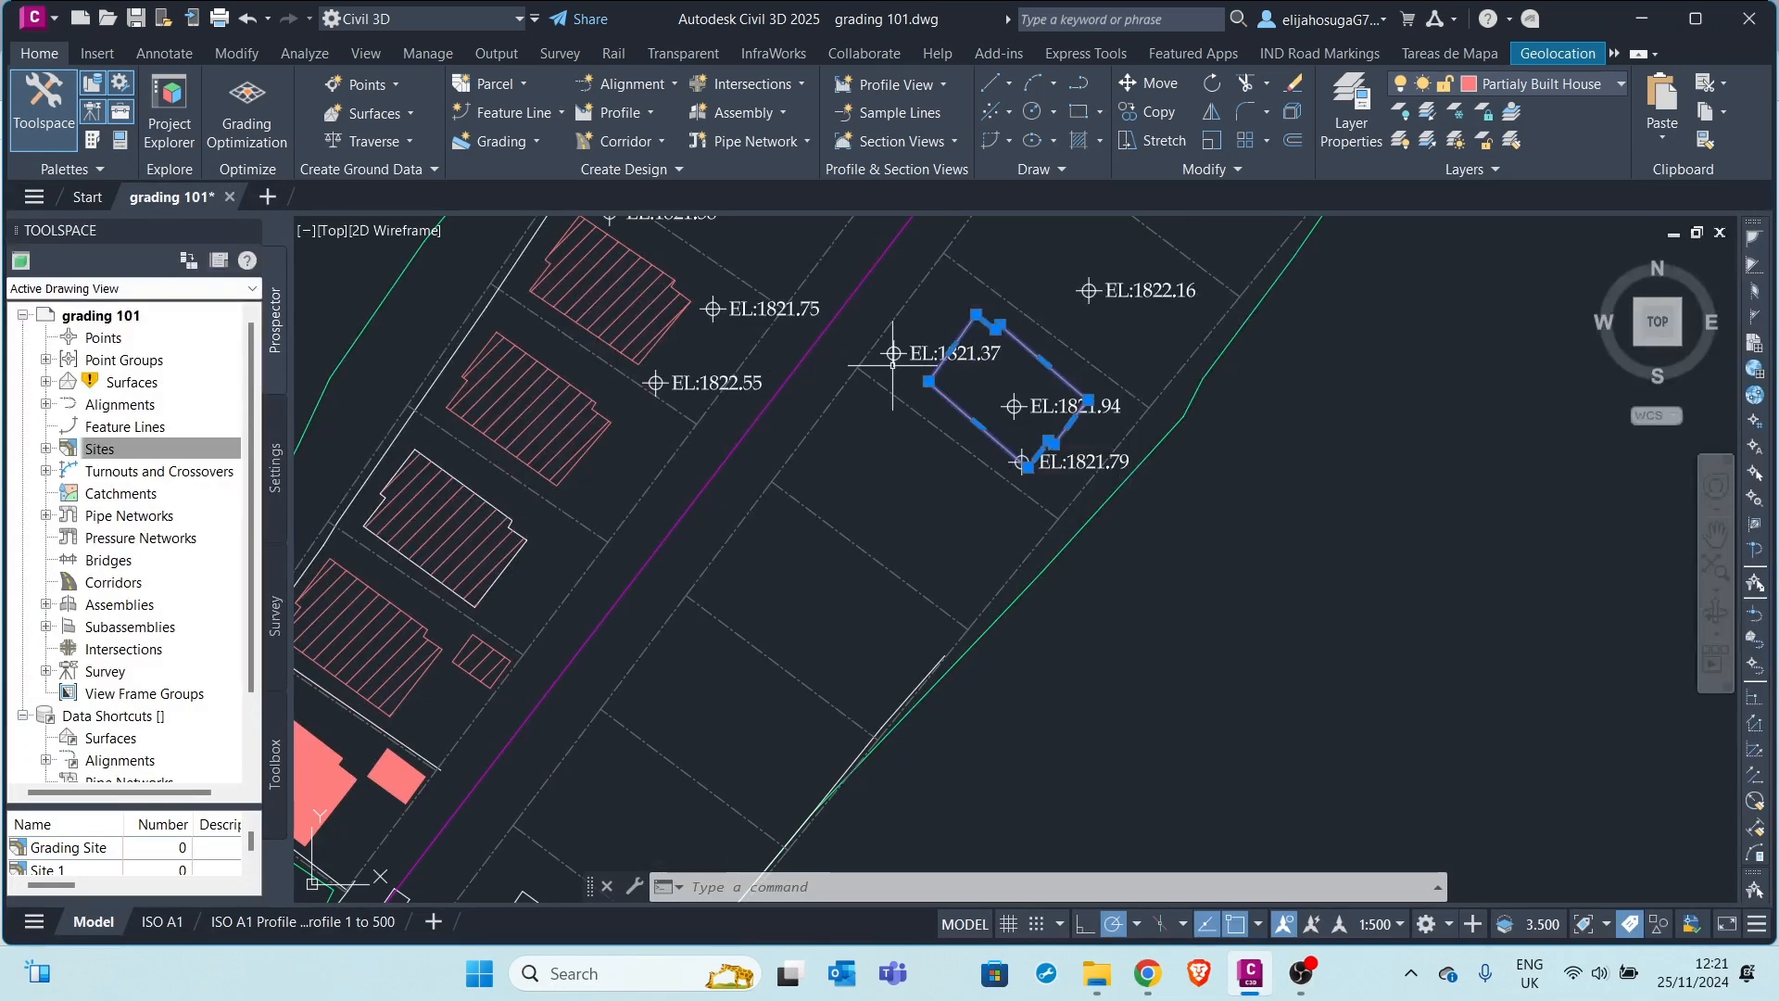
{"action": "middle_click_drag", "start_coordinate": [923, 370], "coordinate": [965, 479]}
{"action": "scroll", "coordinate": [965, 478], "scroll_direction": "up", "scroll_amount": 2}
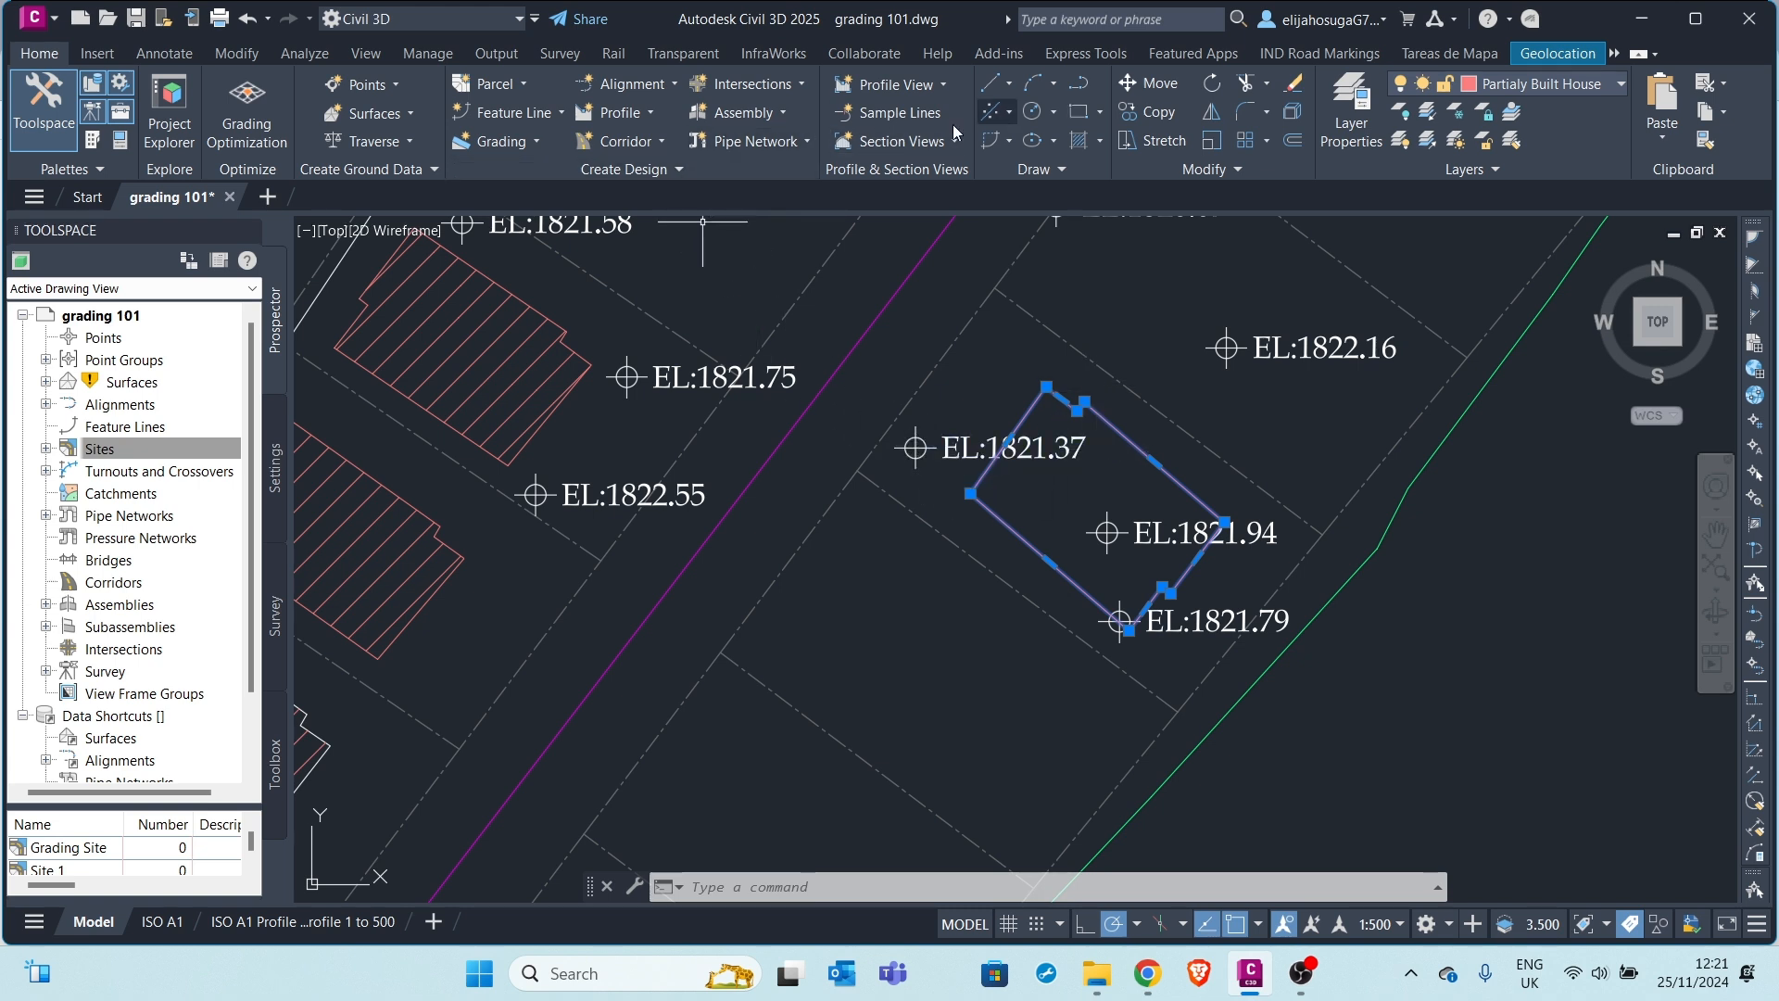
Convert the footprint into a Grading Site feature line with Assign elevations enabled
{"action": "left_click", "coordinate": [528, 113]}
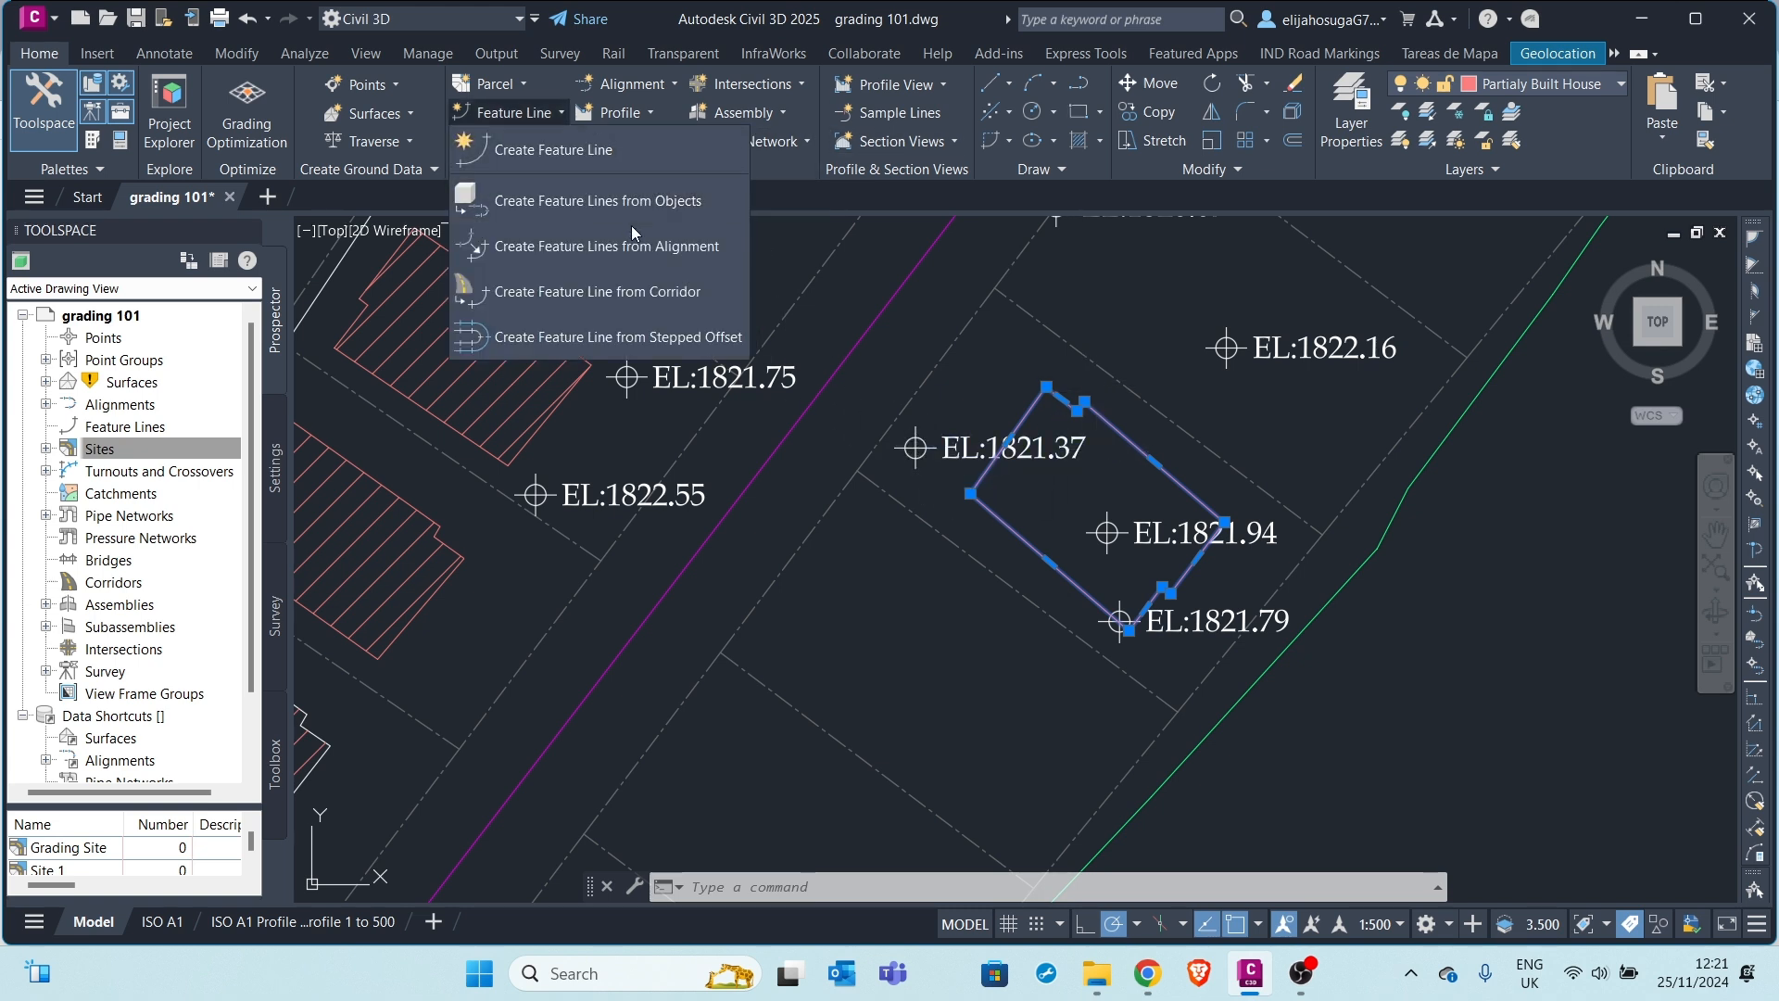
{"action": "left_click", "coordinate": [586, 205]}
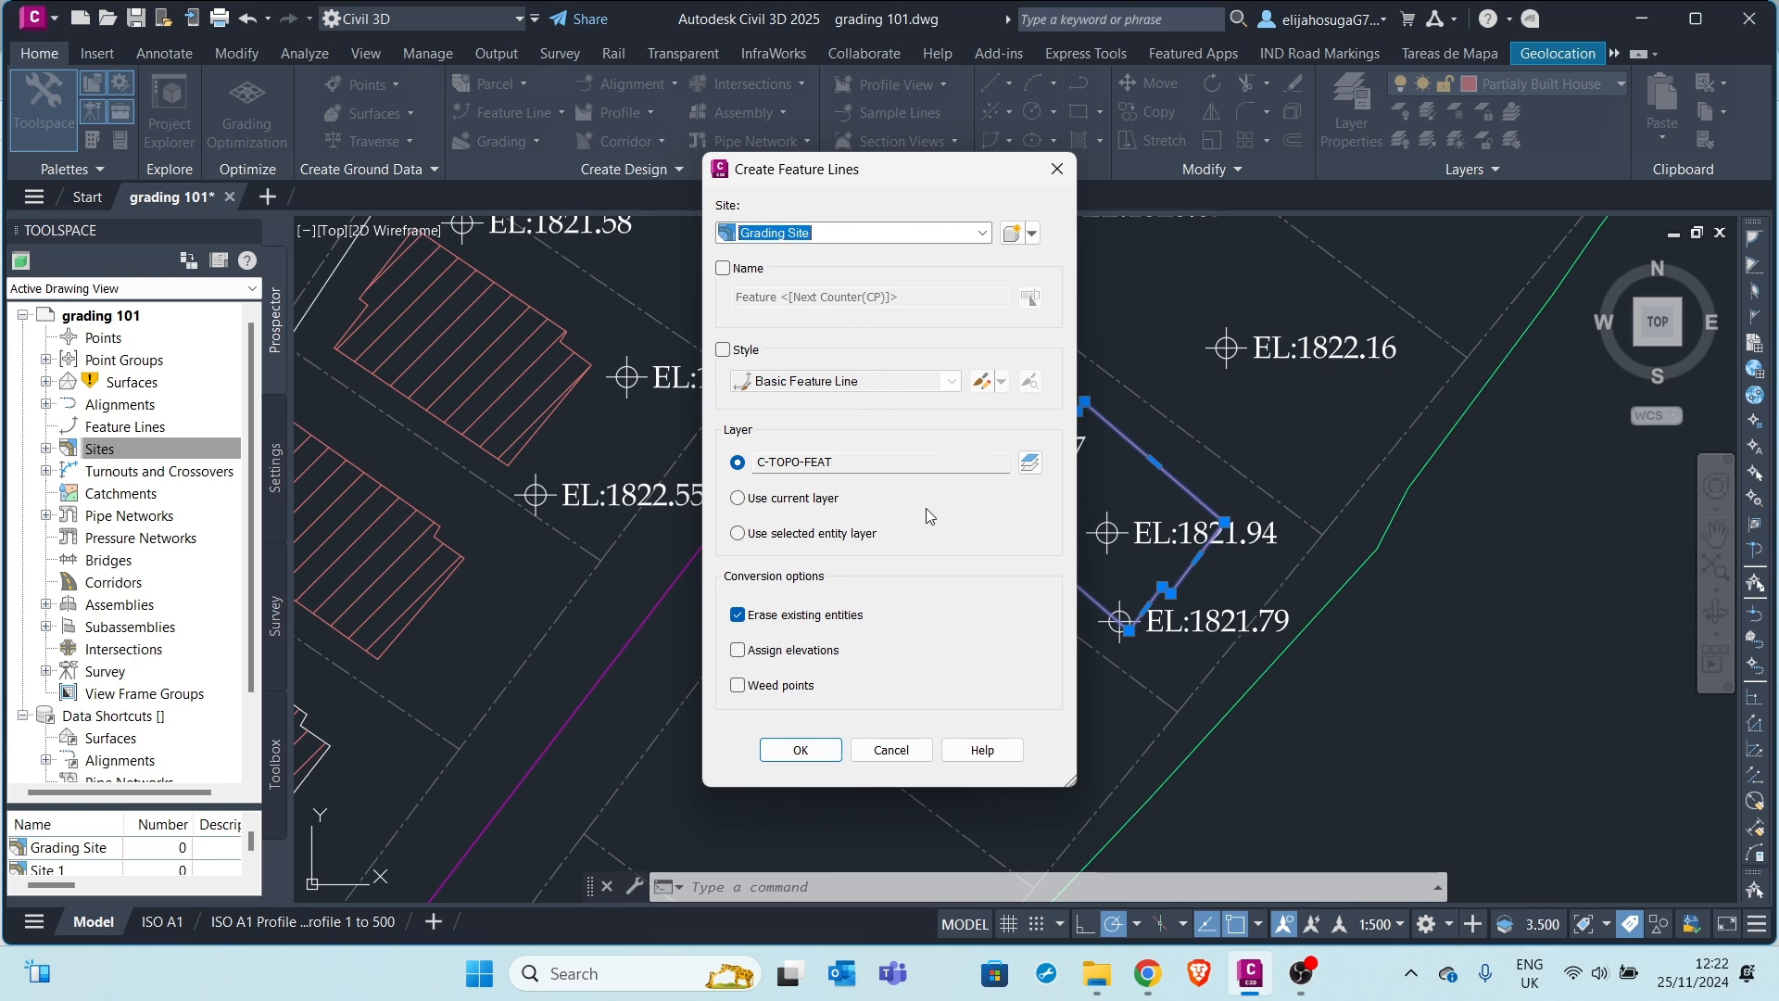
{"action": "left_click", "coordinate": [739, 652]}
{"action": "left_click_drag", "start_coordinate": [903, 167], "coordinate": [660, 152]}
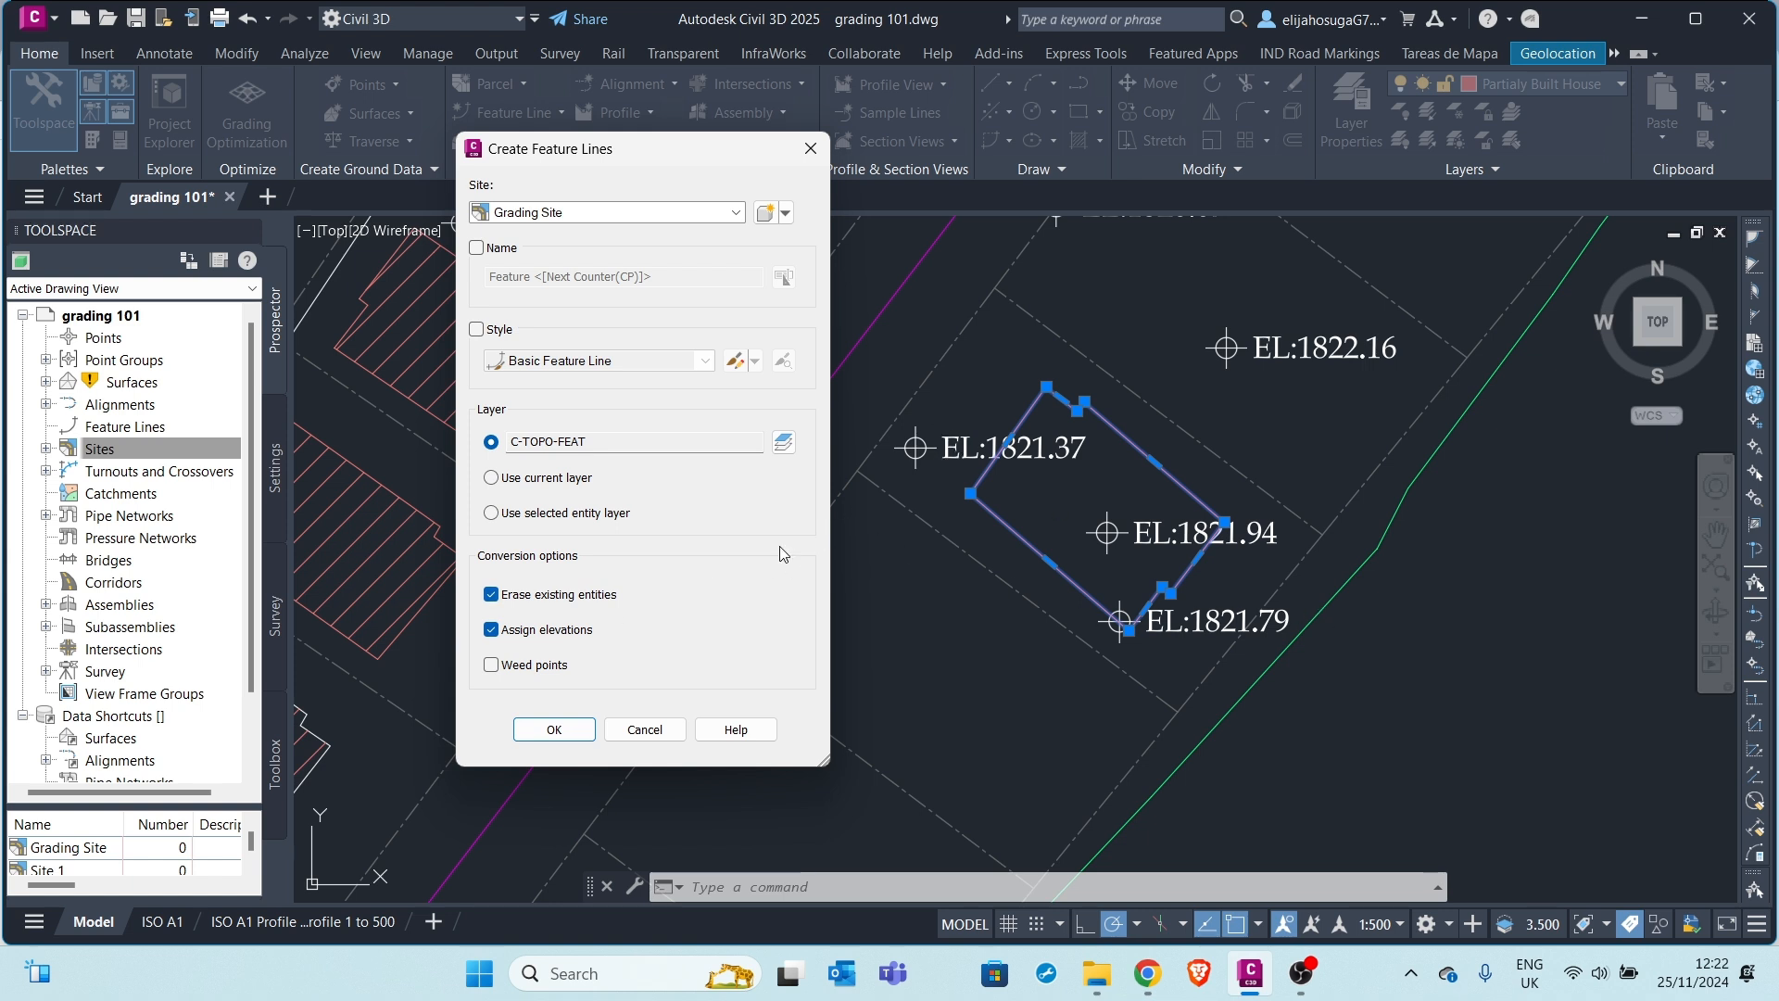
{"action": "left_click", "coordinate": [554, 732]}
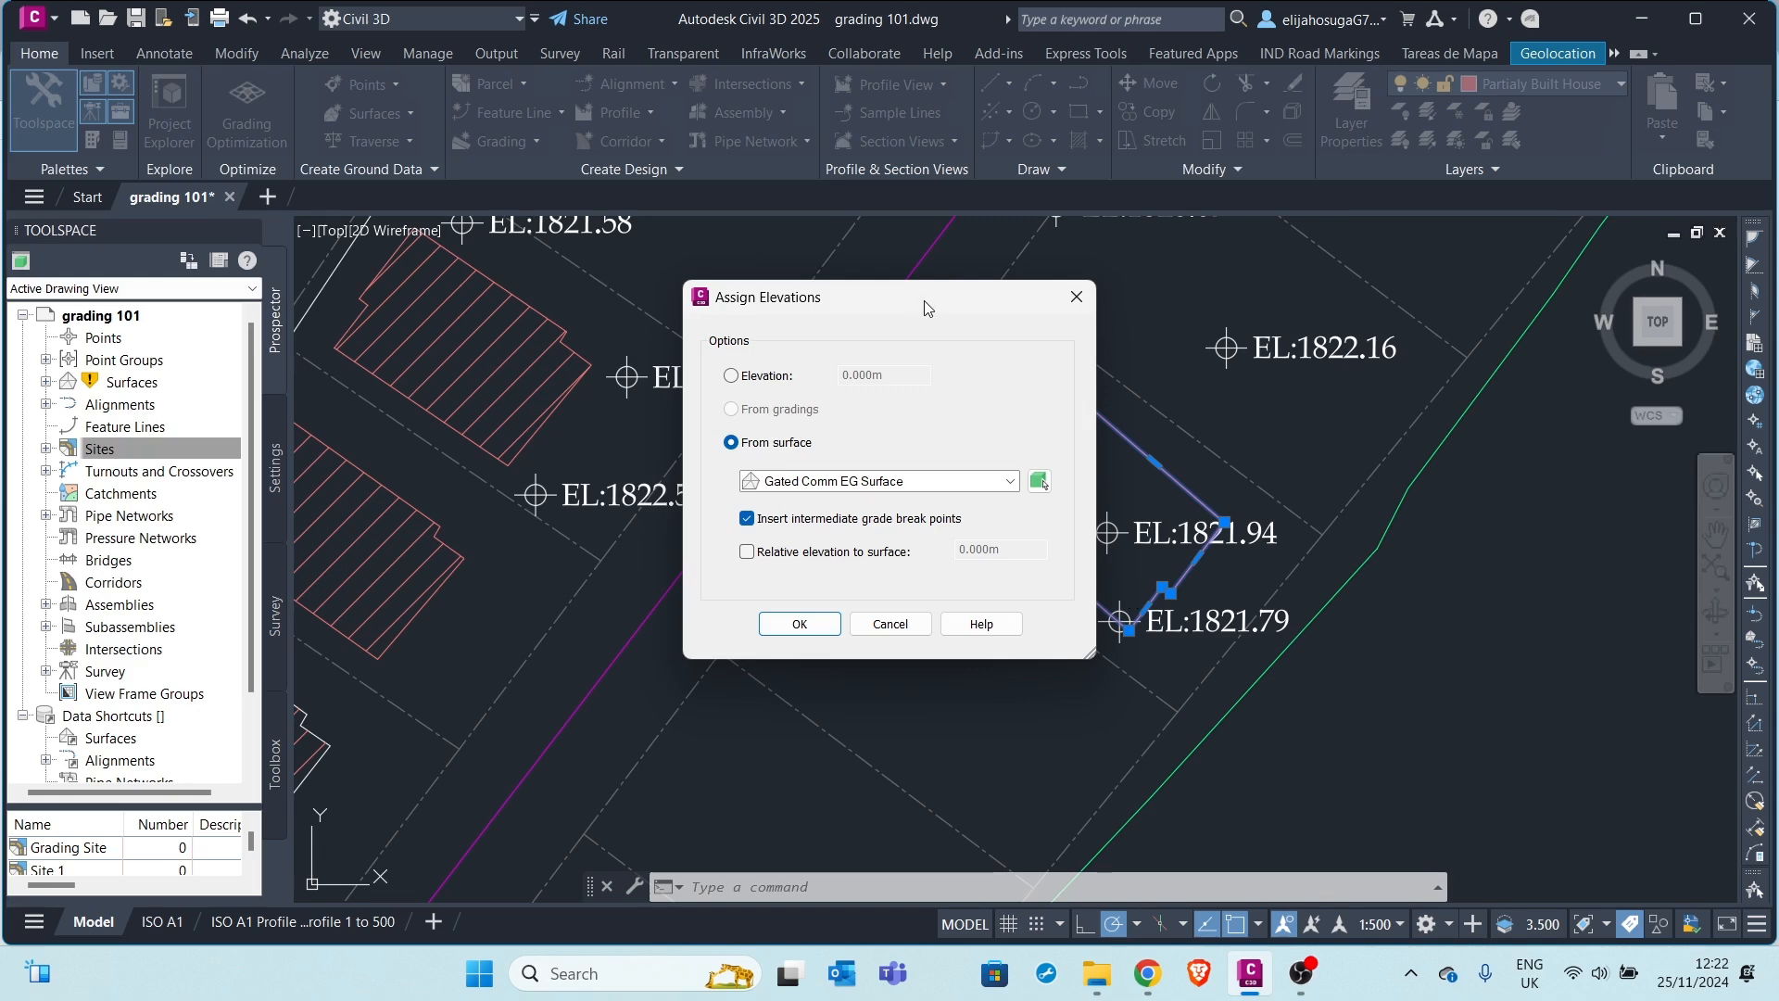
Give the footprint feature line a flat elevation of 1822, then select it
{"action": "mouse_move", "coordinate": [927, 308]}
{"action": "left_mouse_down"}
{"action": "mouse_move", "coordinate": [765, 280]}
{"action": "mouse_move", "coordinate": [1047, 354]}
{"action": "left_mouse_up"}
{"action": "left_click", "coordinate": [947, 428]}
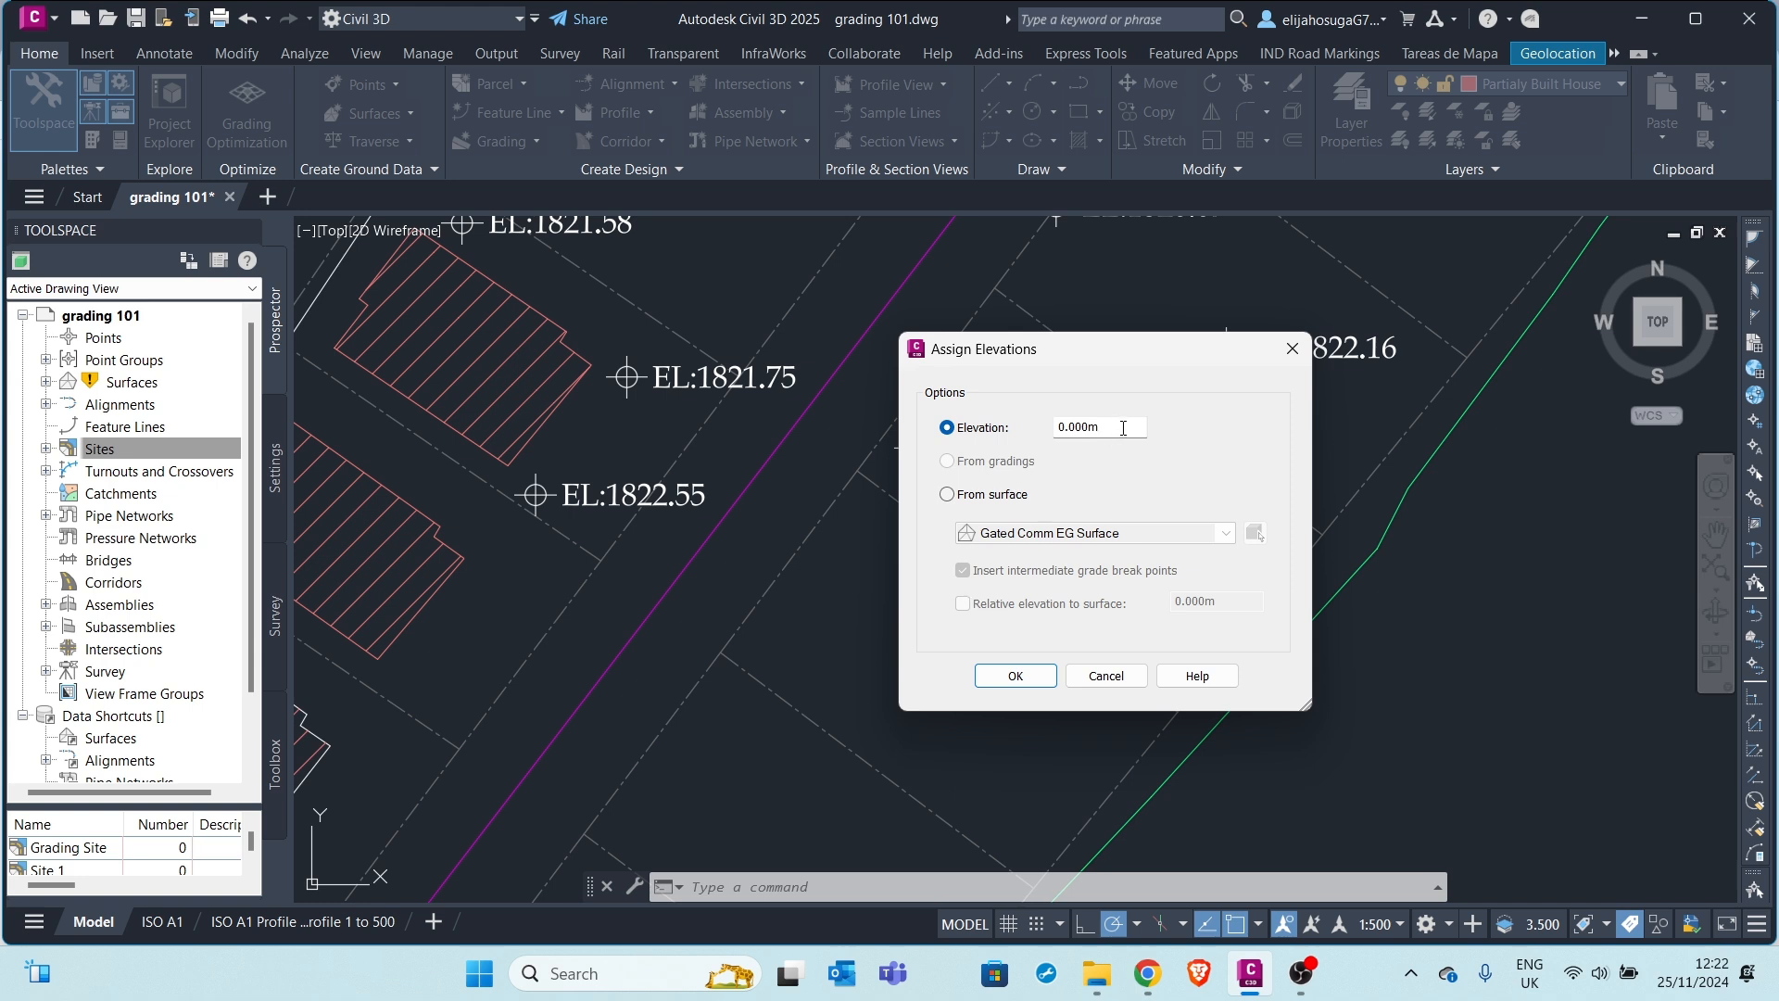
{"action": "left_click_drag", "start_coordinate": [1123, 428], "coordinate": [1040, 431]}
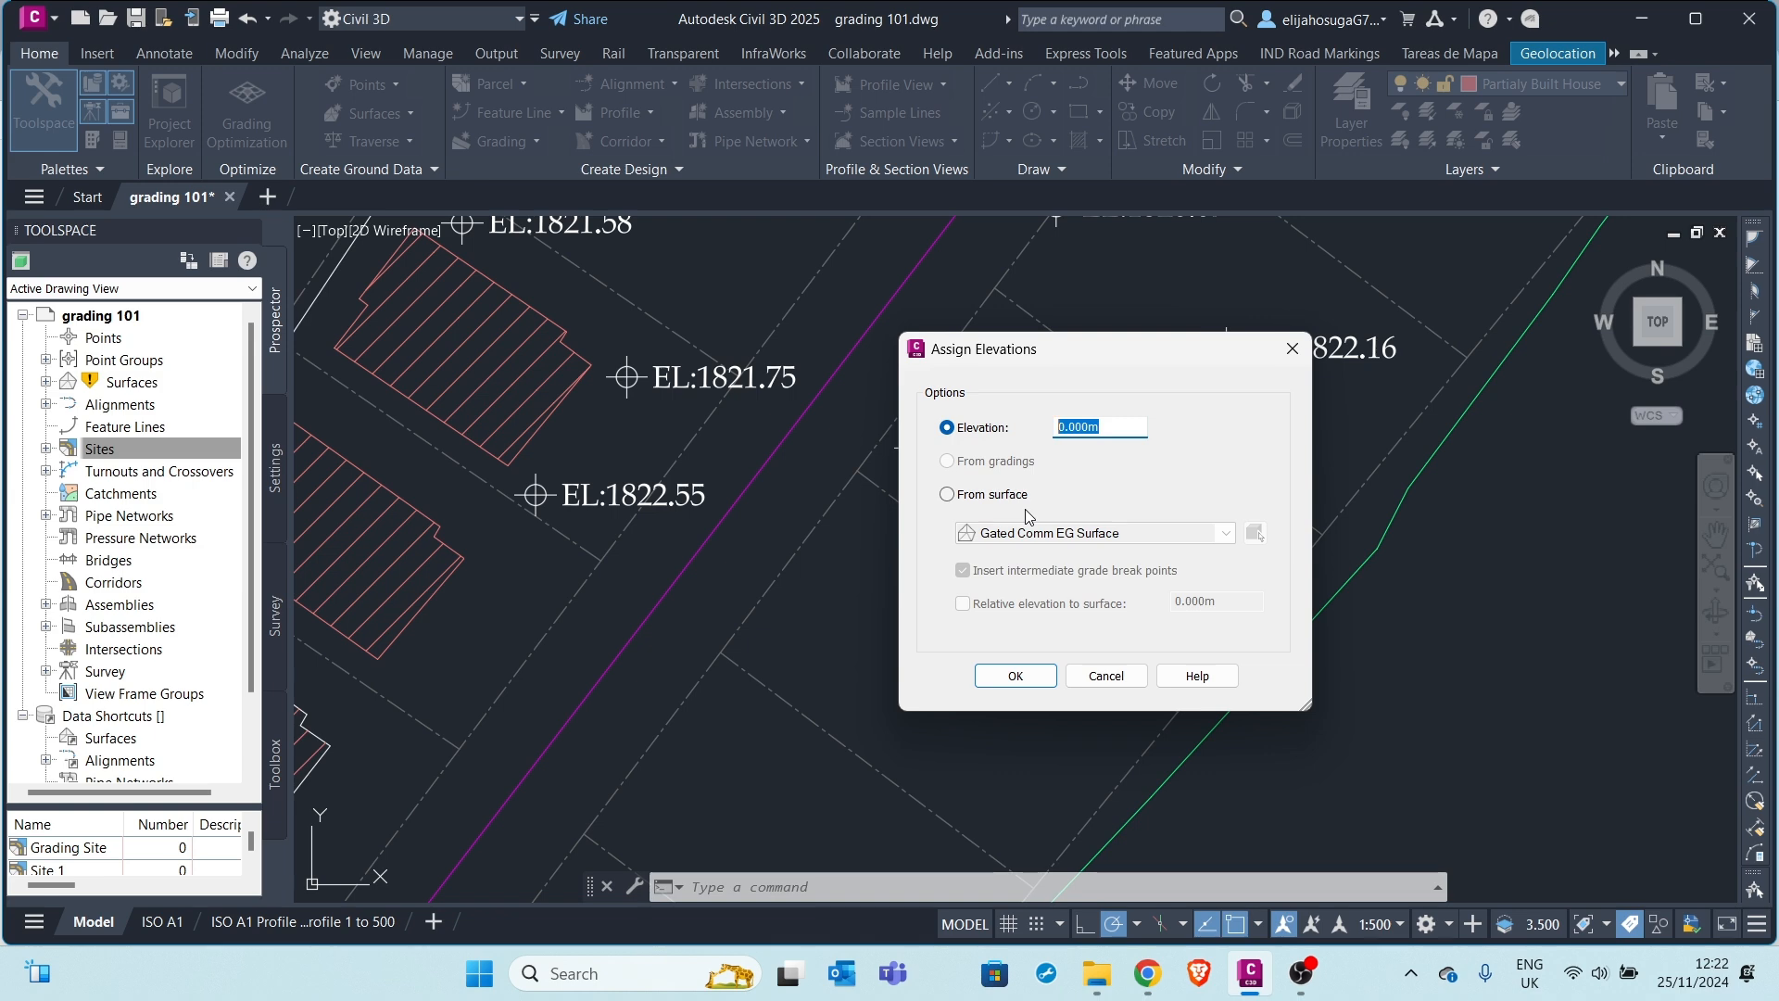
{"action": "left_click_drag", "start_coordinate": [1123, 336], "coordinate": [1117, 339]}
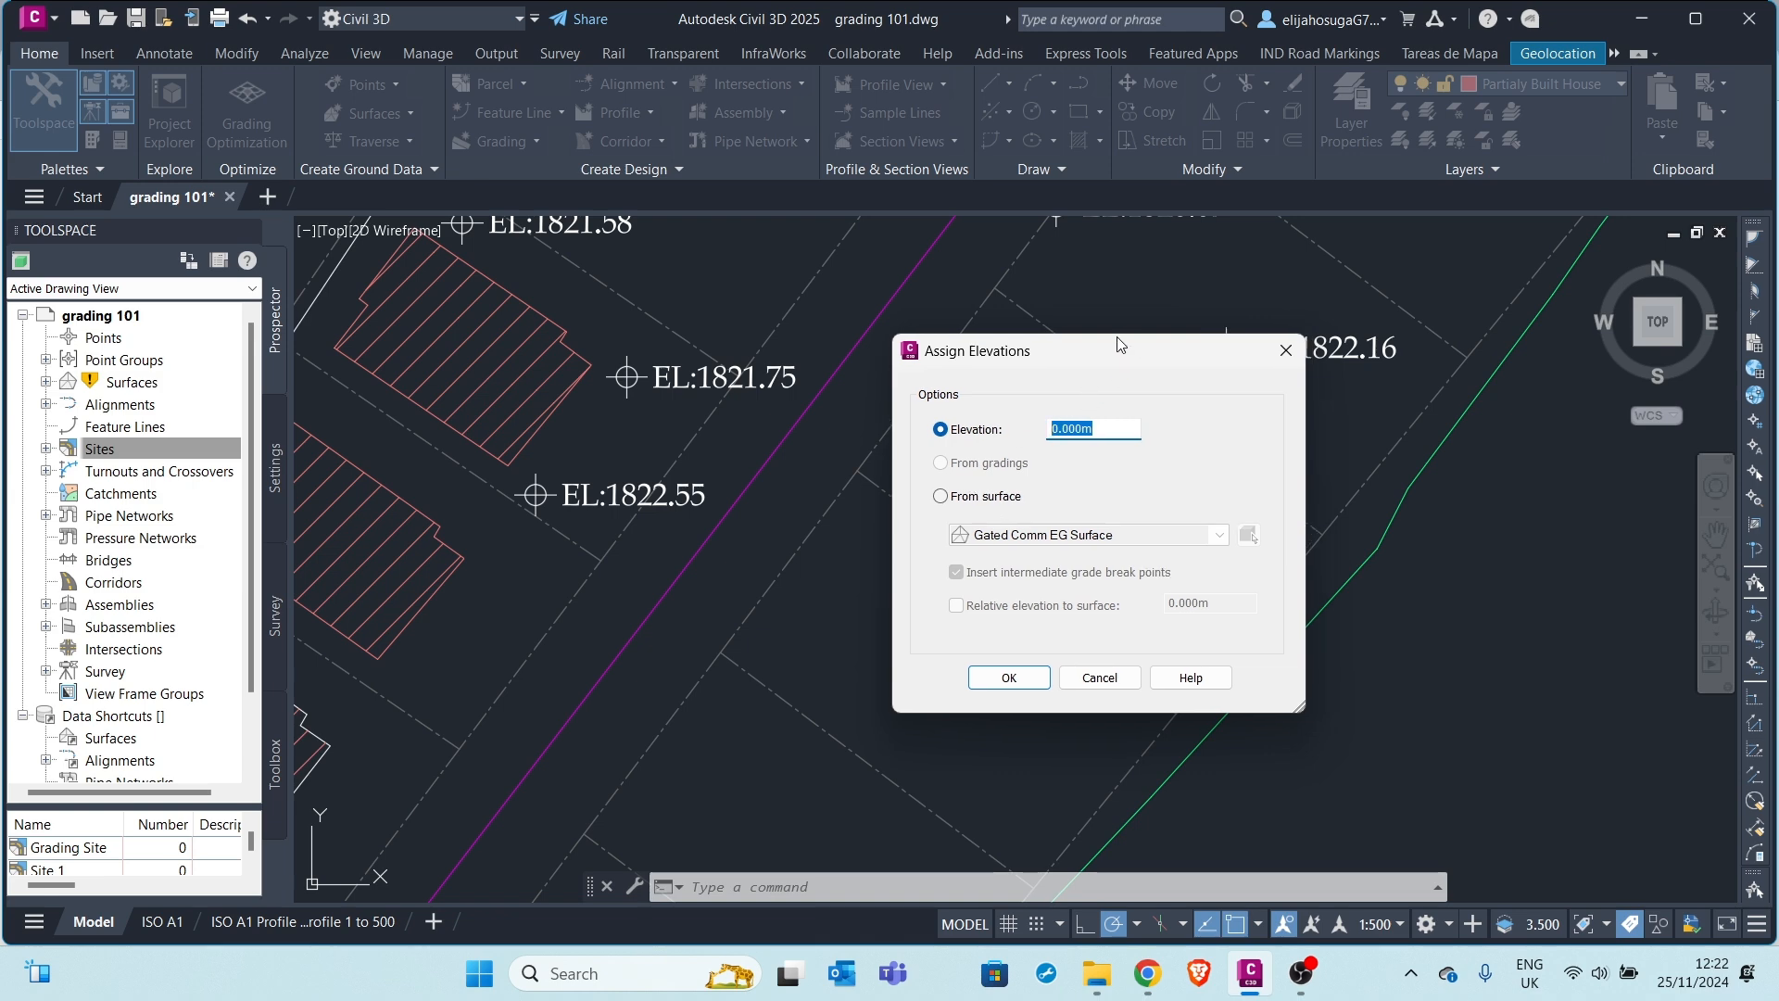
{"action": "type", "text": "1822"}
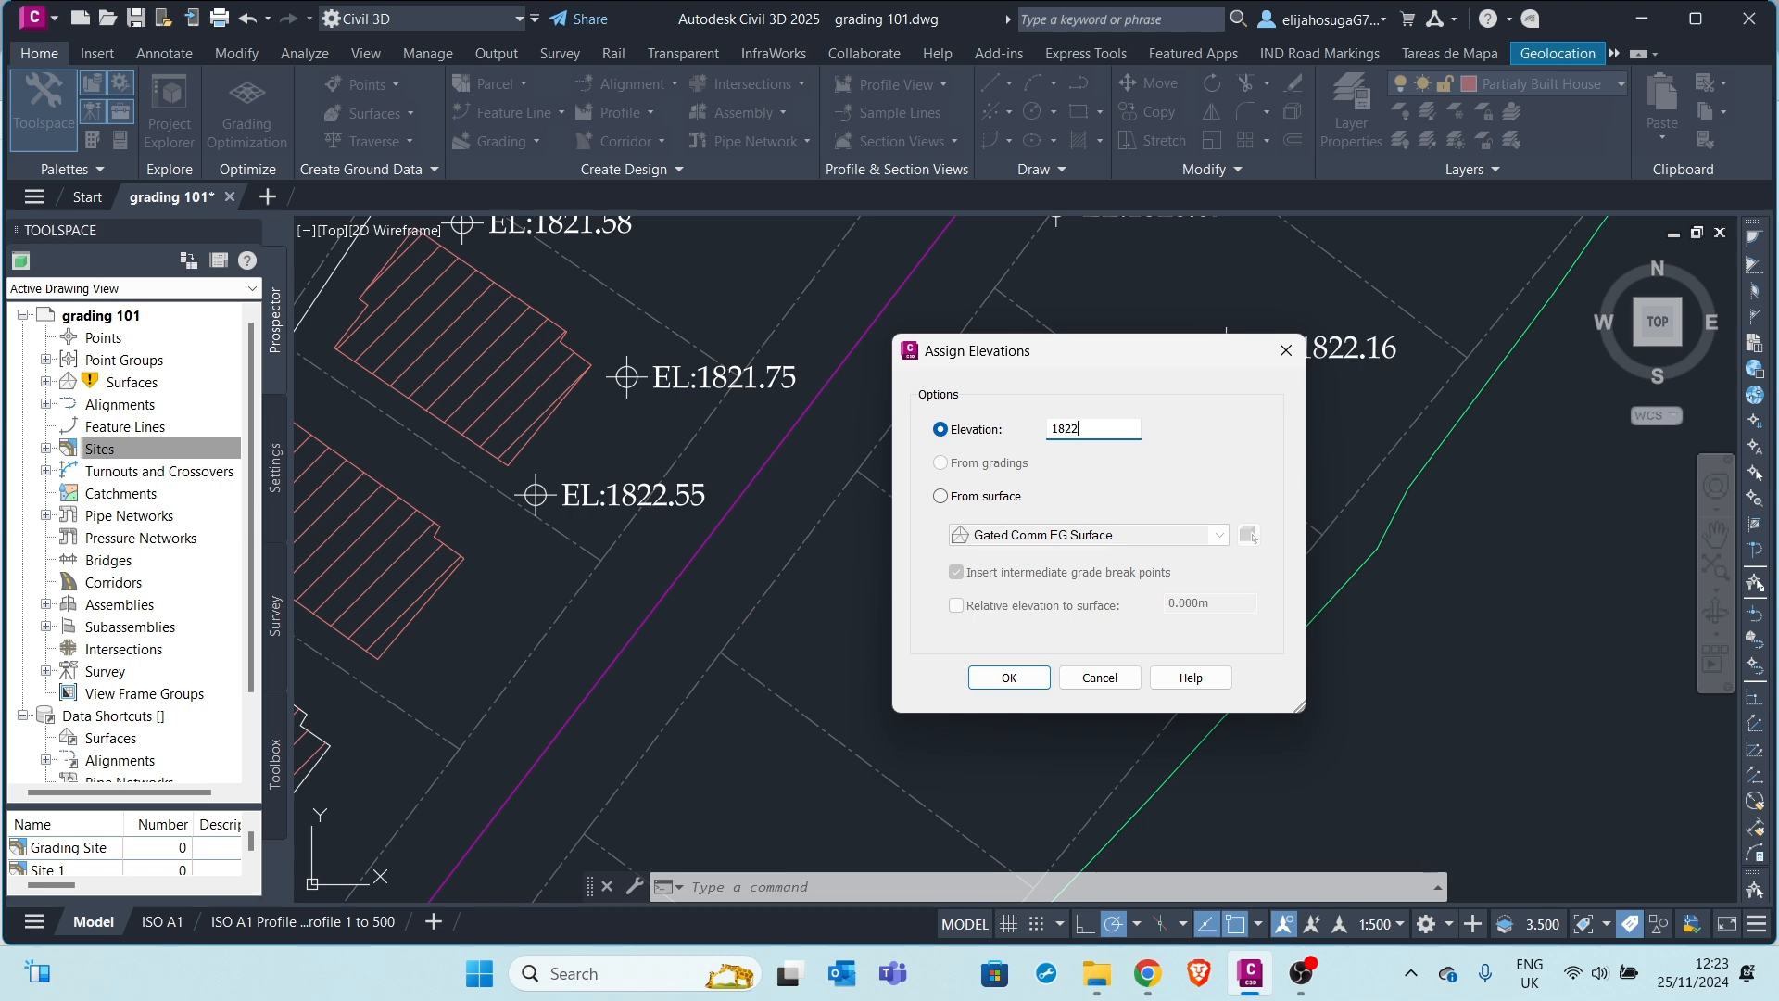
{"action": "left_click", "coordinate": [990, 690]}
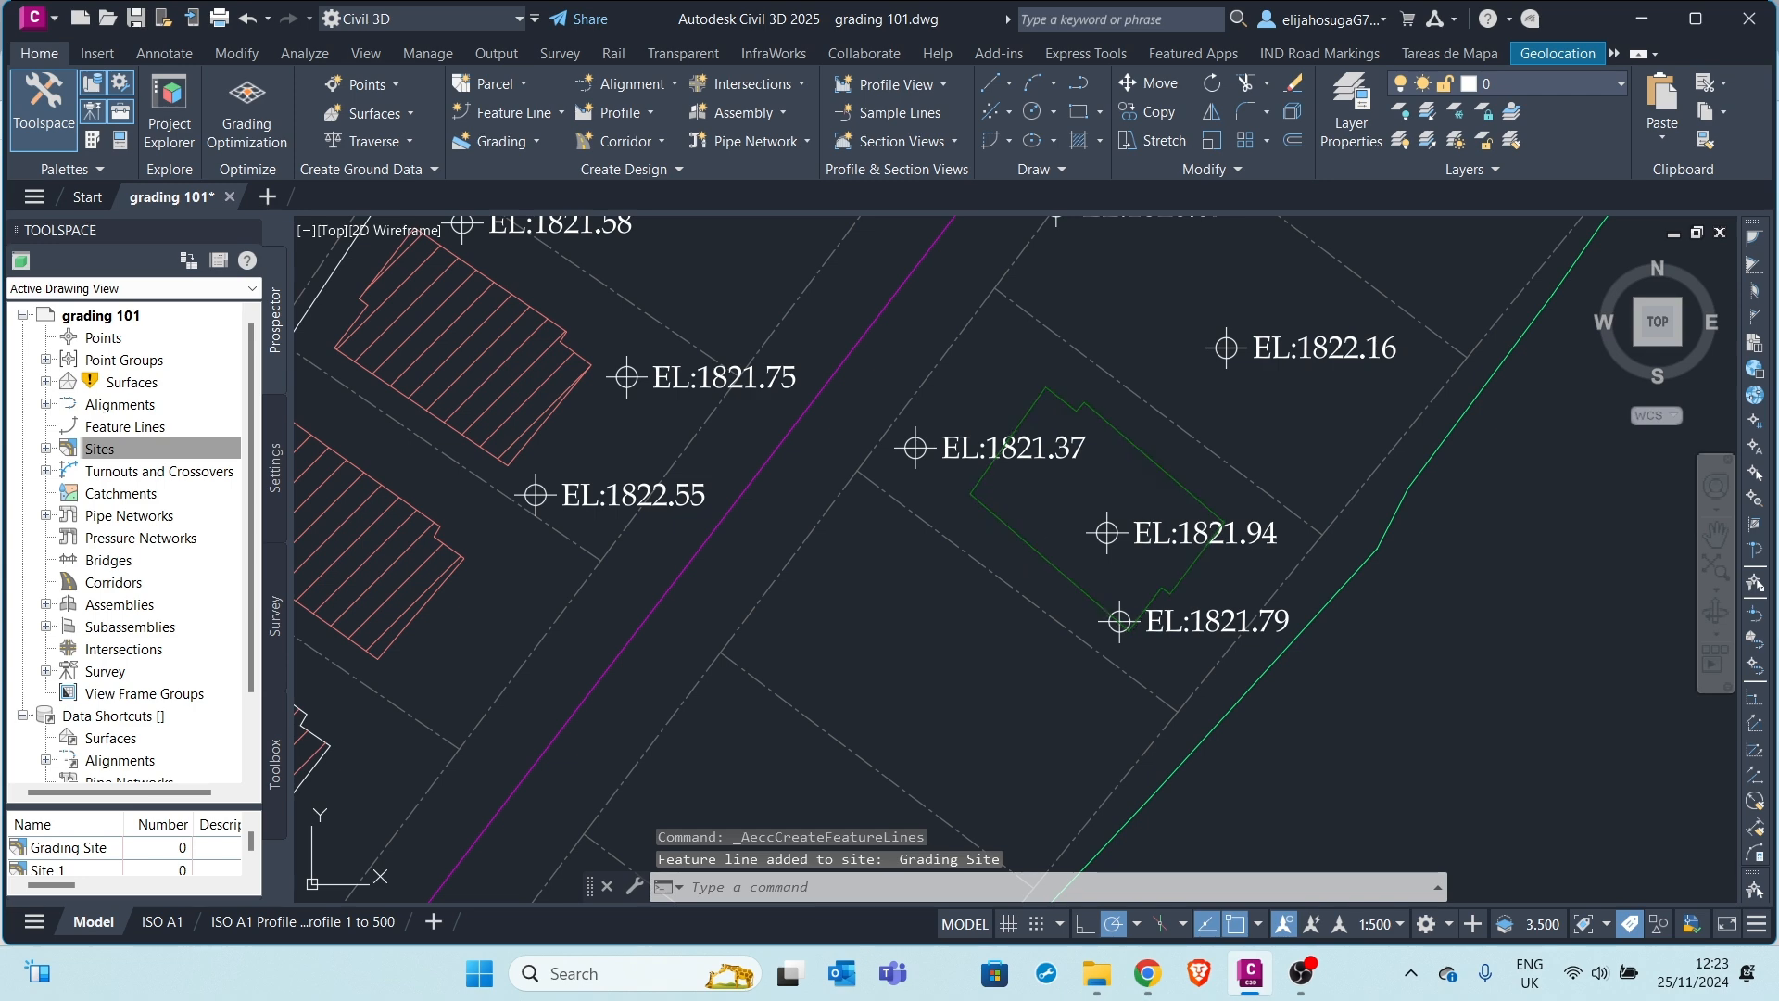
{"action": "left_click", "coordinate": [1118, 622]}
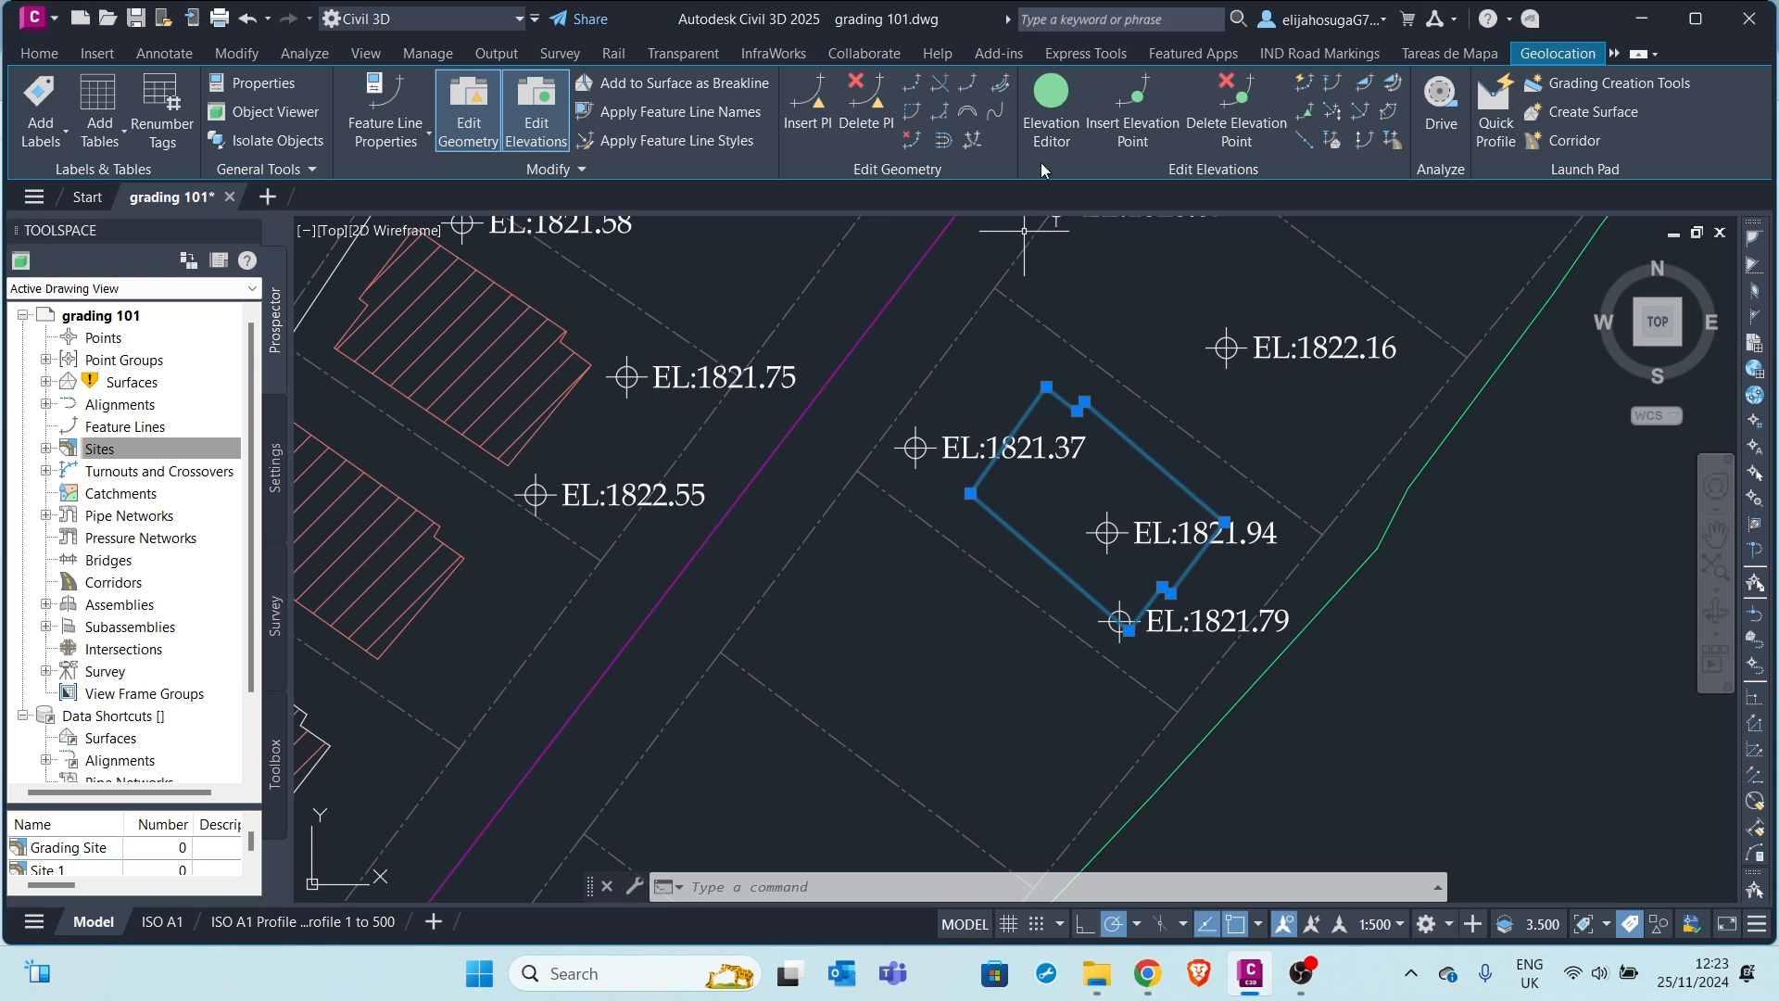
{"action": "left_click", "coordinate": [1053, 110]}
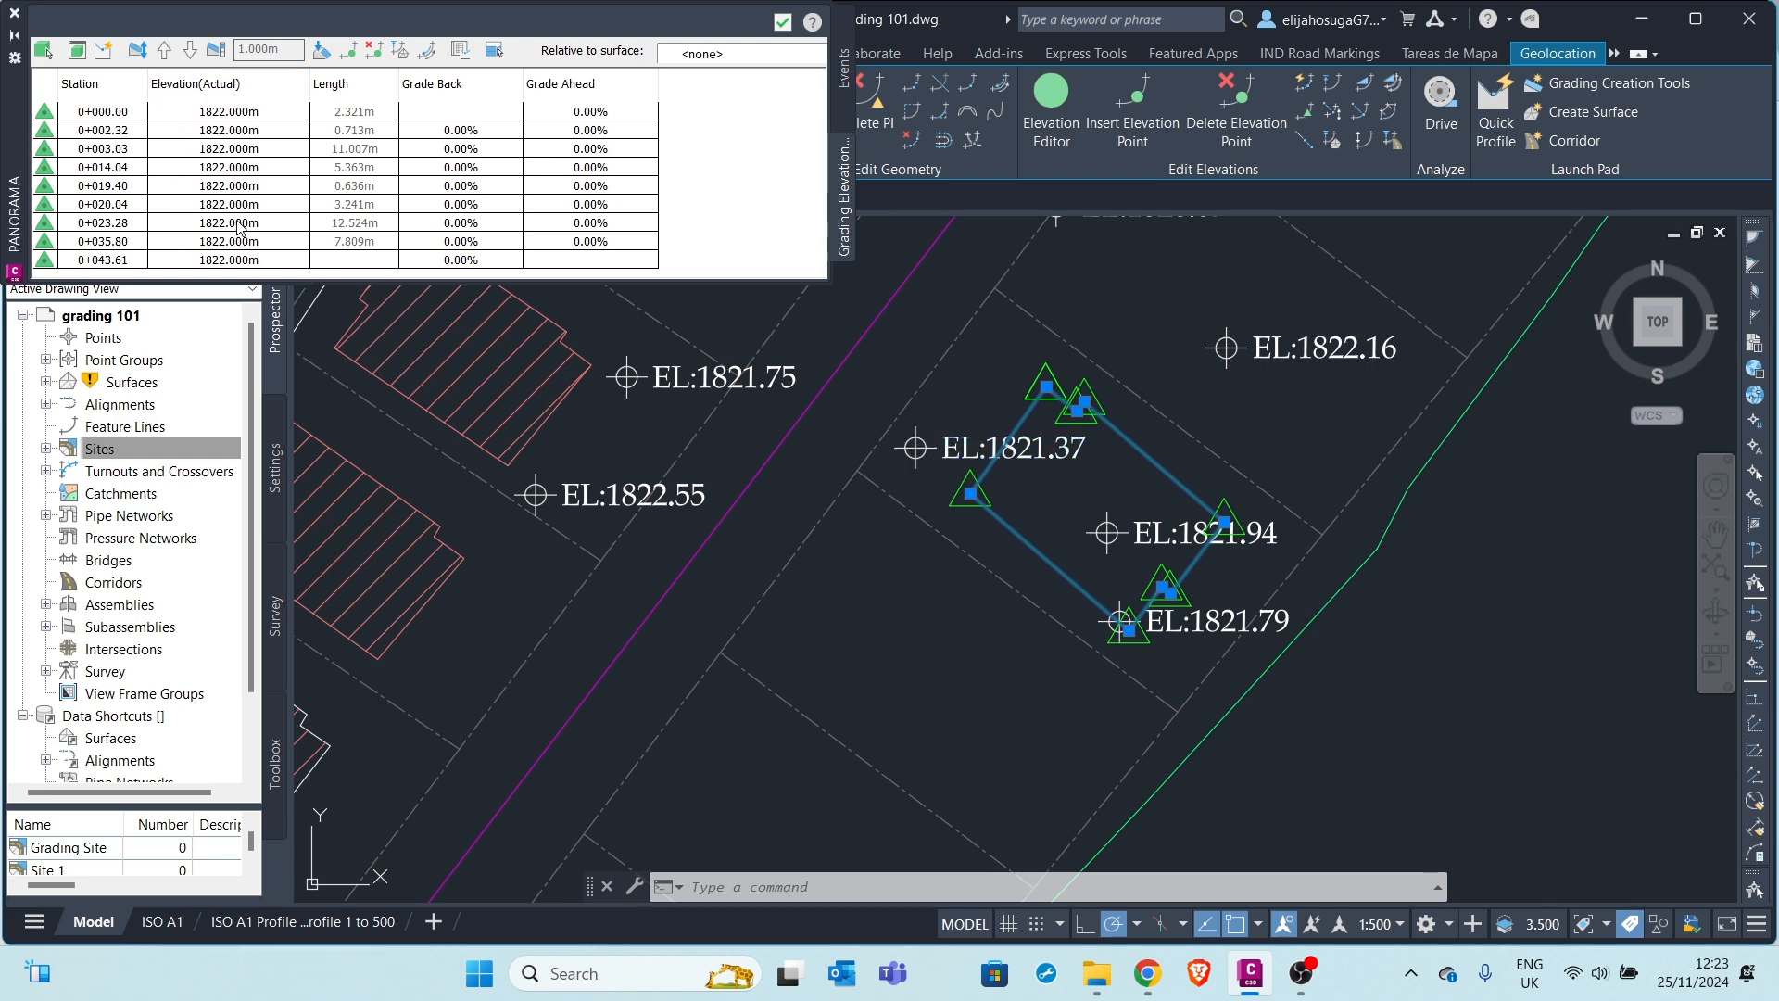
{"action": "left_click", "coordinate": [784, 22]}
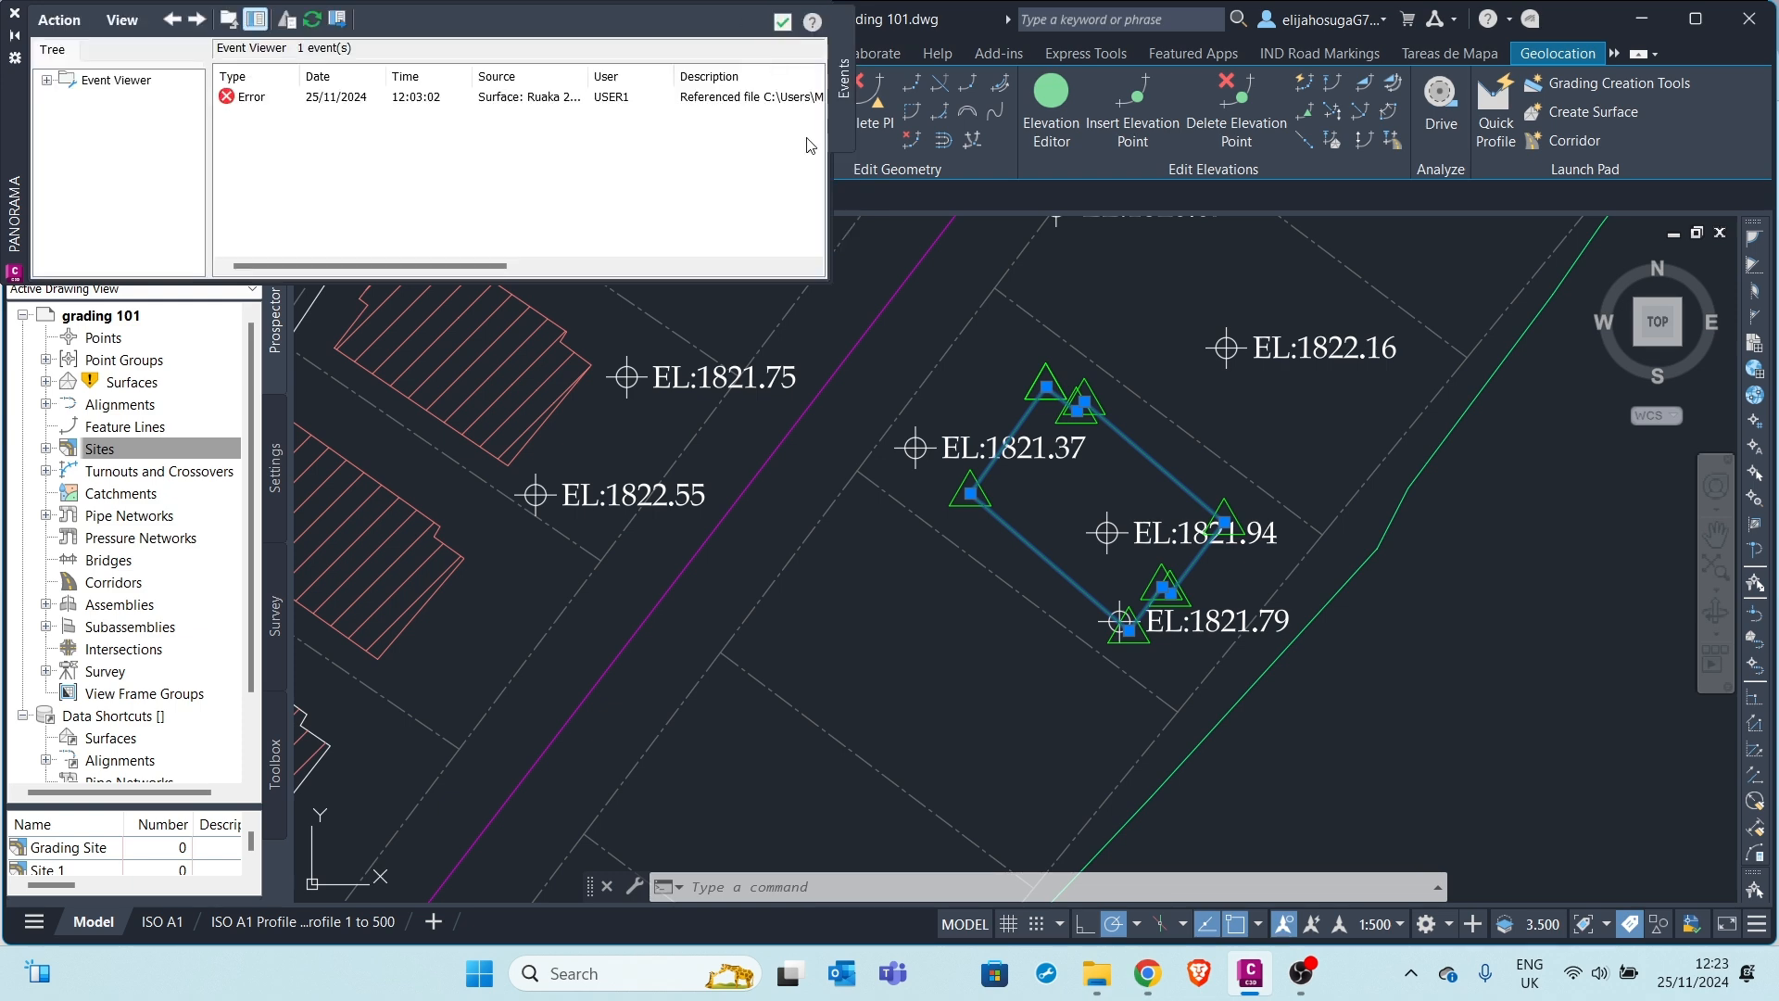
{"action": "left_click", "coordinate": [777, 30]}
{"action": "scroll", "coordinate": [1055, 485], "scroll_direction": "down", "scroll_amount": 4}
{"action": "scroll", "coordinate": [1010, 371], "scroll_direction": "up", "scroll_amount": 2}
{"action": "mouse_move", "coordinate": [1054, 485]}
{"action": "middle_mouse_down"}
{"action": "mouse_move", "coordinate": [1008, 343]}
{"action": "mouse_move", "coordinate": [985, 462]}
{"action": "middle_mouse_up"}
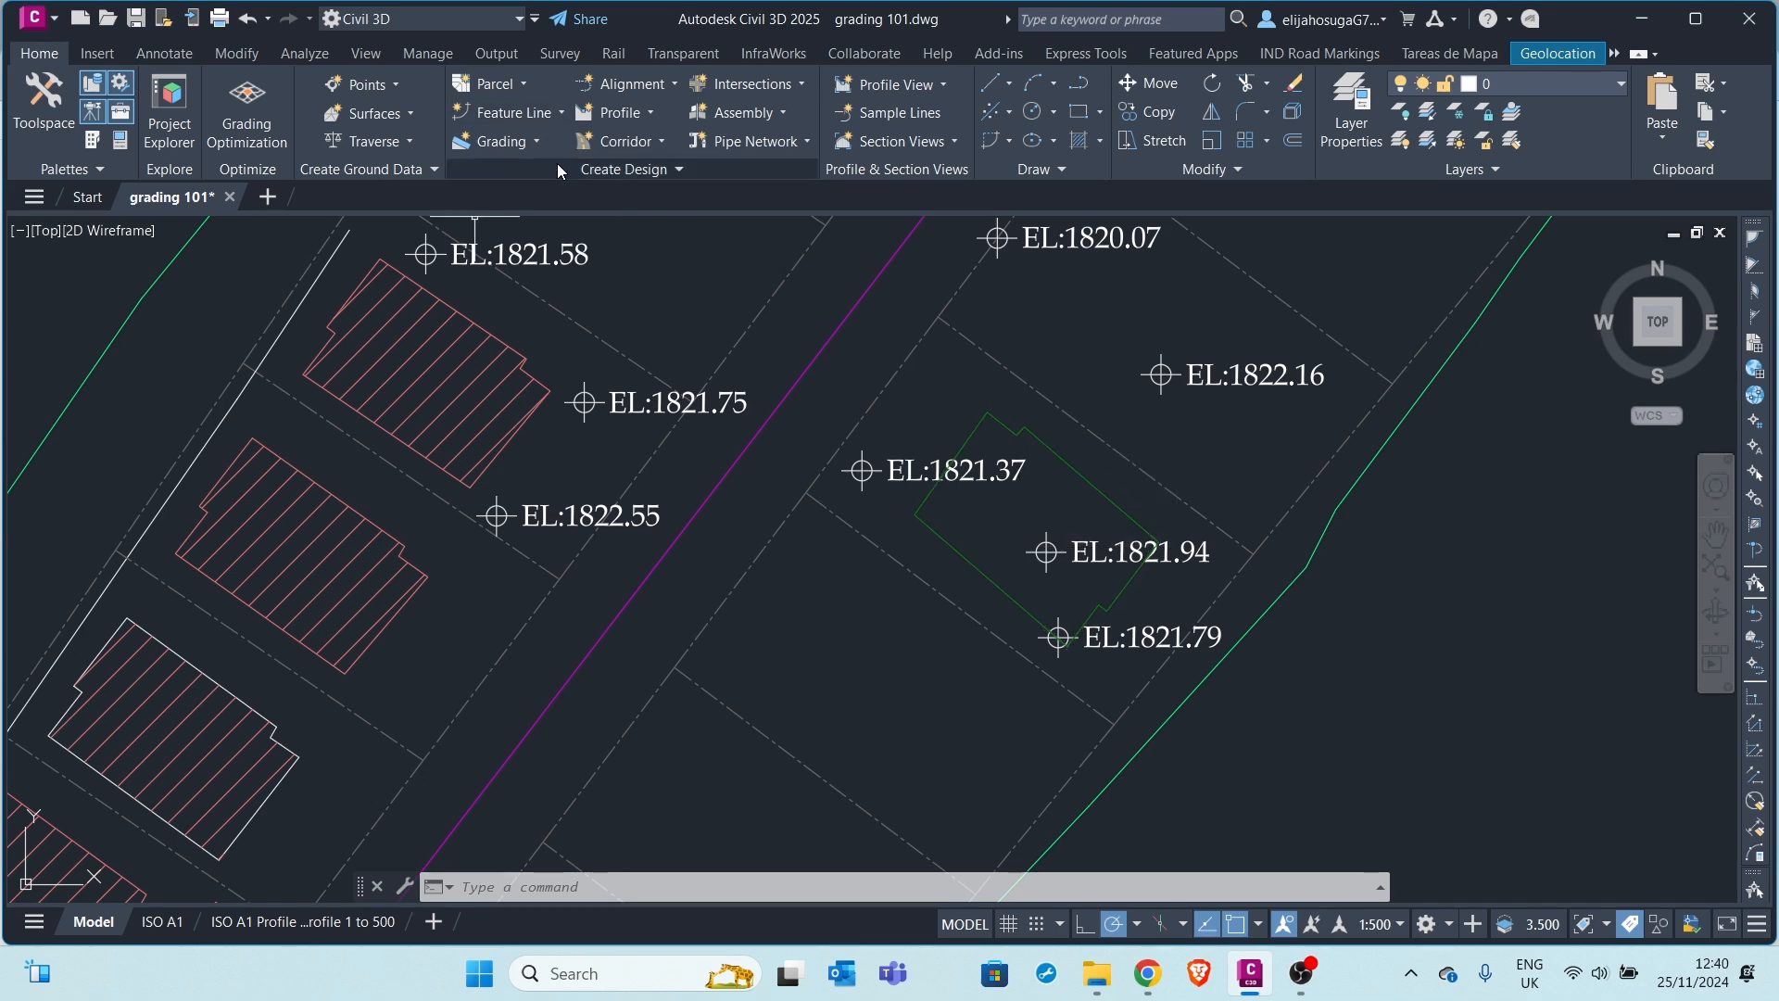
Open the Grading Creation Tools and set the grading group to Grading Group 1 in Grading Site
{"action": "left_click", "coordinate": [537, 141]}
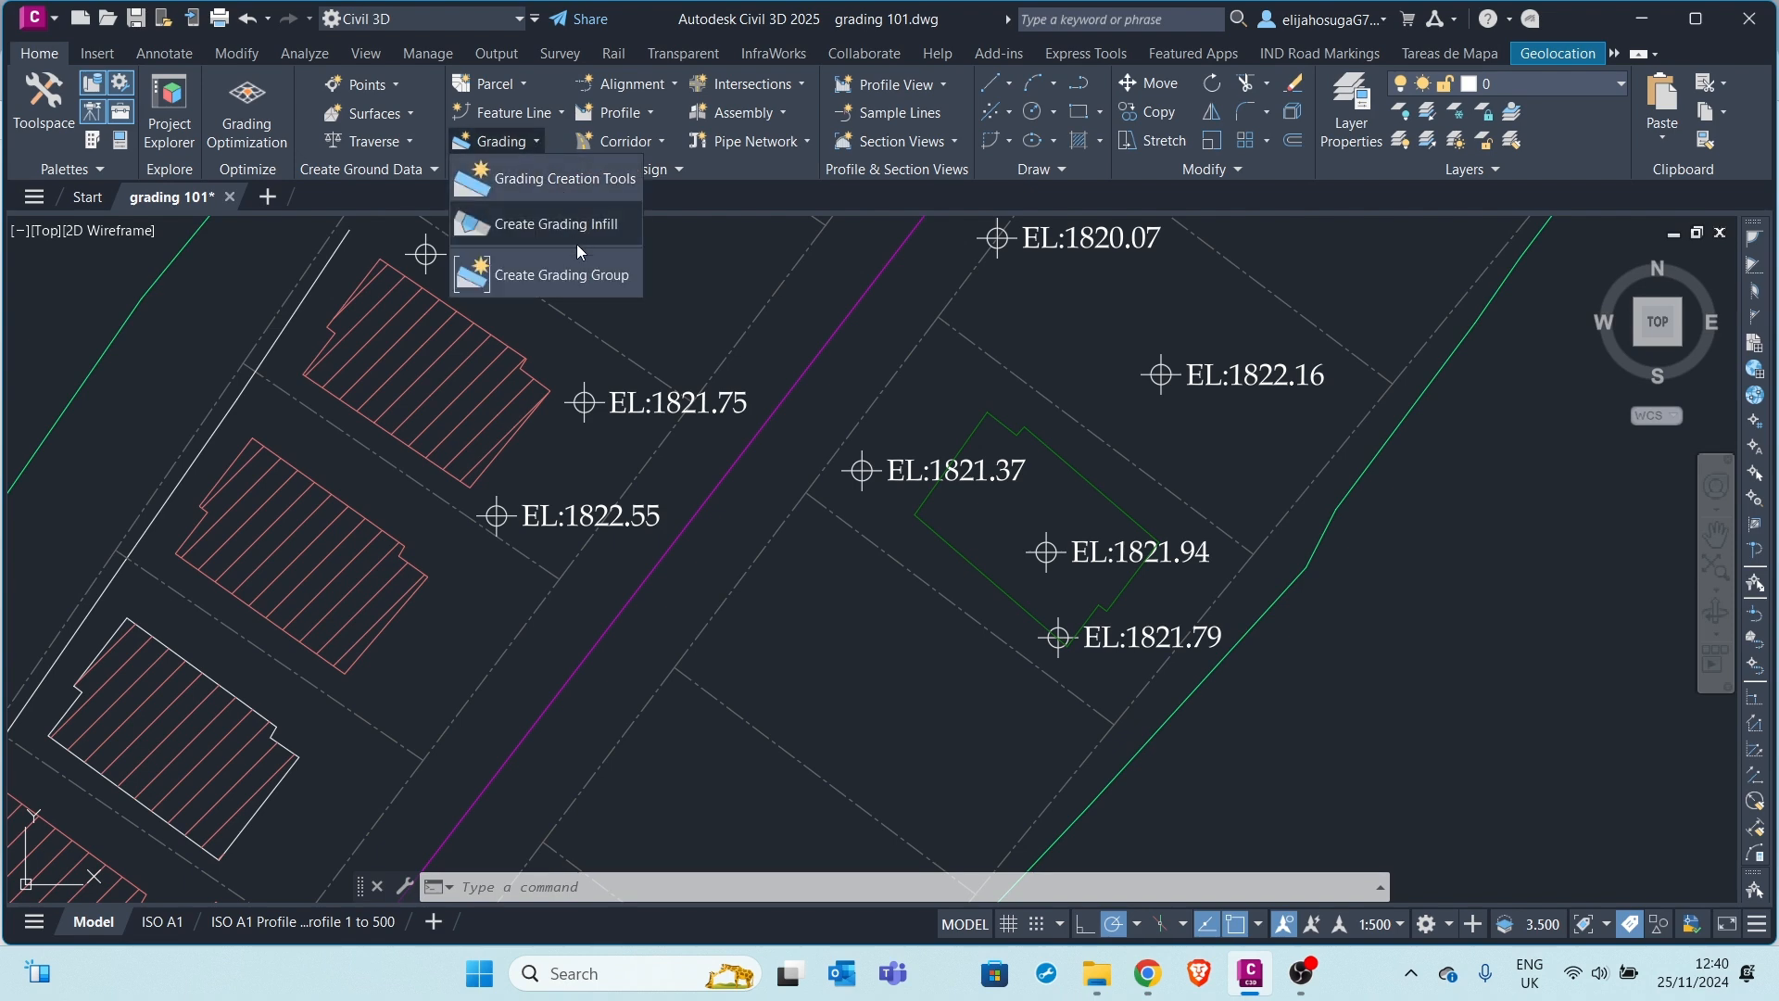
{"action": "left_click", "coordinate": [547, 180]}
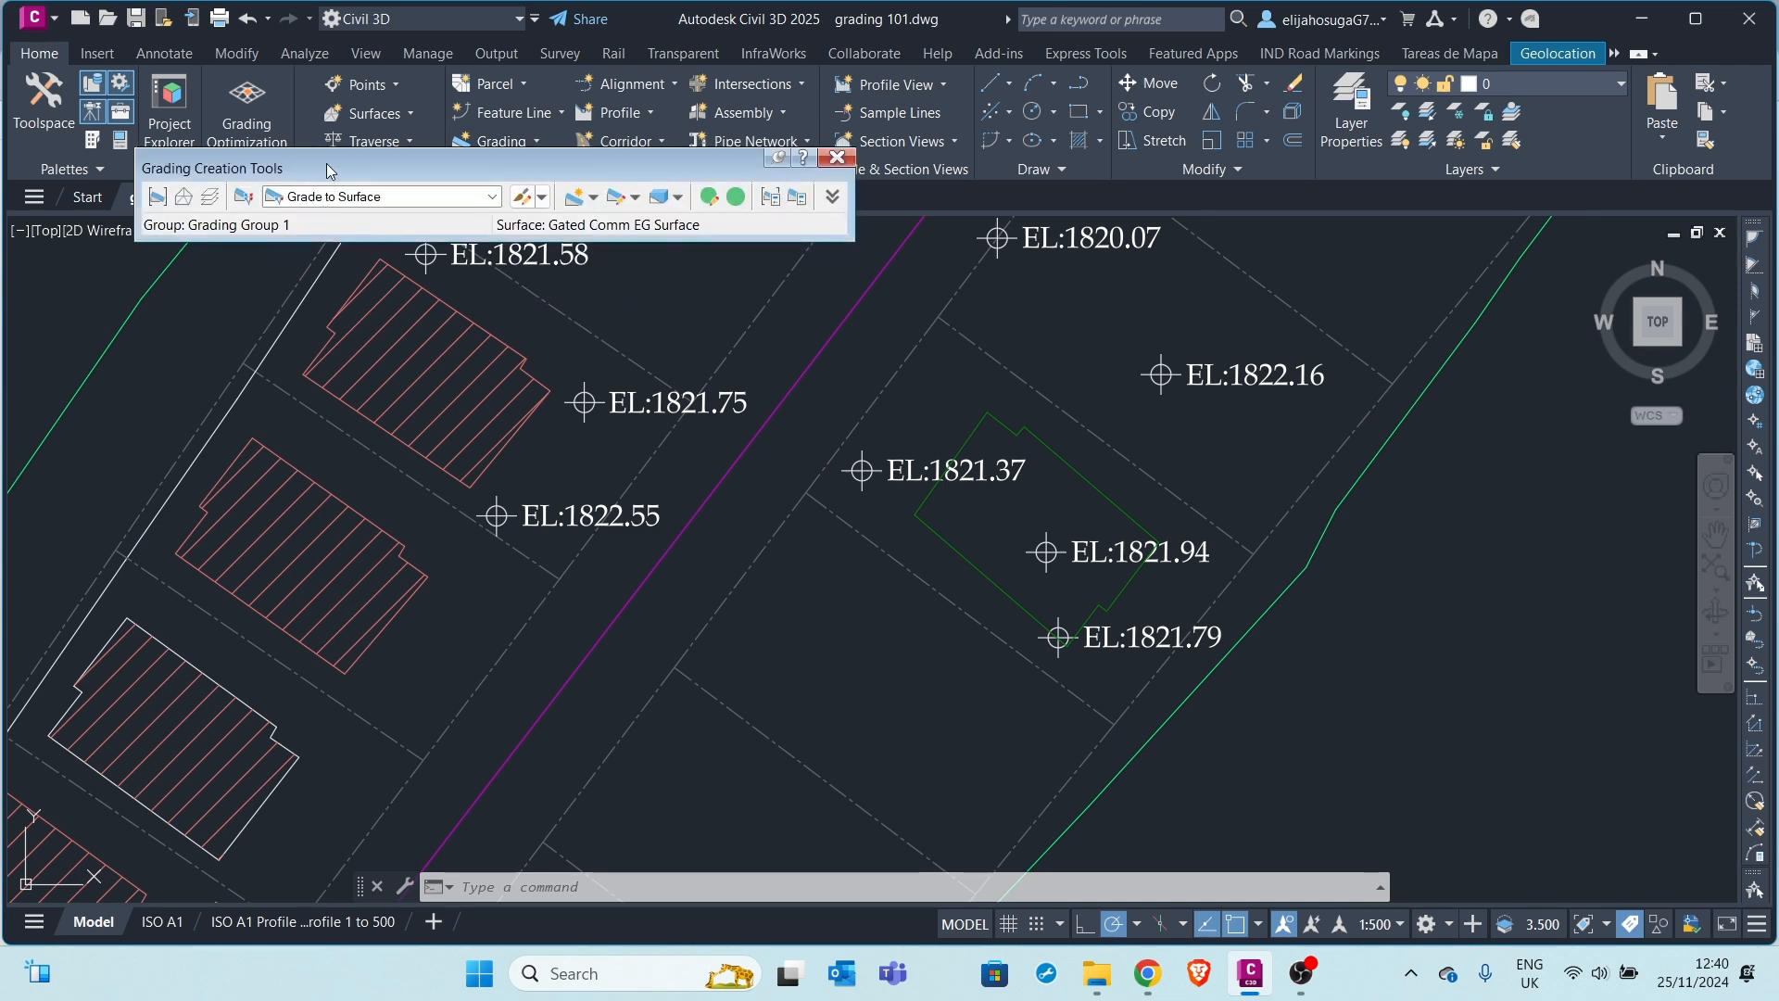
{"action": "left_click_drag", "start_coordinate": [329, 171], "coordinate": [391, 182]}
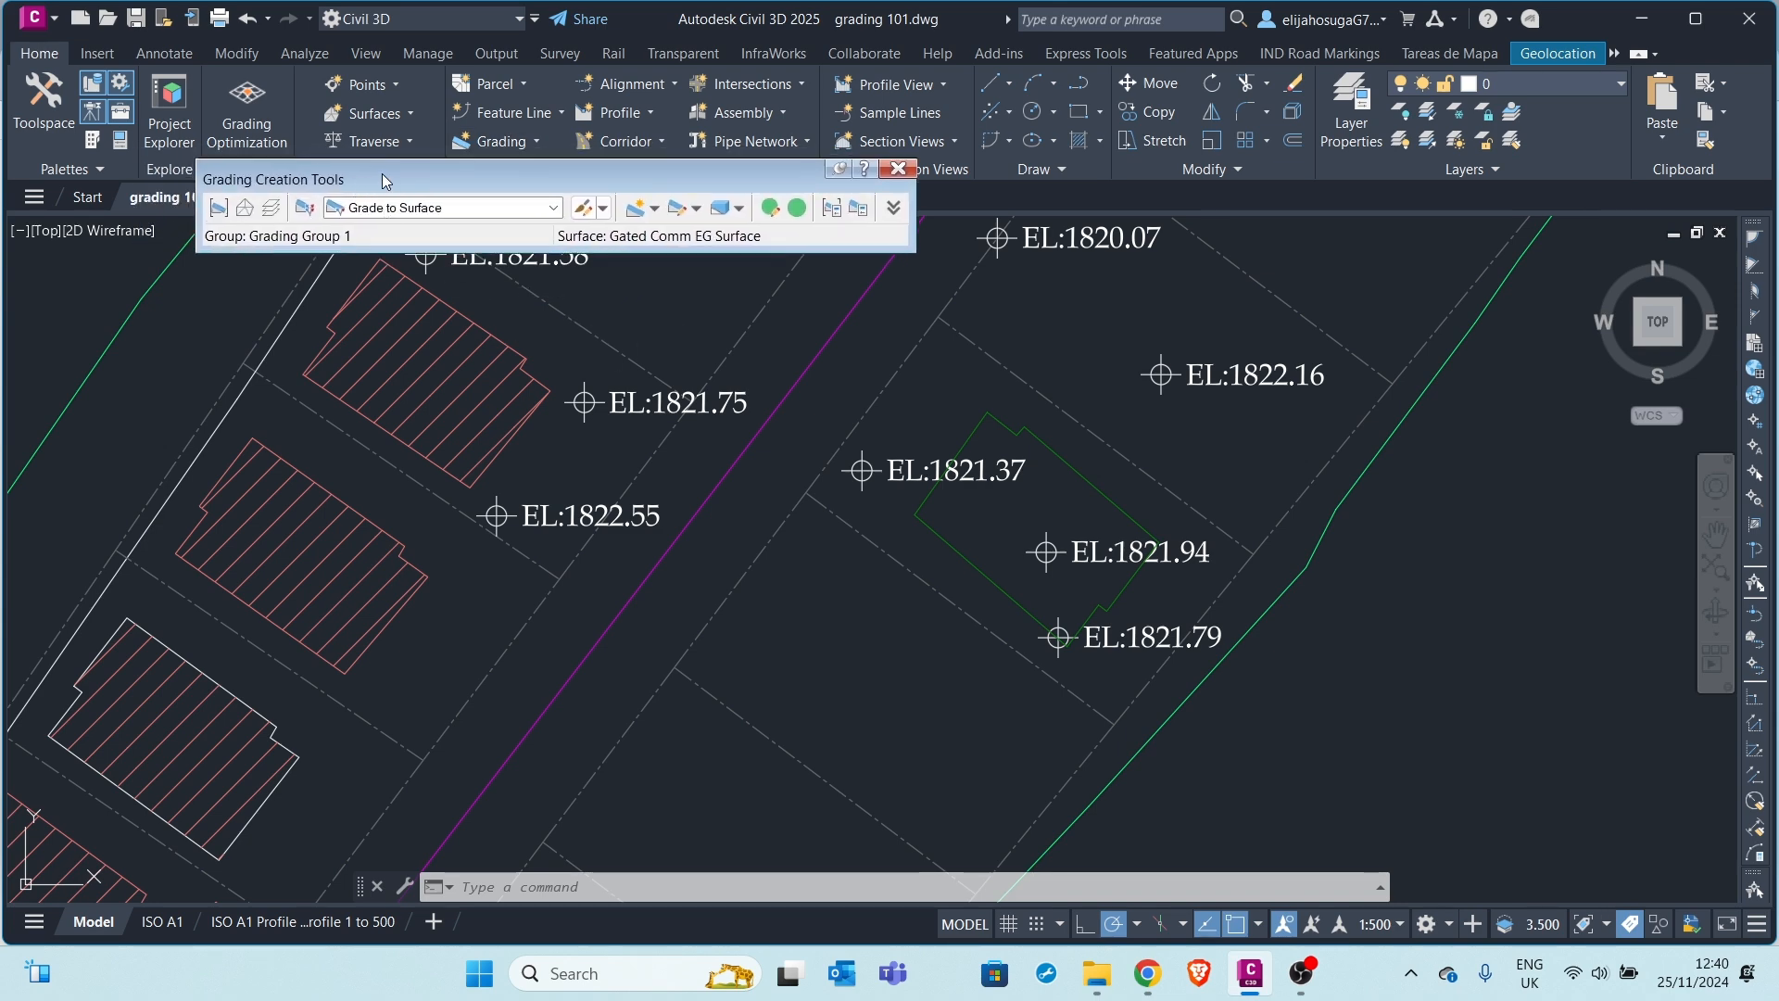
{"action": "left_click", "coordinate": [219, 210]}
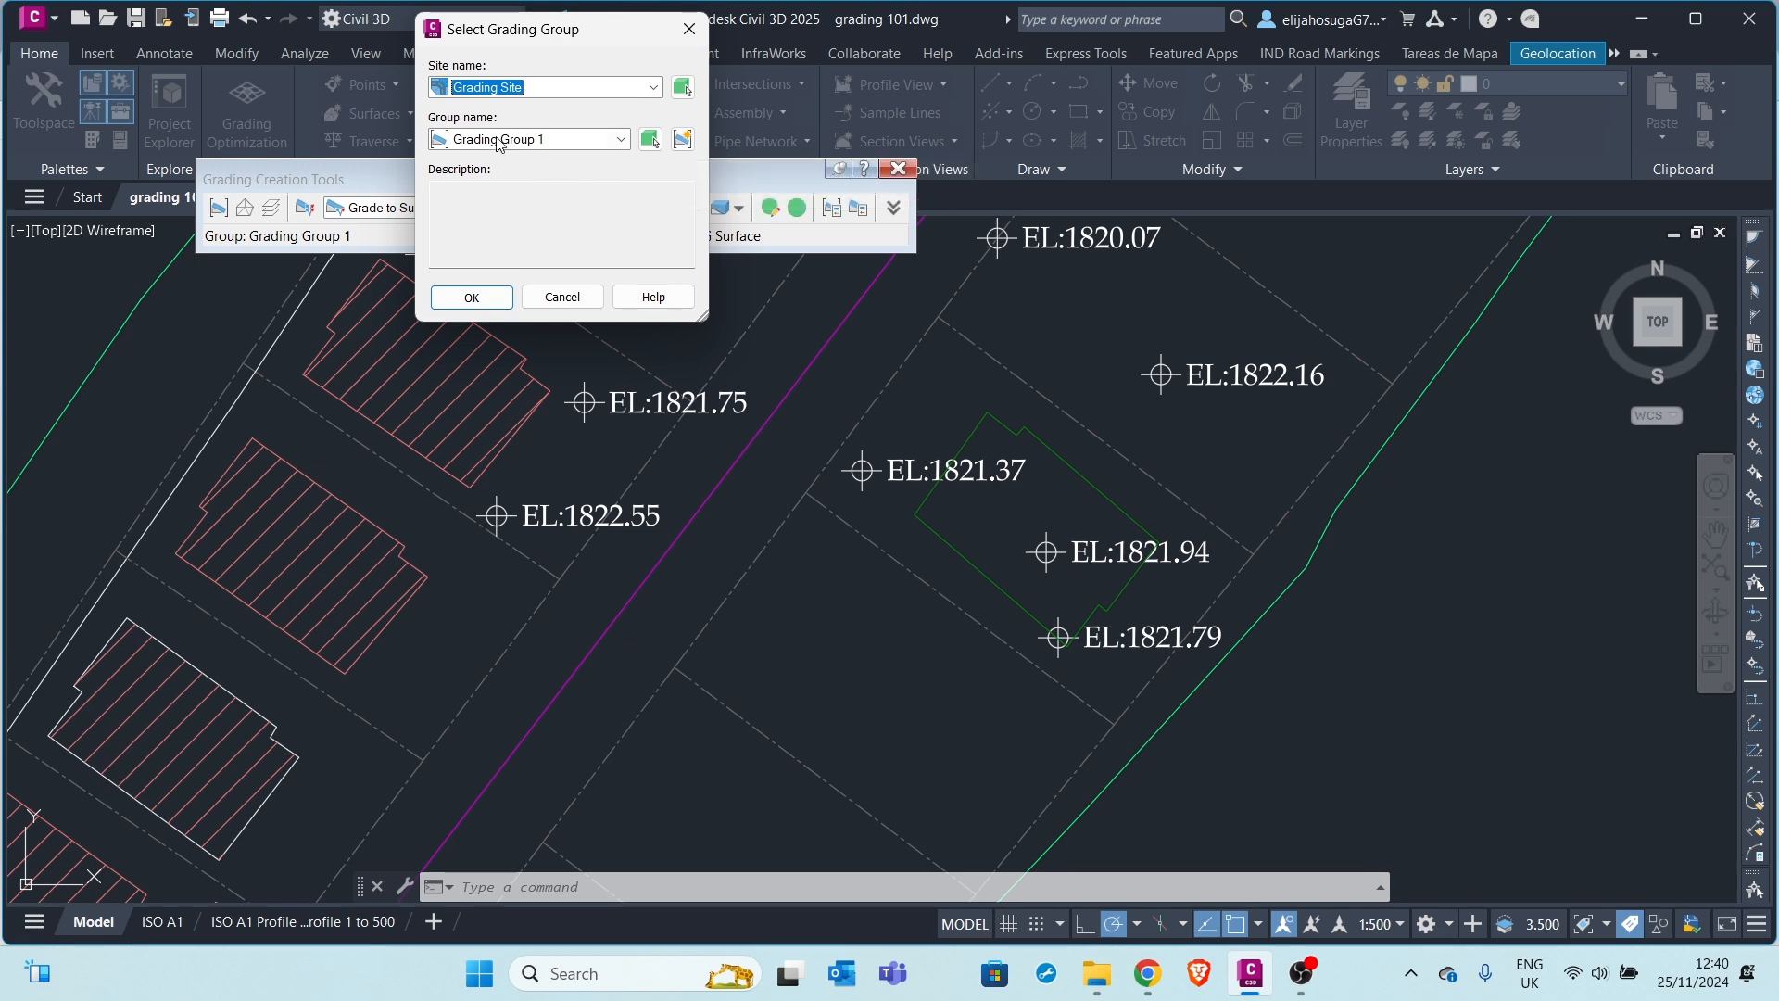
{"action": "left_click", "coordinate": [472, 296]}
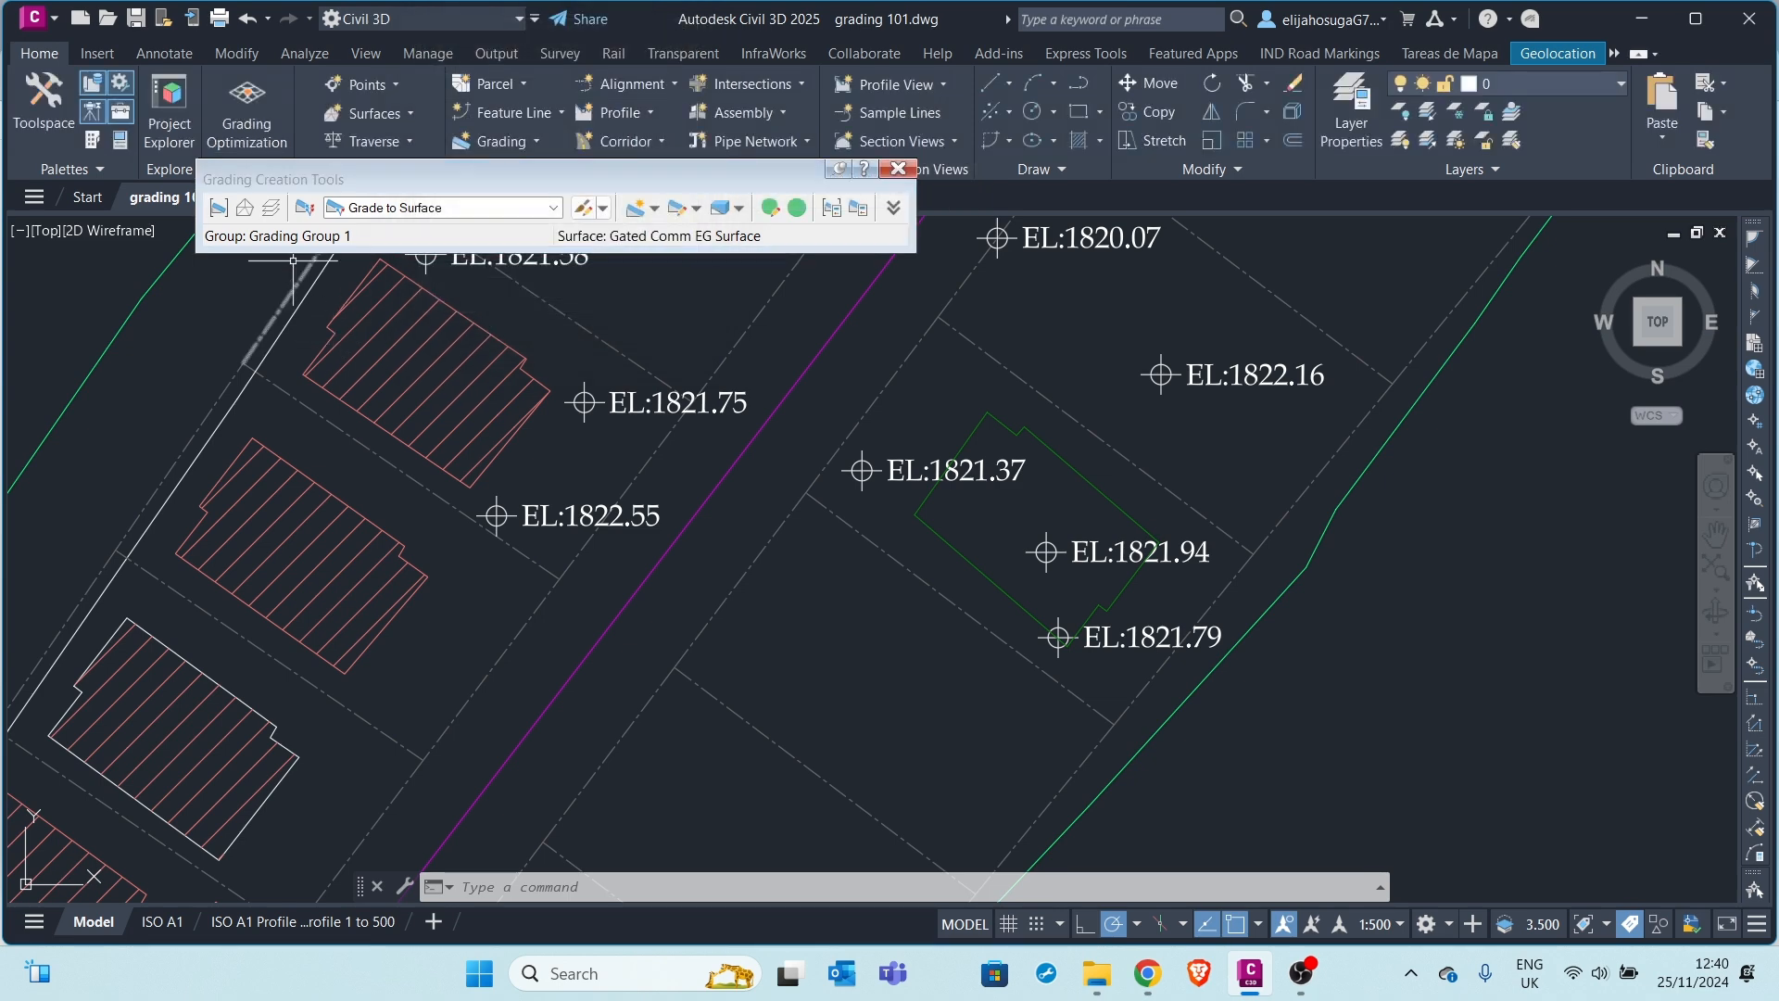
Pick Gated Comm EG Surface from the drawing as the grading target surface
{"action": "left_click", "coordinate": [246, 210]}
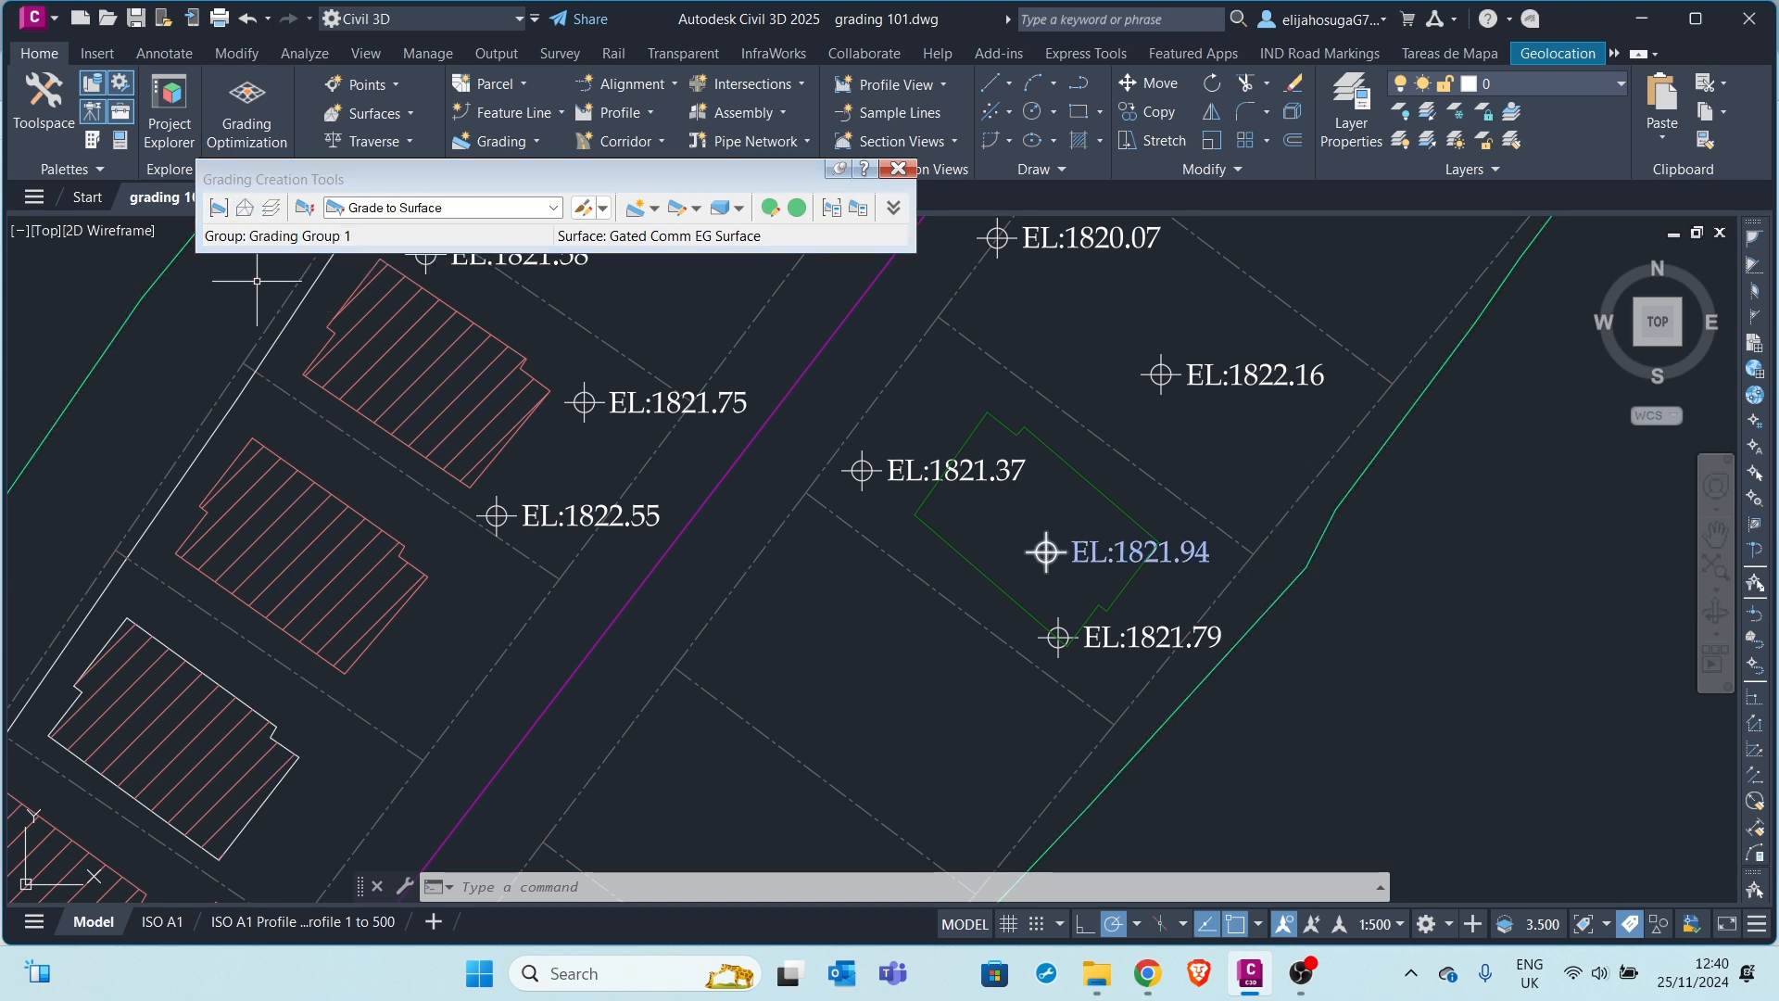
{"action": "left_click", "coordinate": [245, 212]}
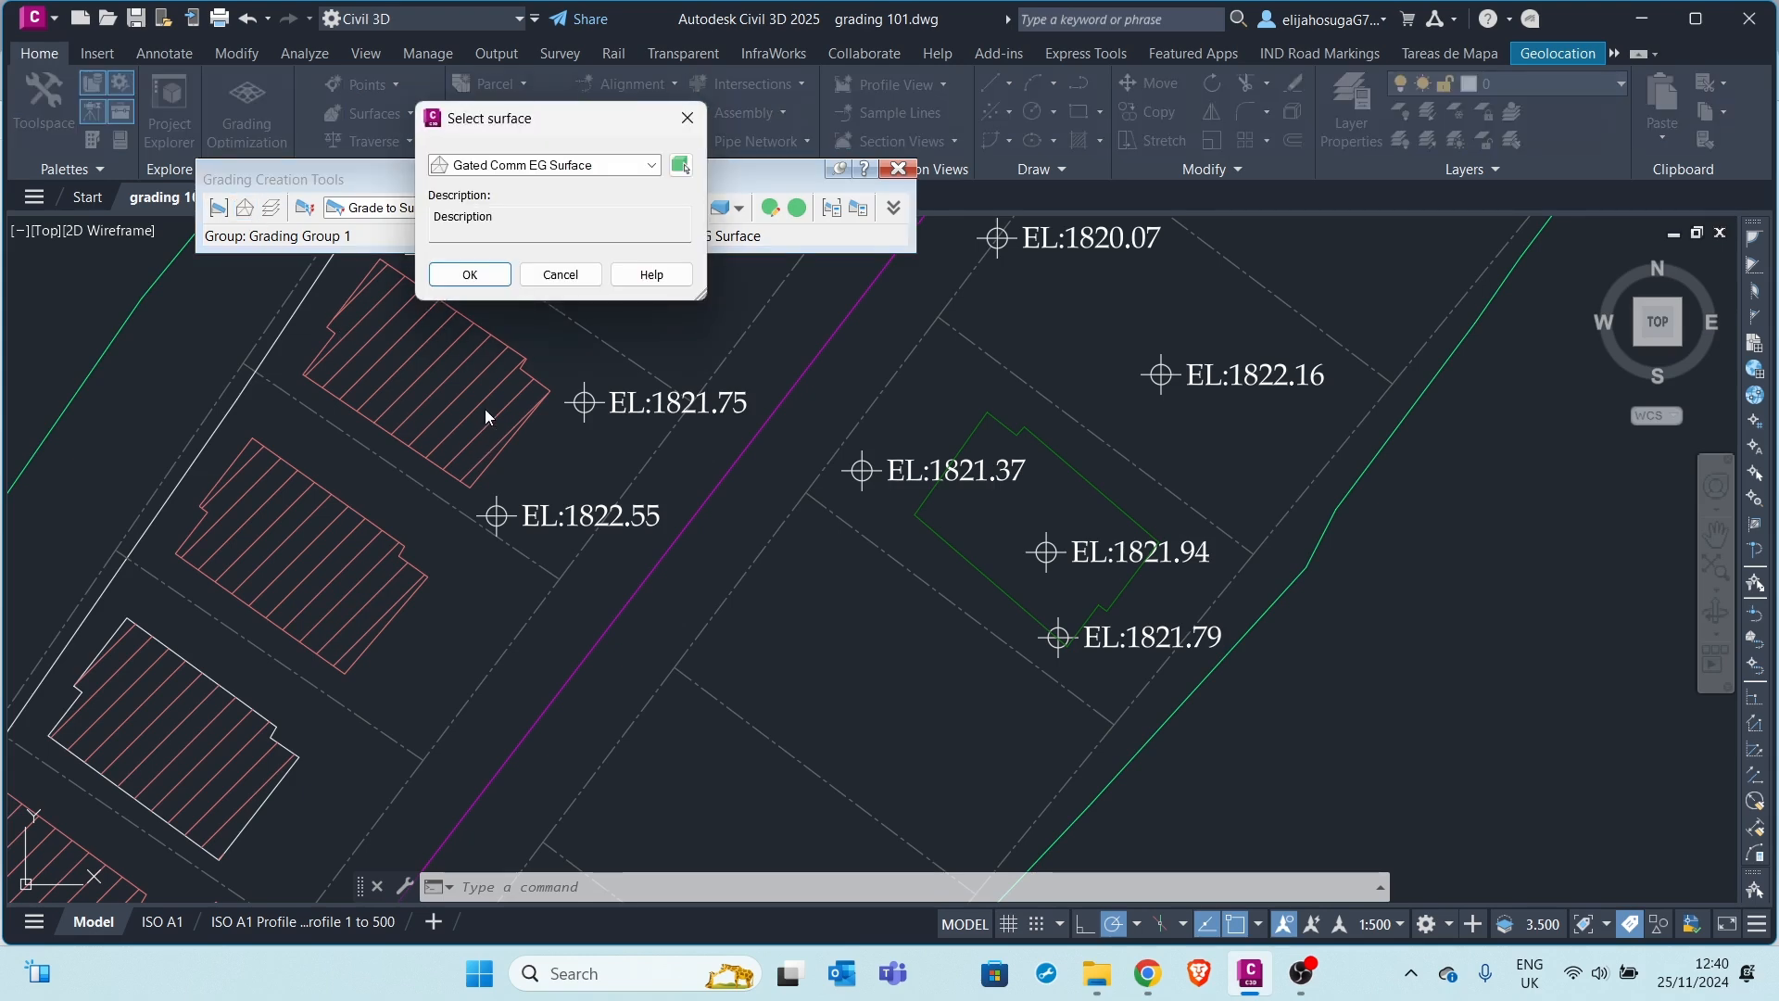
{"action": "left_click", "coordinate": [587, 168]}
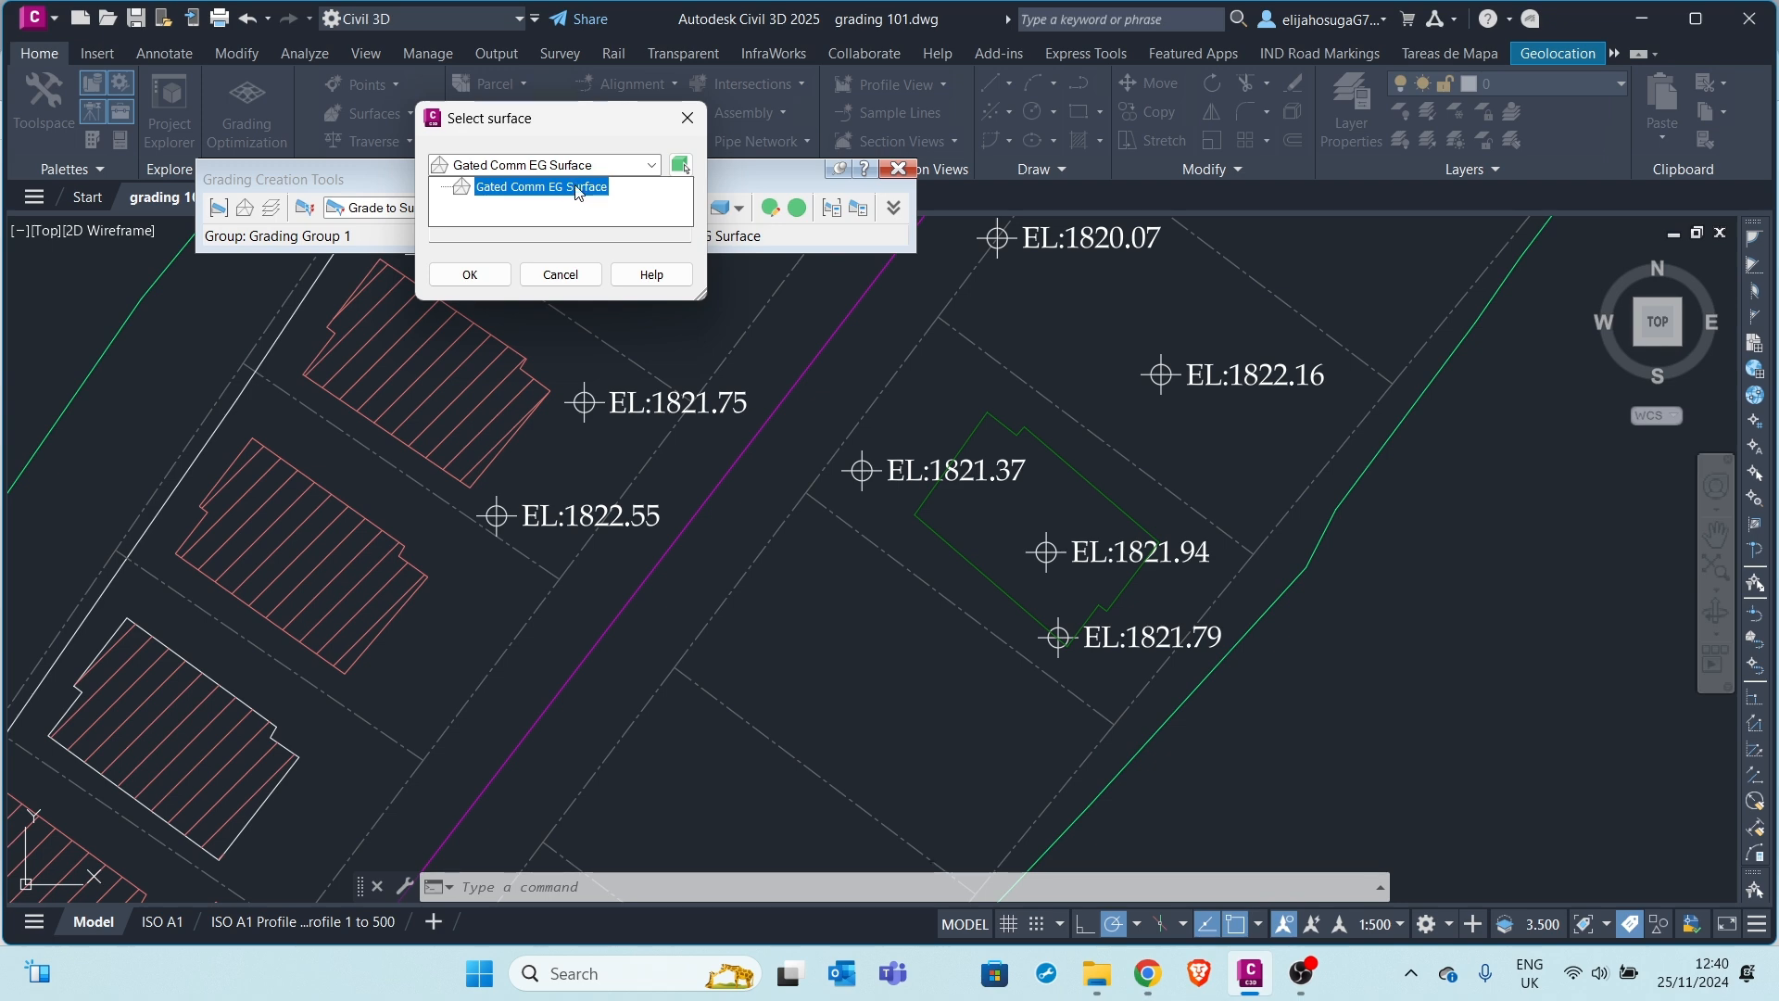
{"action": "left_click", "coordinate": [681, 167]}
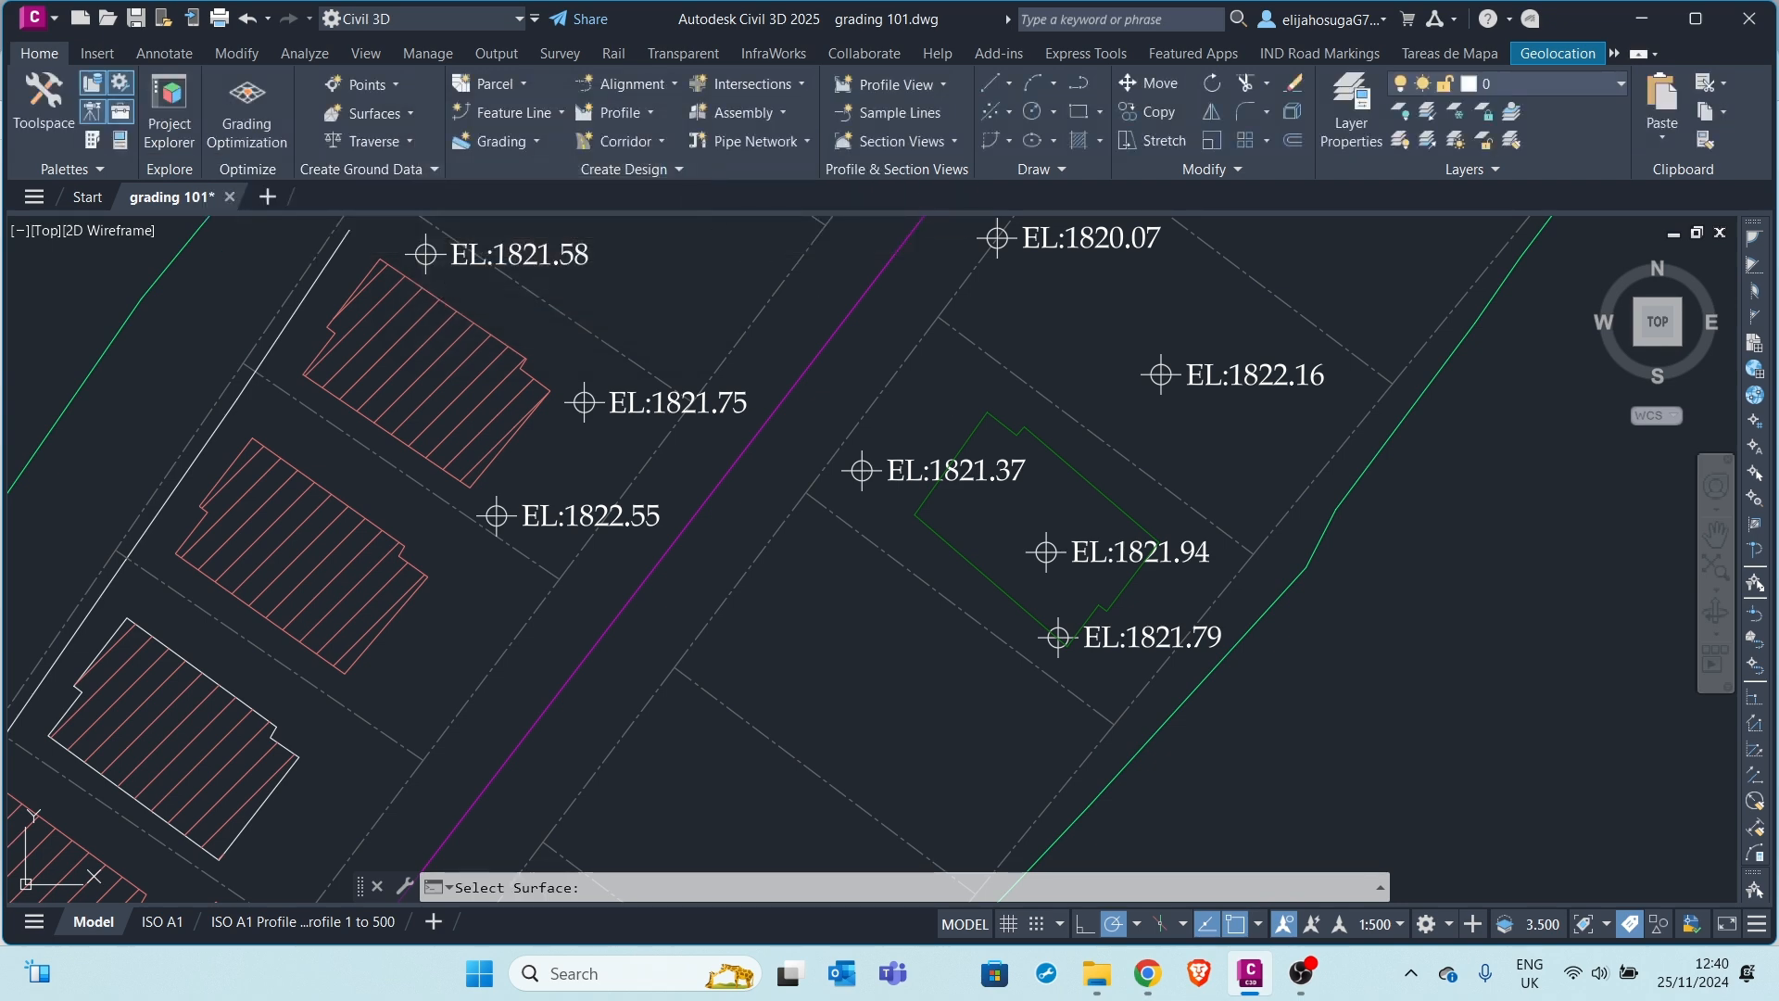
{"action": "left_click", "coordinate": [1275, 606]}
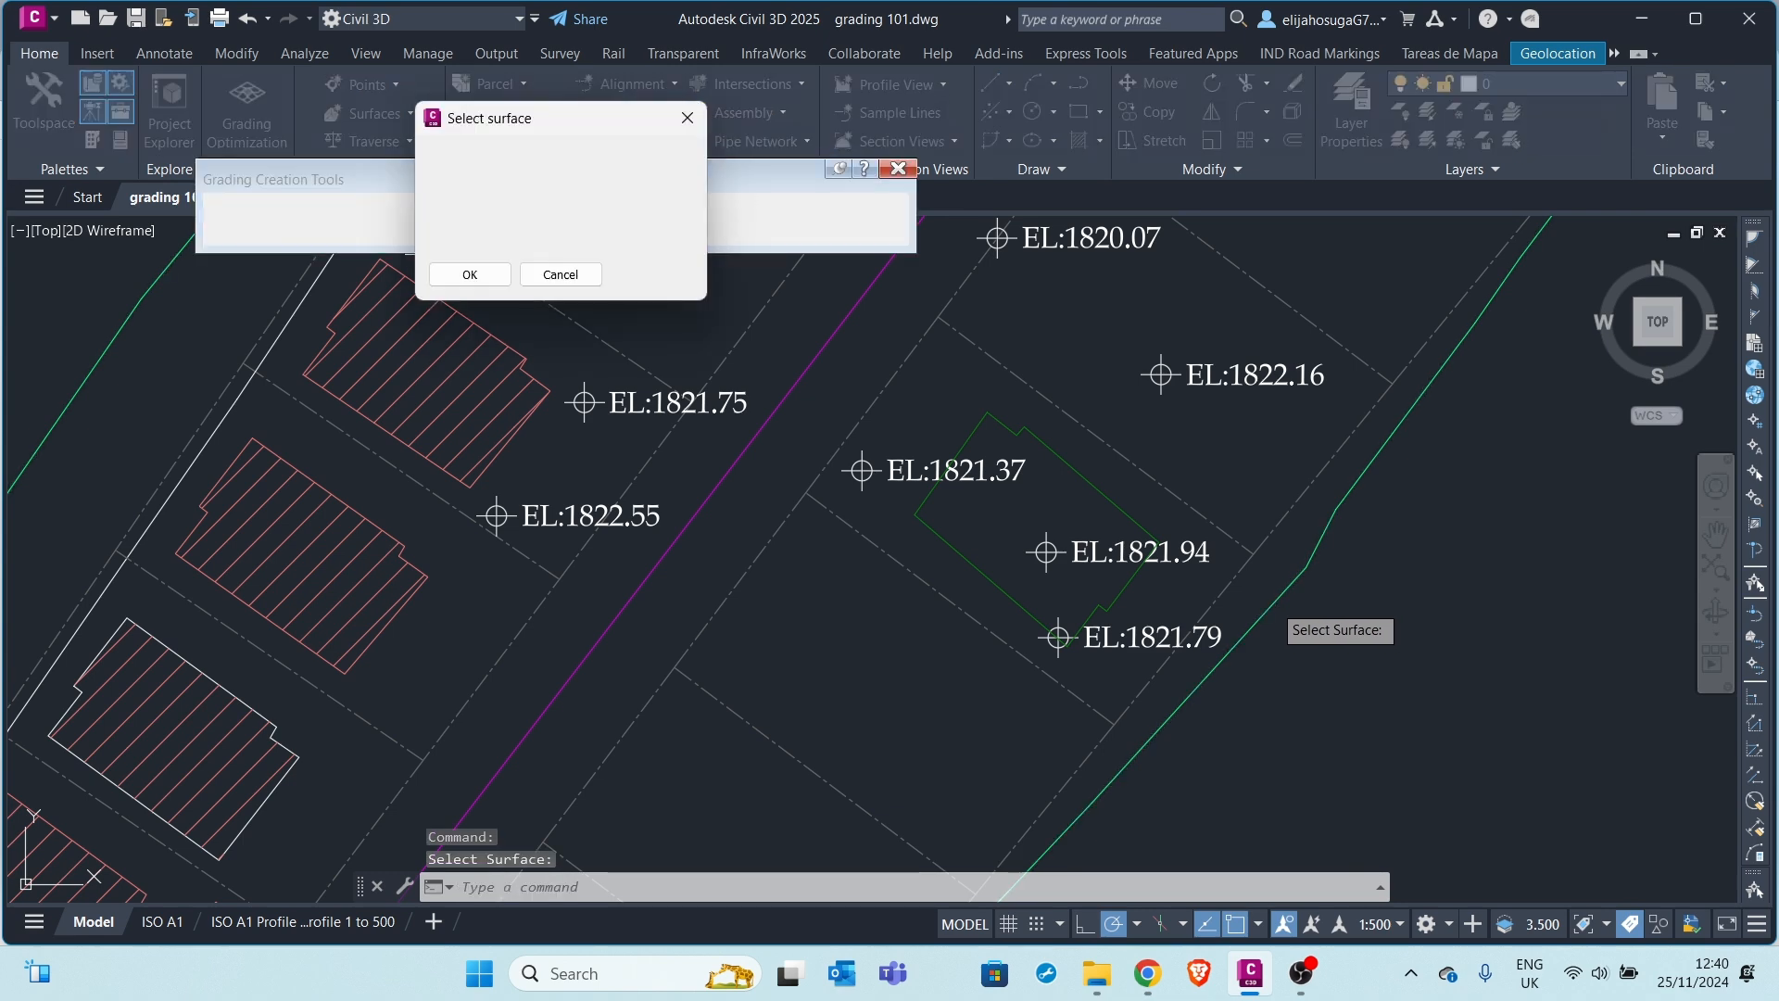
{"action": "left_click", "coordinate": [470, 275]}
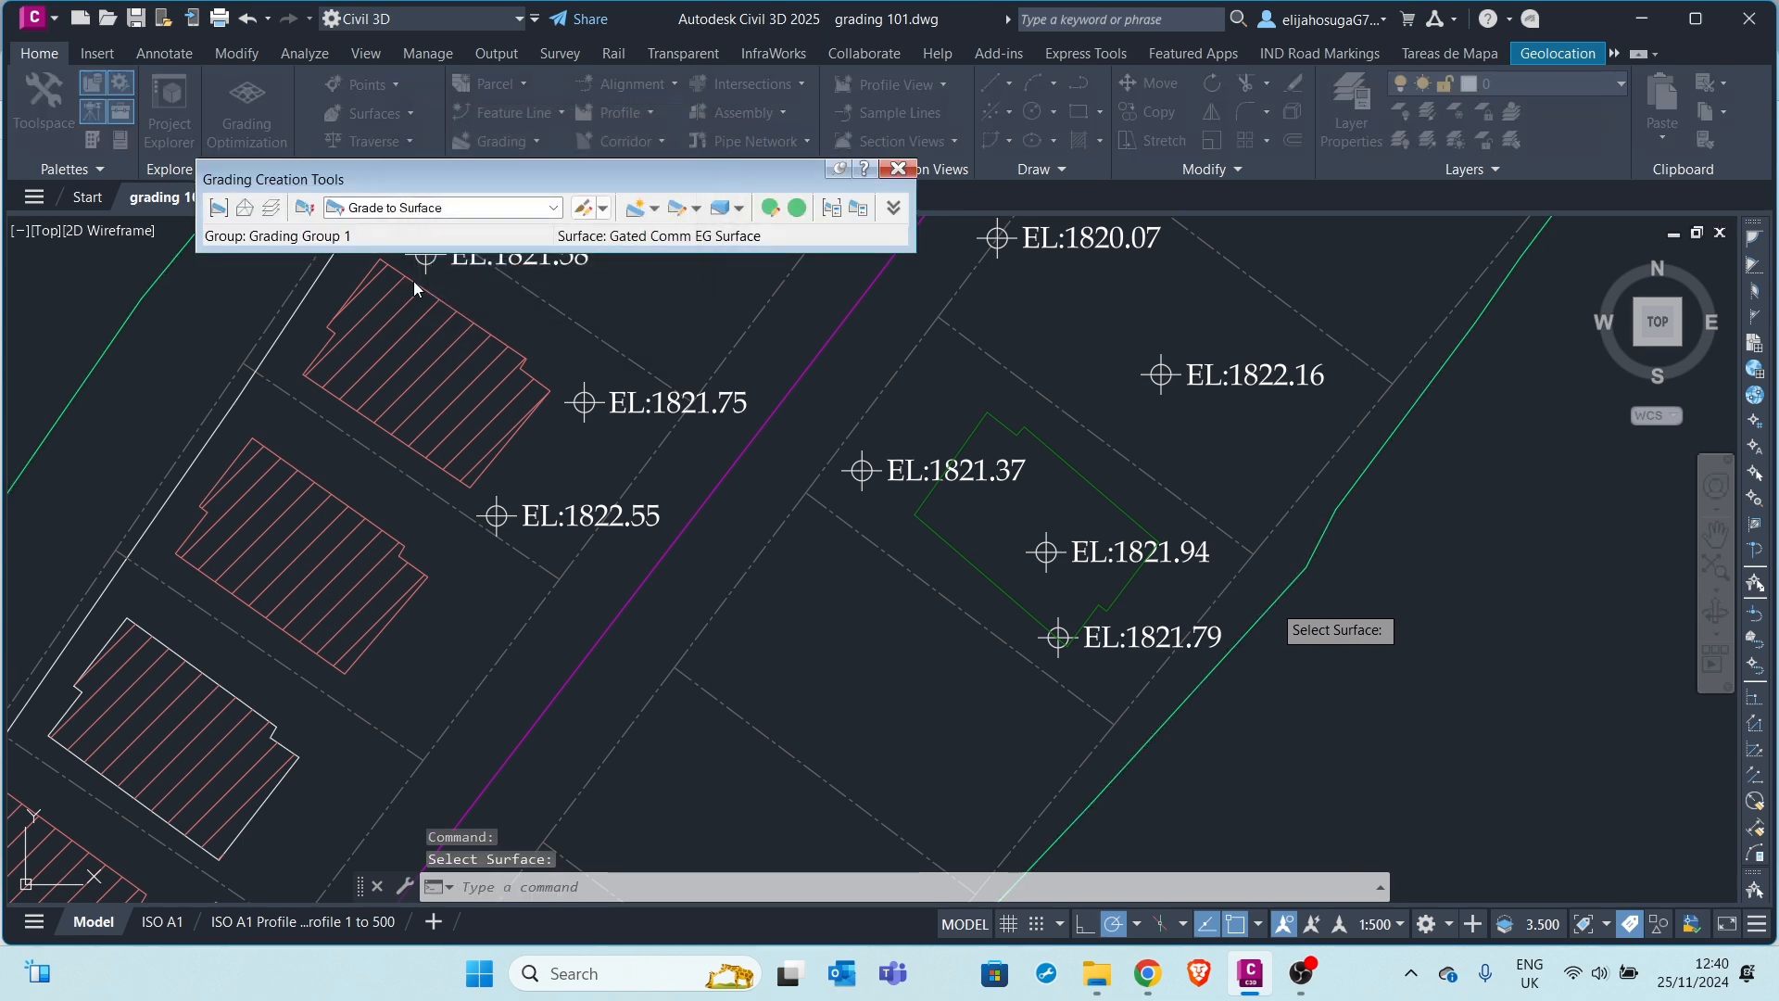
Accept C-TOPO-GRAD as the grading layer and keep Basic Set as the criteria set
{"action": "left_click", "coordinate": [272, 207]}
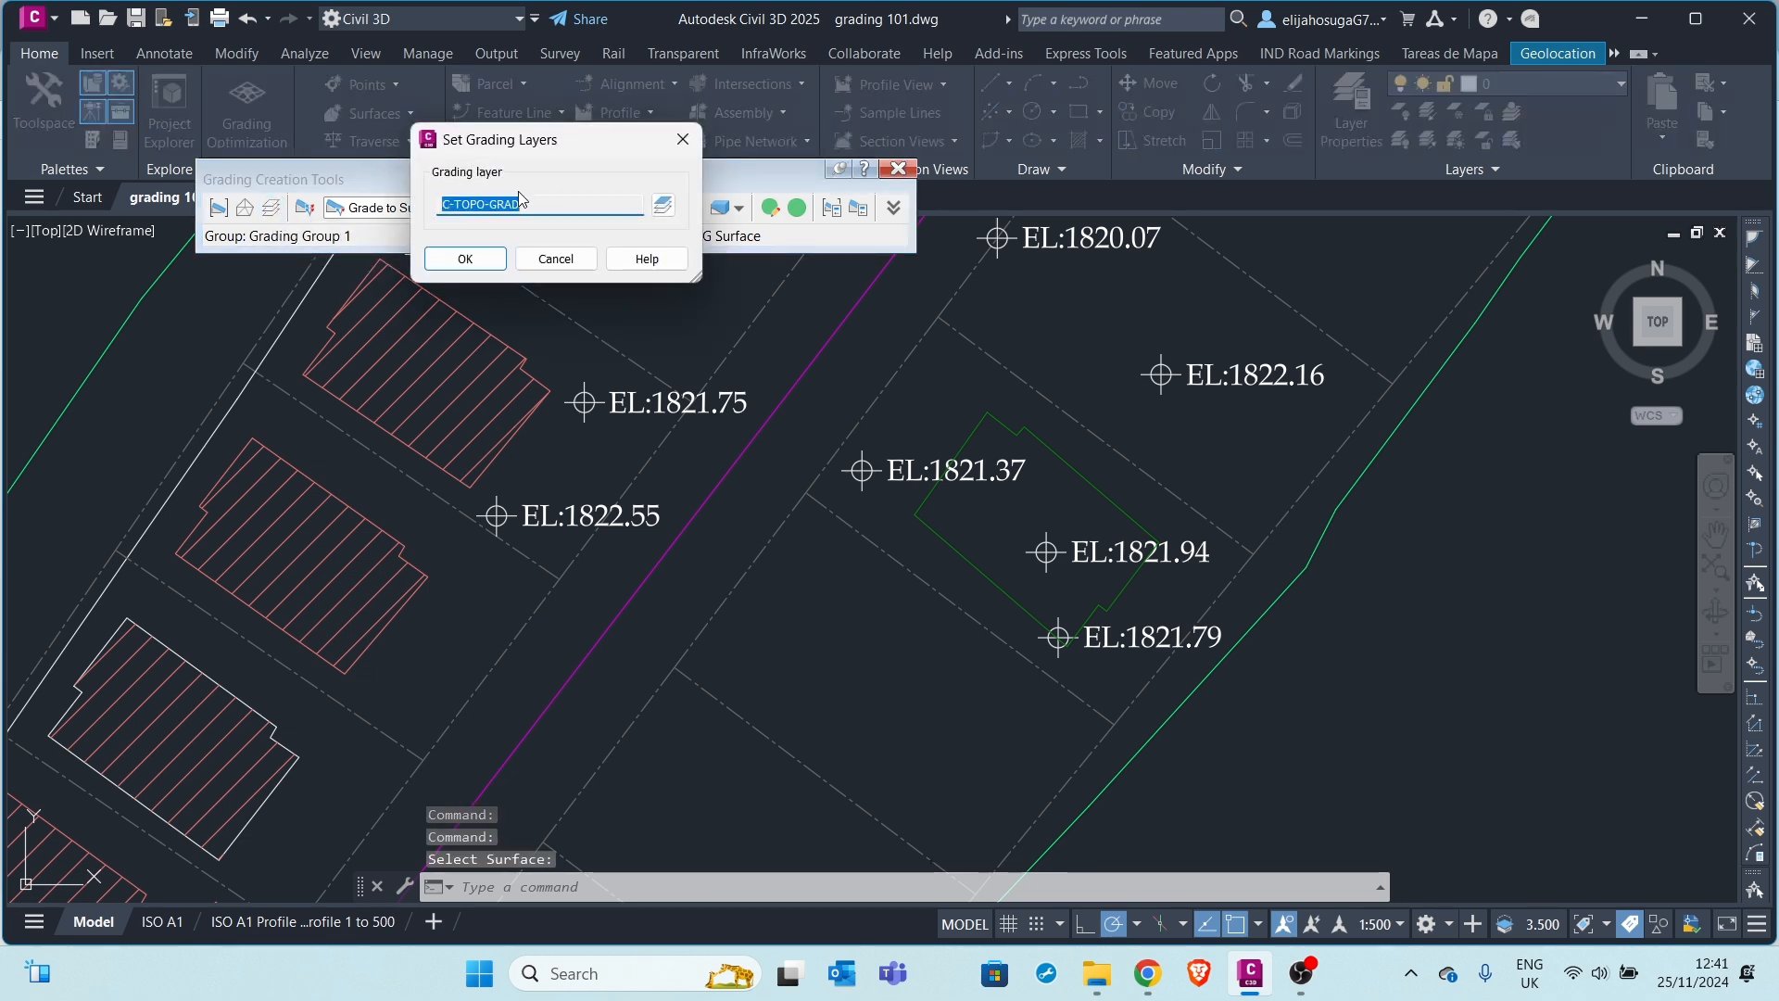
{"action": "left_click", "coordinate": [481, 264]}
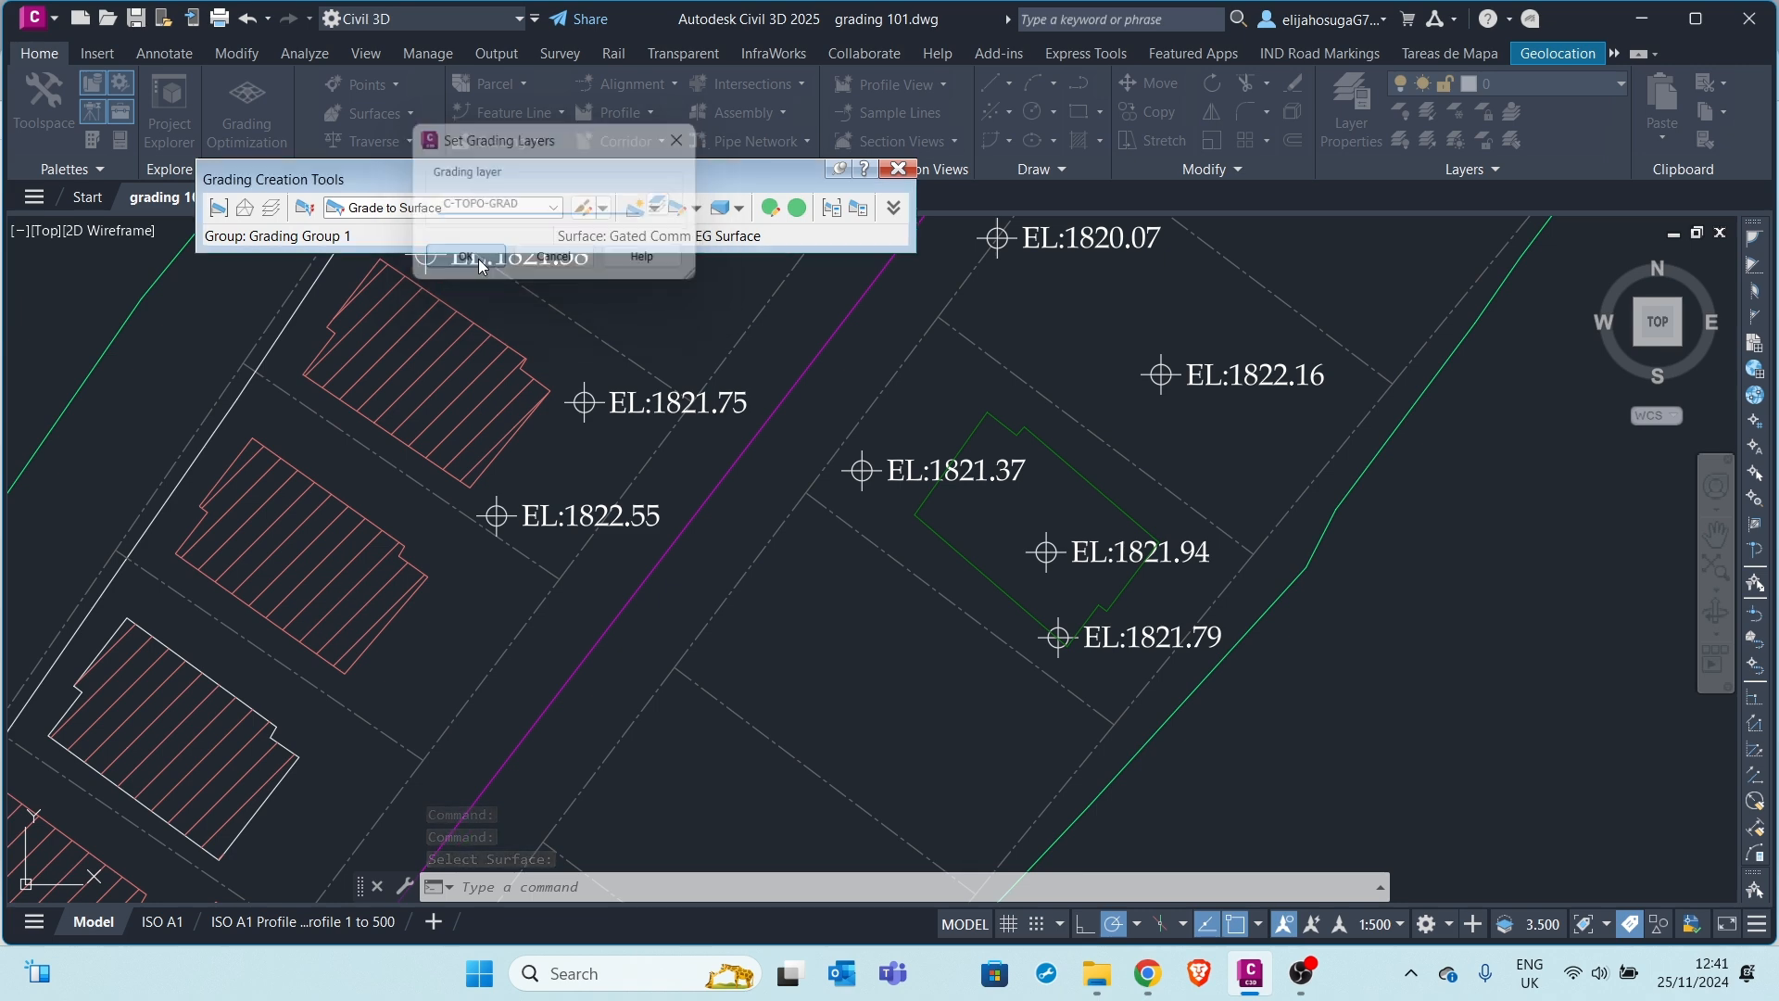
{"action": "left_click", "coordinate": [306, 208]}
{"action": "left_click", "coordinate": [544, 167]}
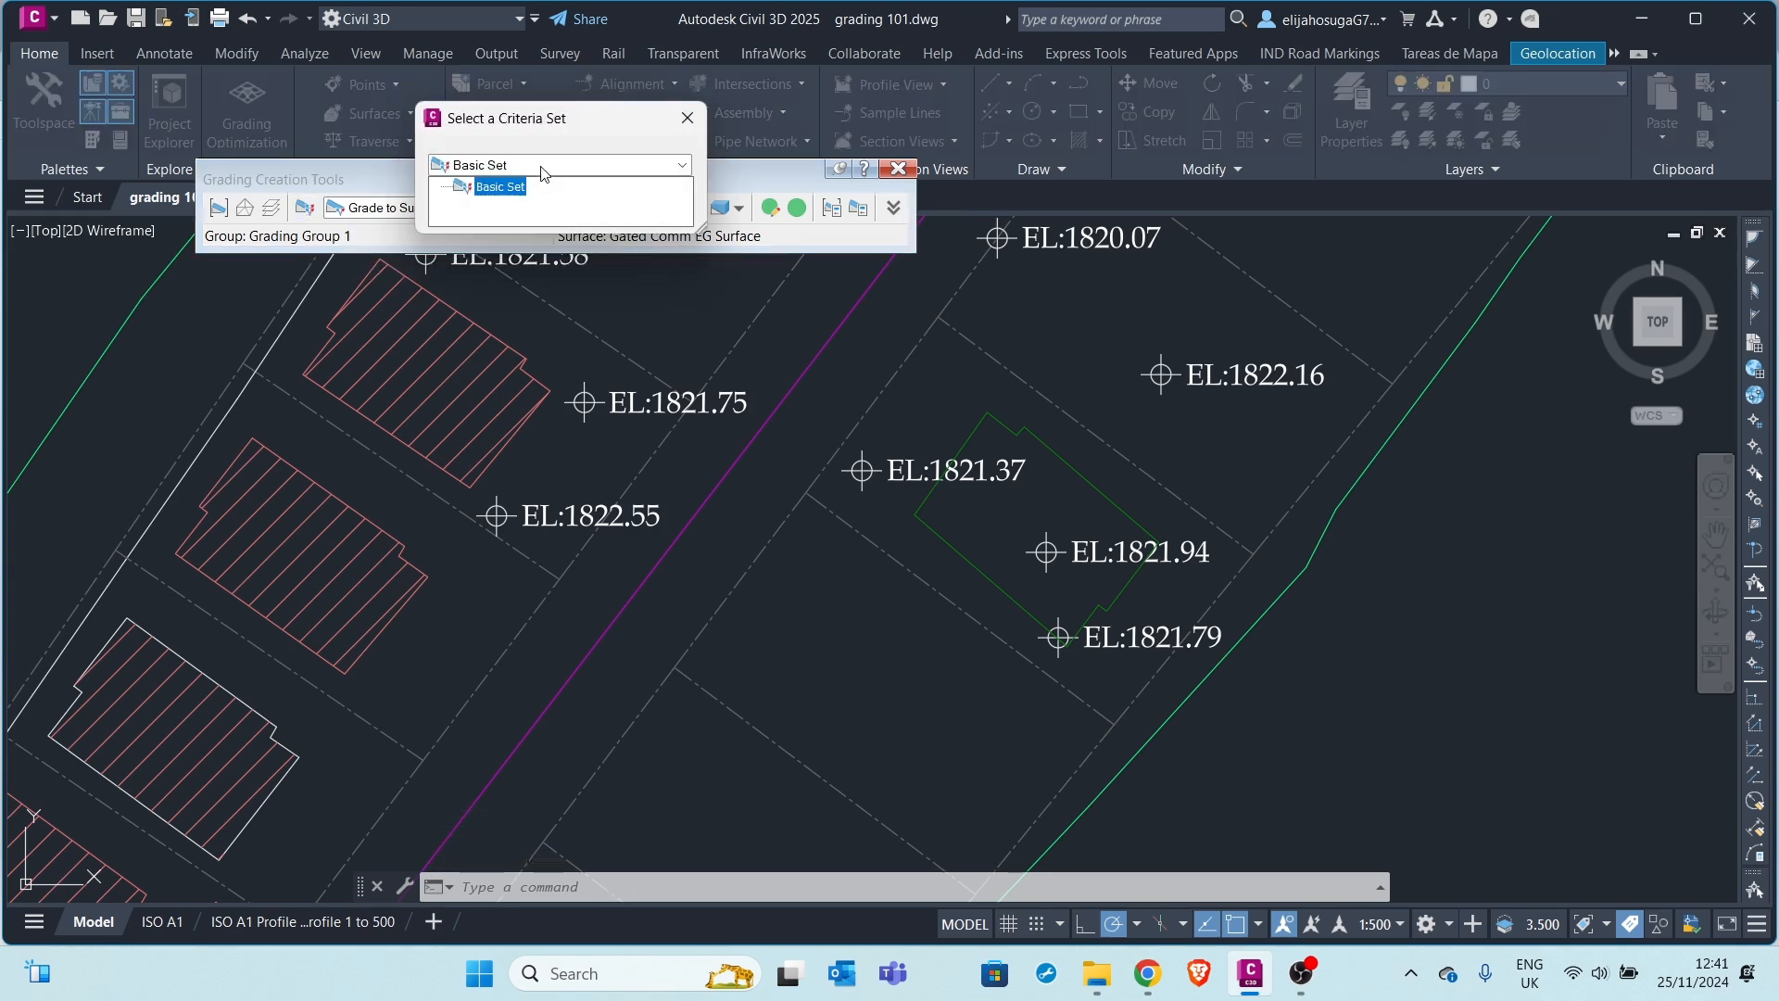
{"action": "left_click", "coordinate": [688, 118]}
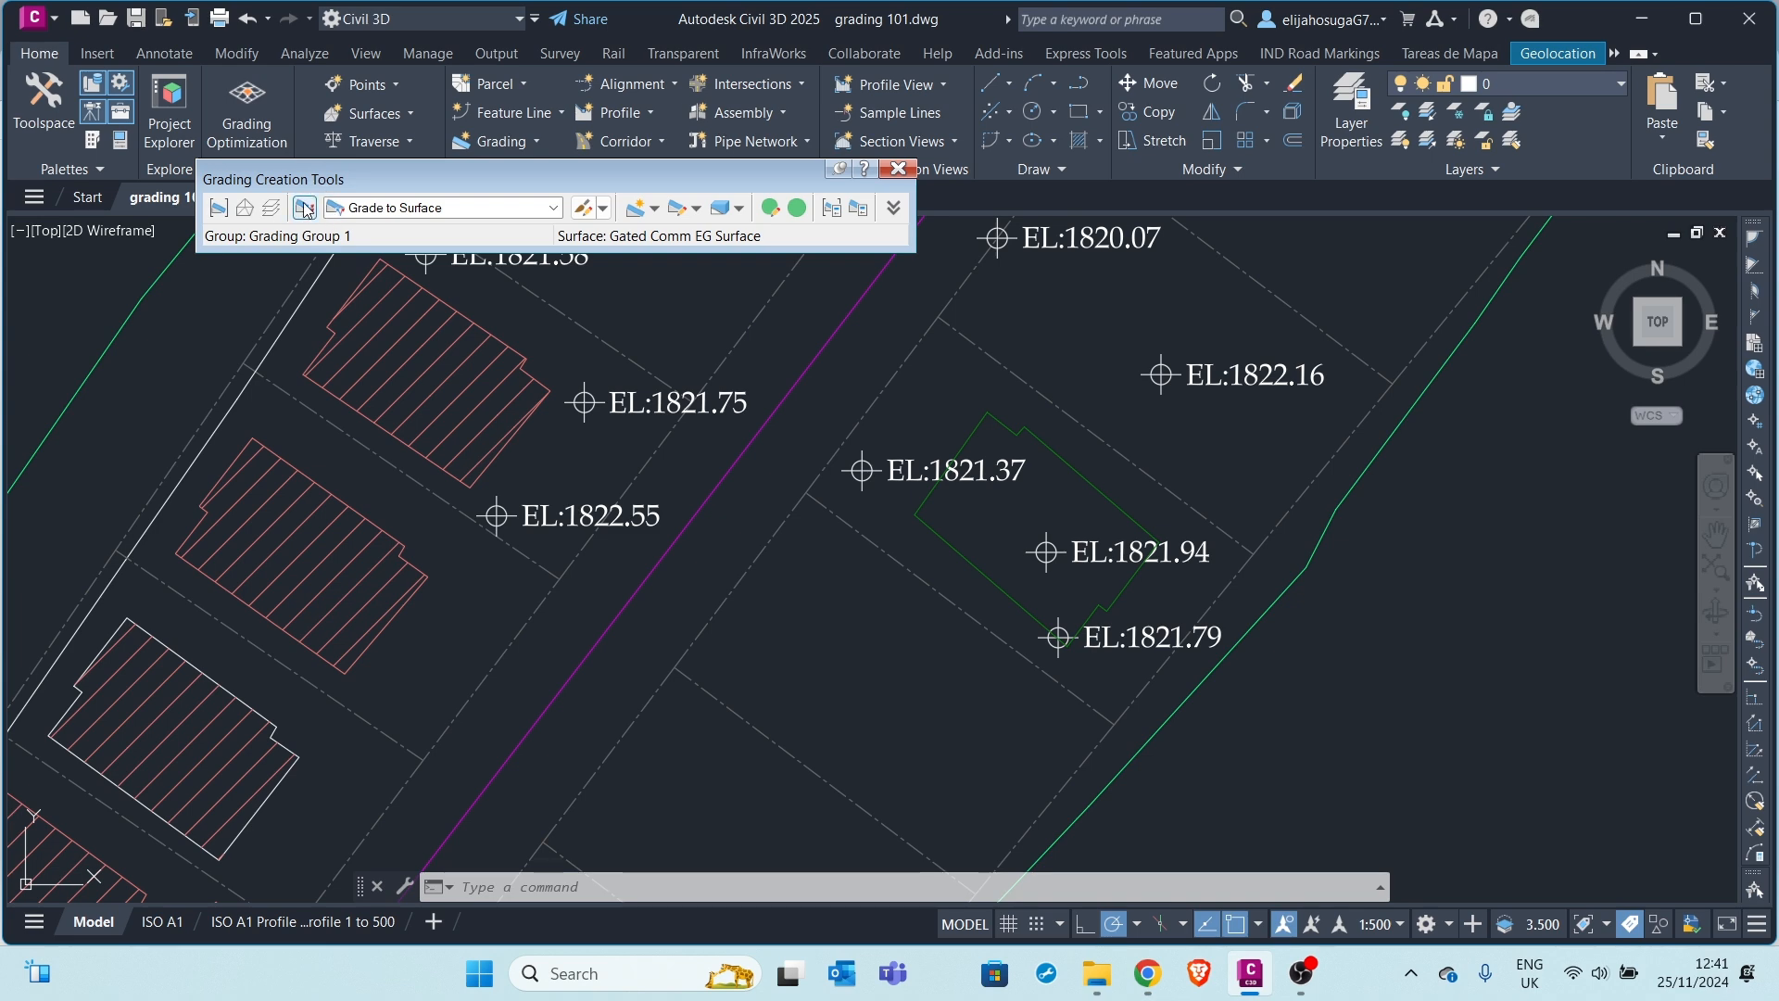
{"action": "left_click", "coordinate": [431, 209]}
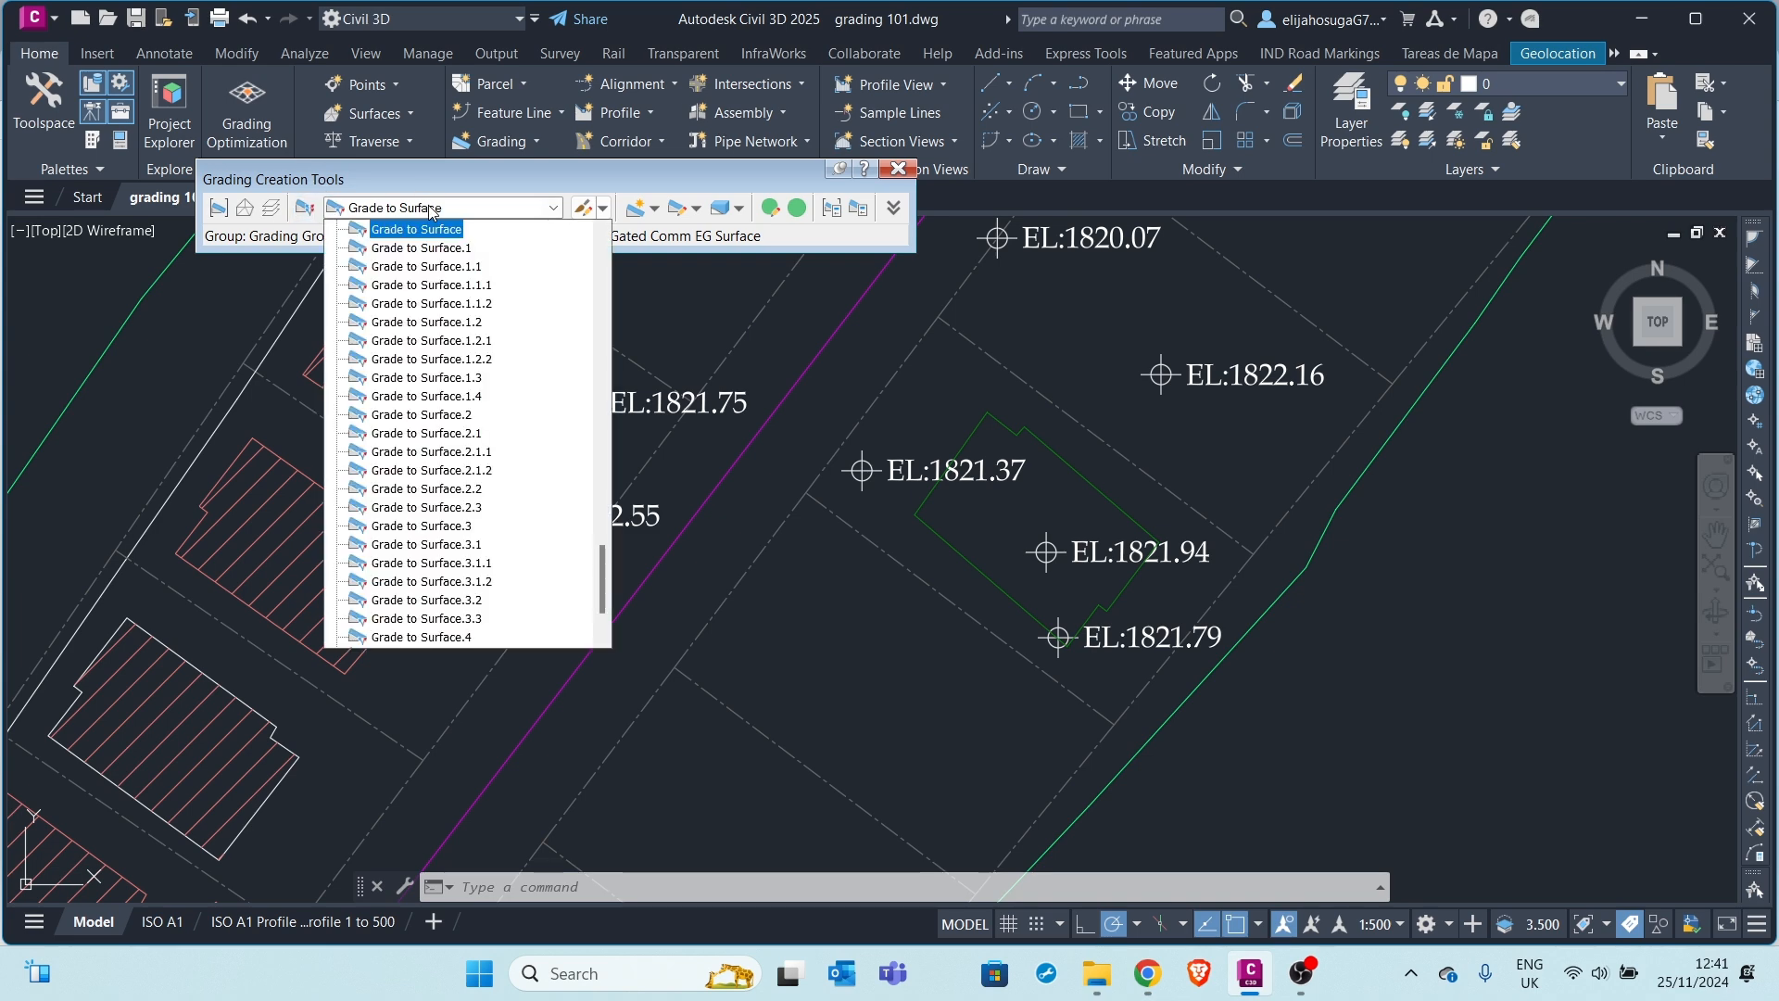
{"action": "scroll", "coordinate": [507, 515], "scroll_direction": "up", "scroll_amount": 20}
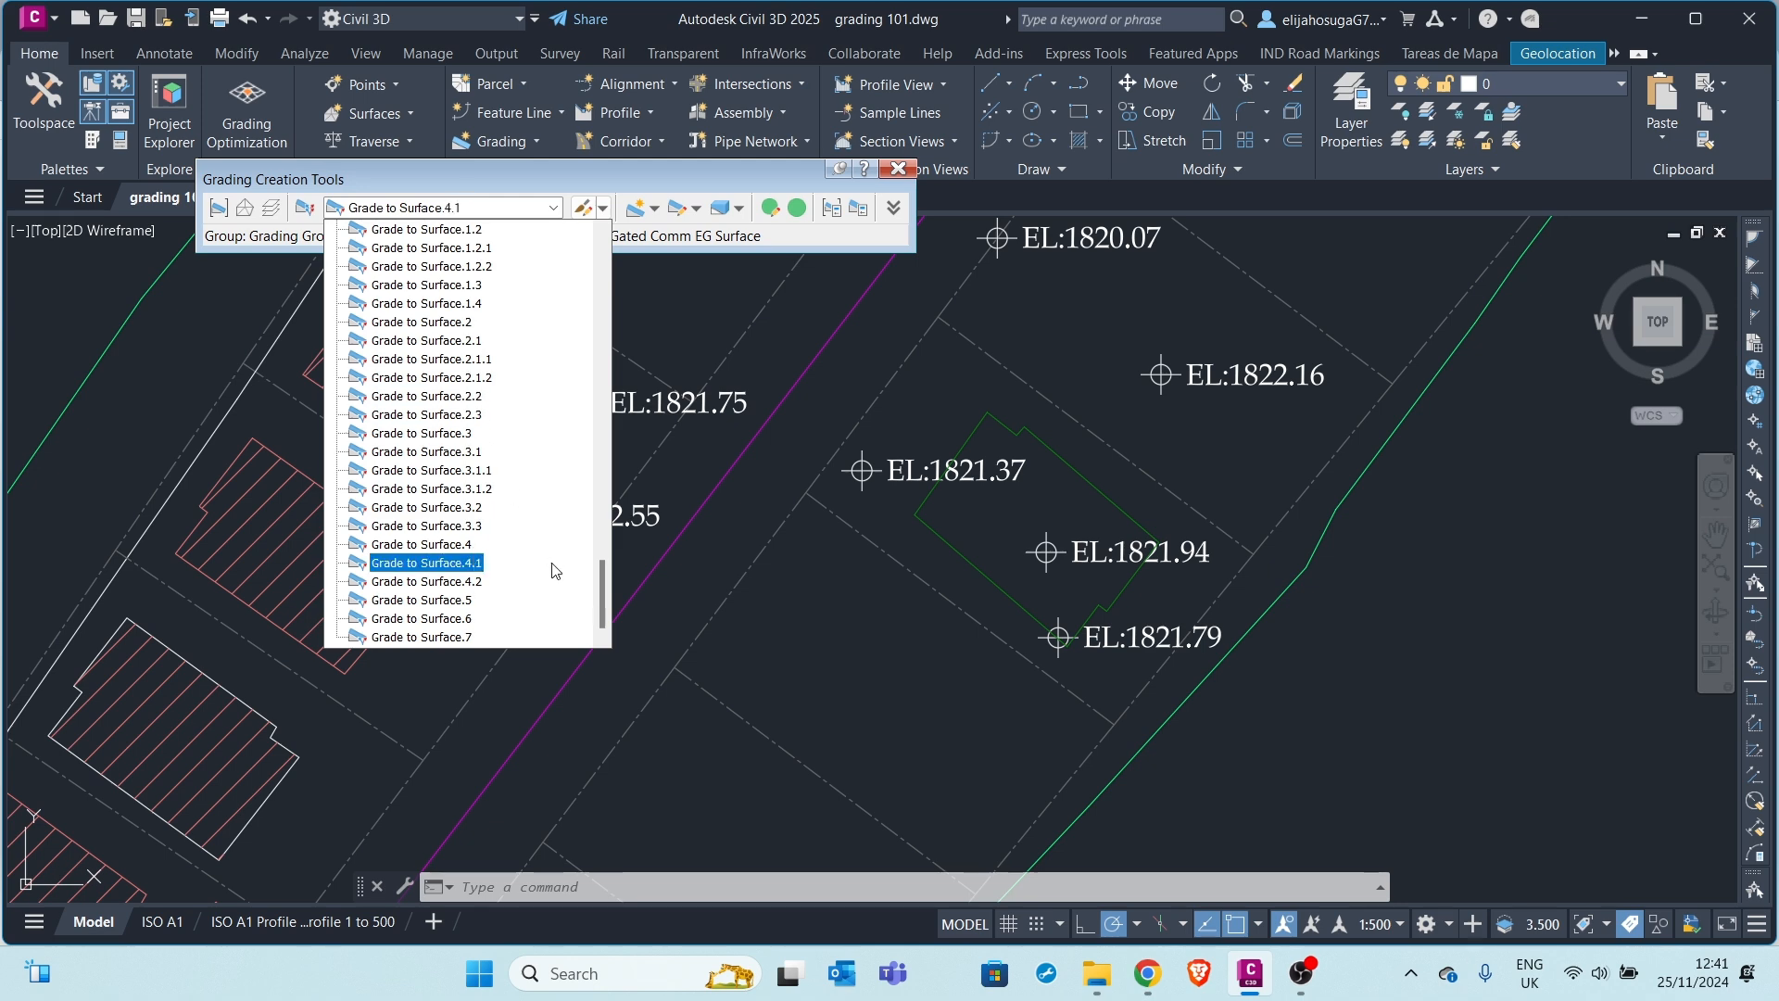
{"action": "scroll", "coordinate": [507, 515], "scroll_direction": "up", "scroll_amount": 9}
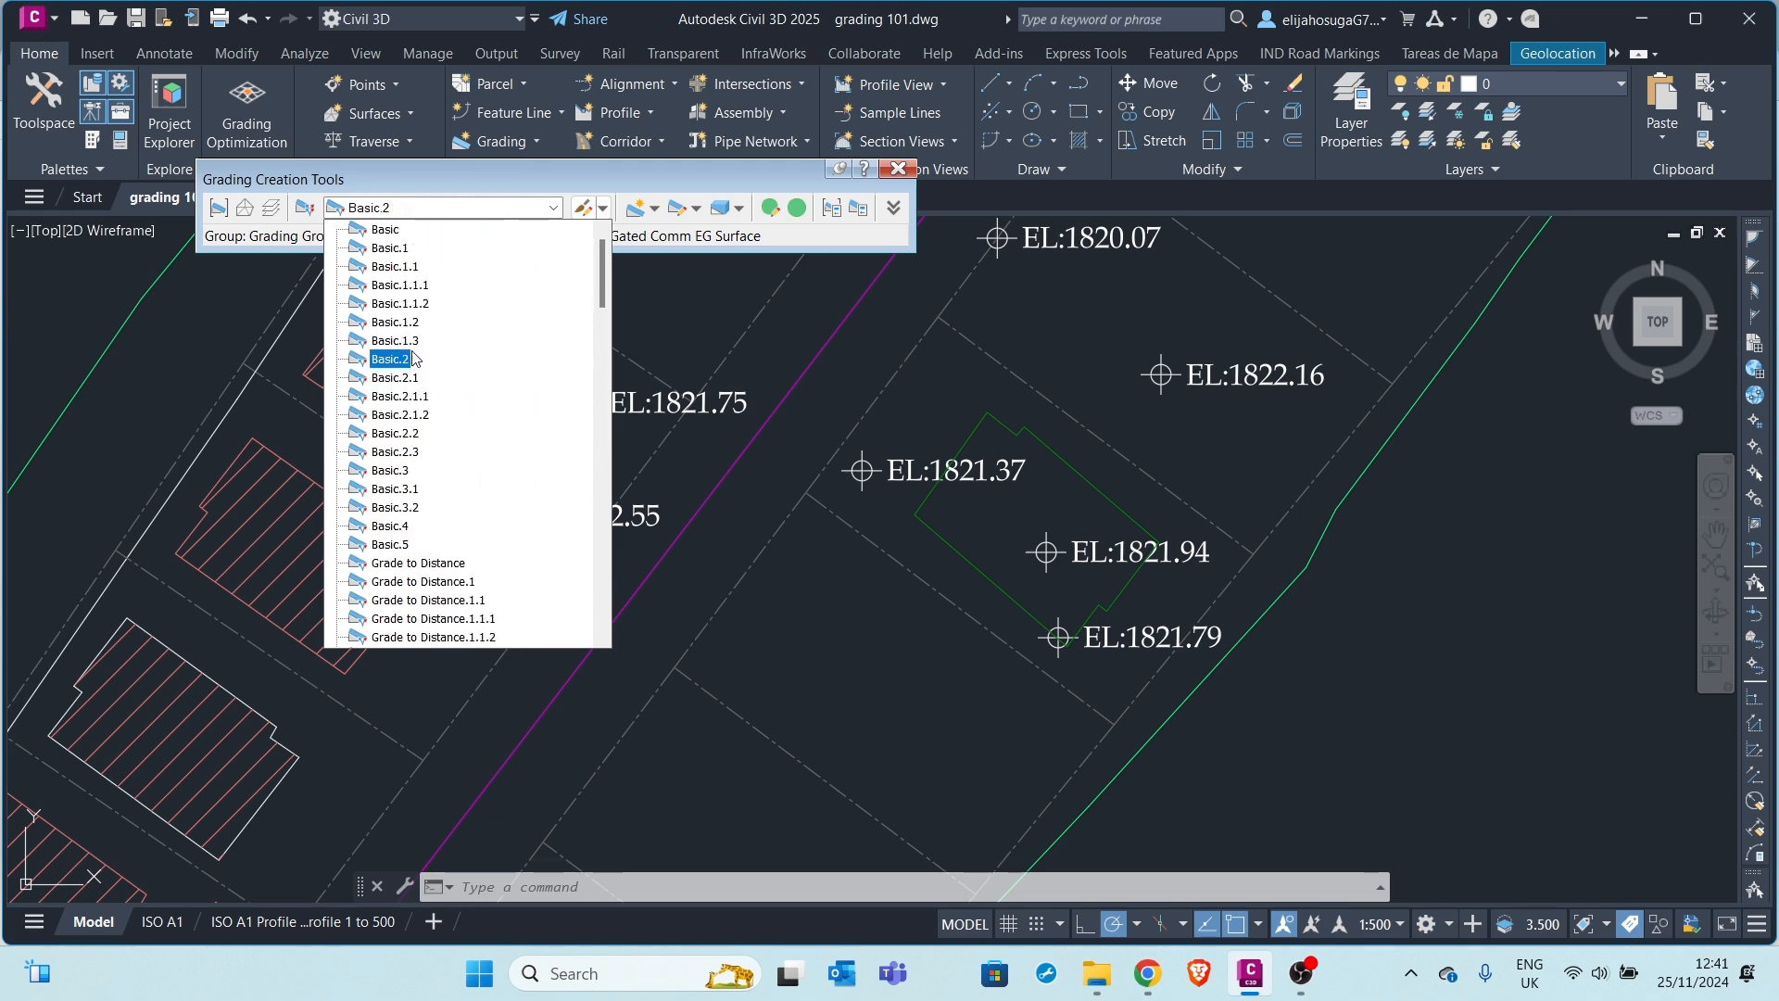
{"action": "scroll", "coordinate": [447, 394], "scroll_direction": "down", "scroll_amount": 4}
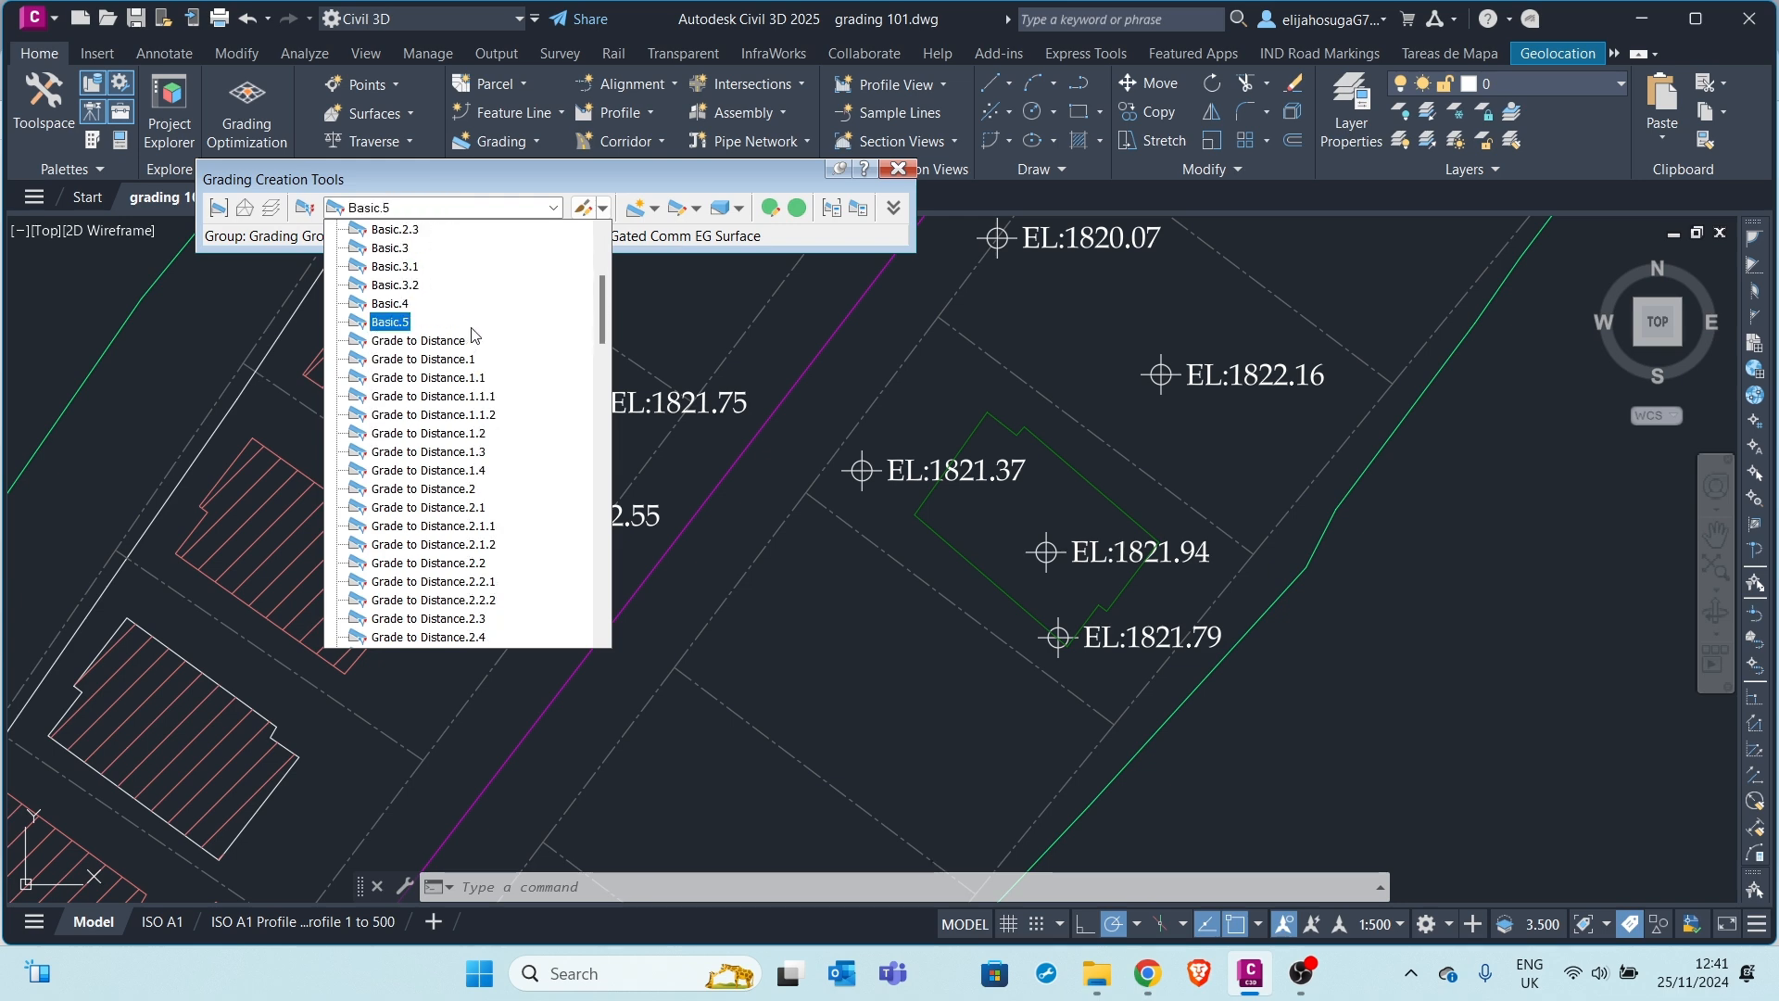
{"action": "left_click", "coordinate": [463, 178]}
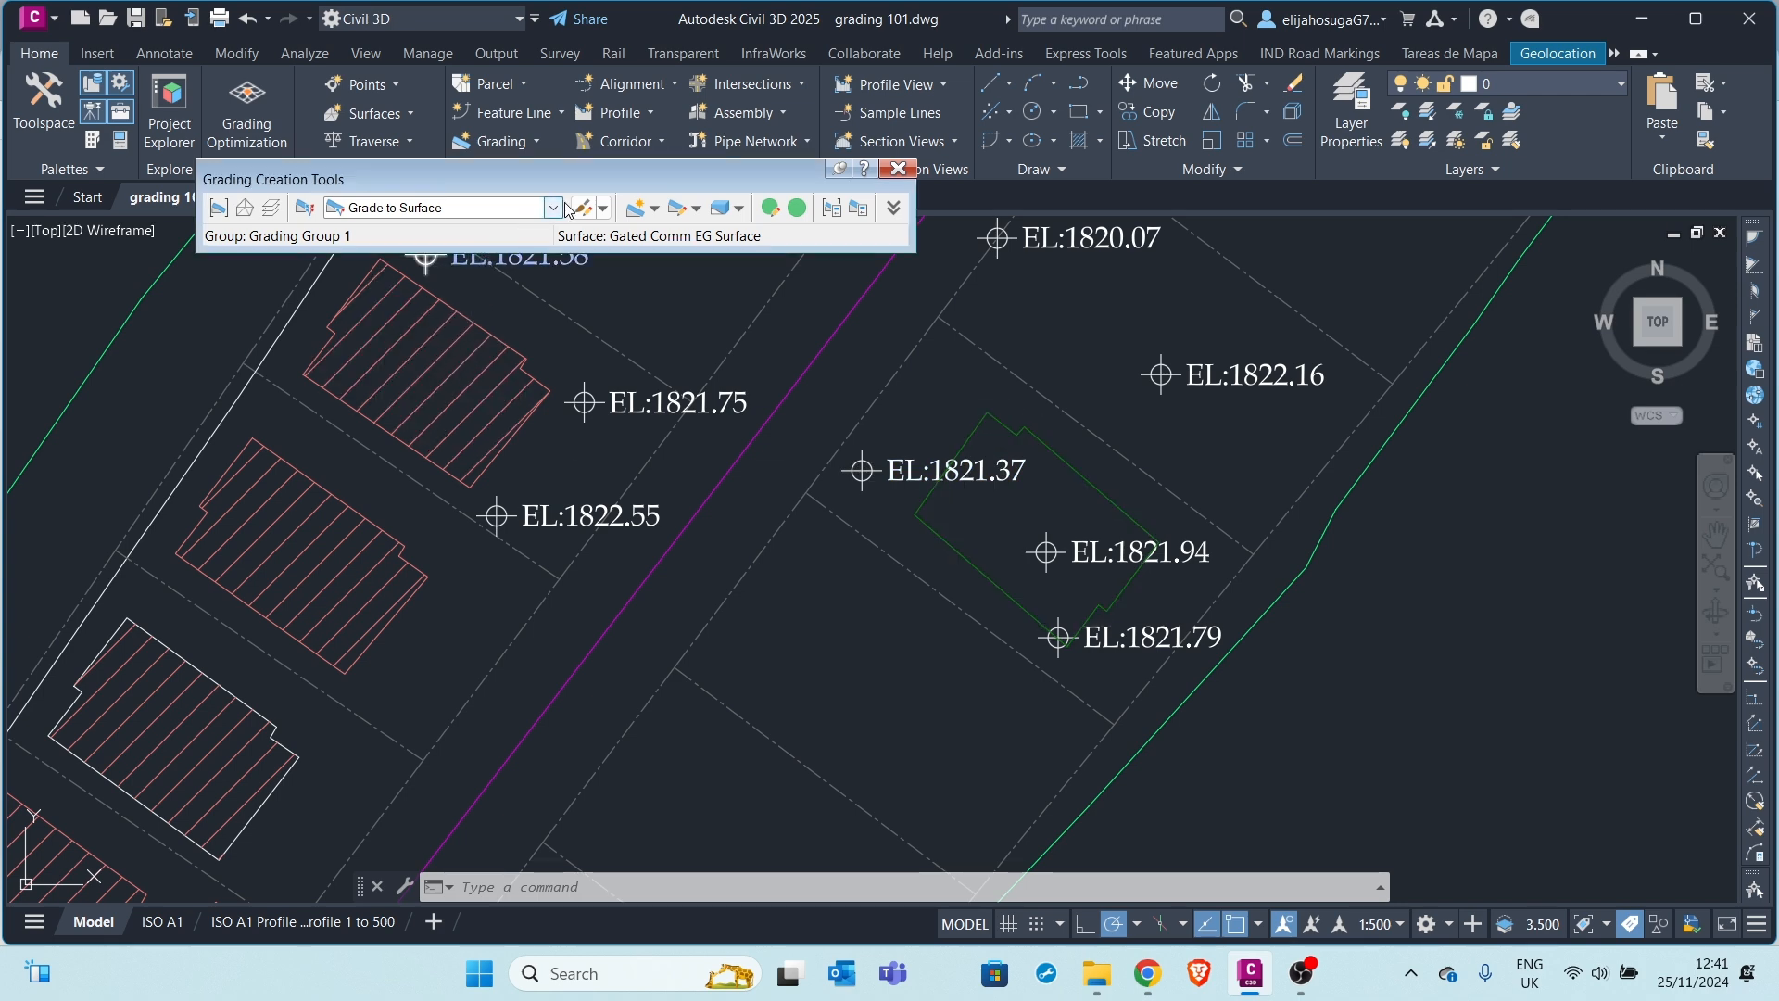
Grade the house footprint outward along its full length, using slope format for cut and fill
{"action": "left_click", "coordinate": [639, 209]}
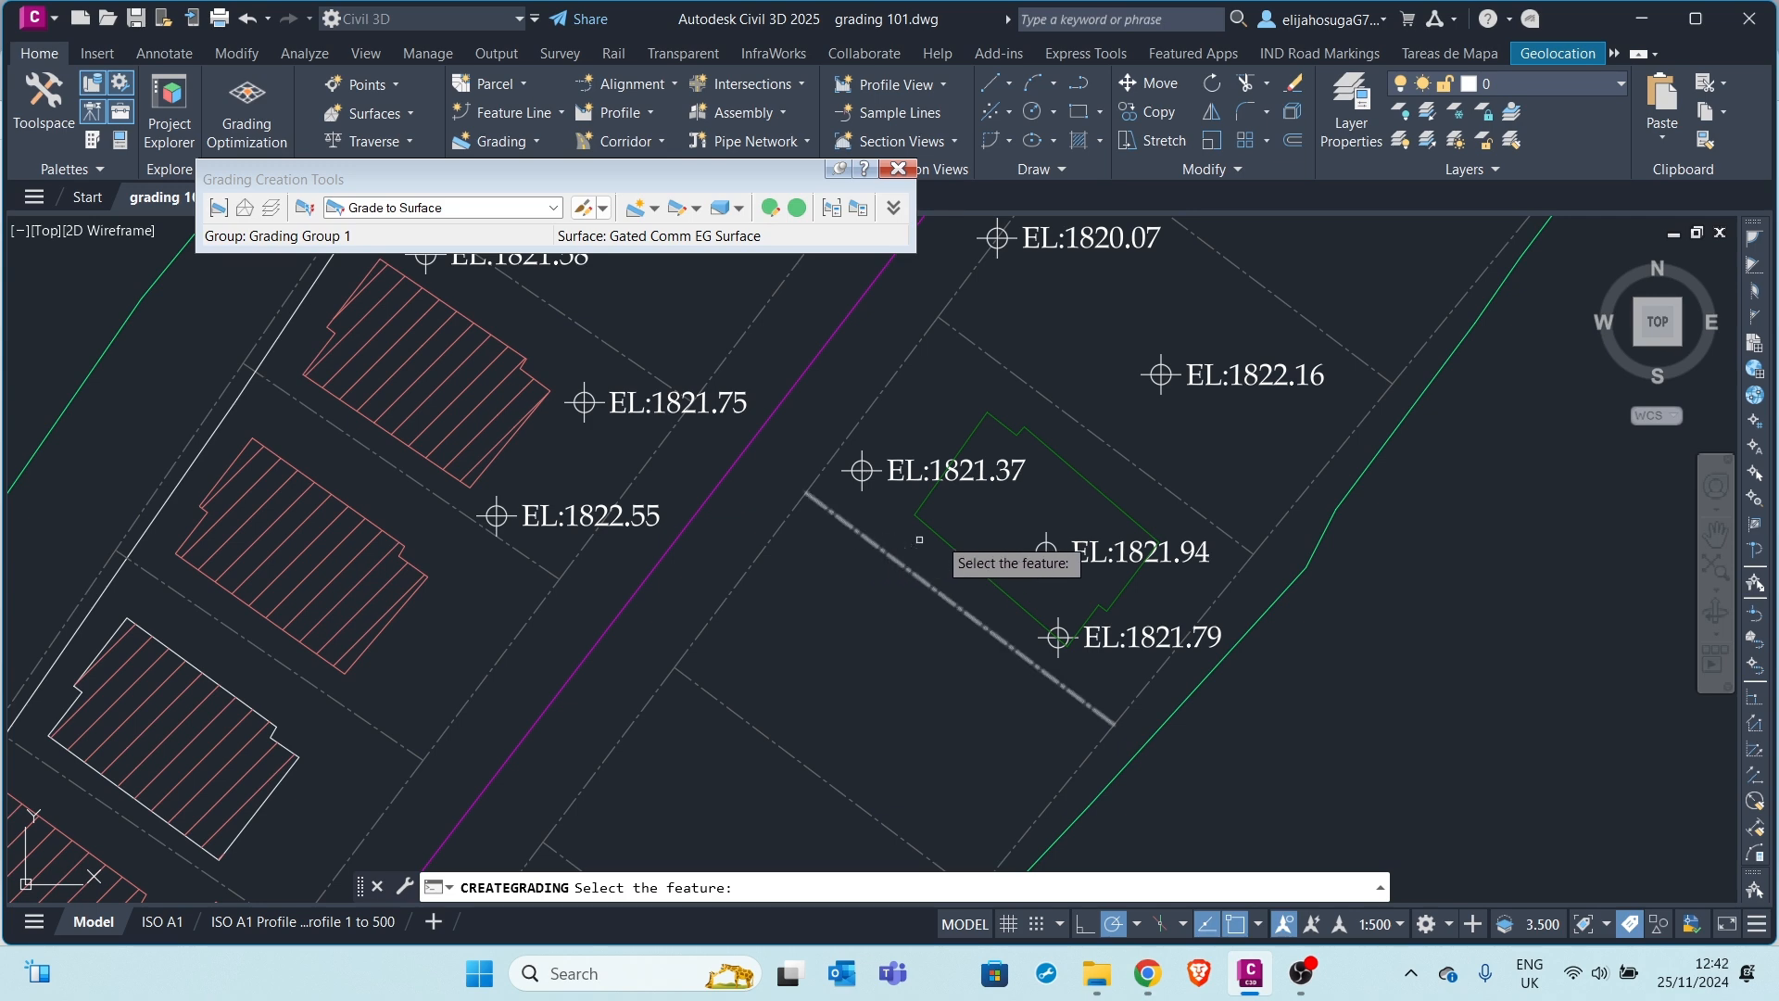
{"action": "left_click", "coordinate": [1023, 431]}
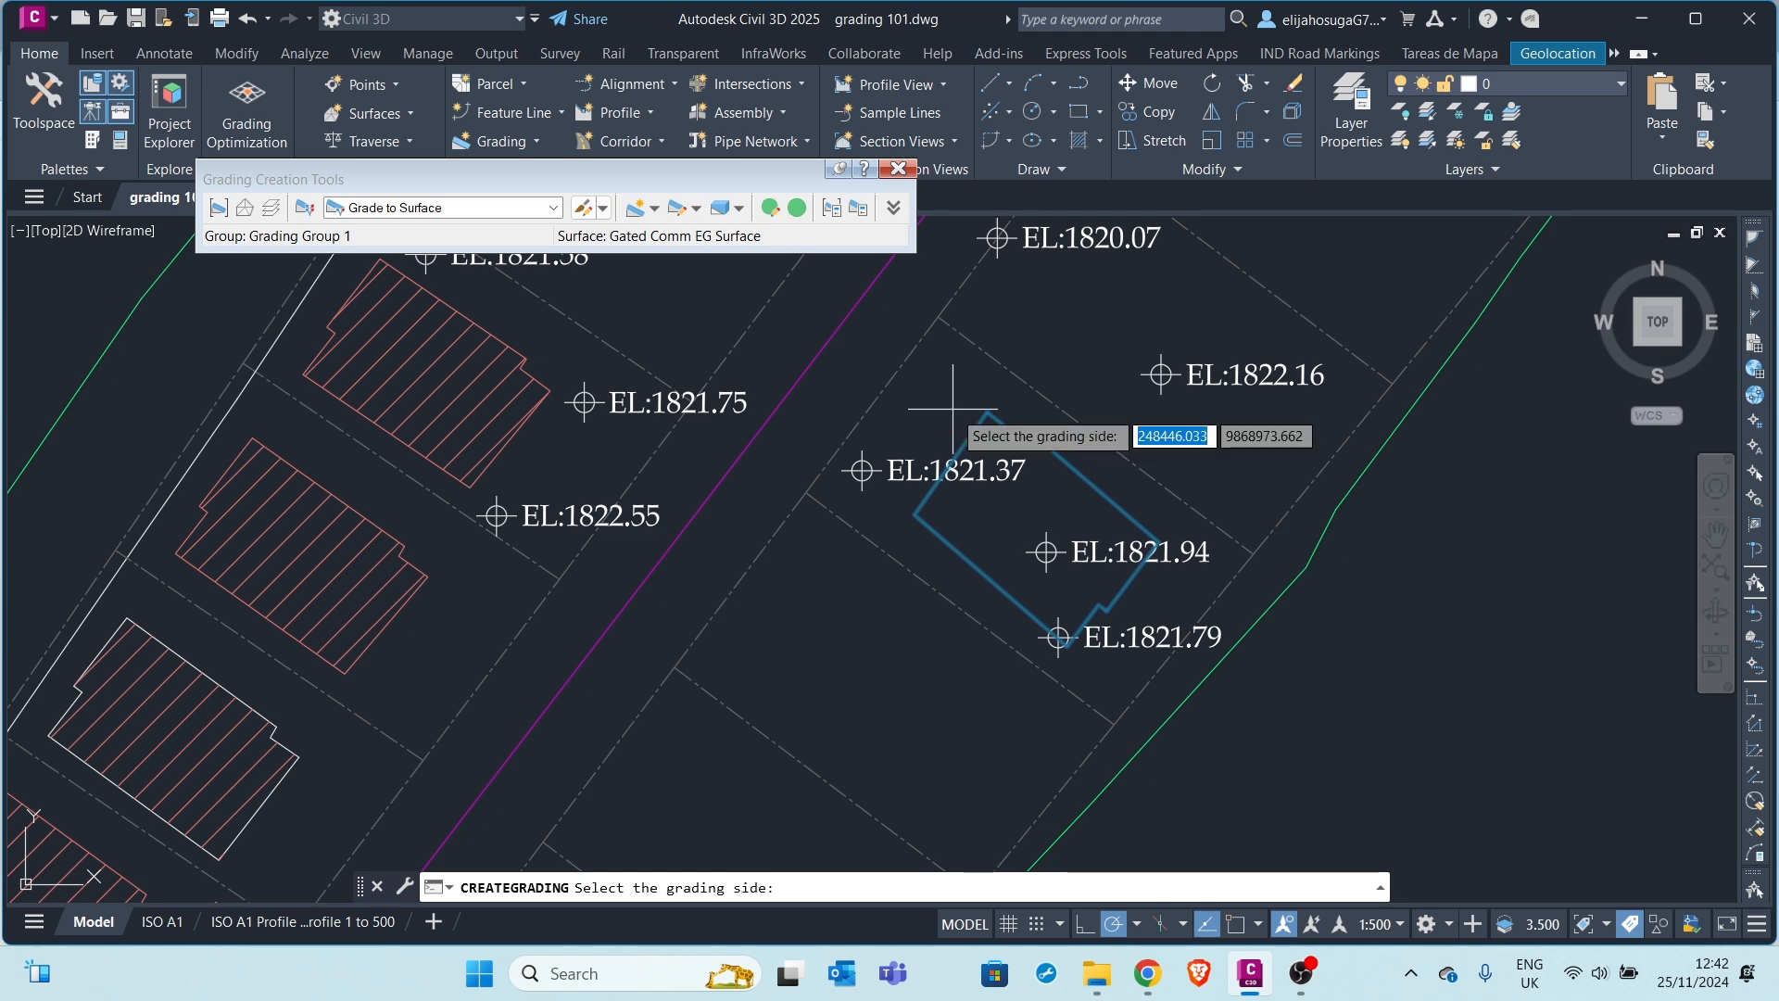
{"action": "left_click", "coordinate": [953, 410]}
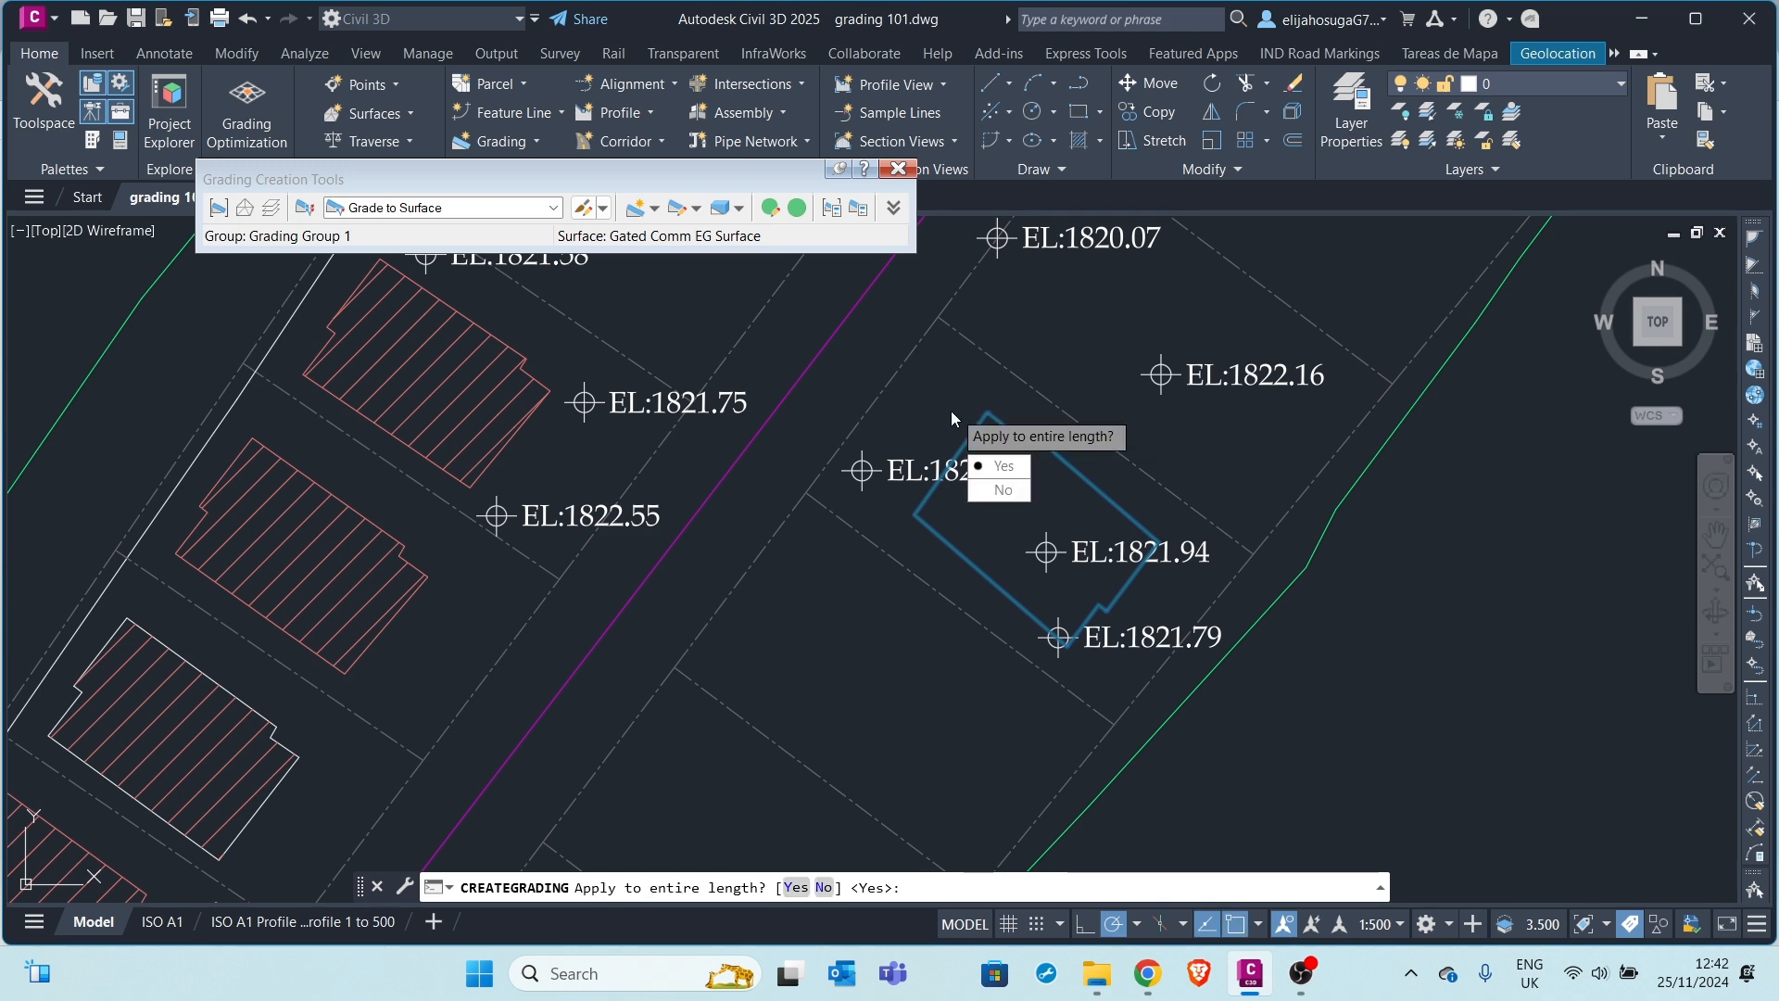
{"action": "left_click", "coordinate": [1004, 469]}
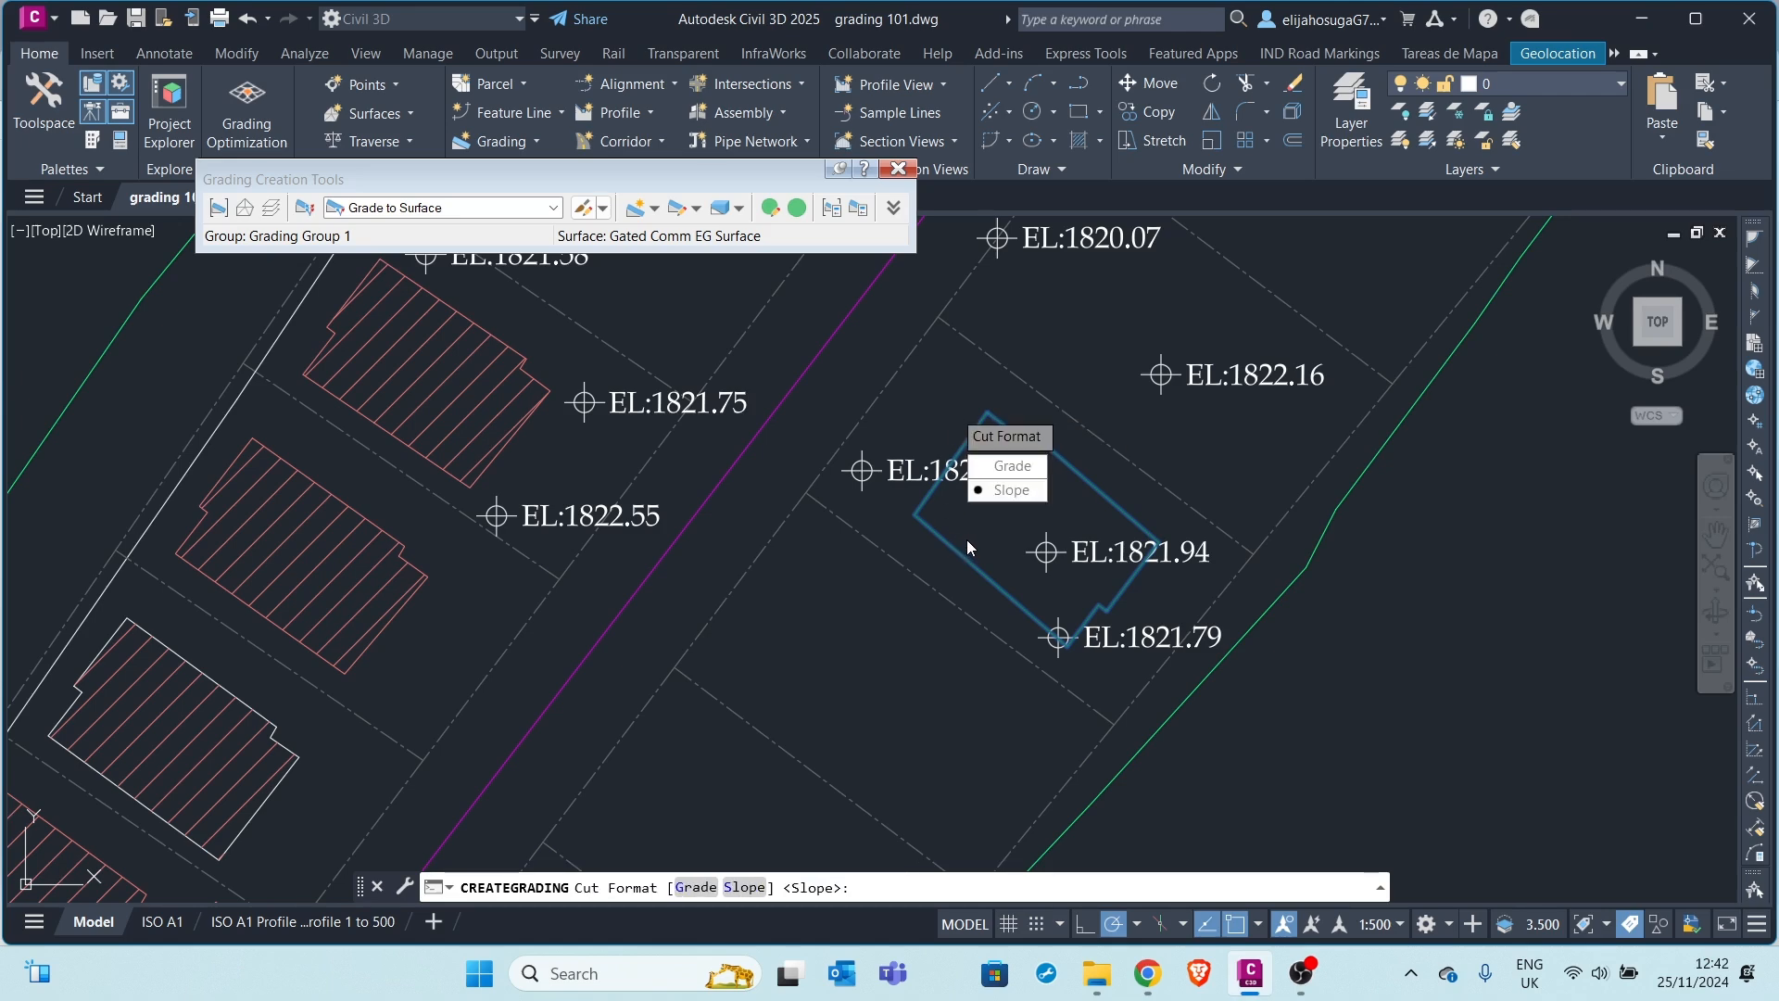
{"action": "left_click", "coordinate": [1015, 494]}
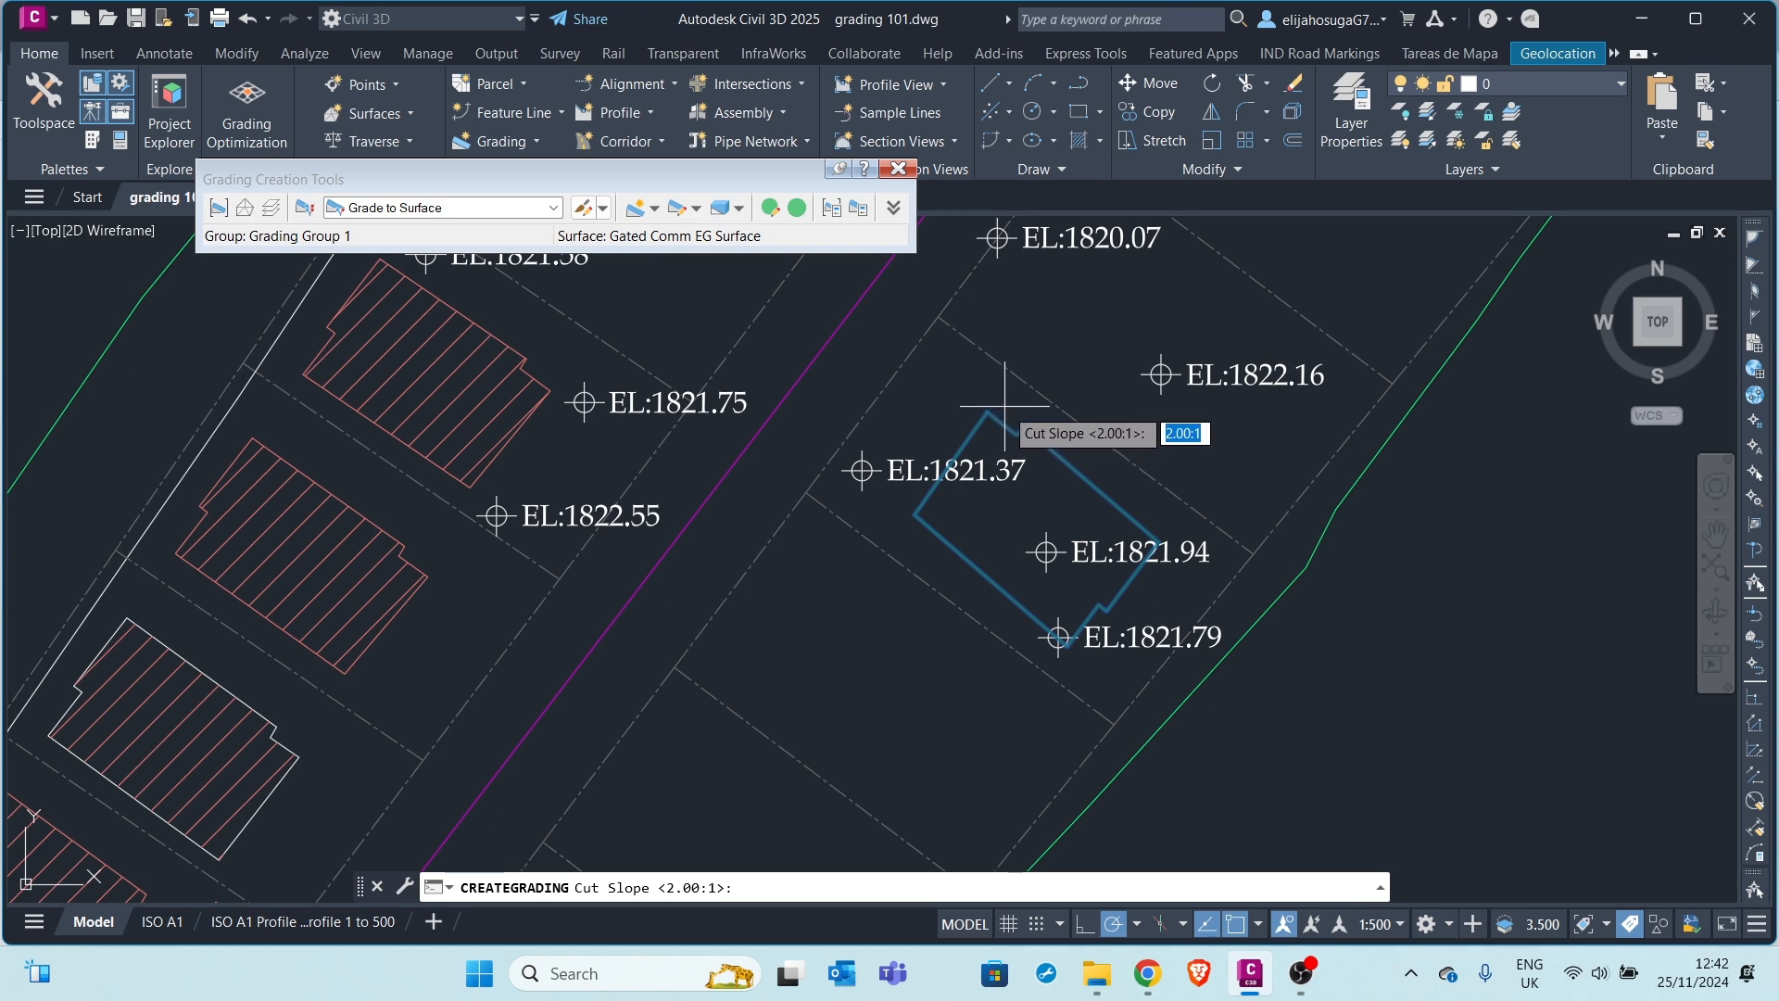
{"action": "key", "text": "Return"}
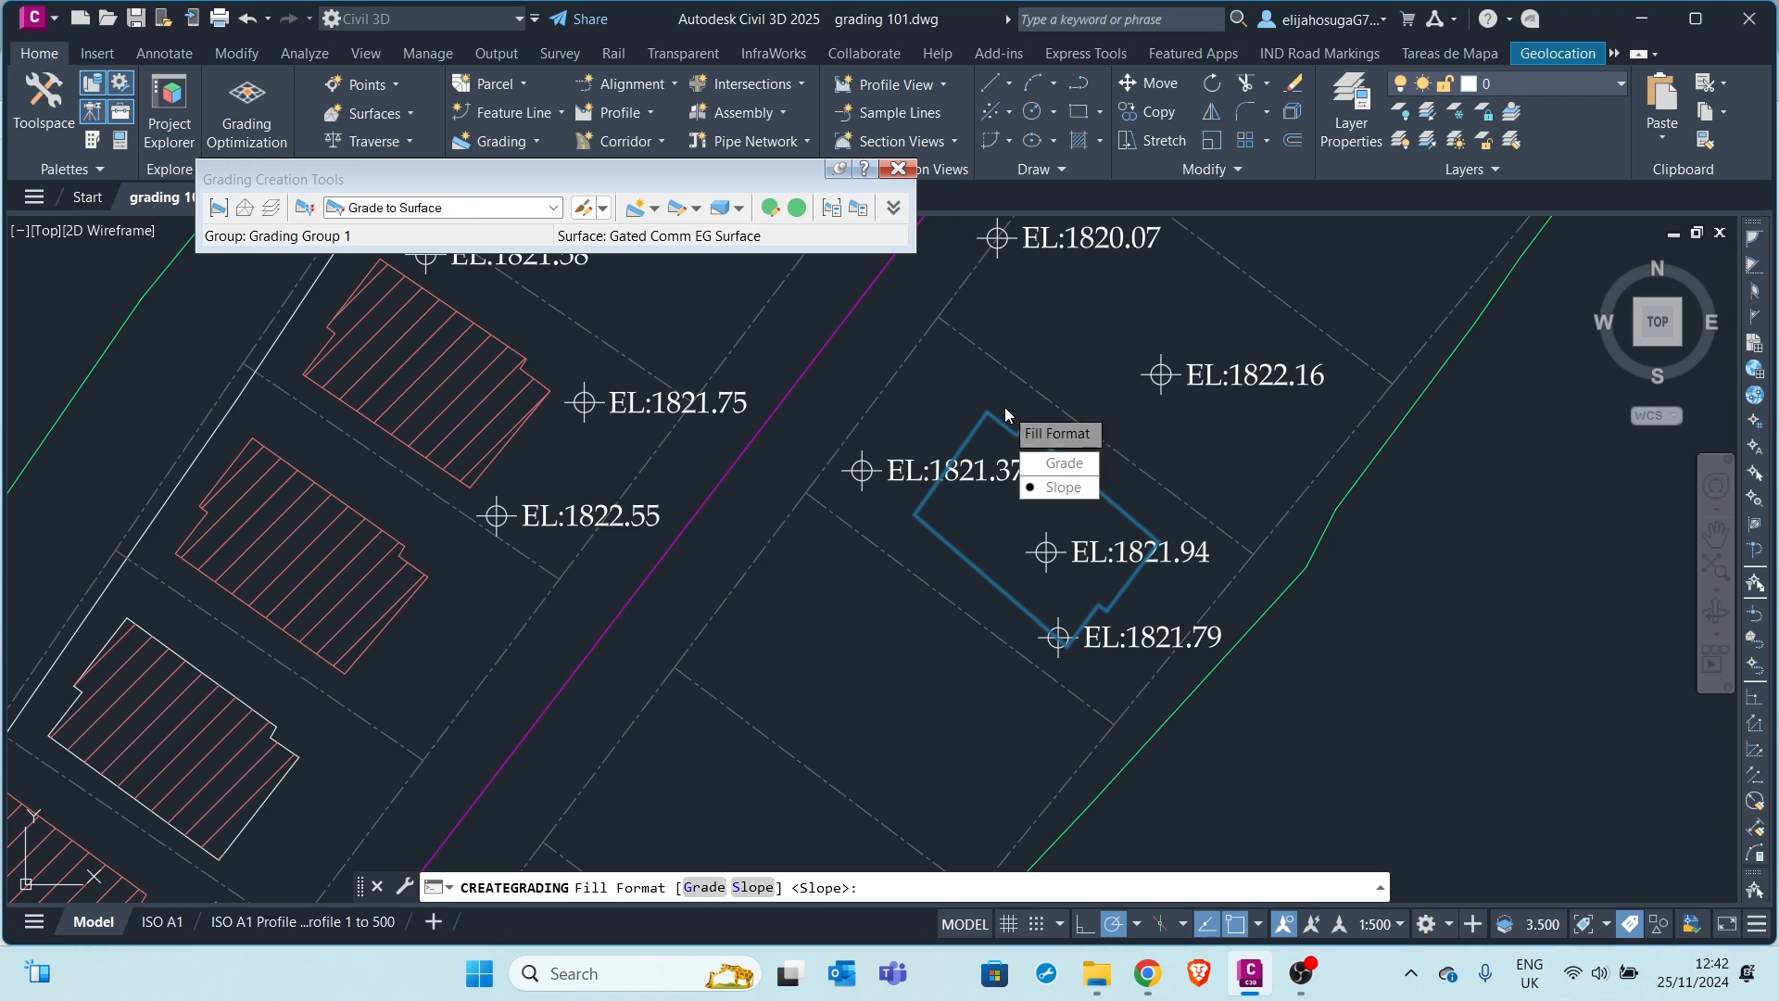
{"action": "key", "text": "Down"}
{"action": "key", "text": "Down"}
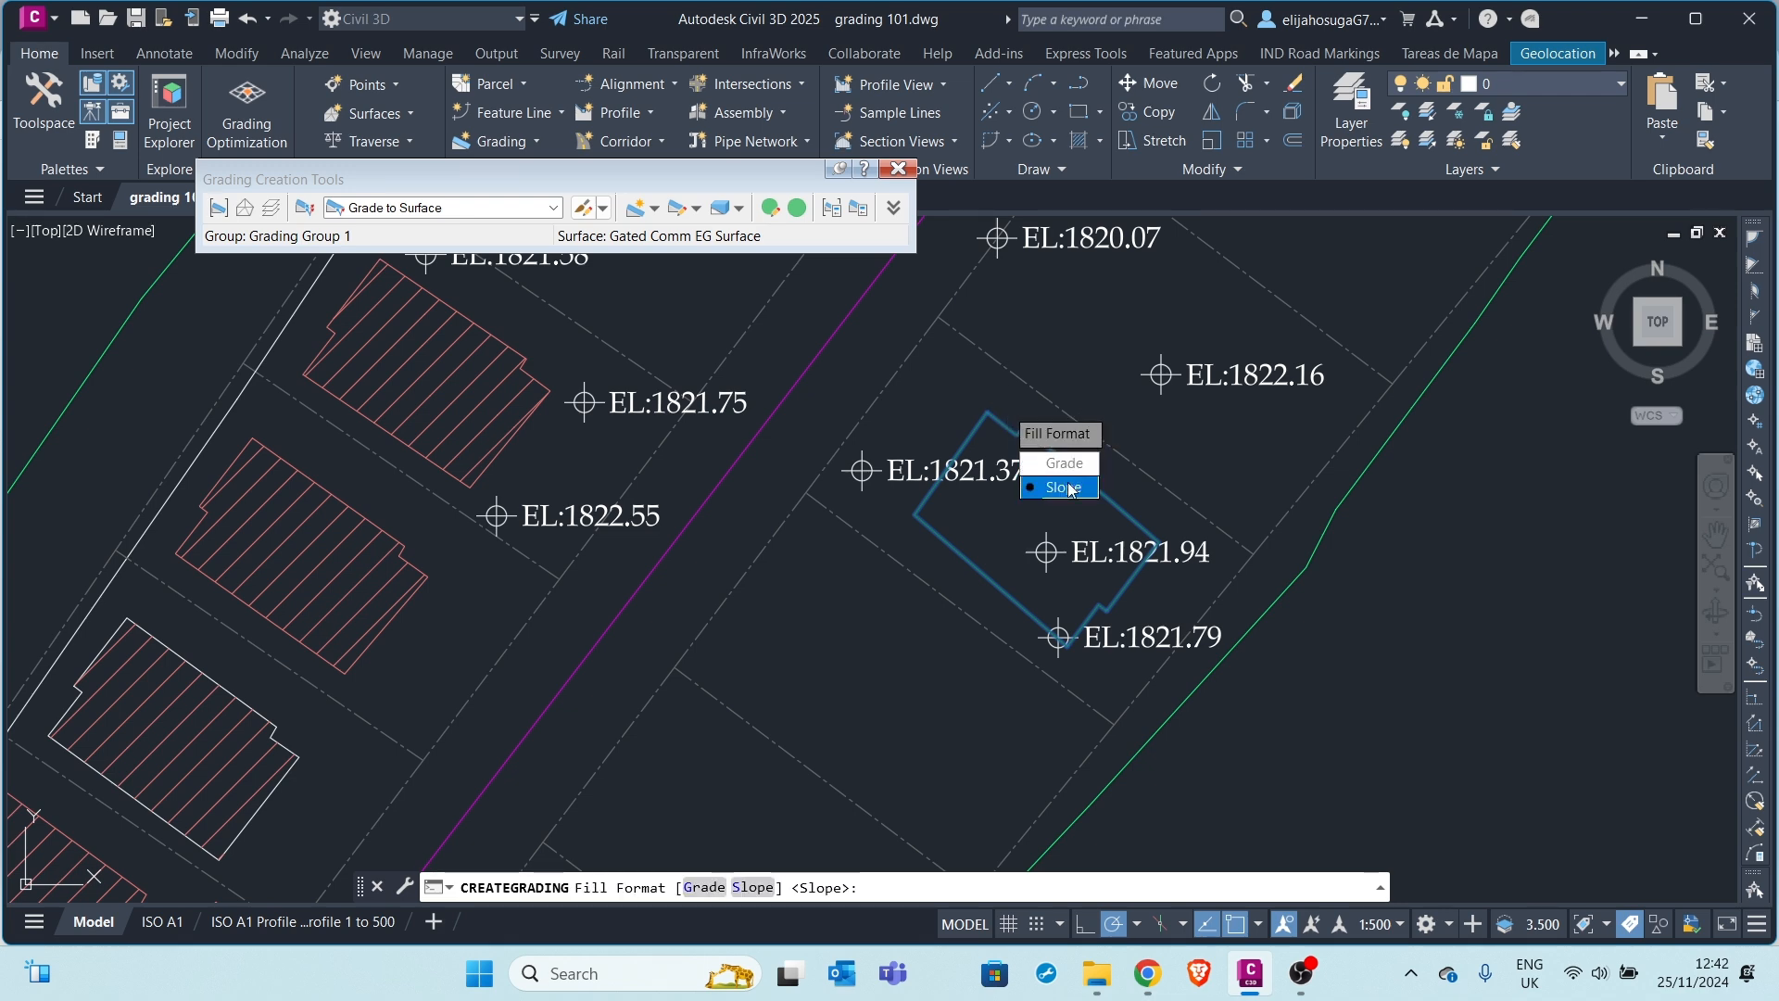
{"action": "key", "text": "Return"}
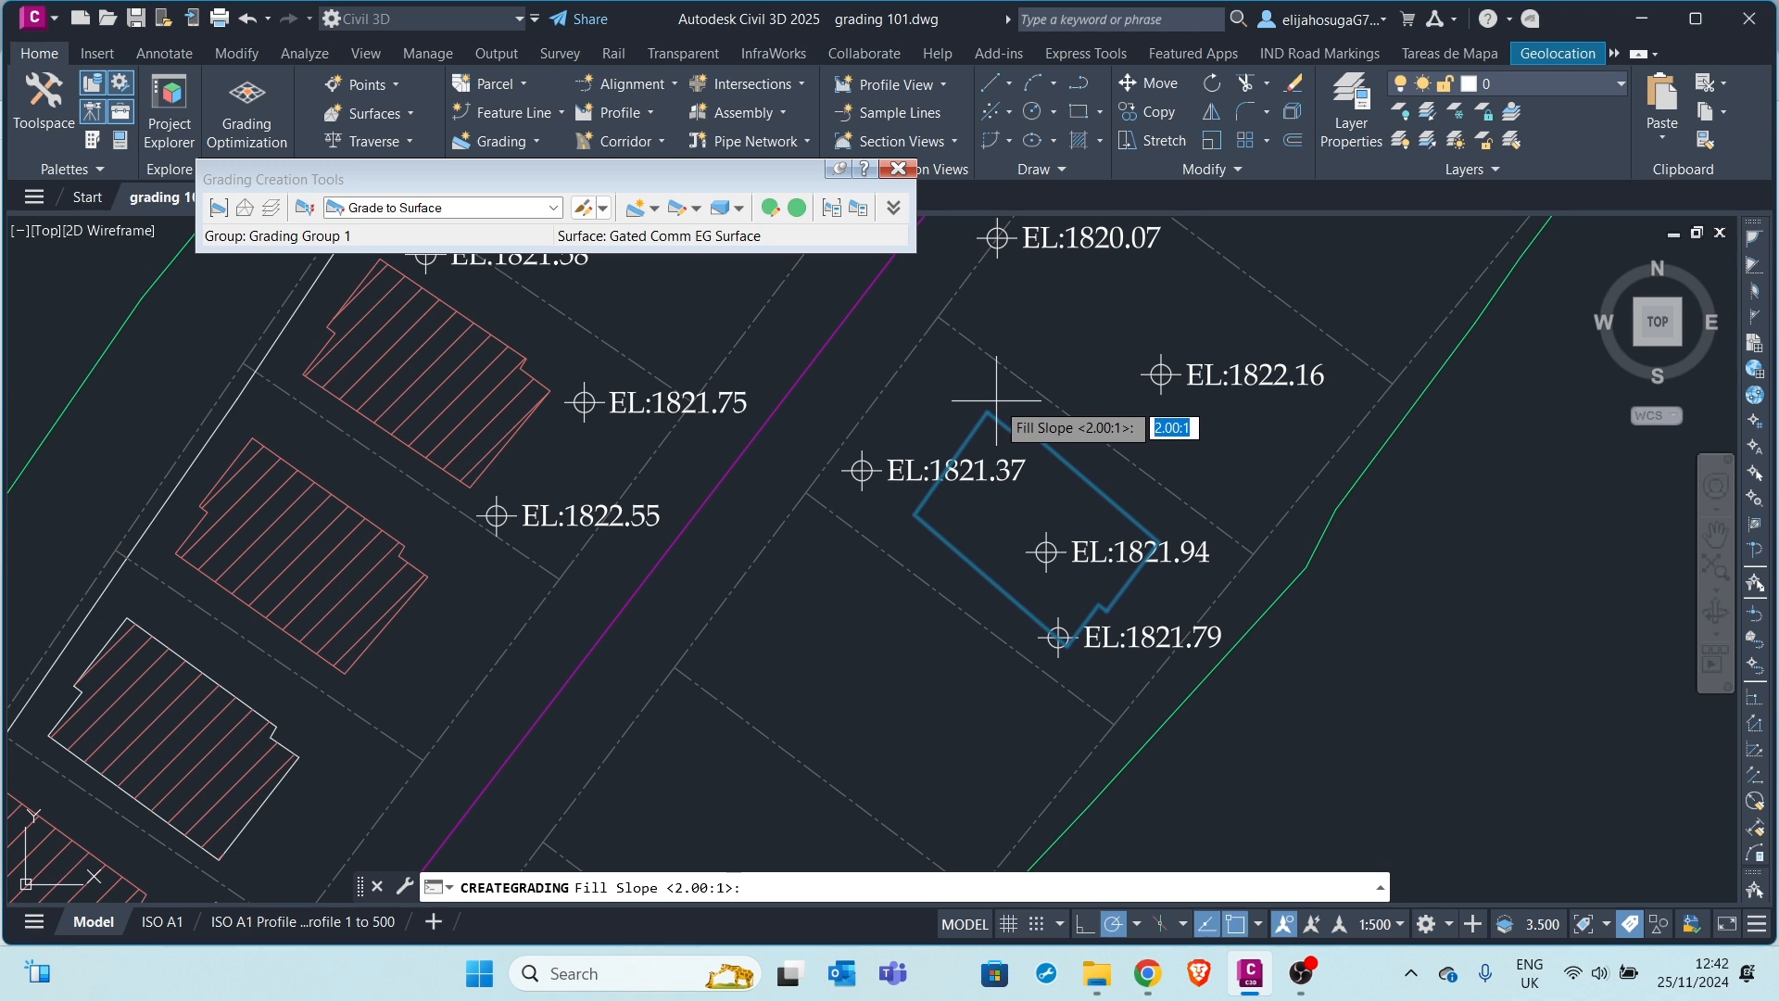
{"action": "key", "text": "Return"}
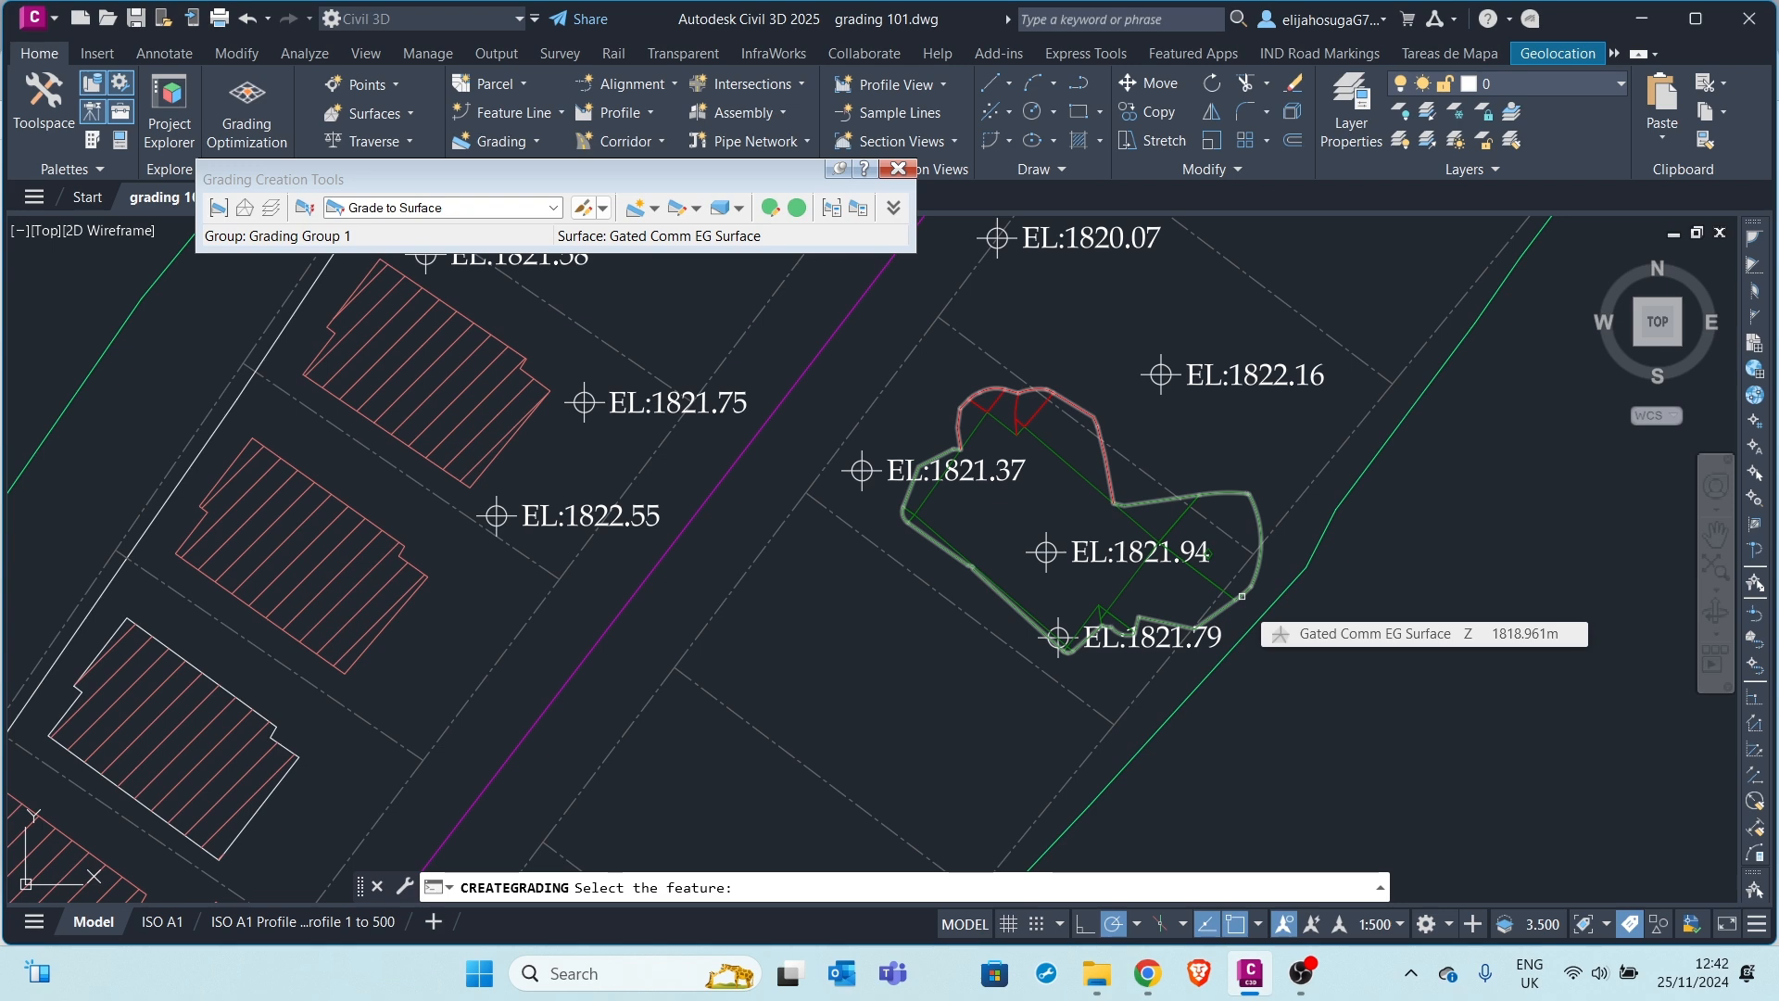
{"action": "key", "text": "Escape"}
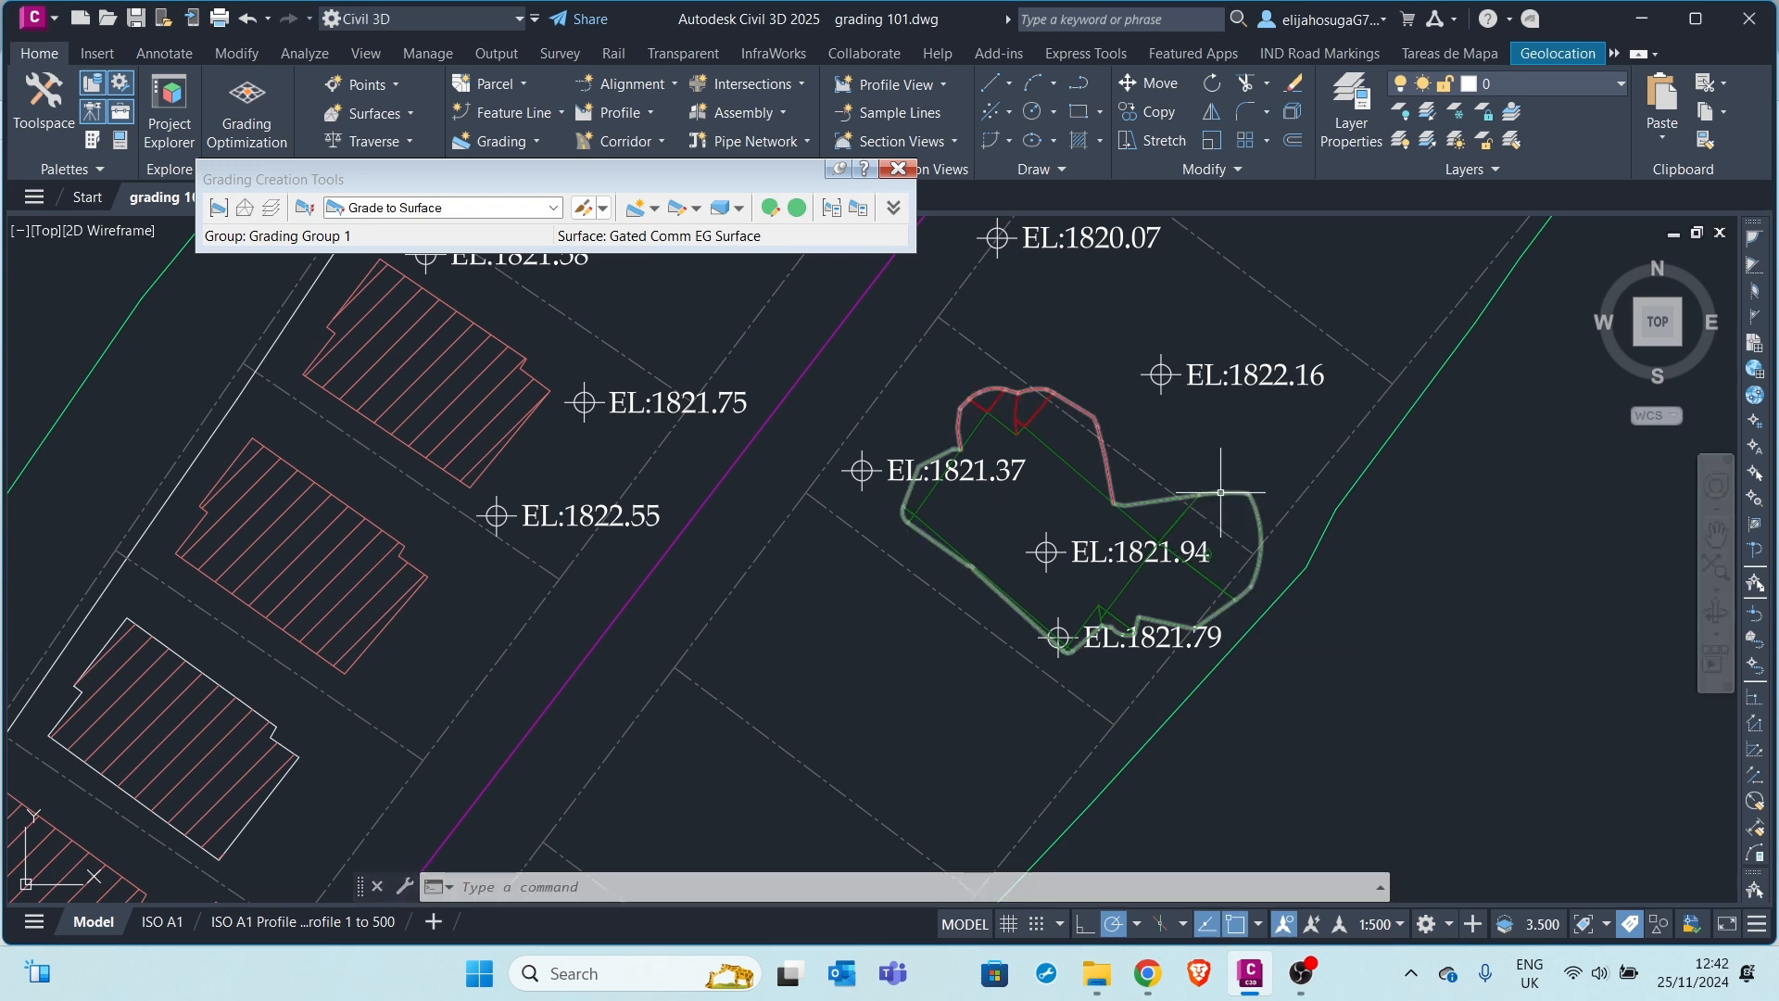
Select the new footprint grading and bring up its context menu
{"action": "scroll", "coordinate": [1216, 556], "scroll_direction": "up", "scroll_amount": 2}
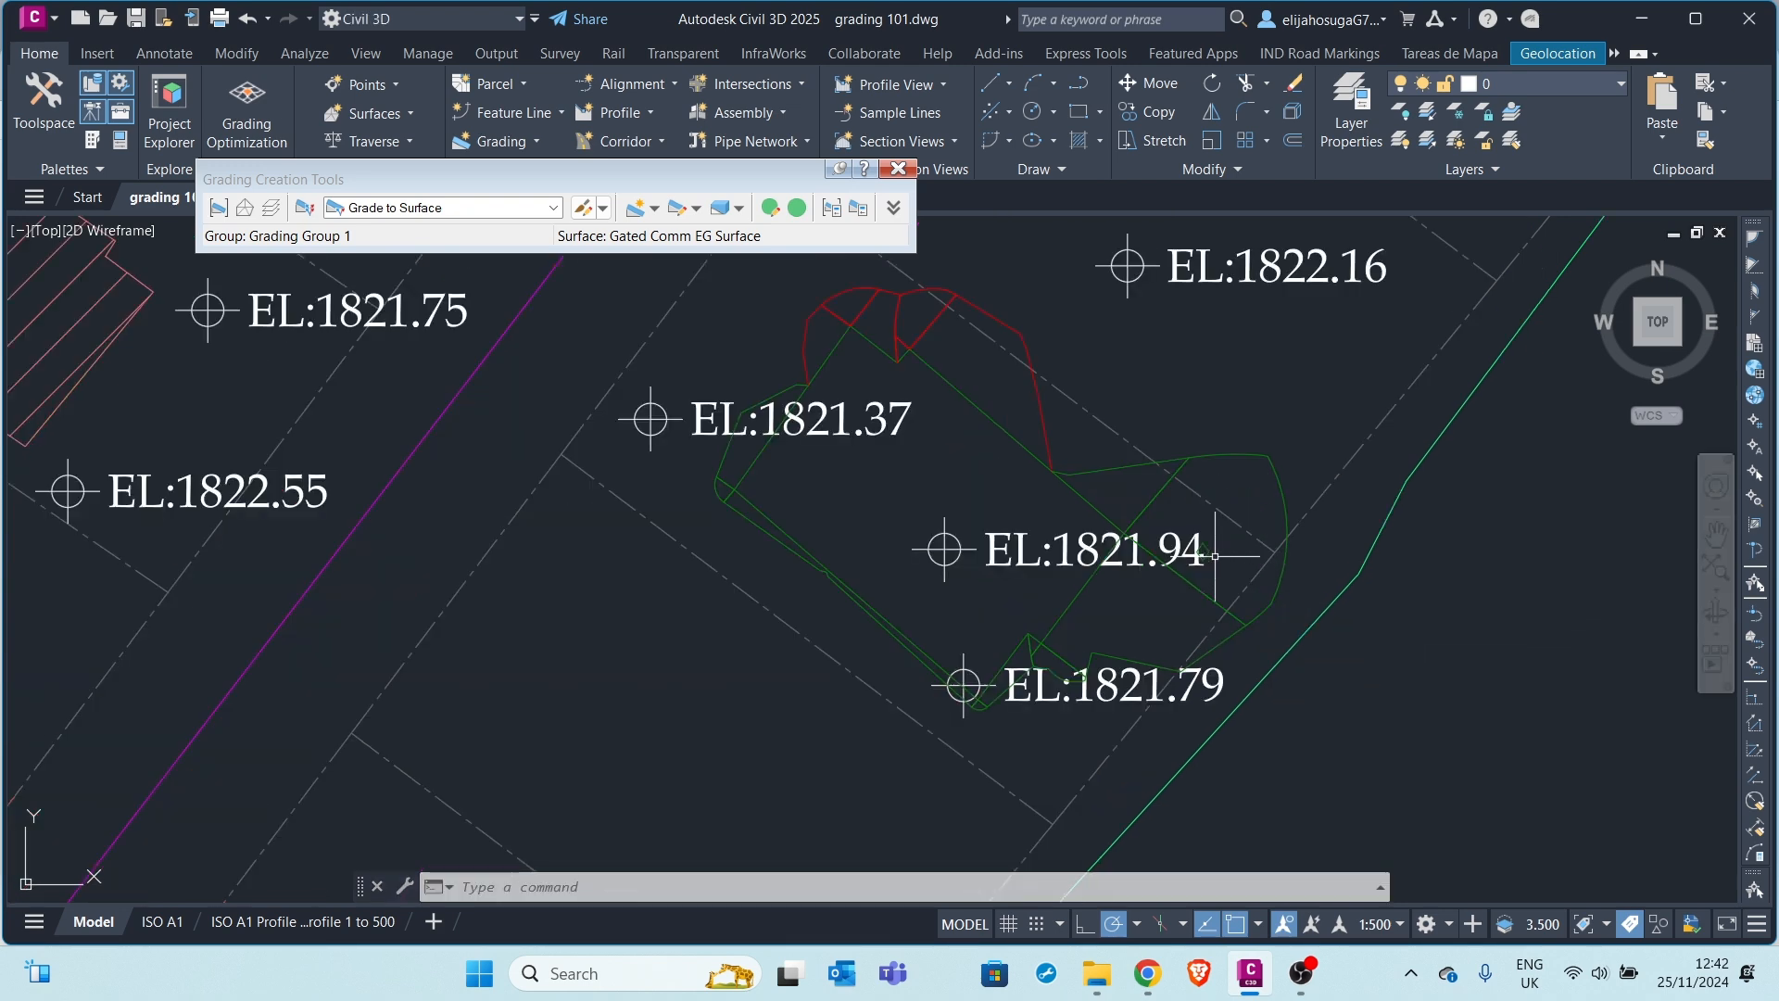
{"action": "left_click", "coordinate": [1203, 550]}
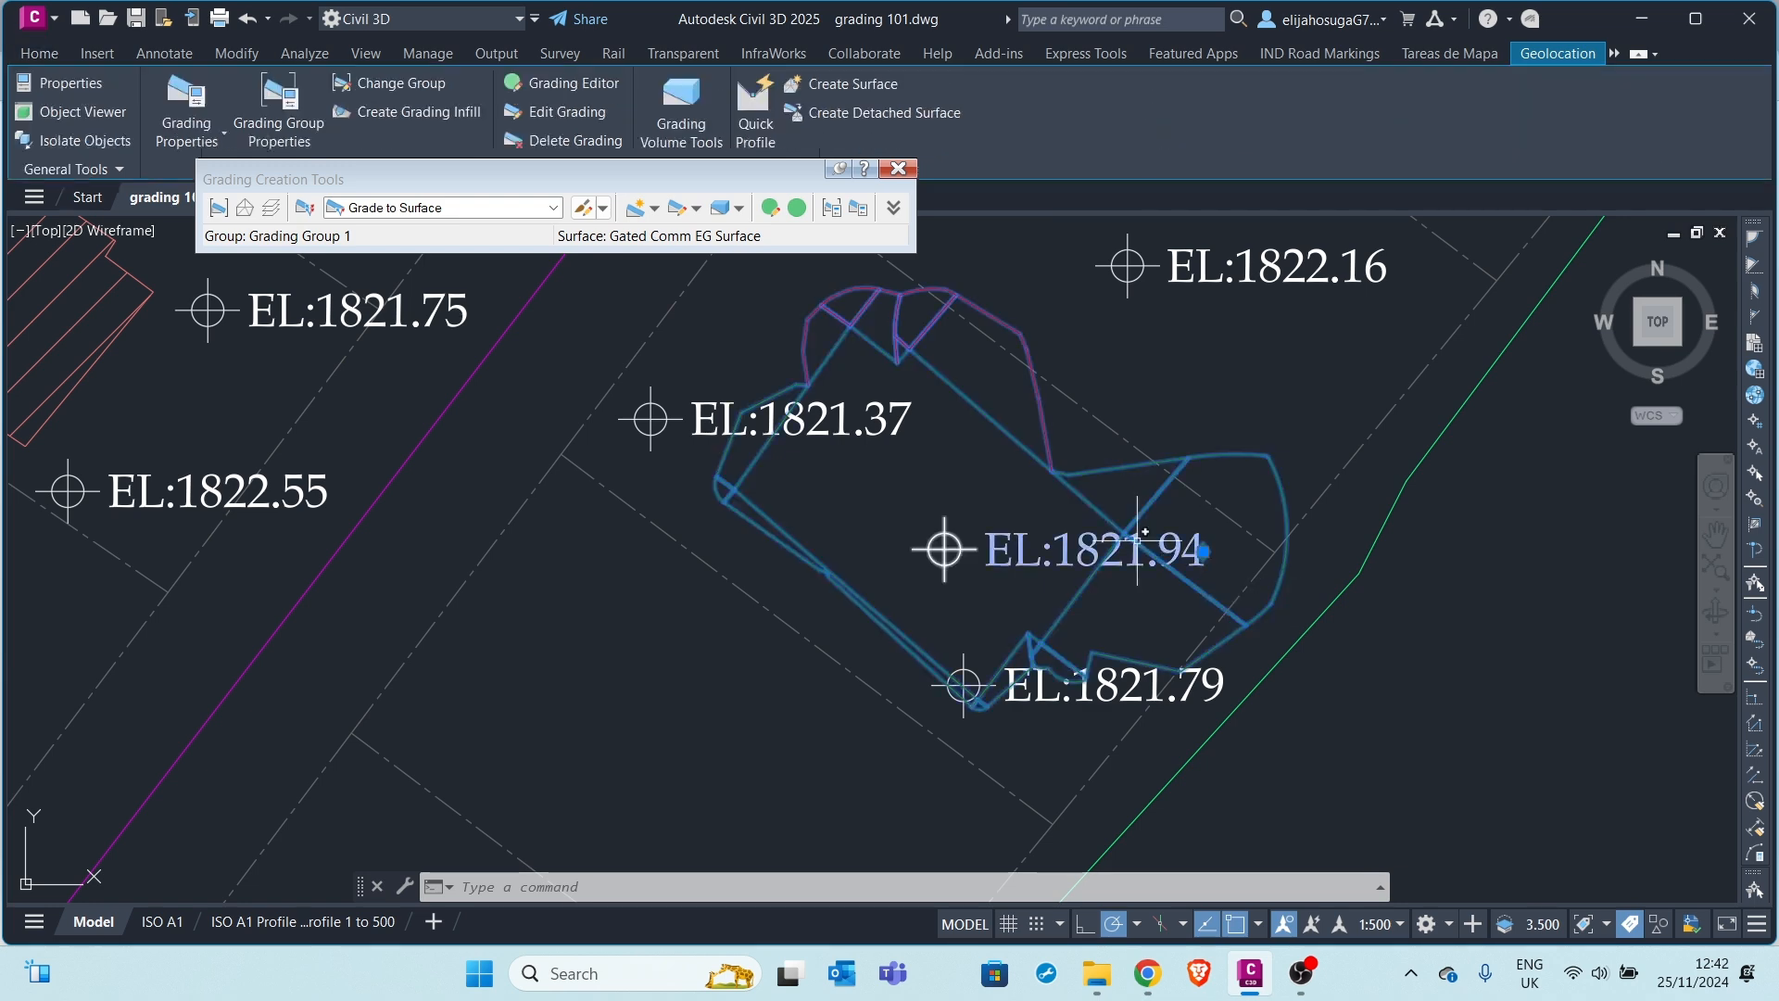
{"action": "scroll", "coordinate": [992, 473], "scroll_direction": "down", "scroll_amount": 2}
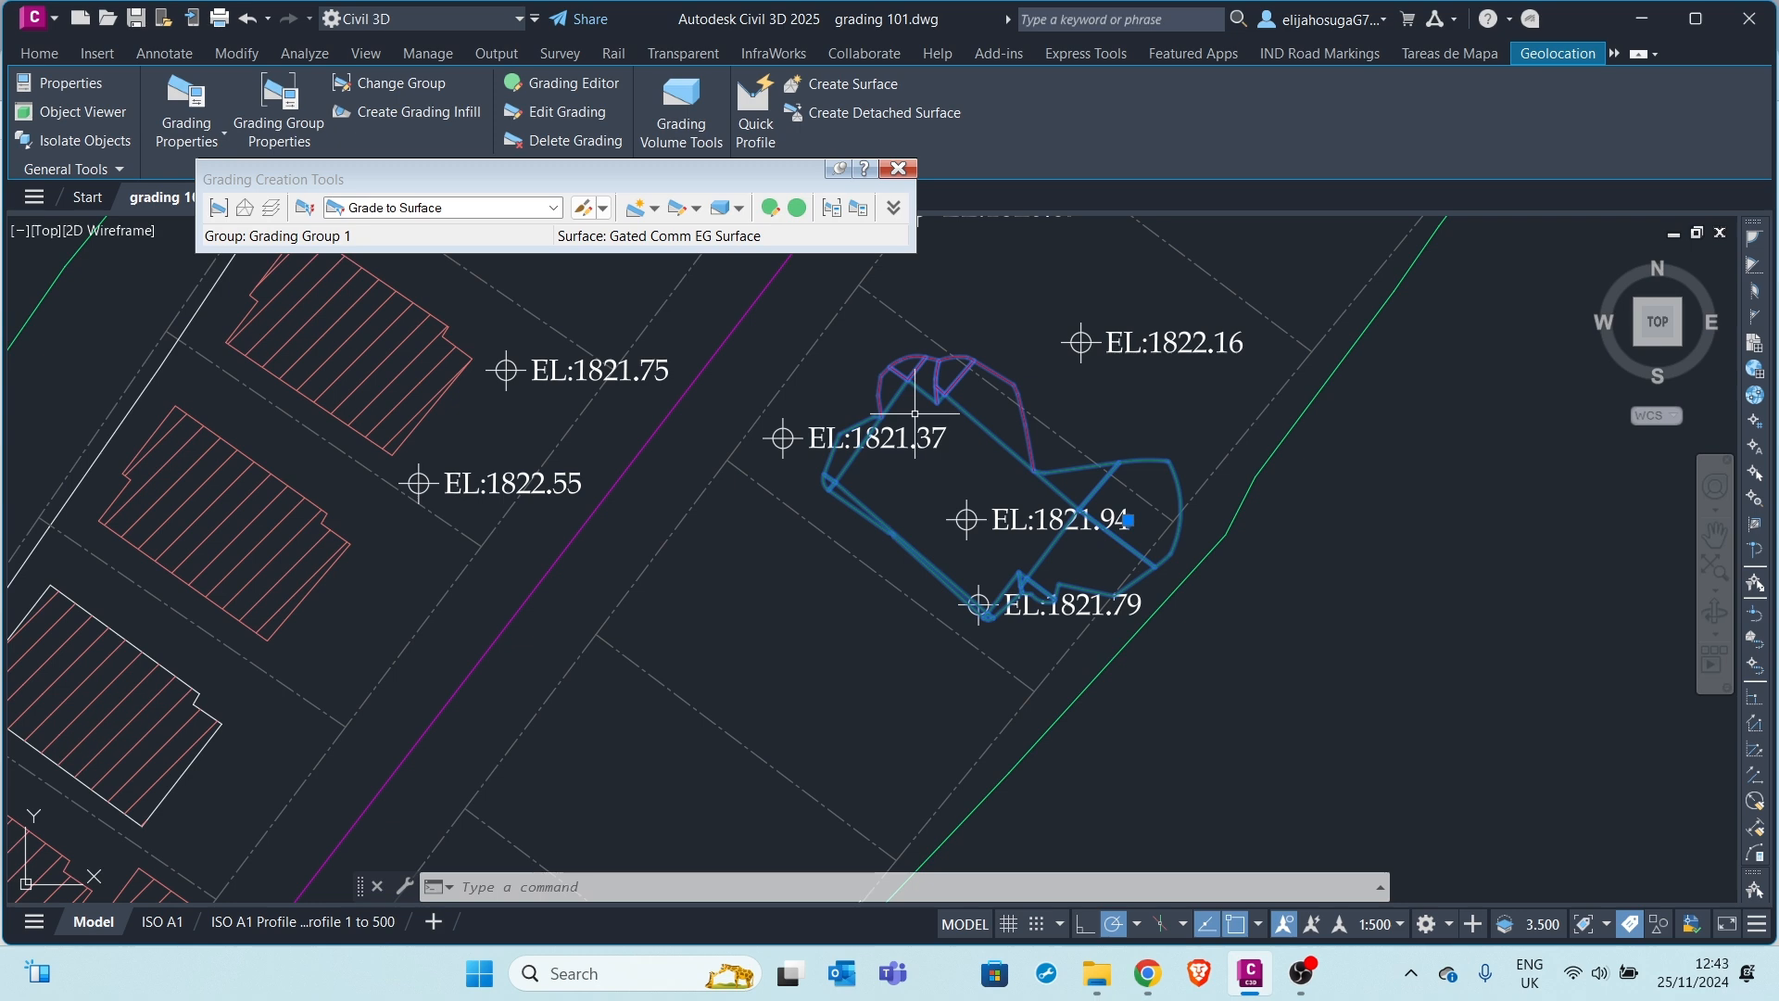
{"action": "right_click", "coordinate": [916, 378]}
{"action": "left_click", "coordinate": [1013, 873]}
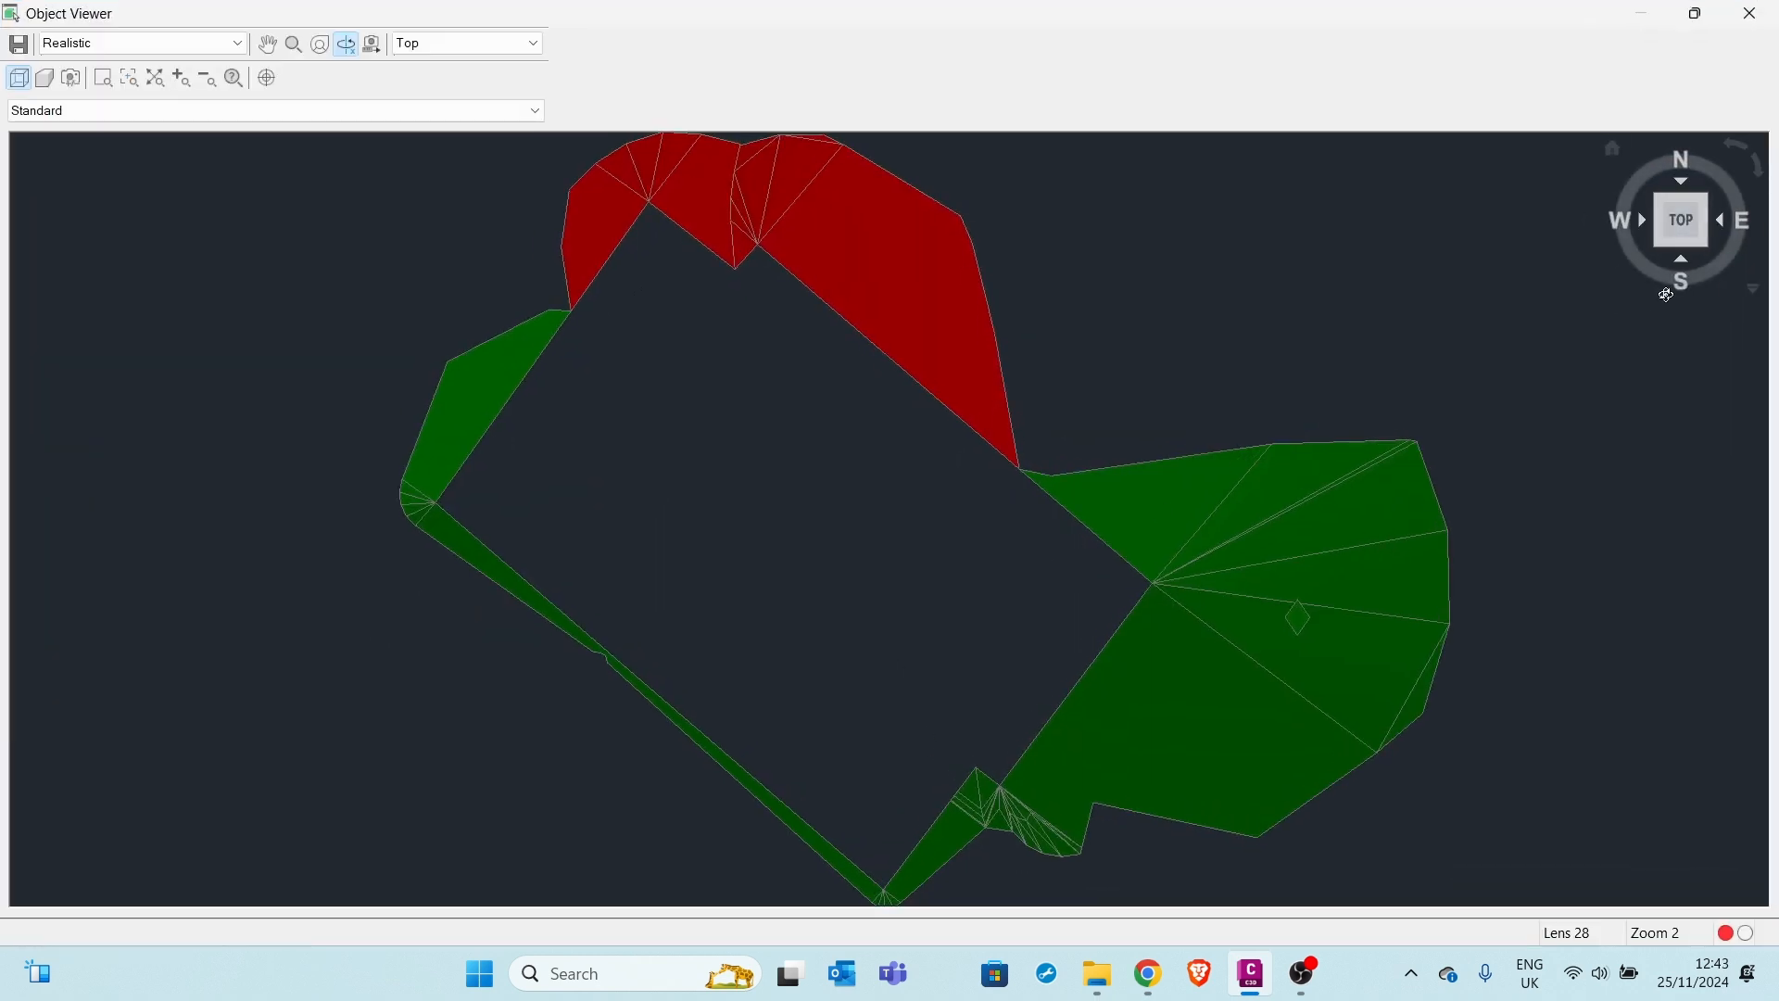
{"action": "left_click", "coordinate": [1704, 243]}
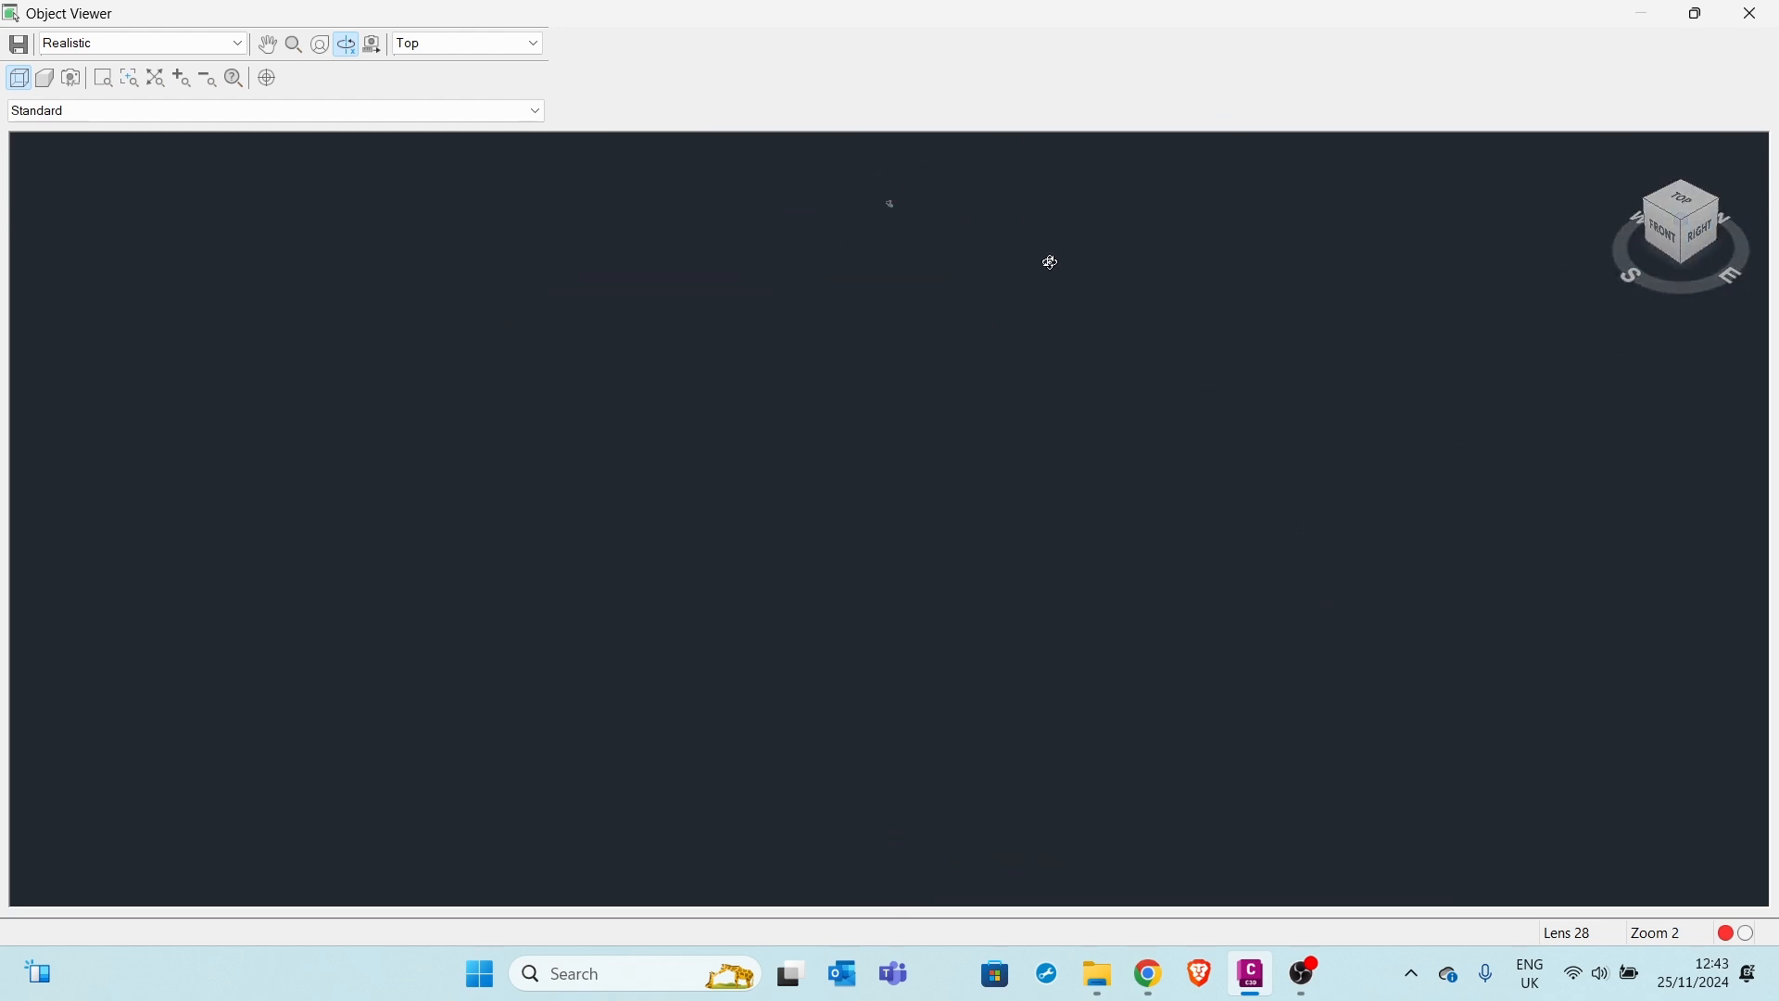
{"action": "scroll", "coordinate": [968, 358], "scroll_direction": "up", "scroll_amount": 2}
{"action": "middle_click_drag", "start_coordinate": [1094, 181], "coordinate": [949, 489]}
{"action": "scroll", "coordinate": [973, 446], "scroll_direction": "up", "scroll_amount": 4}
{"action": "scroll", "coordinate": [926, 516], "scroll_direction": "down", "scroll_amount": 4}
{"action": "scroll", "coordinate": [1053, 330], "scroll_direction": "up", "scroll_amount": 2}
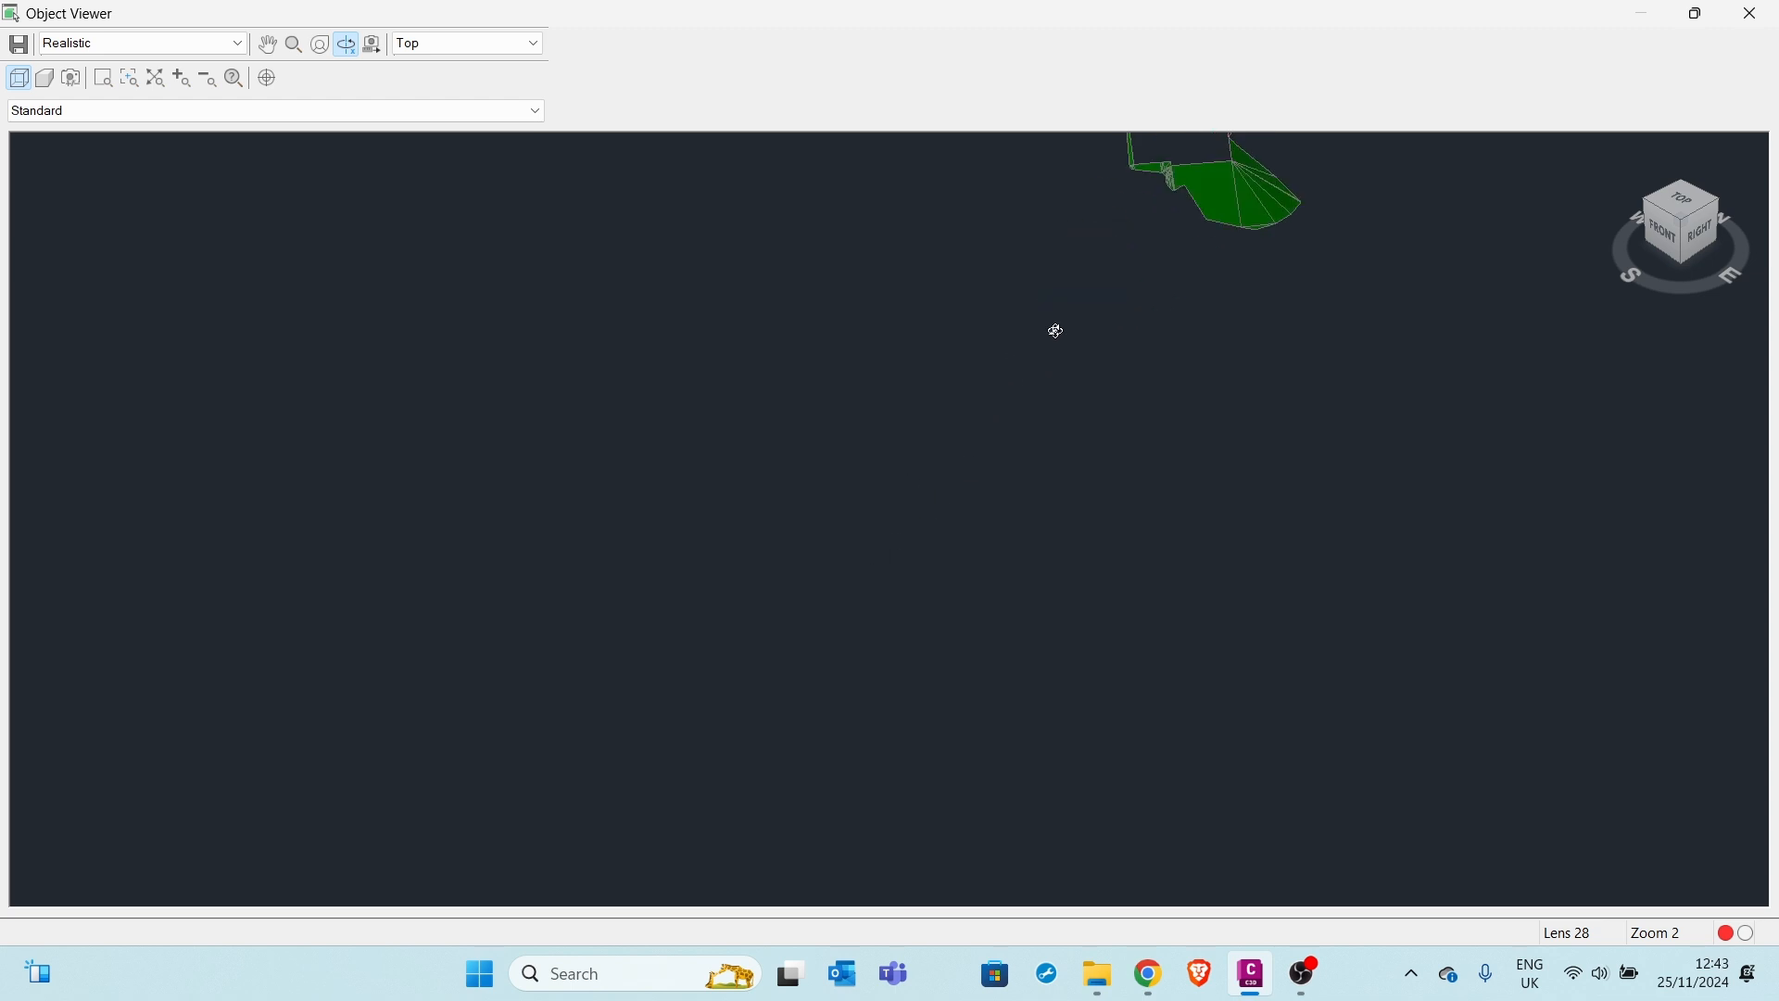
{"action": "middle_click_drag", "start_coordinate": [1053, 330], "coordinate": [906, 553]}
{"action": "scroll", "coordinate": [1067, 326], "scroll_direction": "down", "scroll_amount": 2}
{"action": "middle_click_drag", "start_coordinate": [1065, 336], "coordinate": [935, 553]}
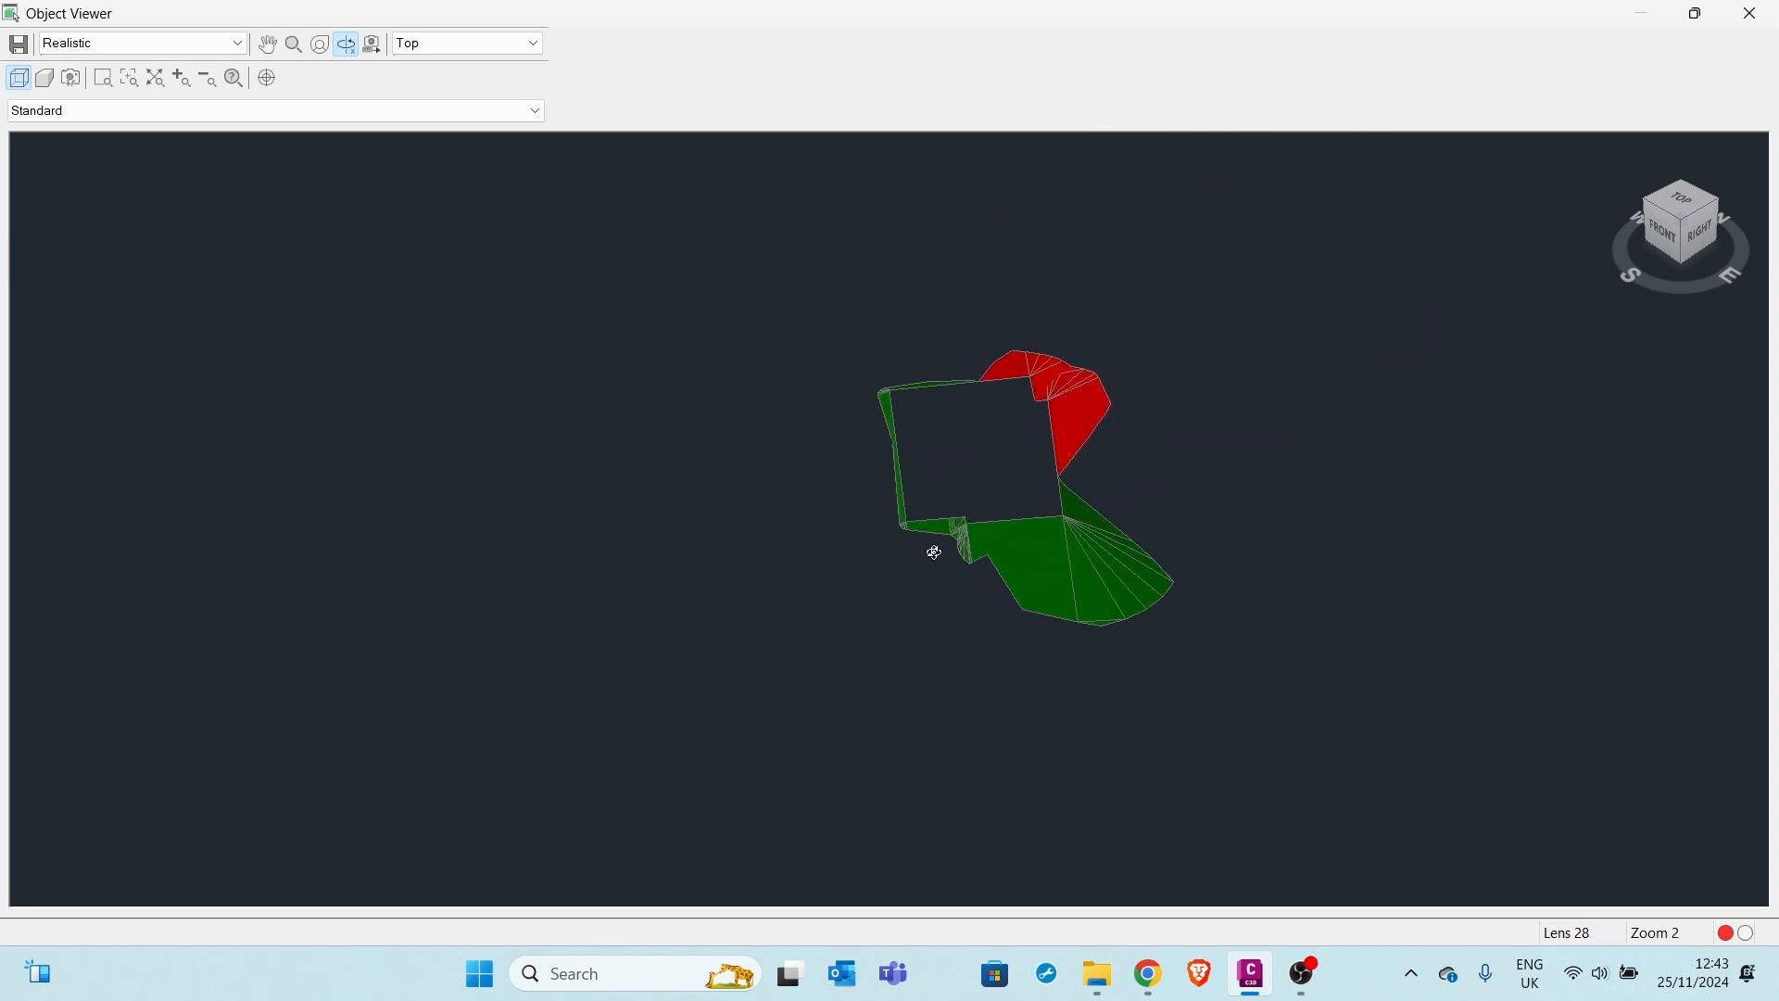
{"action": "scroll", "coordinate": [1017, 398], "scroll_direction": "up", "scroll_amount": 6}
{"action": "scroll", "coordinate": [1020, 402], "scroll_direction": "down", "scroll_amount": 4}
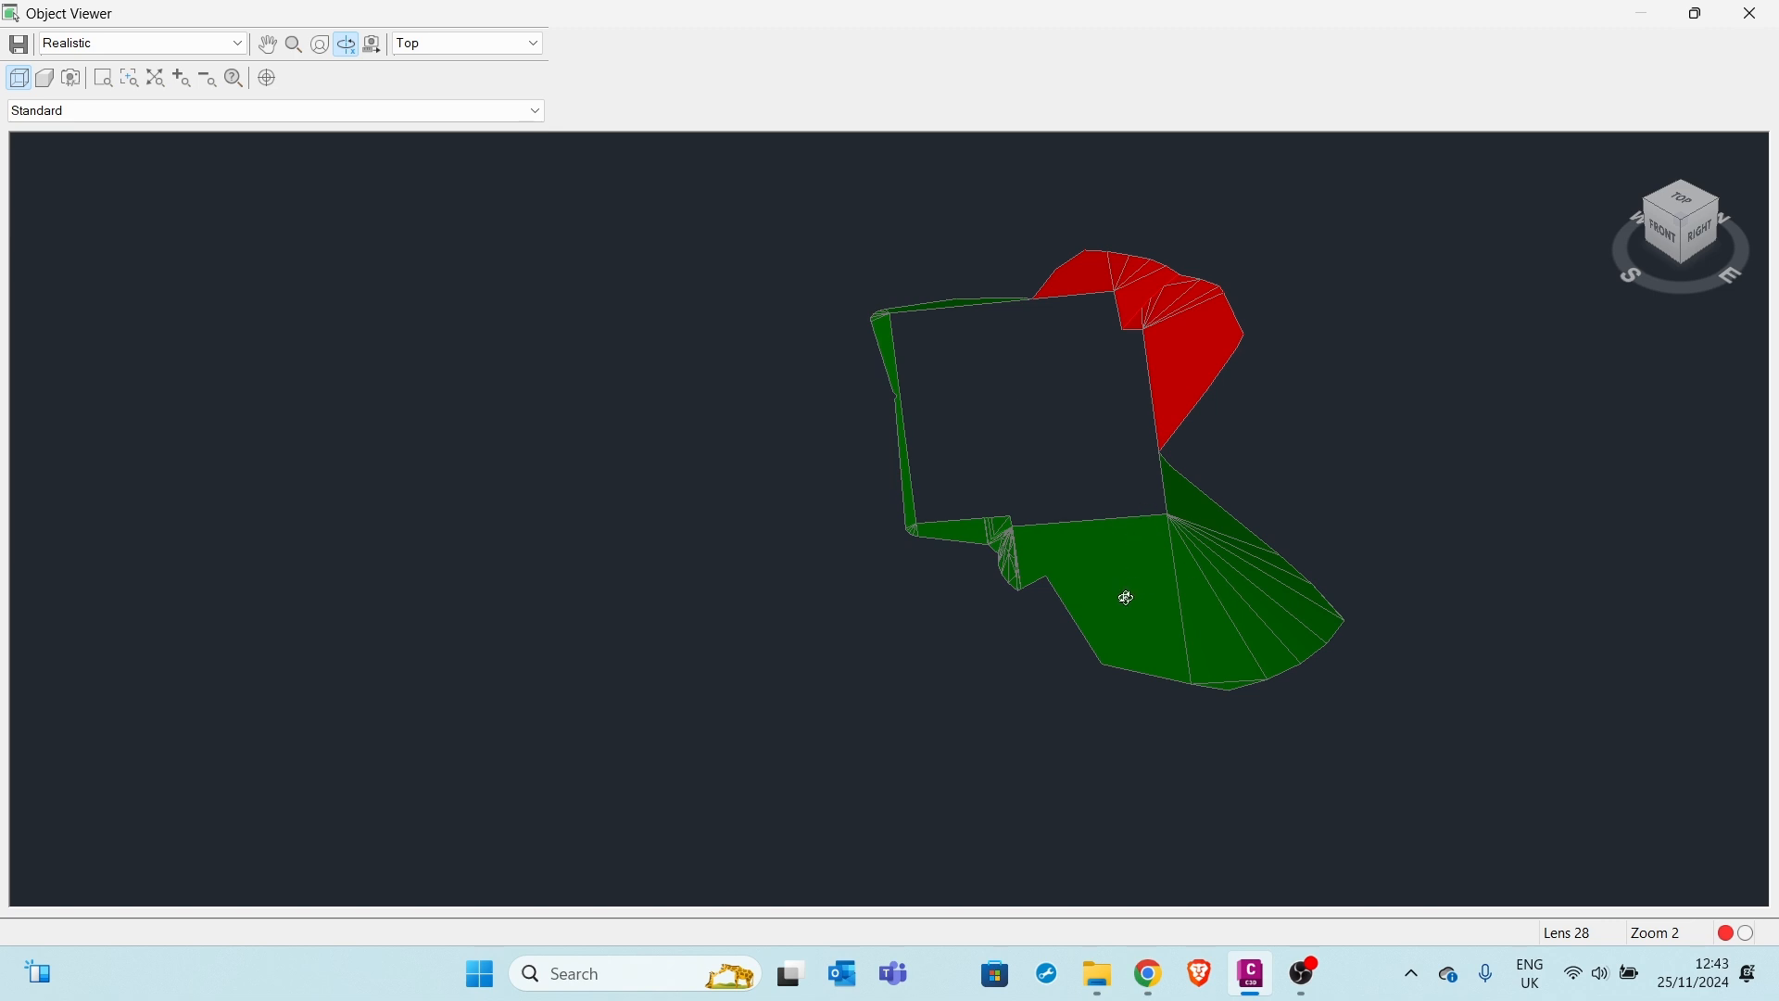
{"action": "mouse_move", "coordinate": [1126, 598]}
{"action": "left_mouse_down"}
{"action": "mouse_move", "coordinate": [1116, 583]}
{"action": "mouse_move", "coordinate": [1123, 600]}
{"action": "left_mouse_up"}
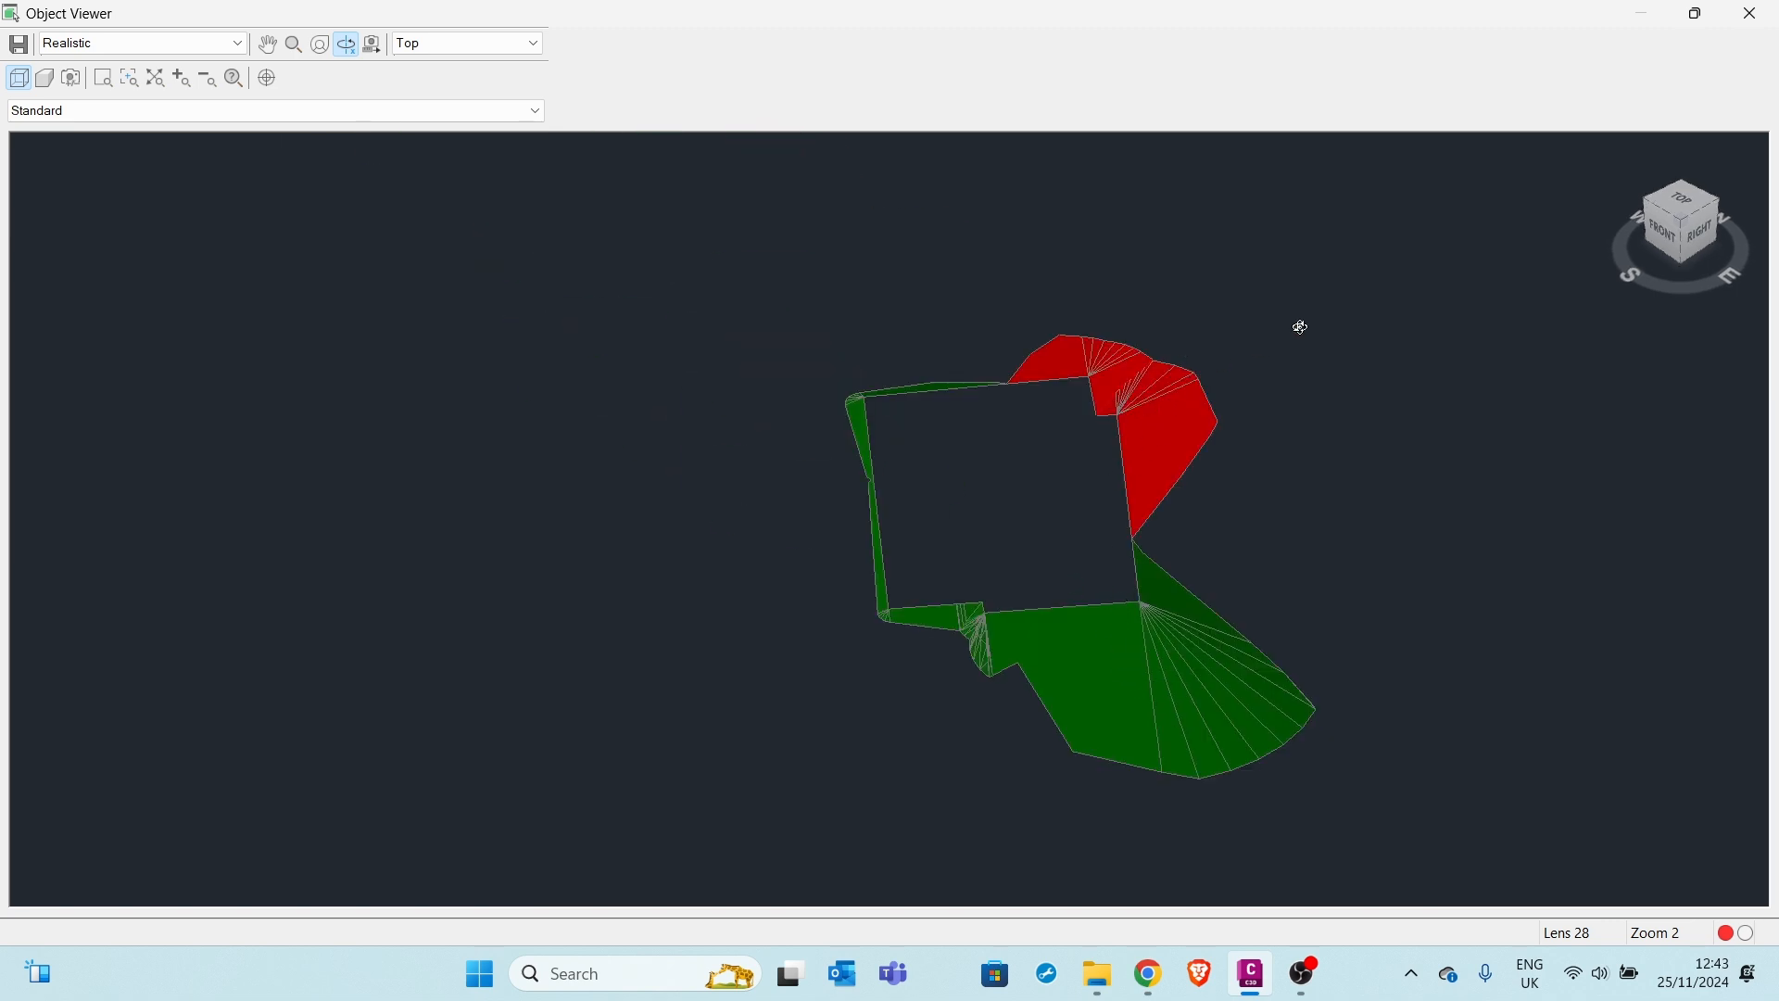
{"action": "left_click", "coordinate": [1747, 18]}
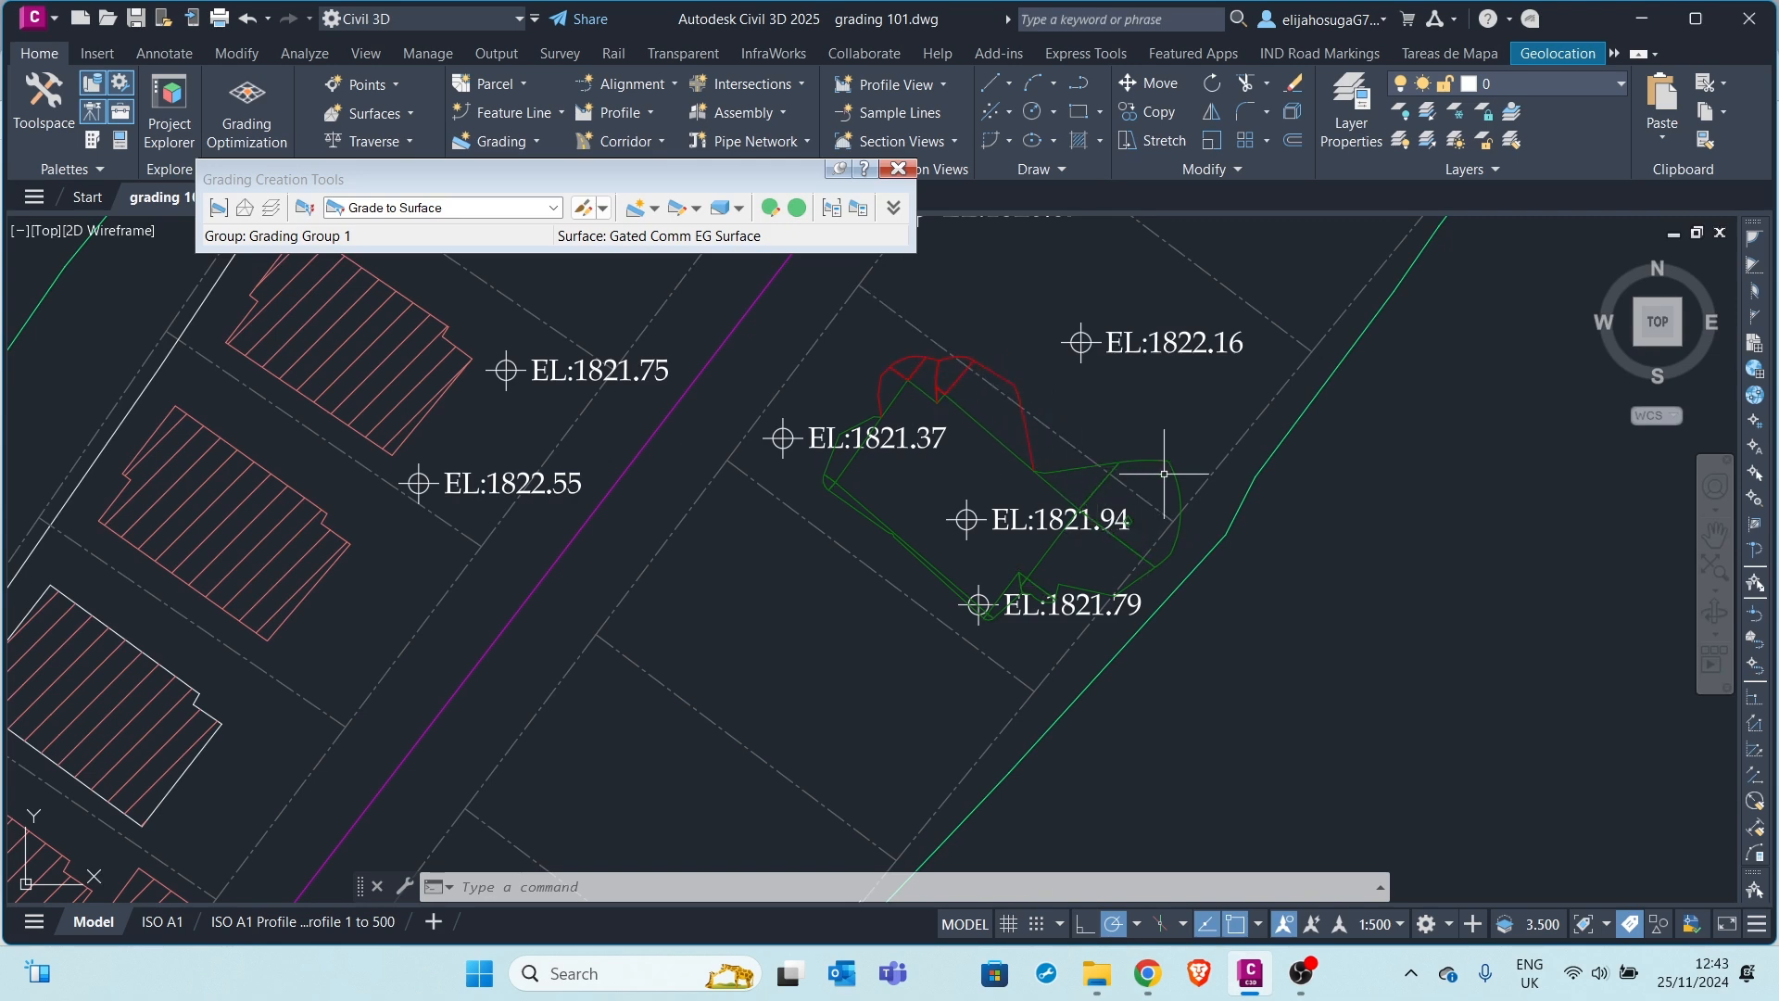
{"action": "mouse_move", "coordinate": [1164, 474]}
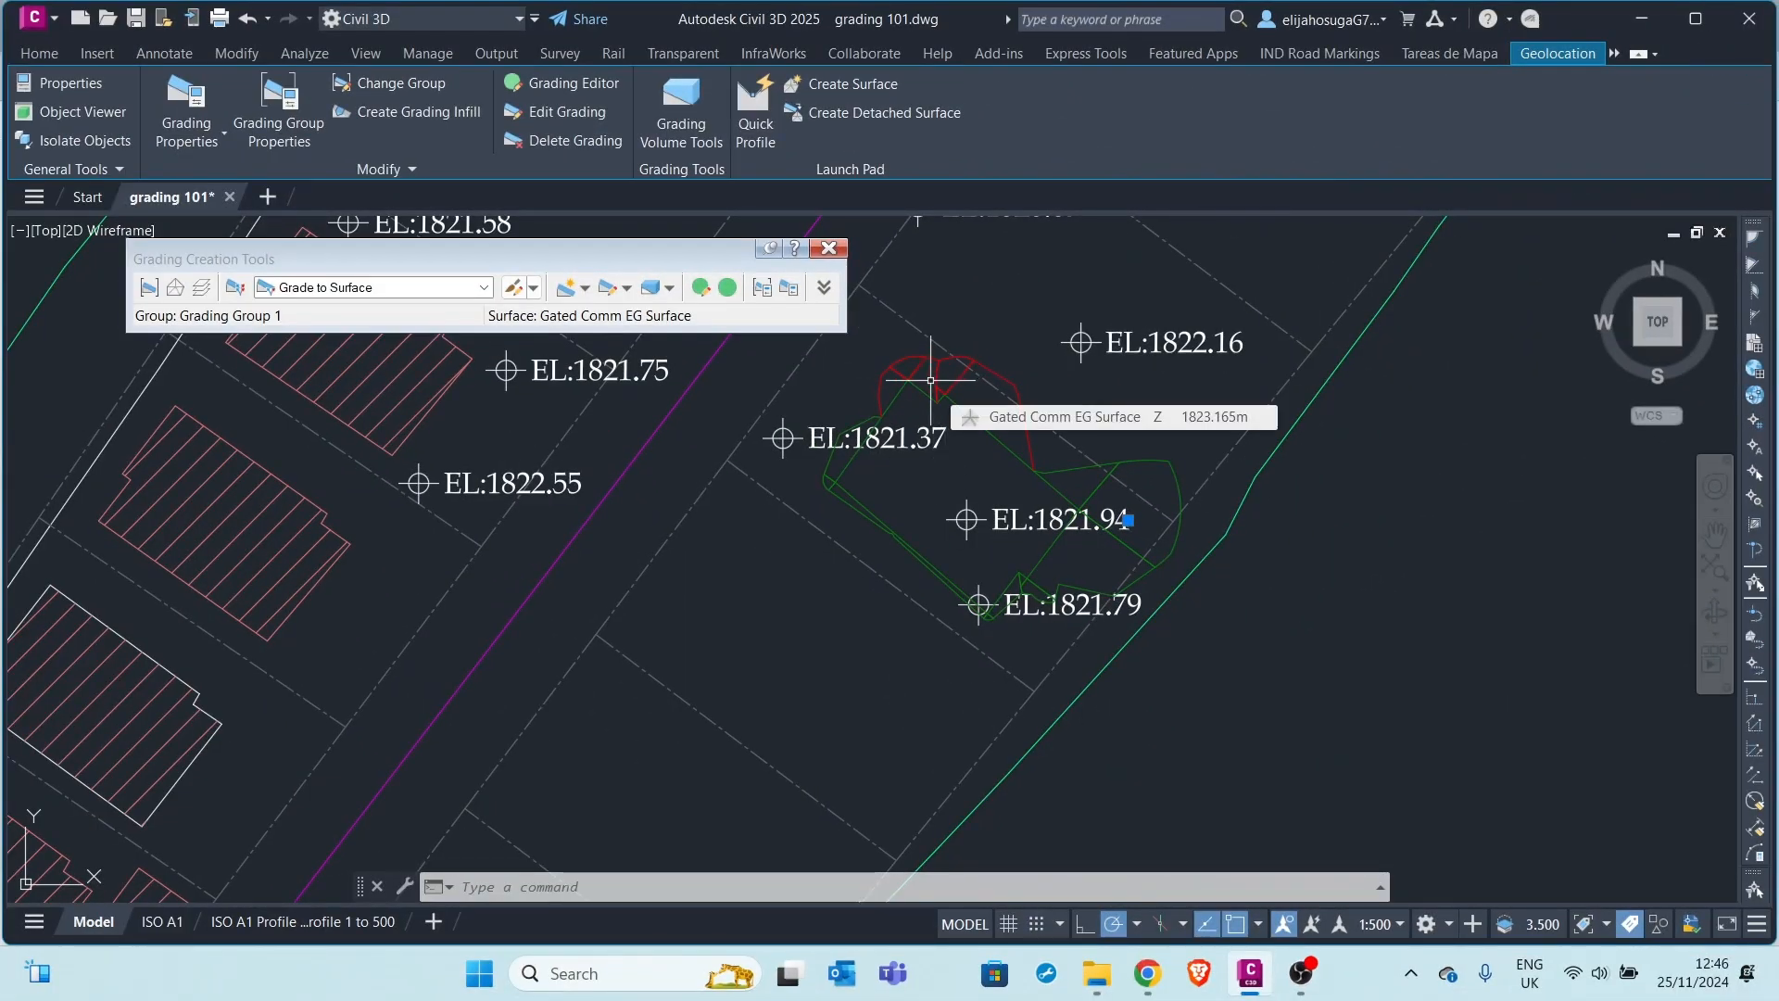
{"action": "middle_click_drag", "start_coordinate": [984, 499], "coordinate": [1088, 543]}
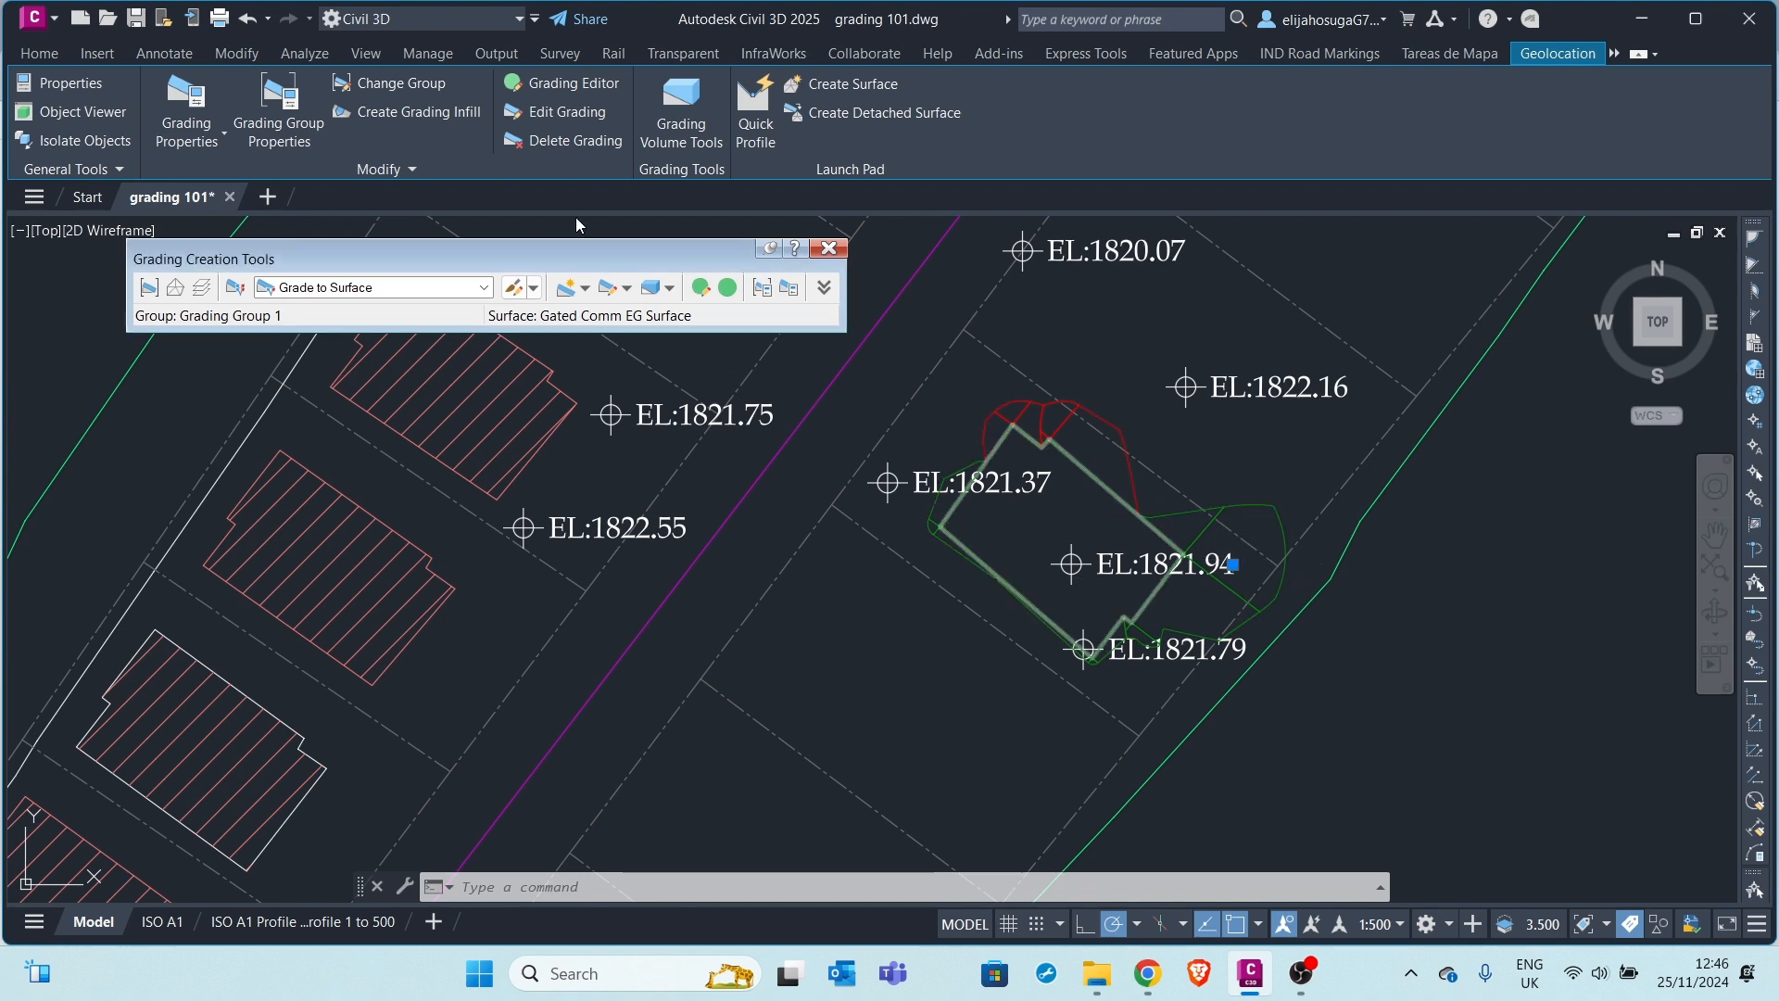
{"action": "scroll", "coordinate": [1230, 587], "scroll_direction": "up", "scroll_amount": 5}
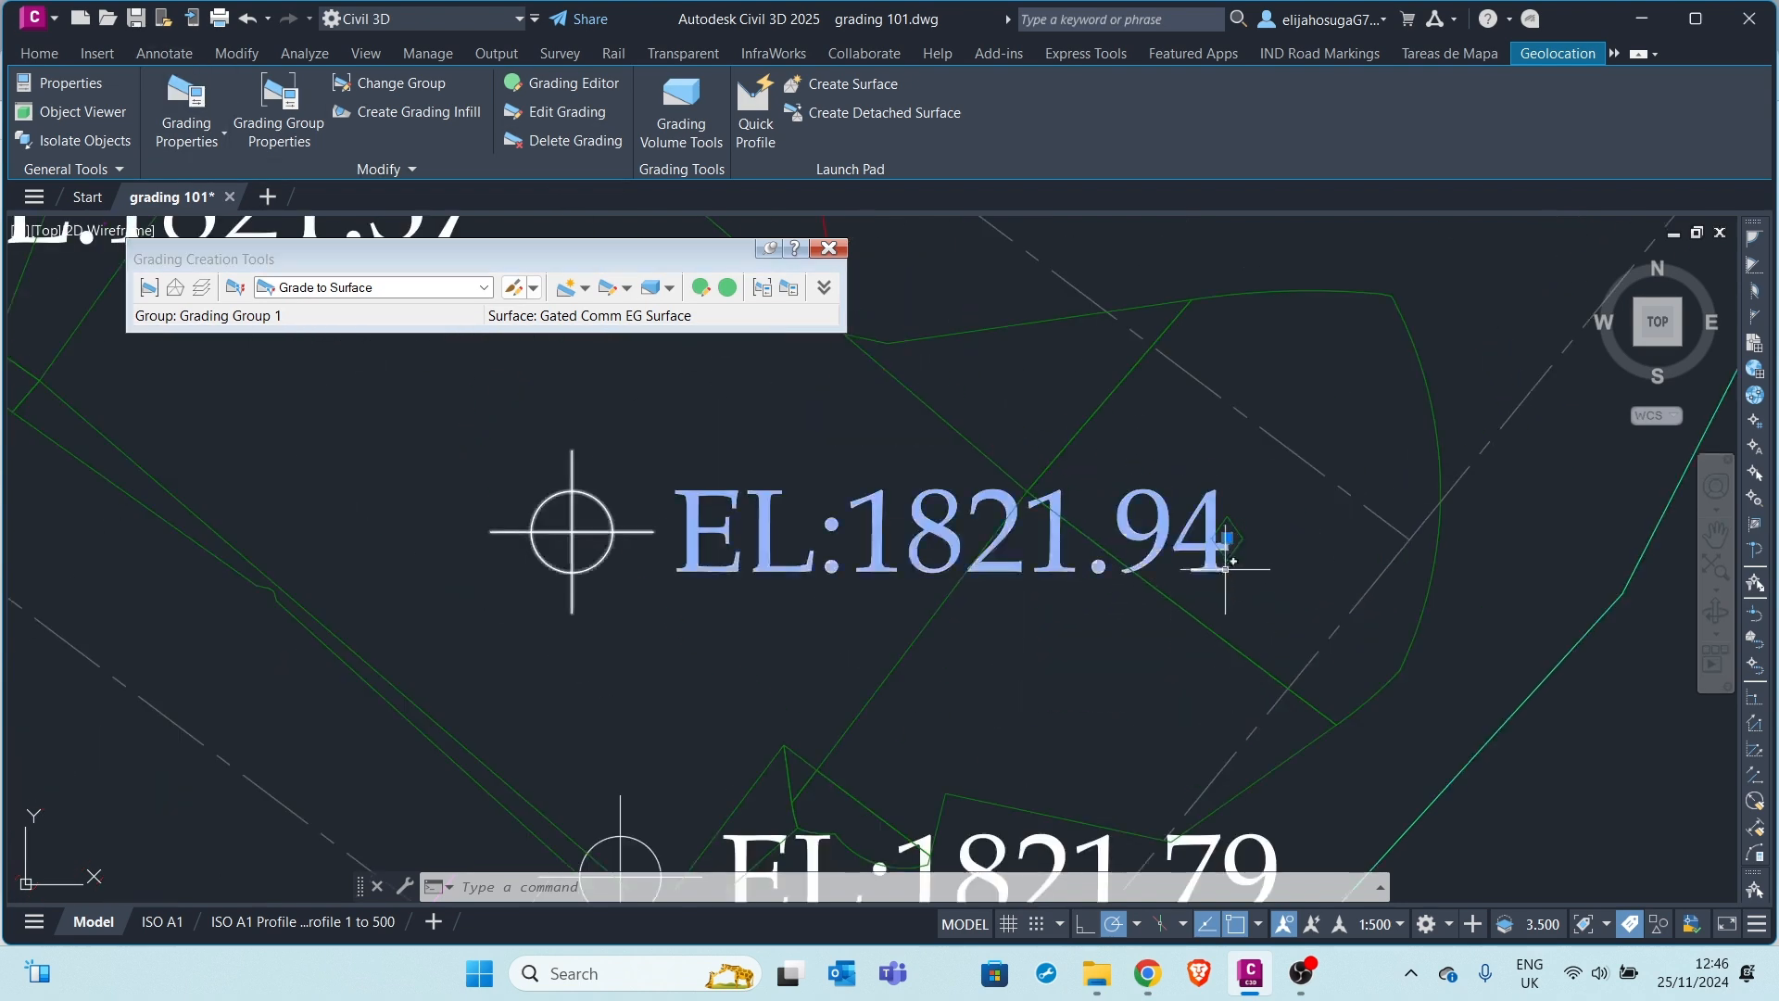
{"action": "scroll", "coordinate": [1032, 470], "scroll_direction": "down", "scroll_amount": 4}
{"action": "scroll", "coordinate": [1033, 470], "scroll_direction": "down", "scroll_amount": 2}
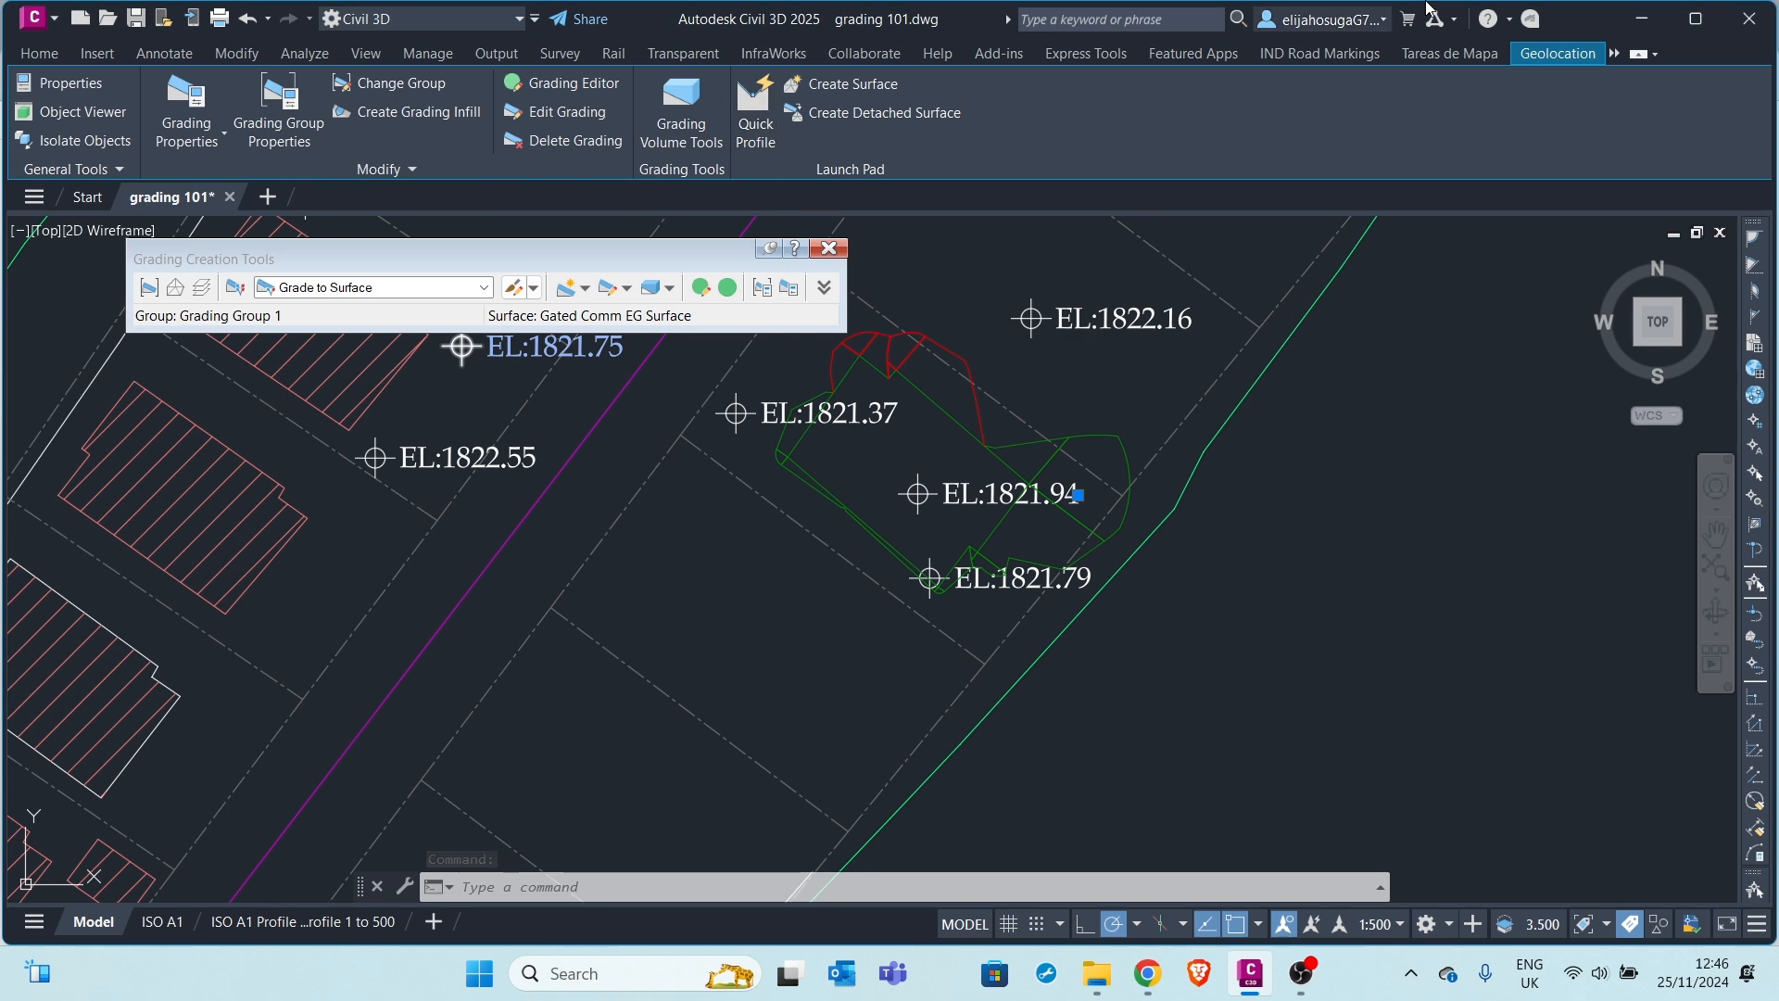
Create a grading infill inside the house footprint and select the new infill
{"action": "left_click", "coordinate": [408, 115]}
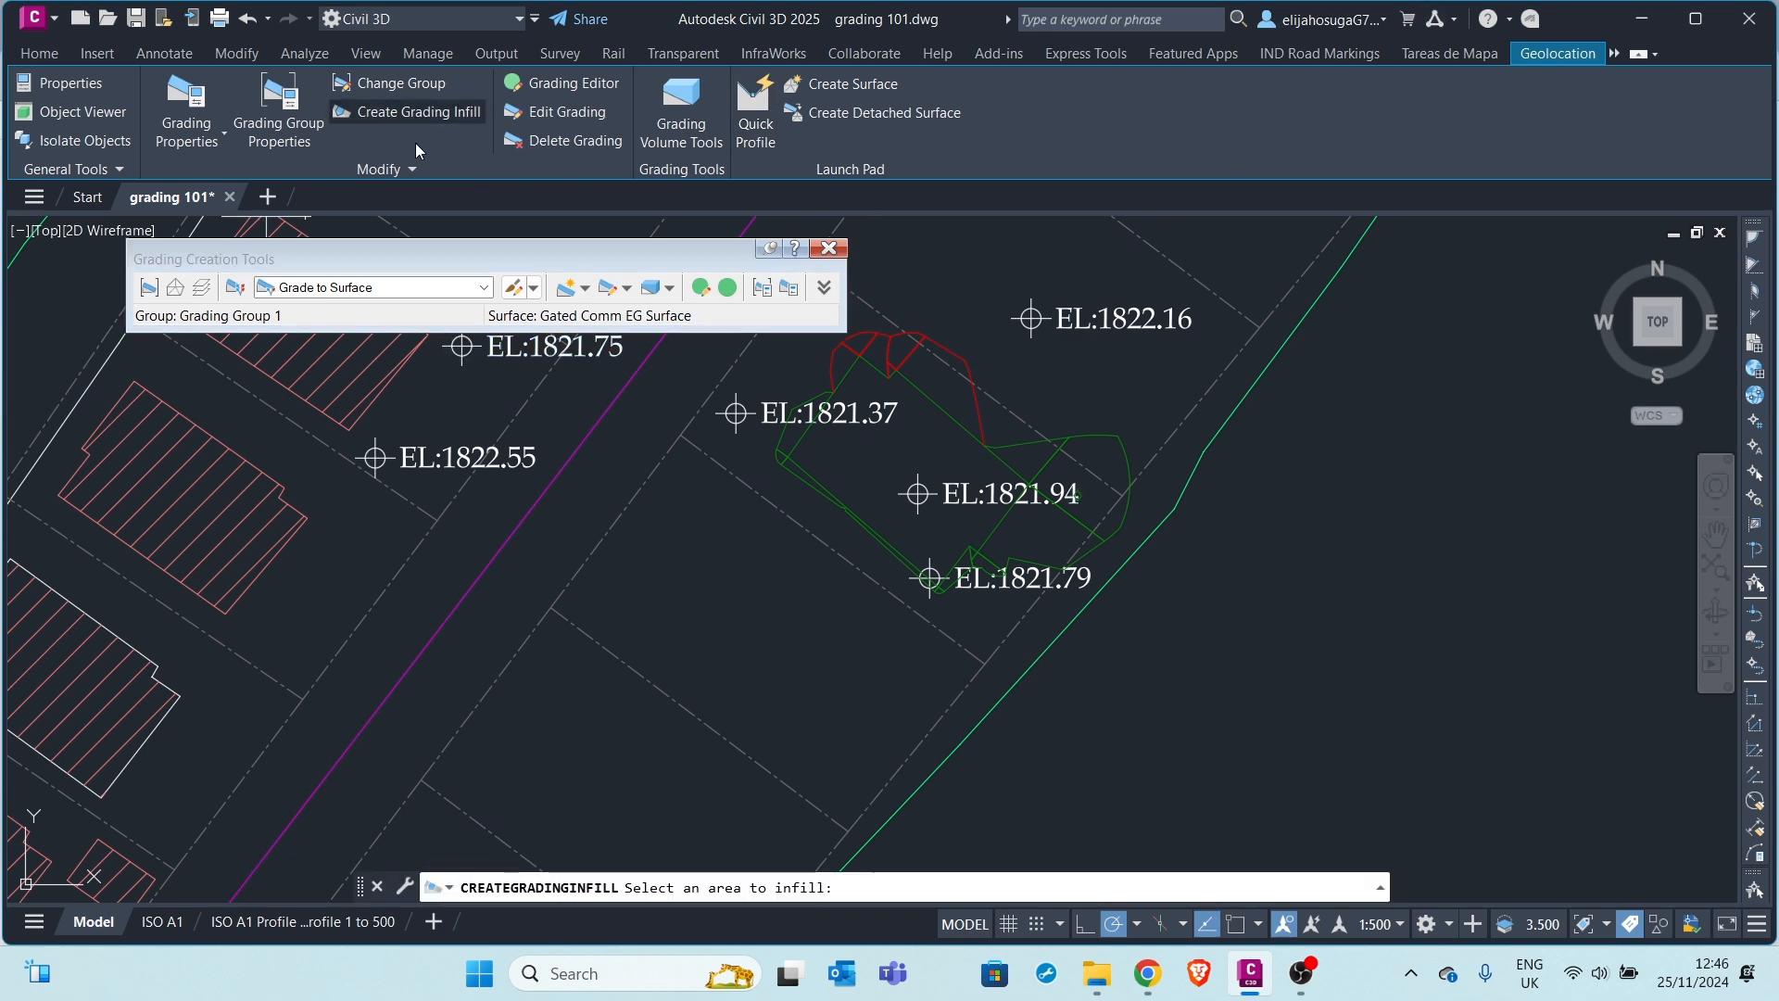
{"action": "left_click", "coordinate": [889, 449]}
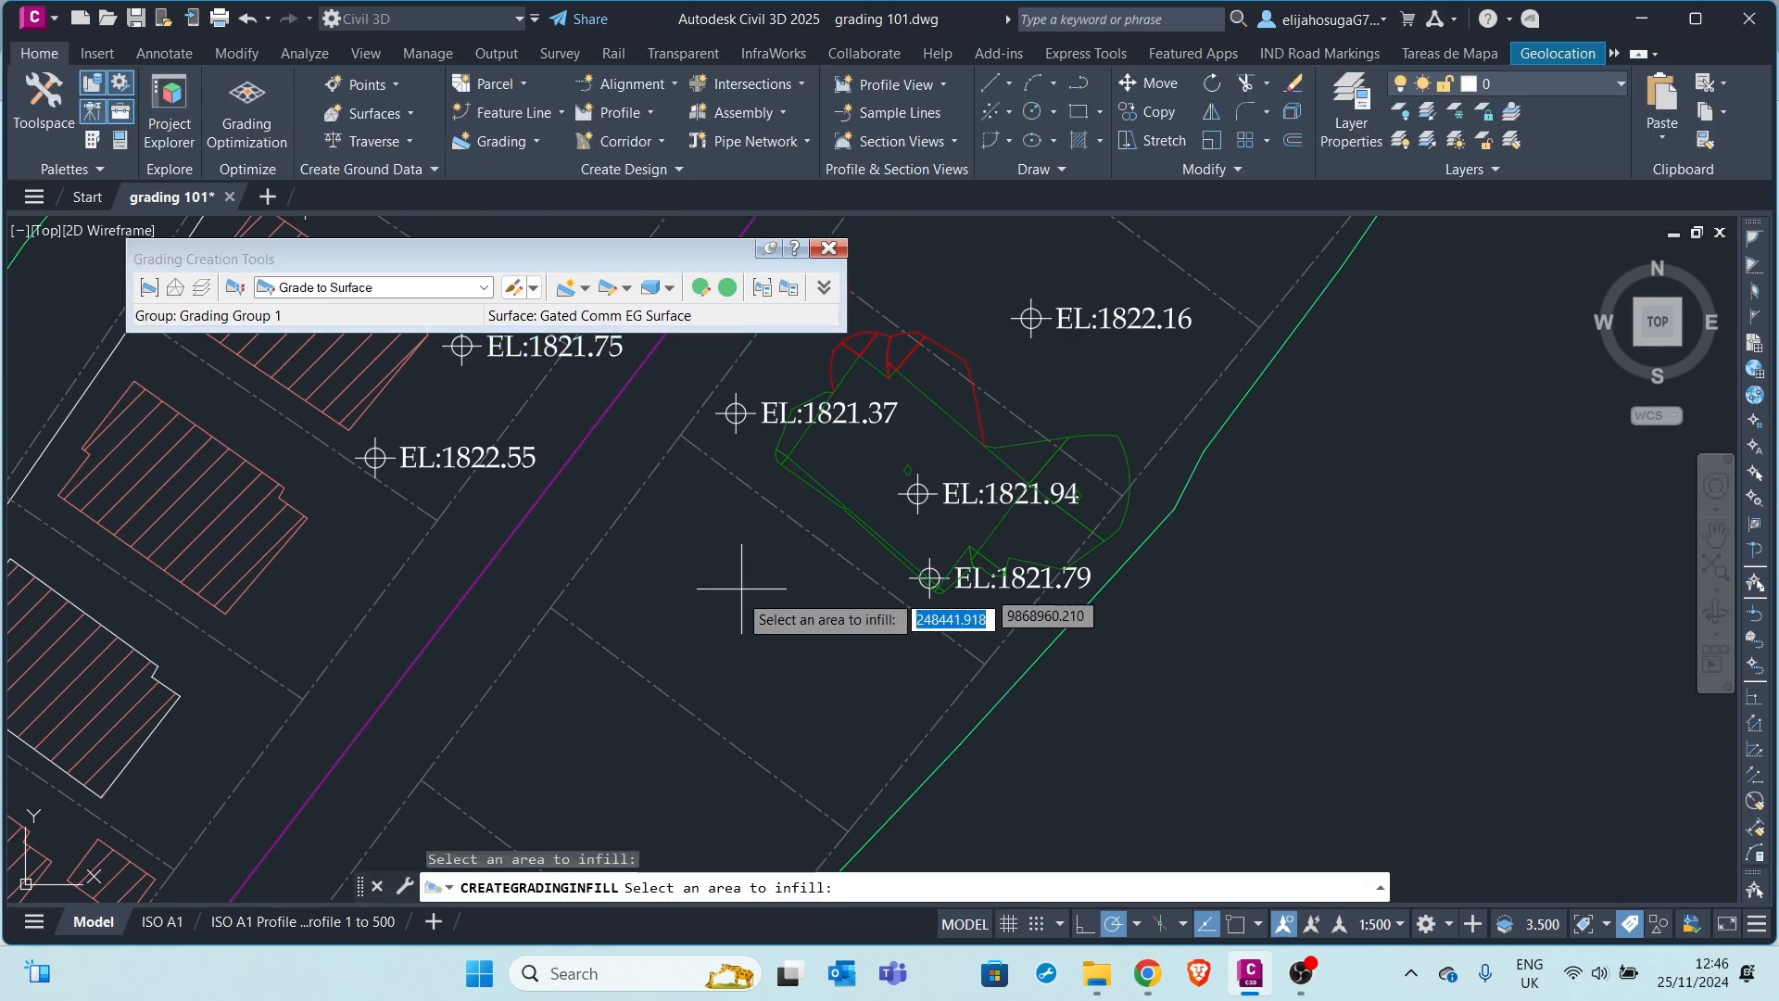
{"action": "key", "text": "Escape"}
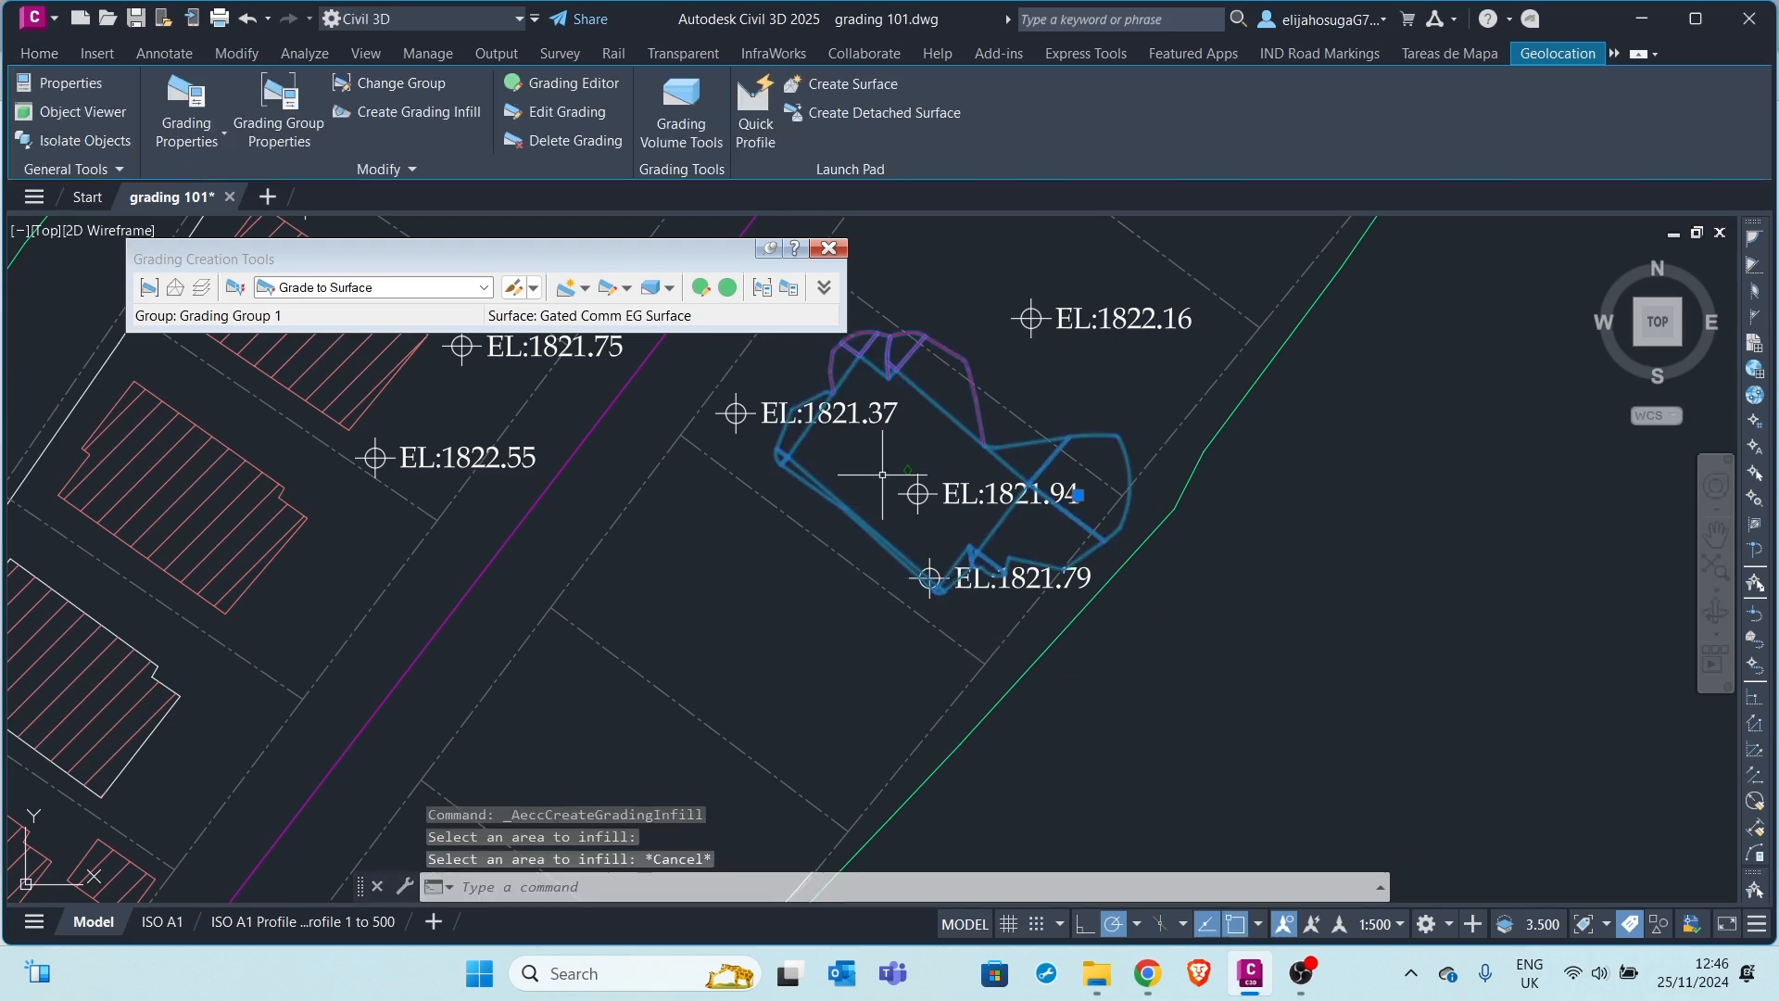
{"action": "scroll", "coordinate": [909, 466], "scroll_direction": "up", "scroll_amount": 4}
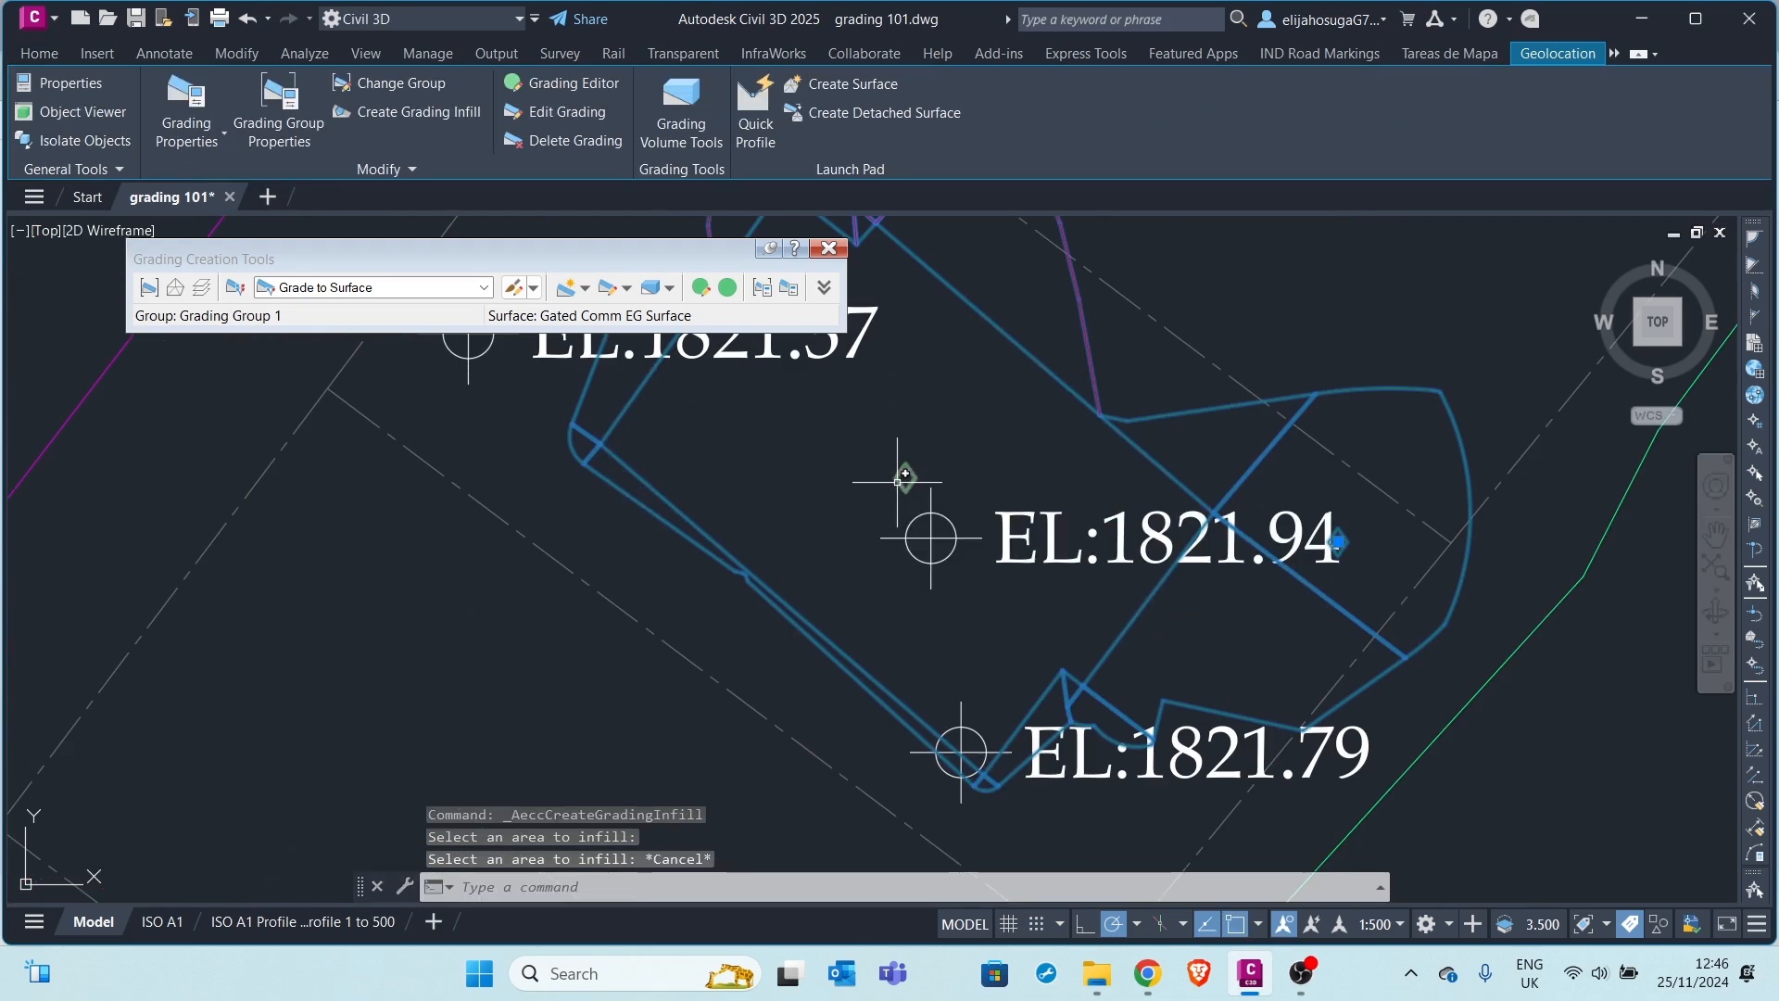
{"action": "scroll", "coordinate": [904, 486], "scroll_direction": "down", "scroll_amount": 2}
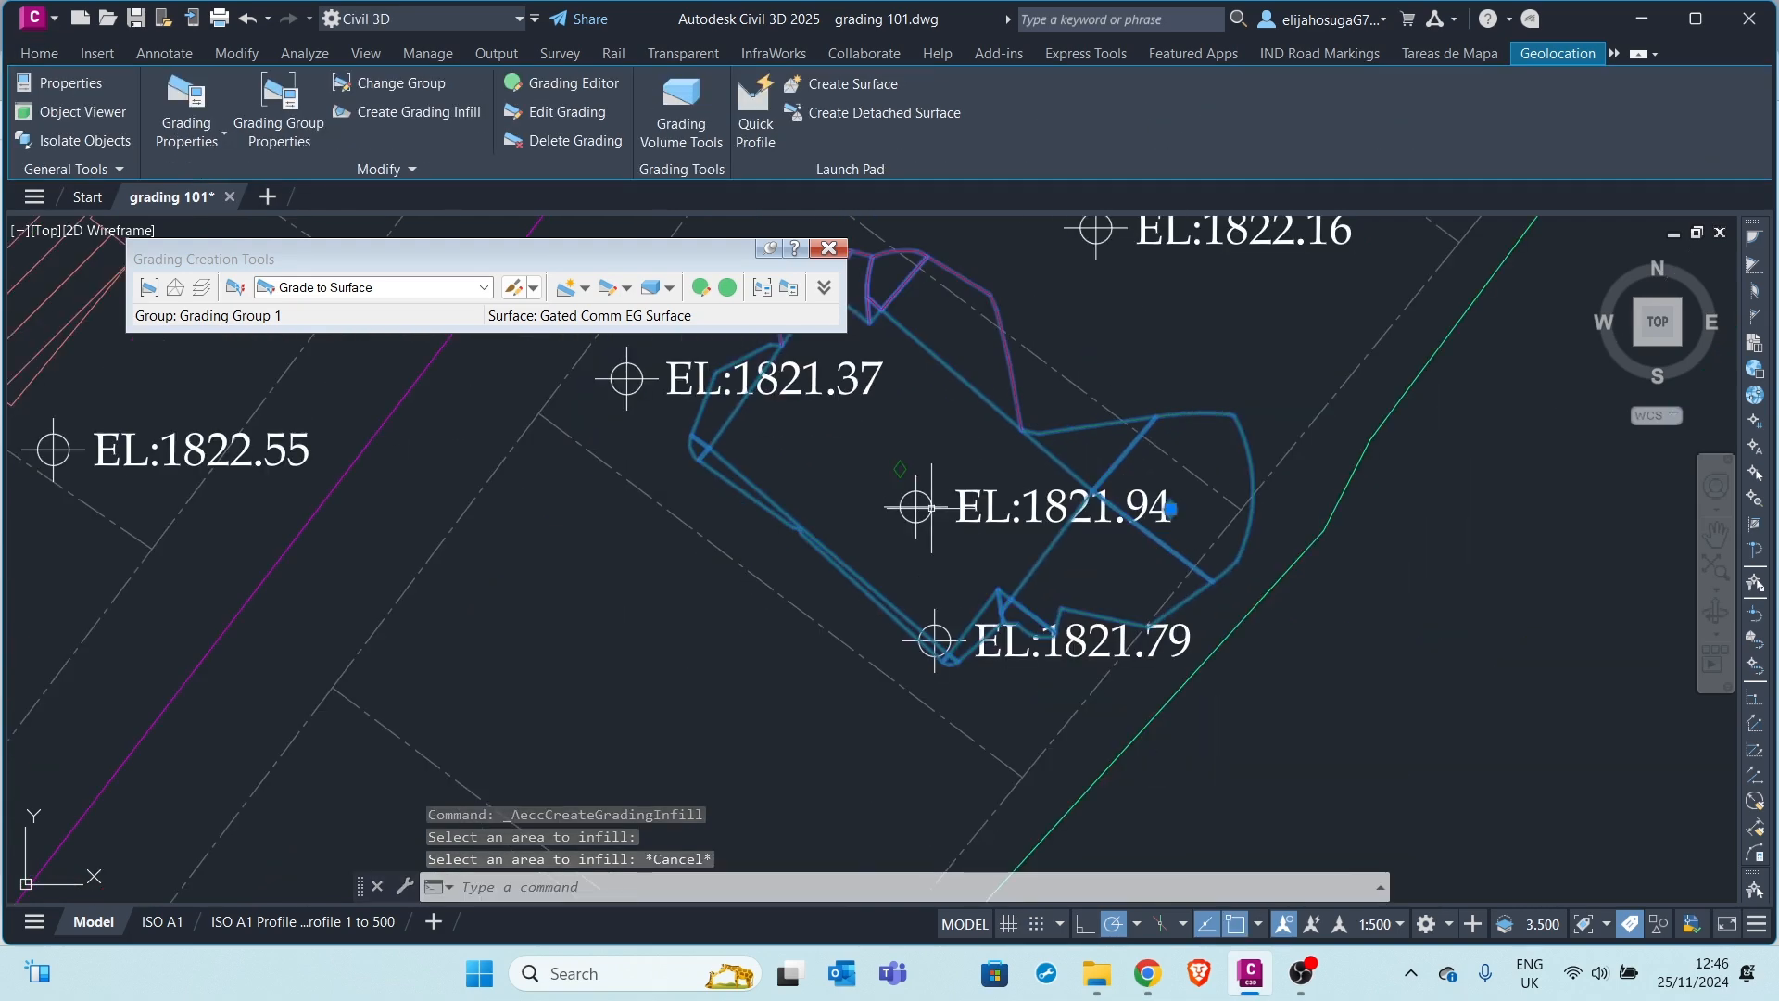
{"action": "left_click", "coordinate": [896, 474]}
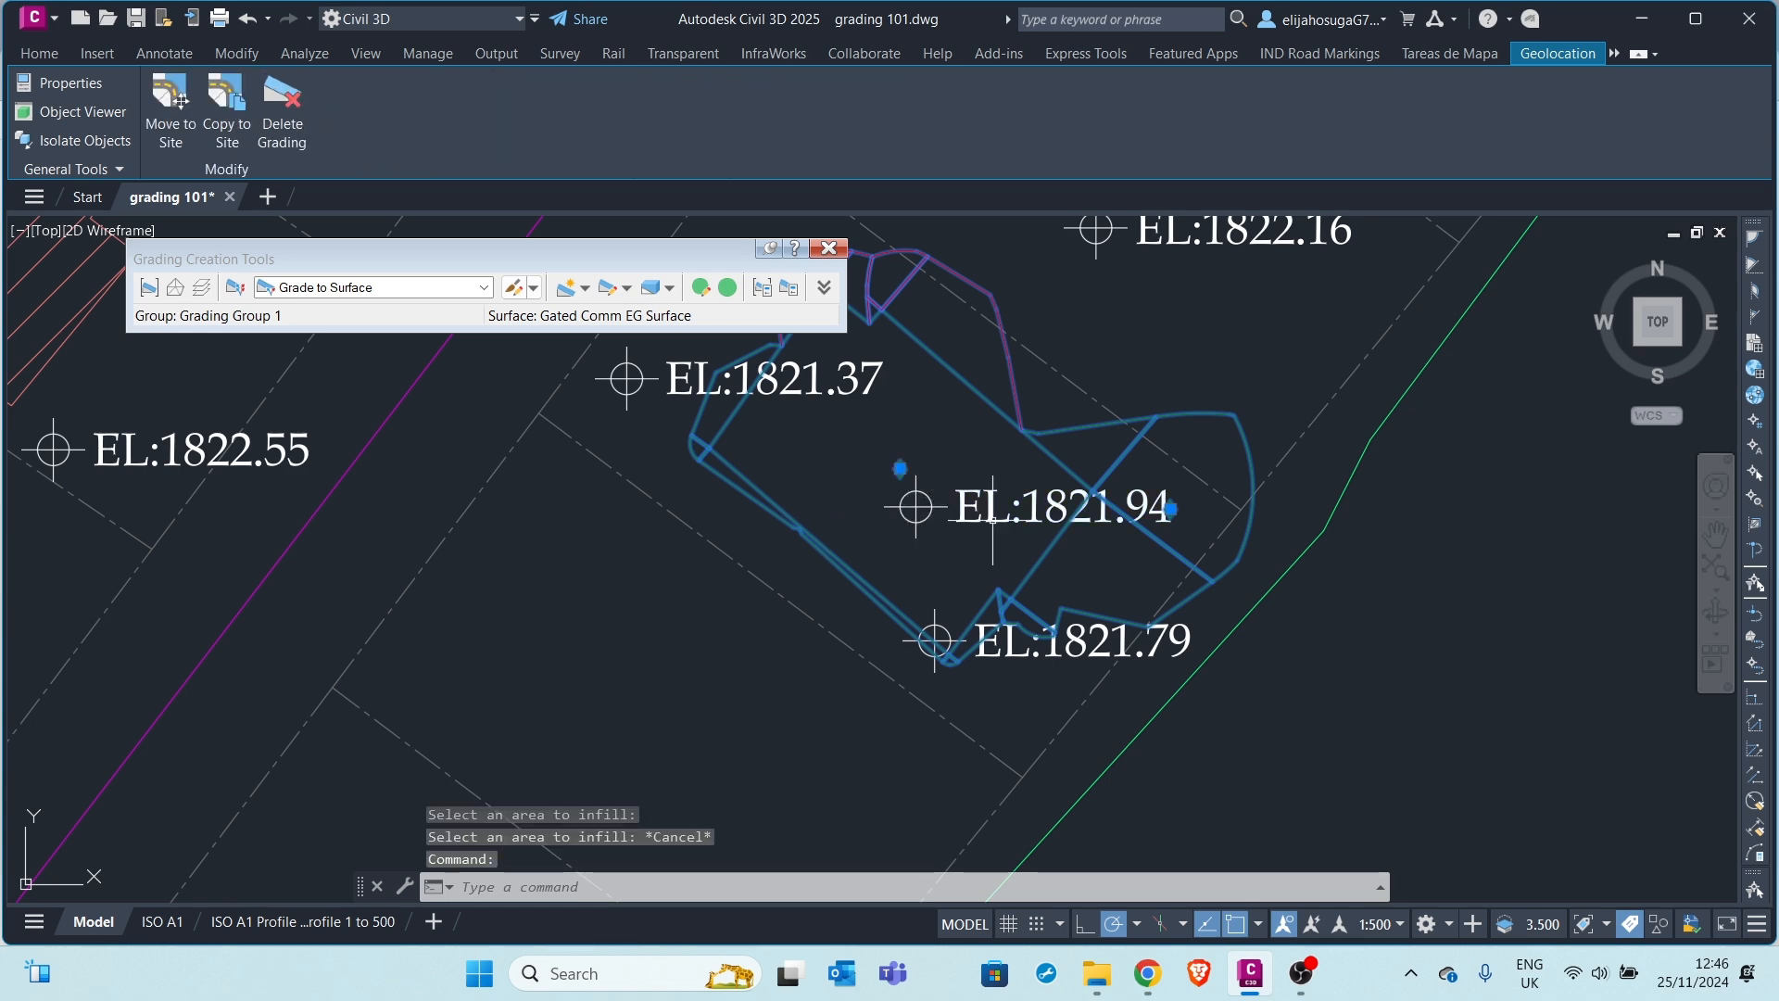
{"action": "scroll", "coordinate": [1009, 433], "scroll_direction": "down", "scroll_amount": 2}
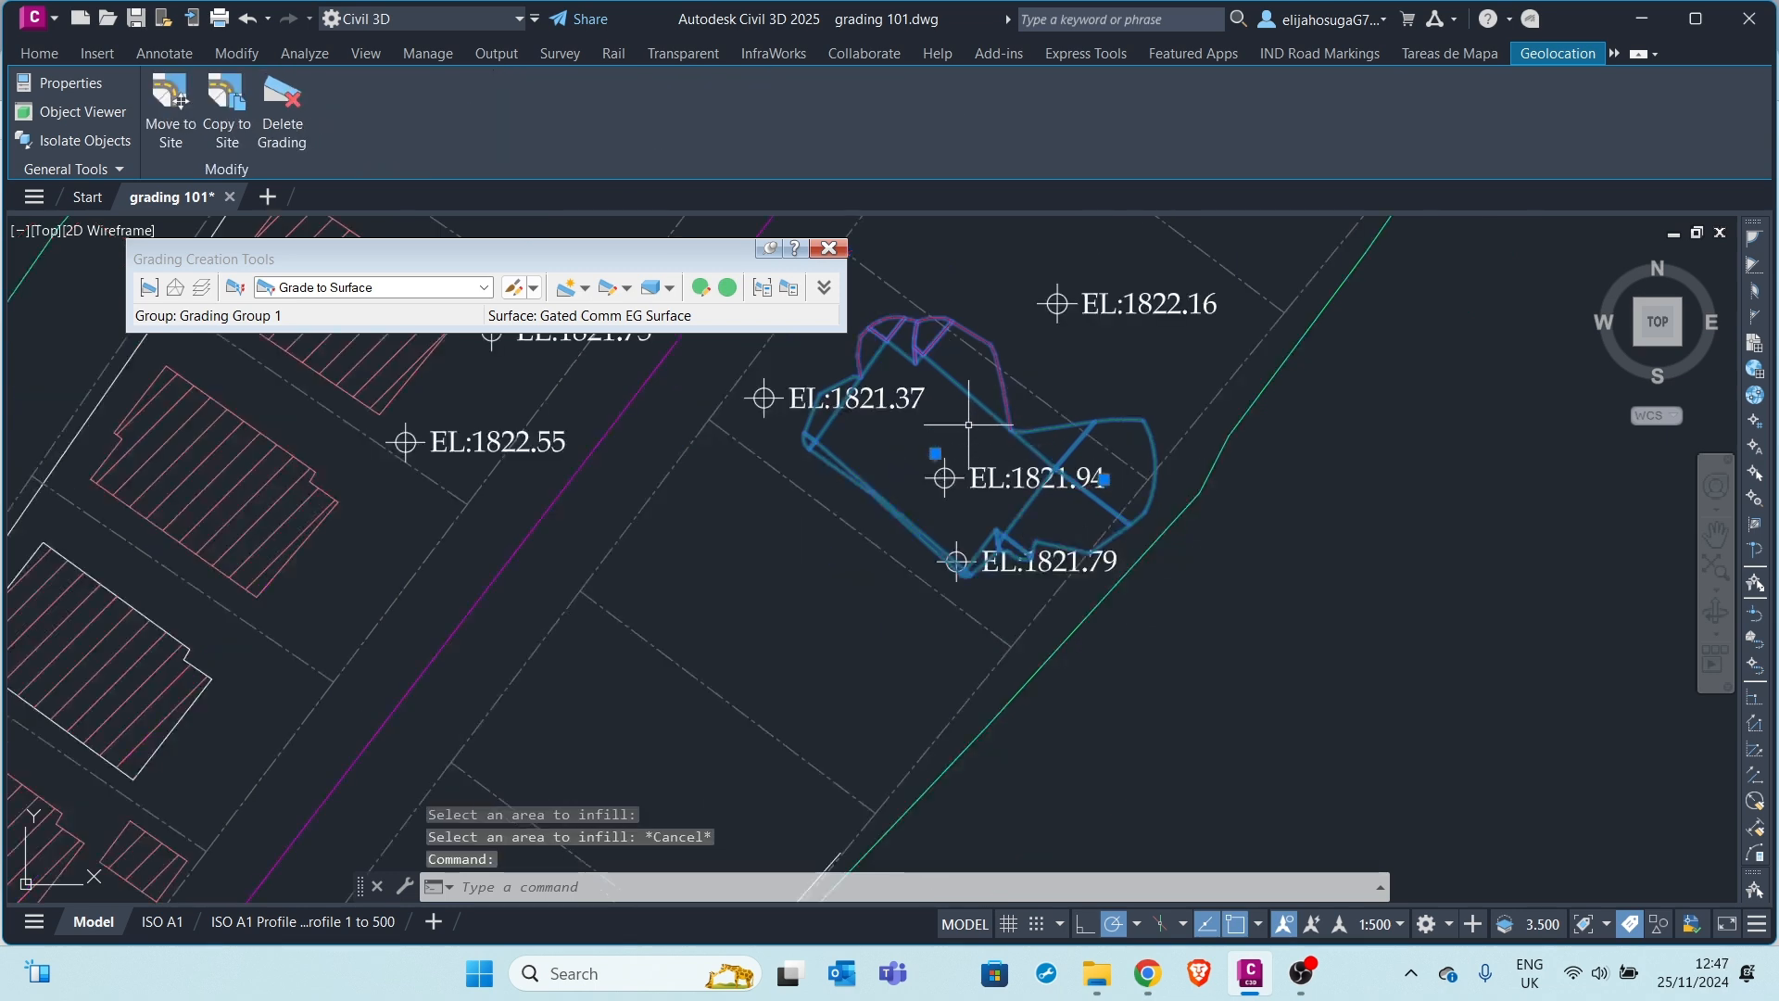
{"action": "right_click", "coordinate": [971, 380]}
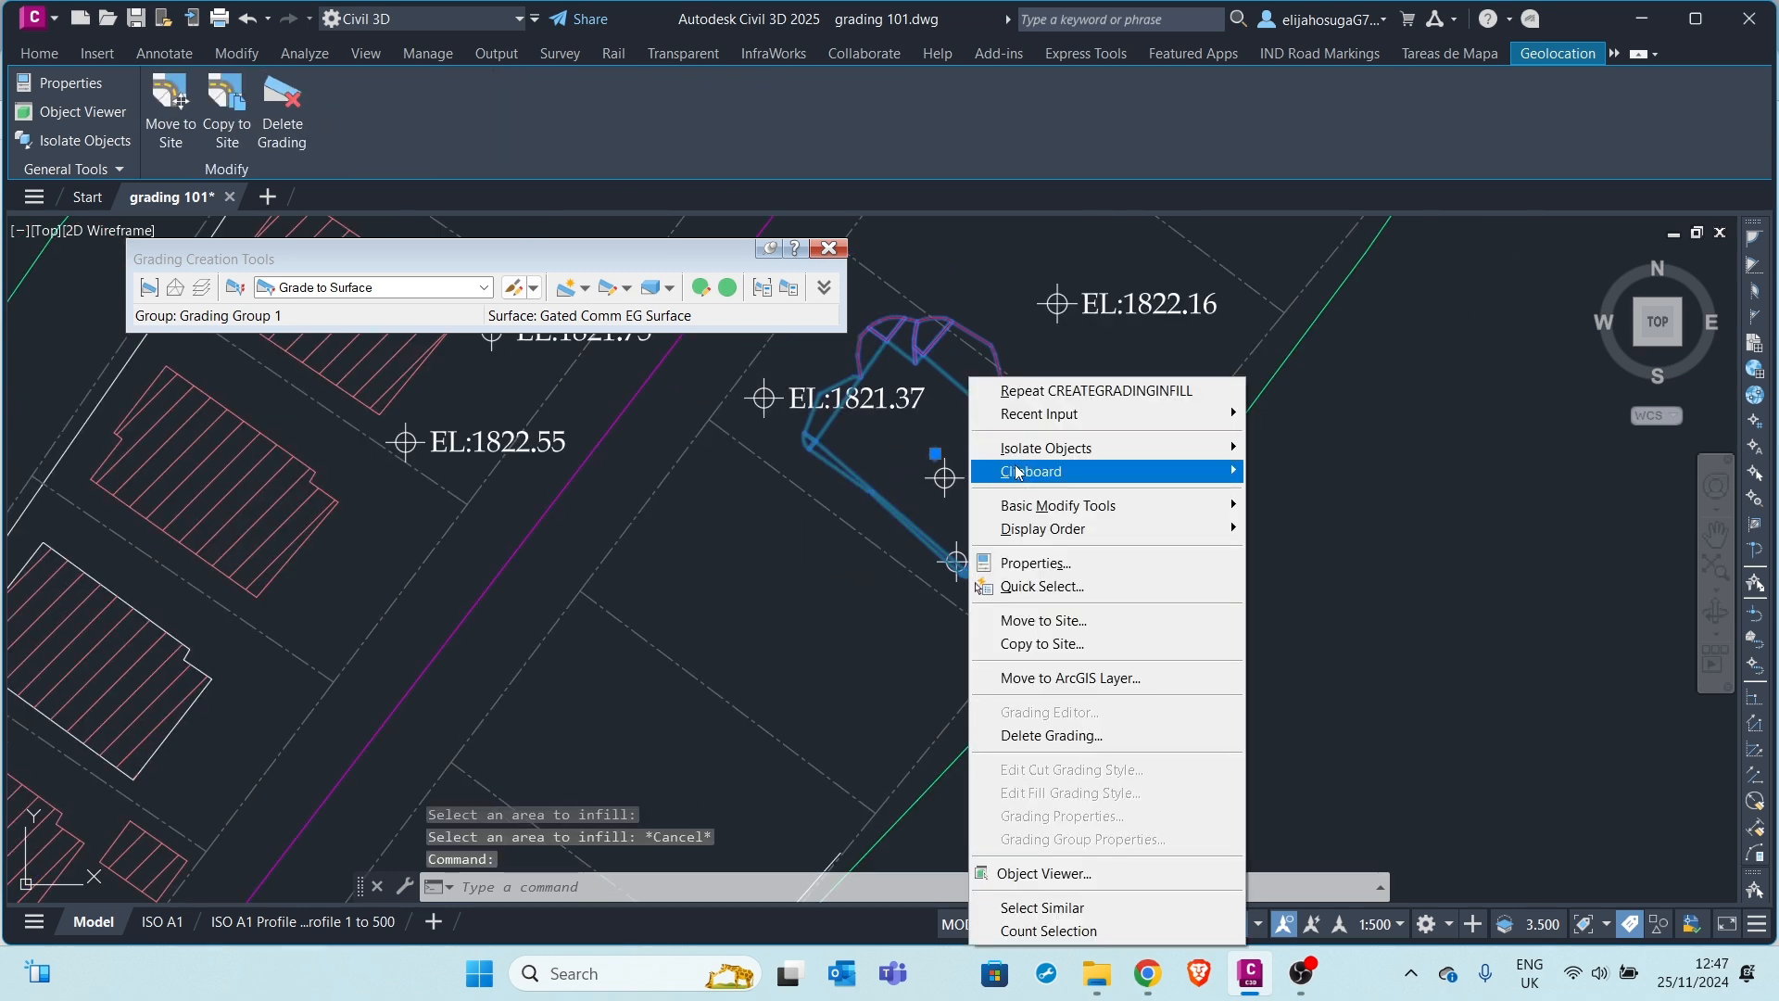
{"action": "left_click", "coordinate": [1028, 875]}
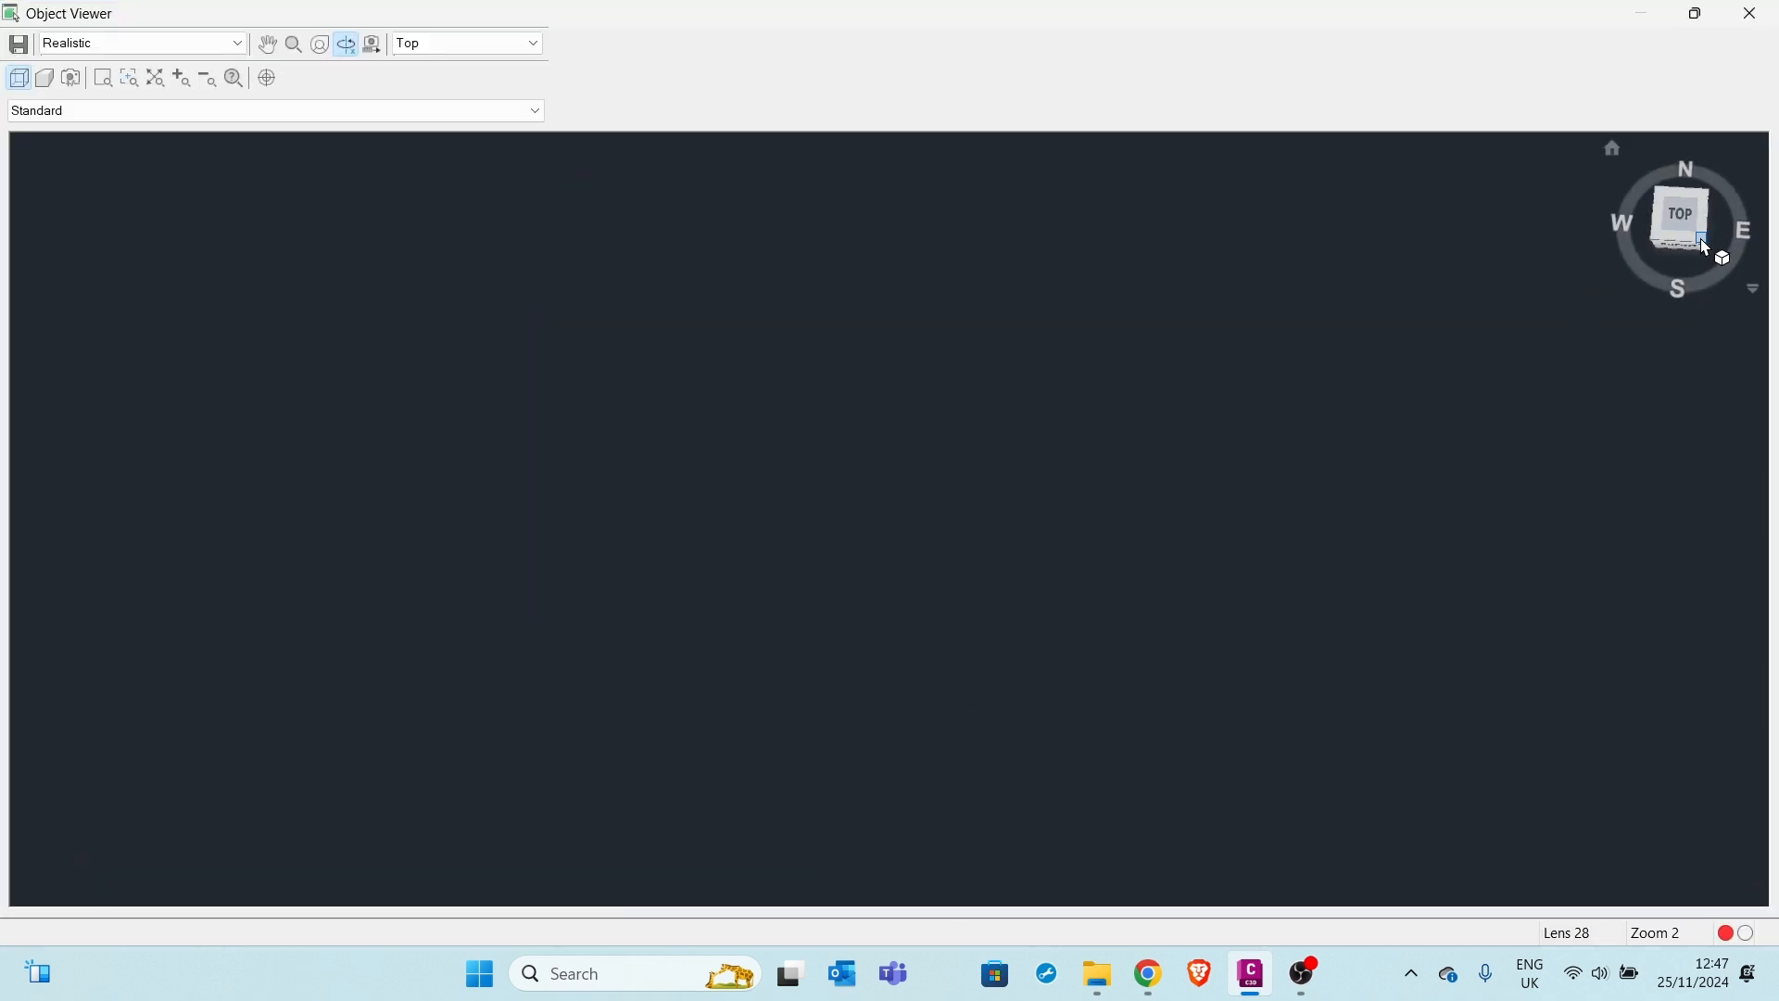
{"action": "left_click", "coordinate": [1700, 237]}
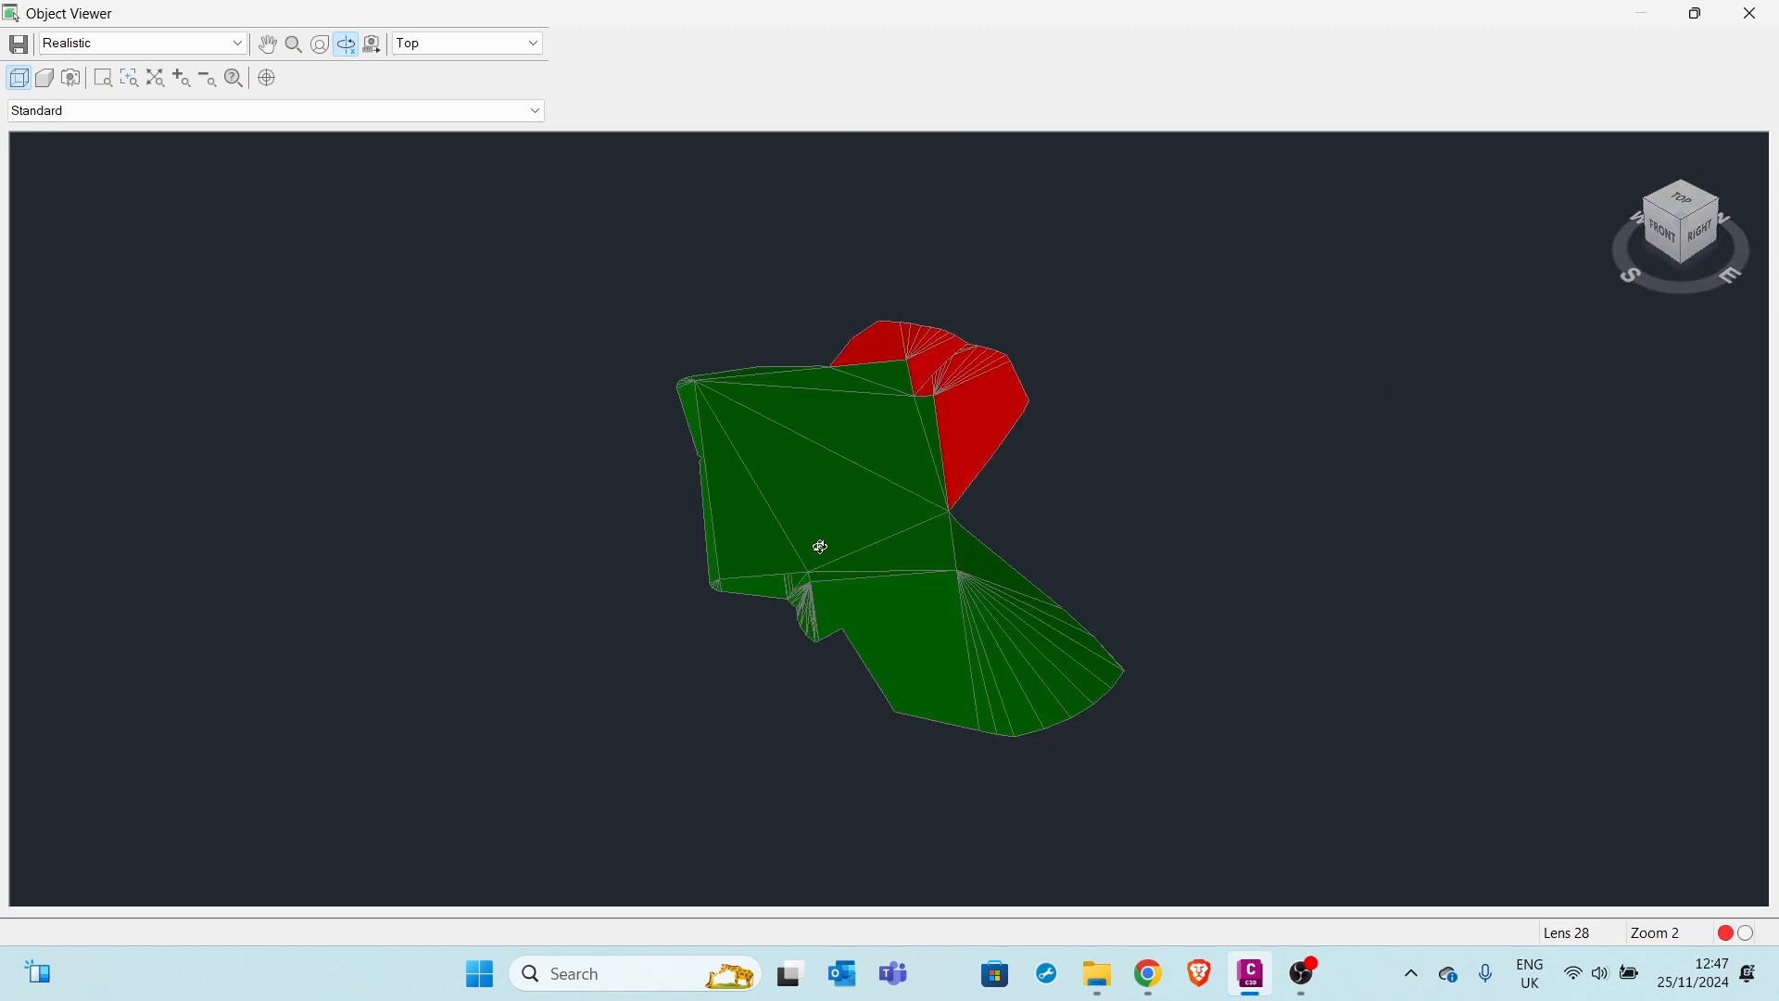
{"action": "scroll", "coordinate": [825, 546], "scroll_direction": "up", "scroll_amount": 5}
{"action": "scroll", "coordinate": [829, 547], "scroll_direction": "down", "scroll_amount": 5}
{"action": "left_click", "coordinate": [1752, 13]}
{"action": "scroll", "coordinate": [970, 507], "scroll_direction": "up", "scroll_amount": 2}
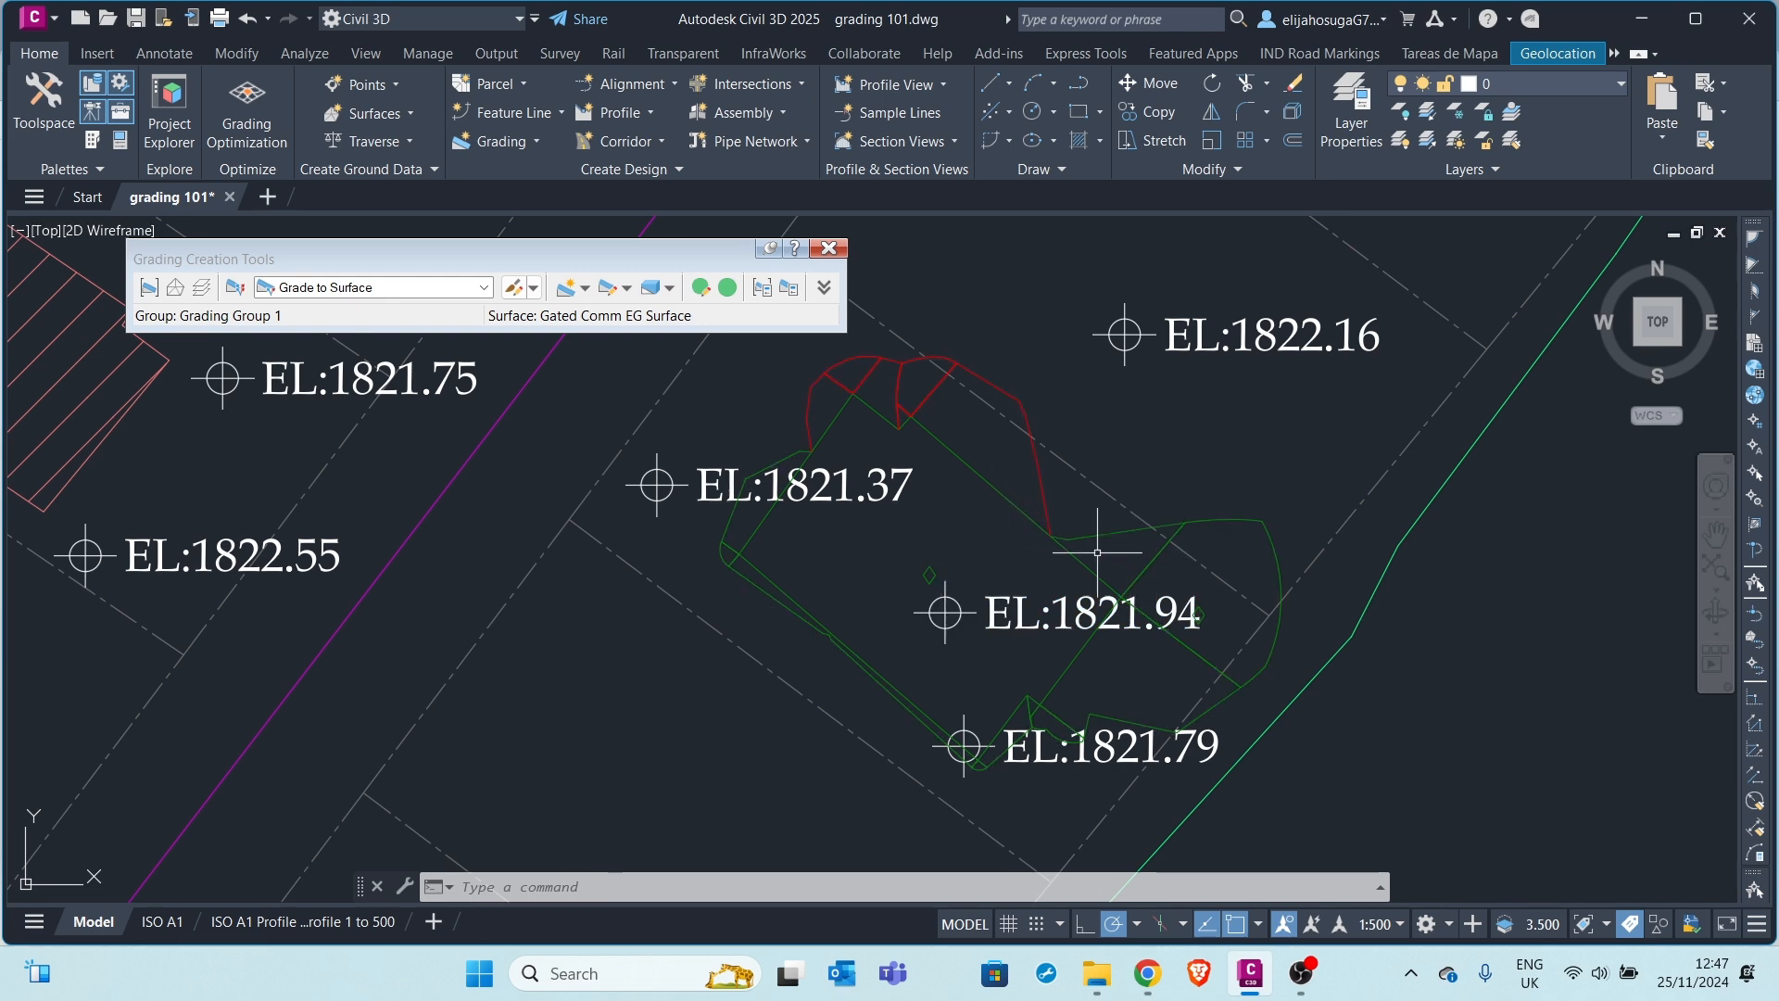
Select the footprint grading and open its parameters in the Grading Editor
{"action": "left_click", "coordinate": [1204, 611]}
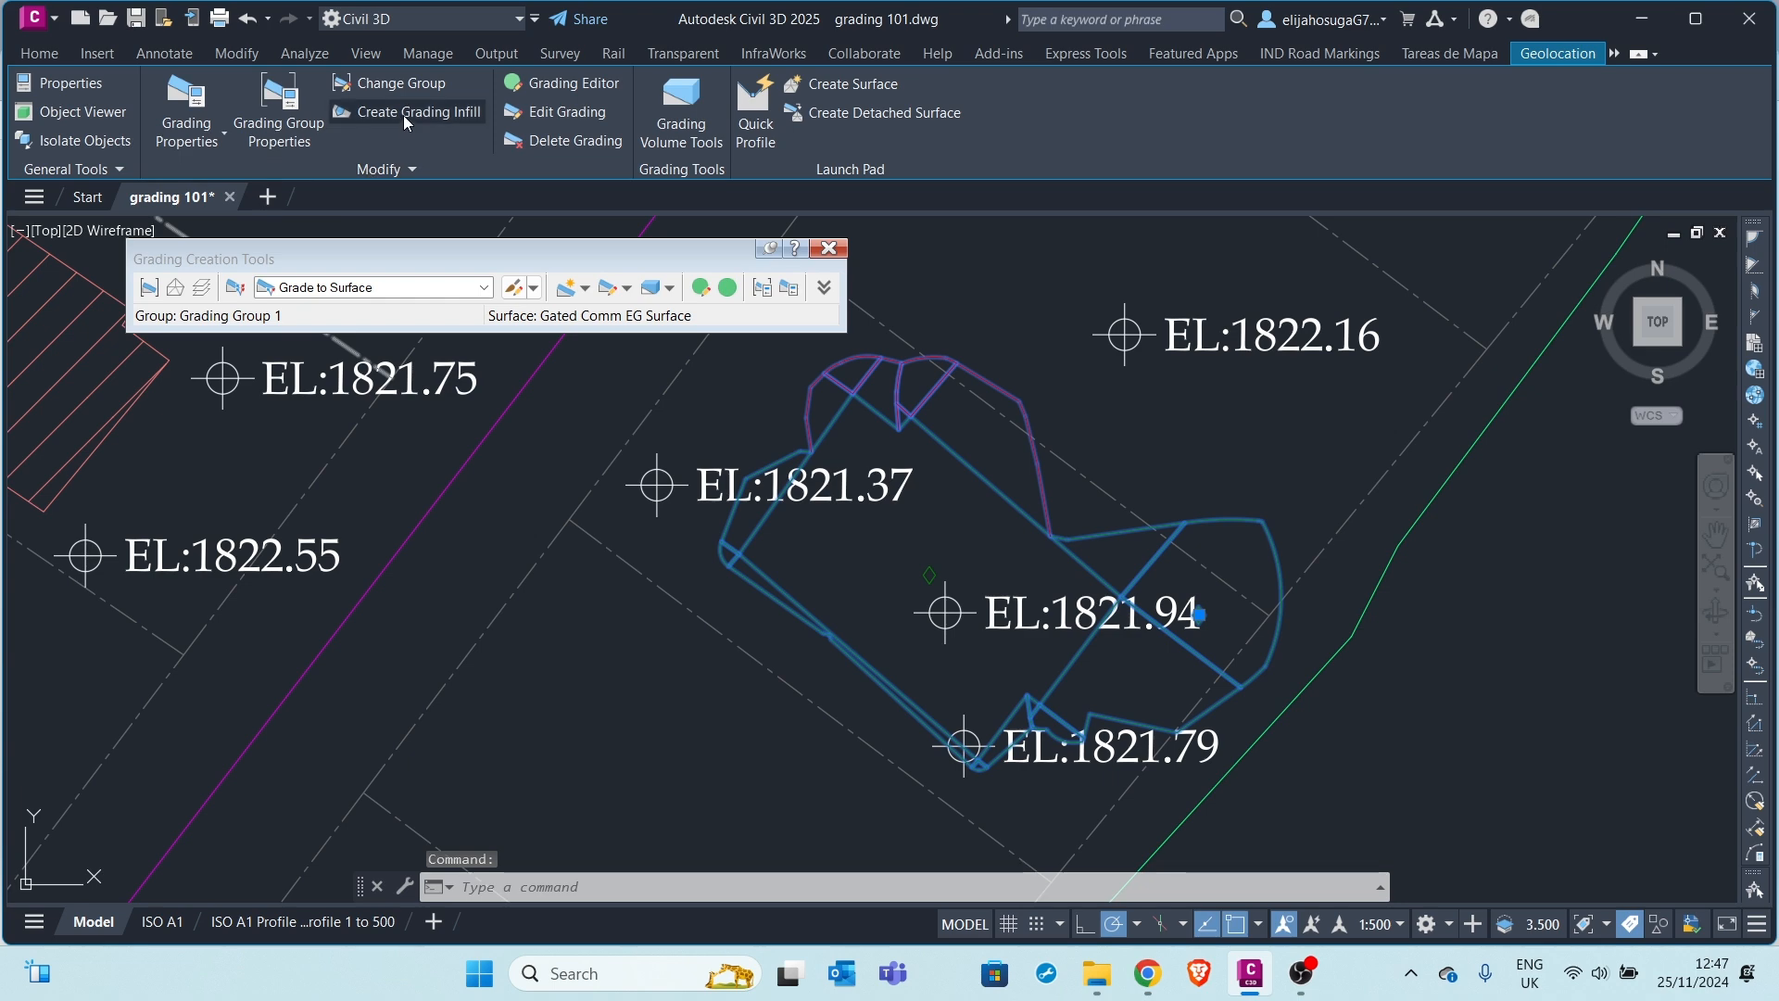
{"action": "left_click", "coordinate": [565, 113]}
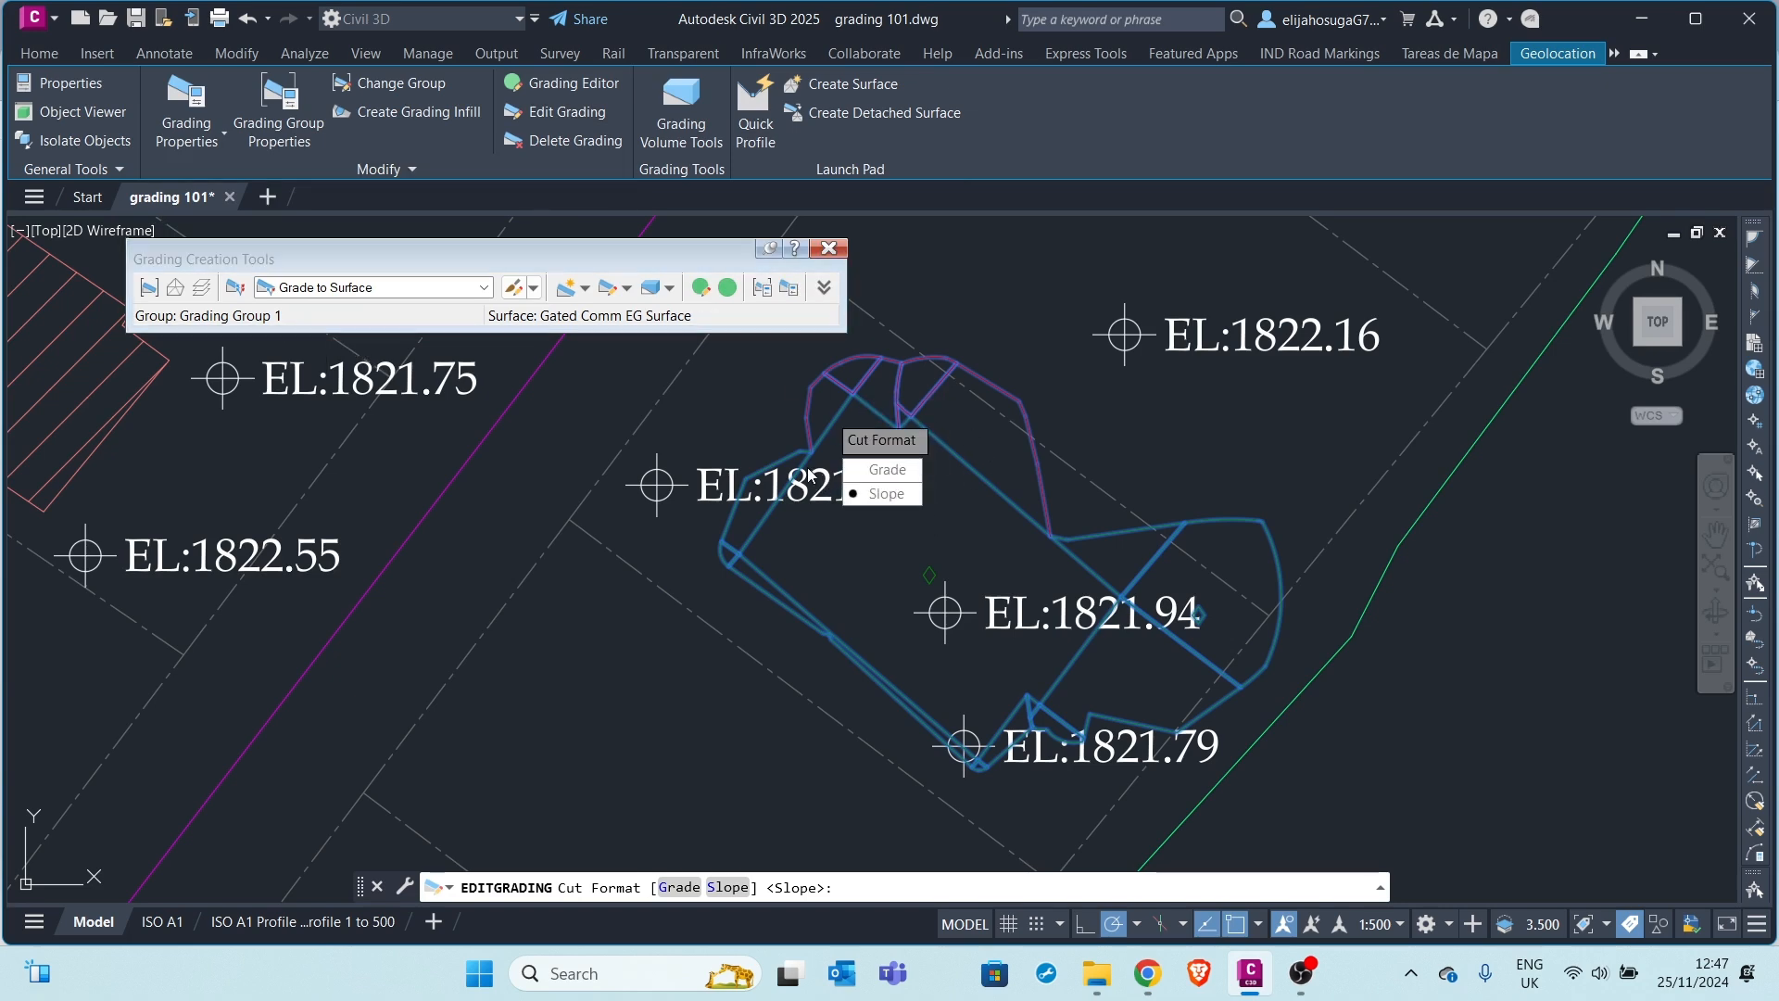
{"action": "key", "text": "Escape"}
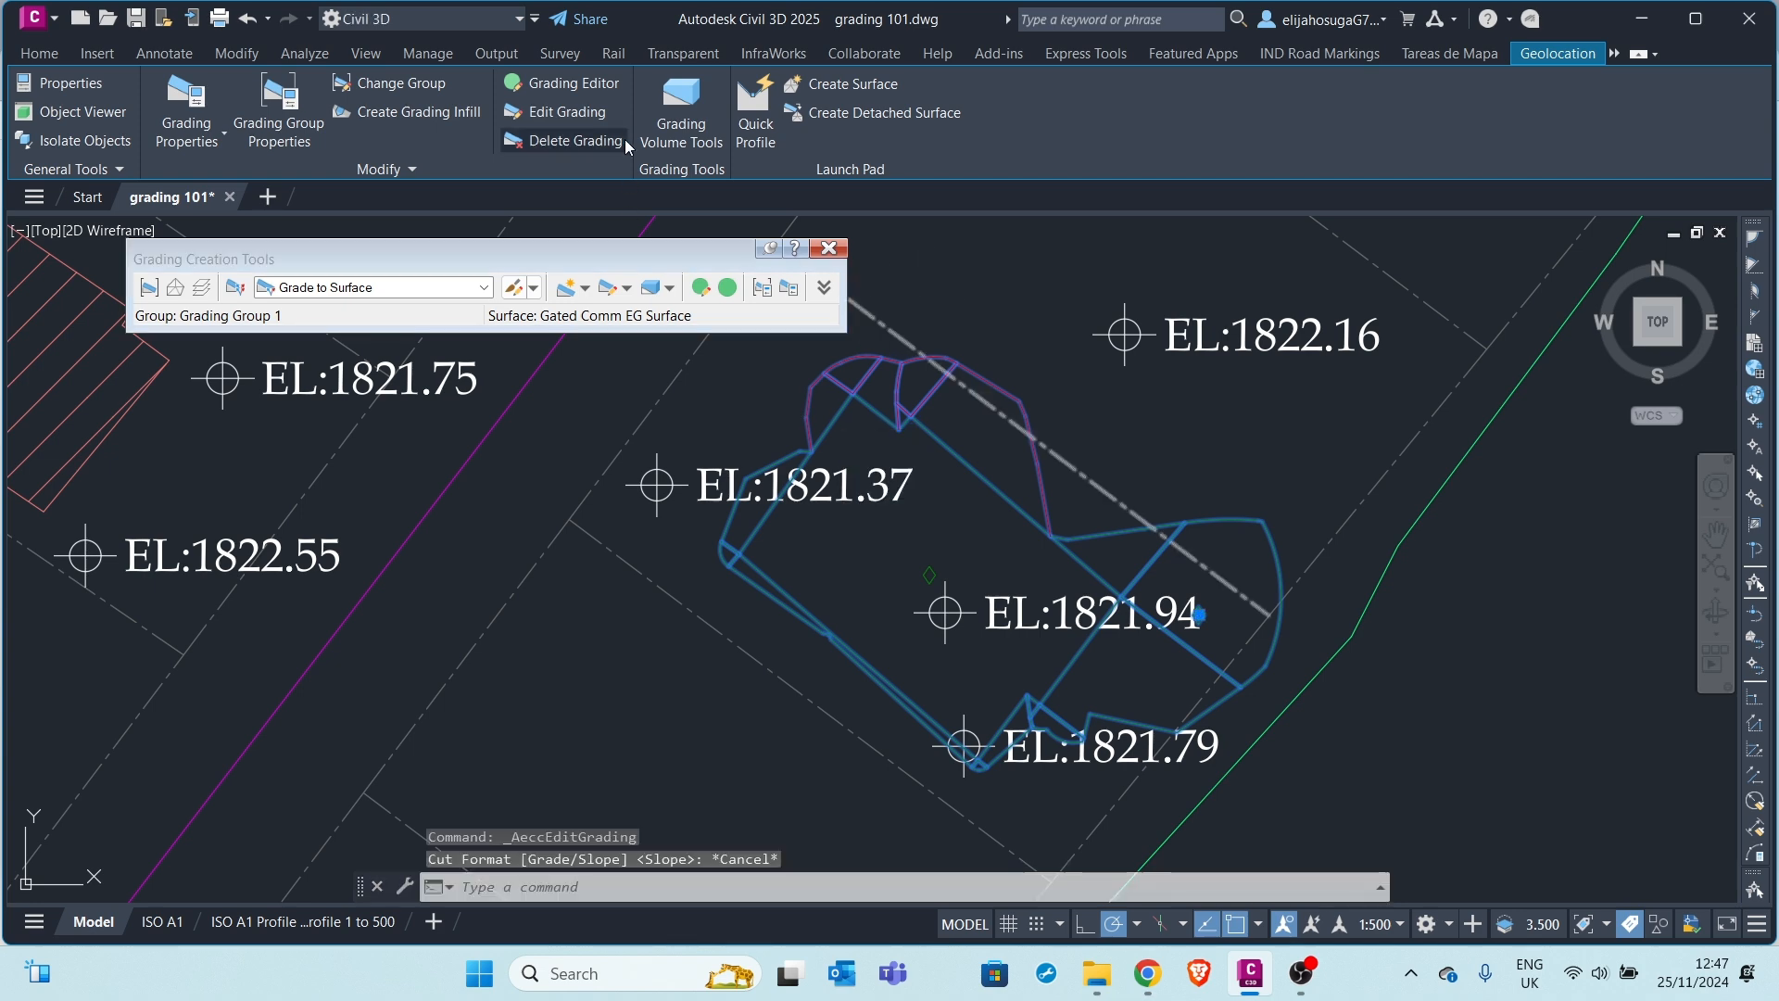
{"action": "left_click", "coordinate": [566, 83]}
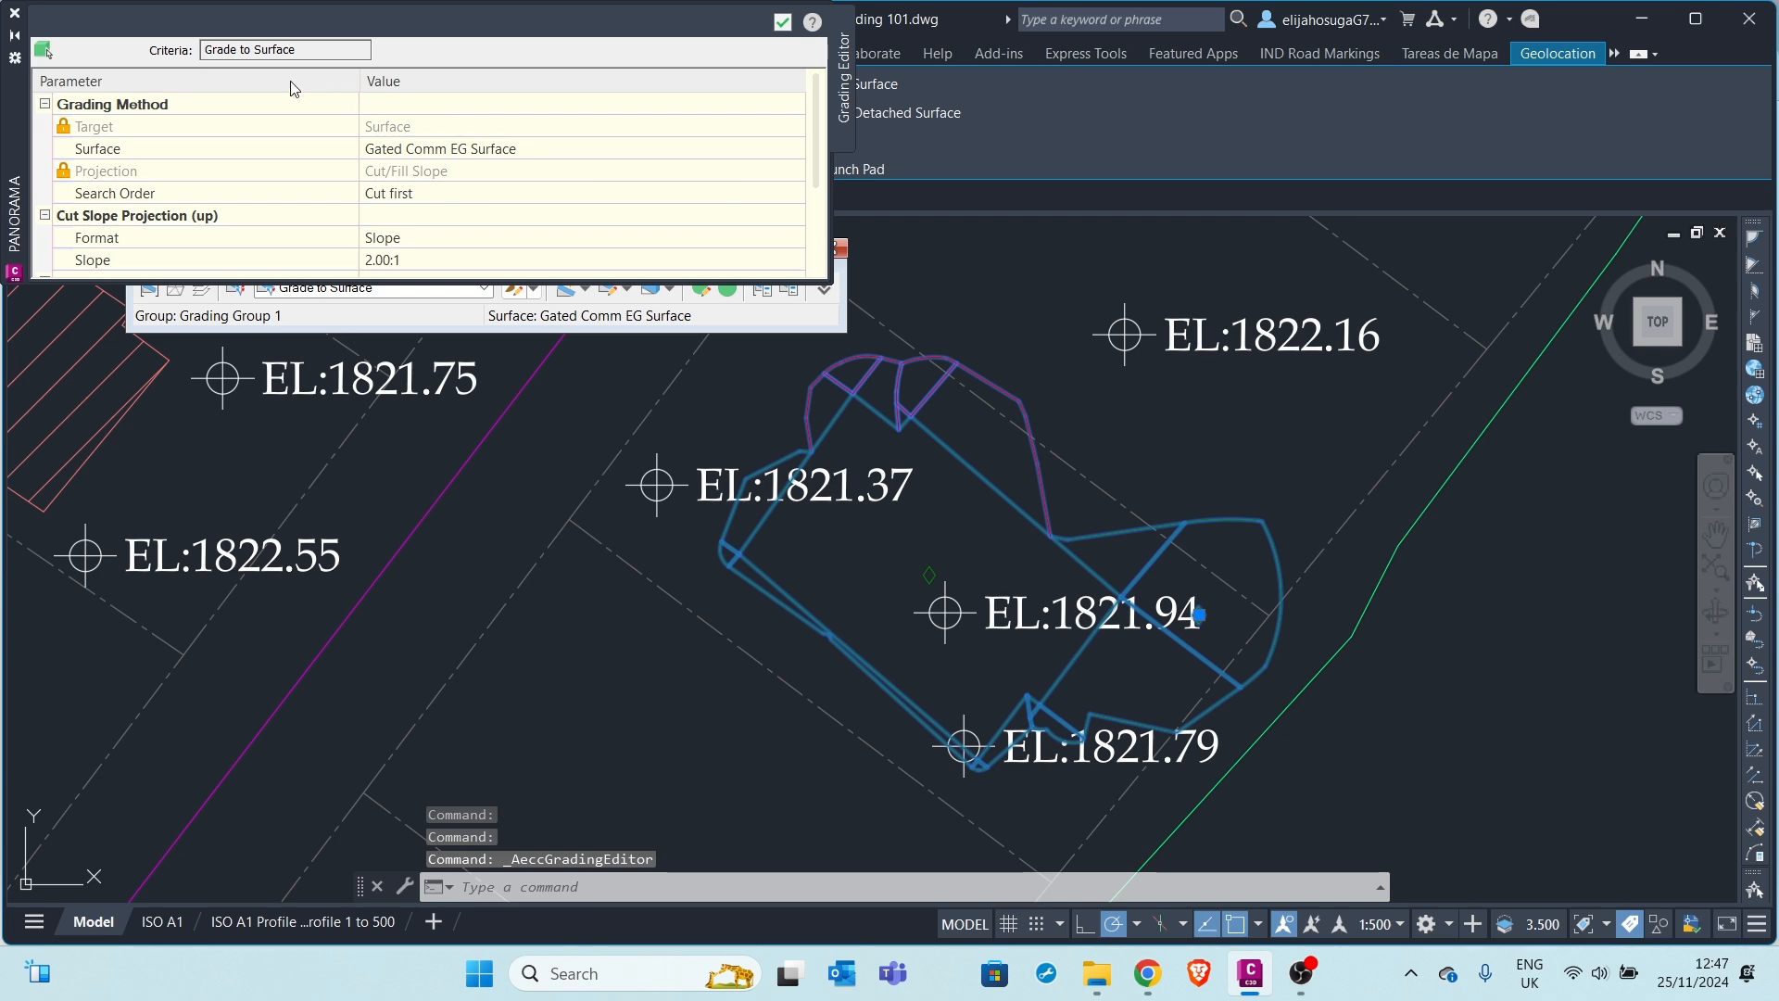
{"action": "scroll", "coordinate": [358, 134], "scroll_direction": "down", "scroll_amount": 1}
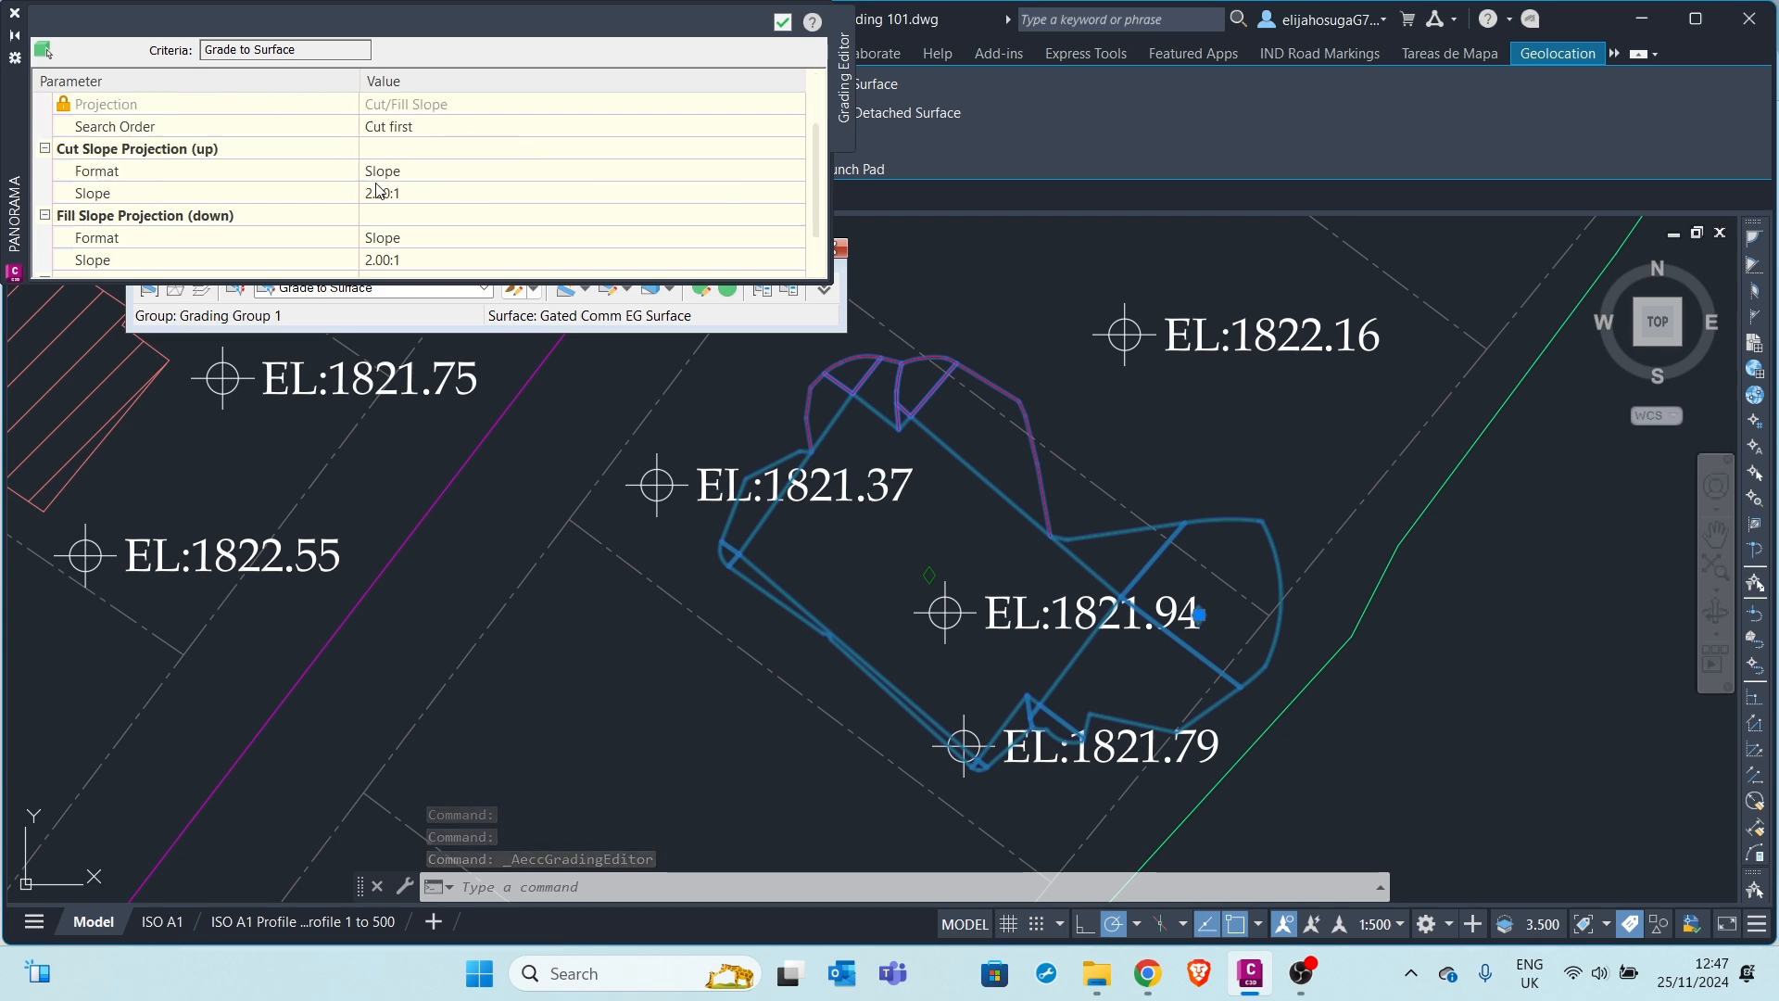
Change the cut and fill slopes from 2.00:1 to 1.00:1 and close the editor
{"action": "left_click", "coordinate": [399, 193]}
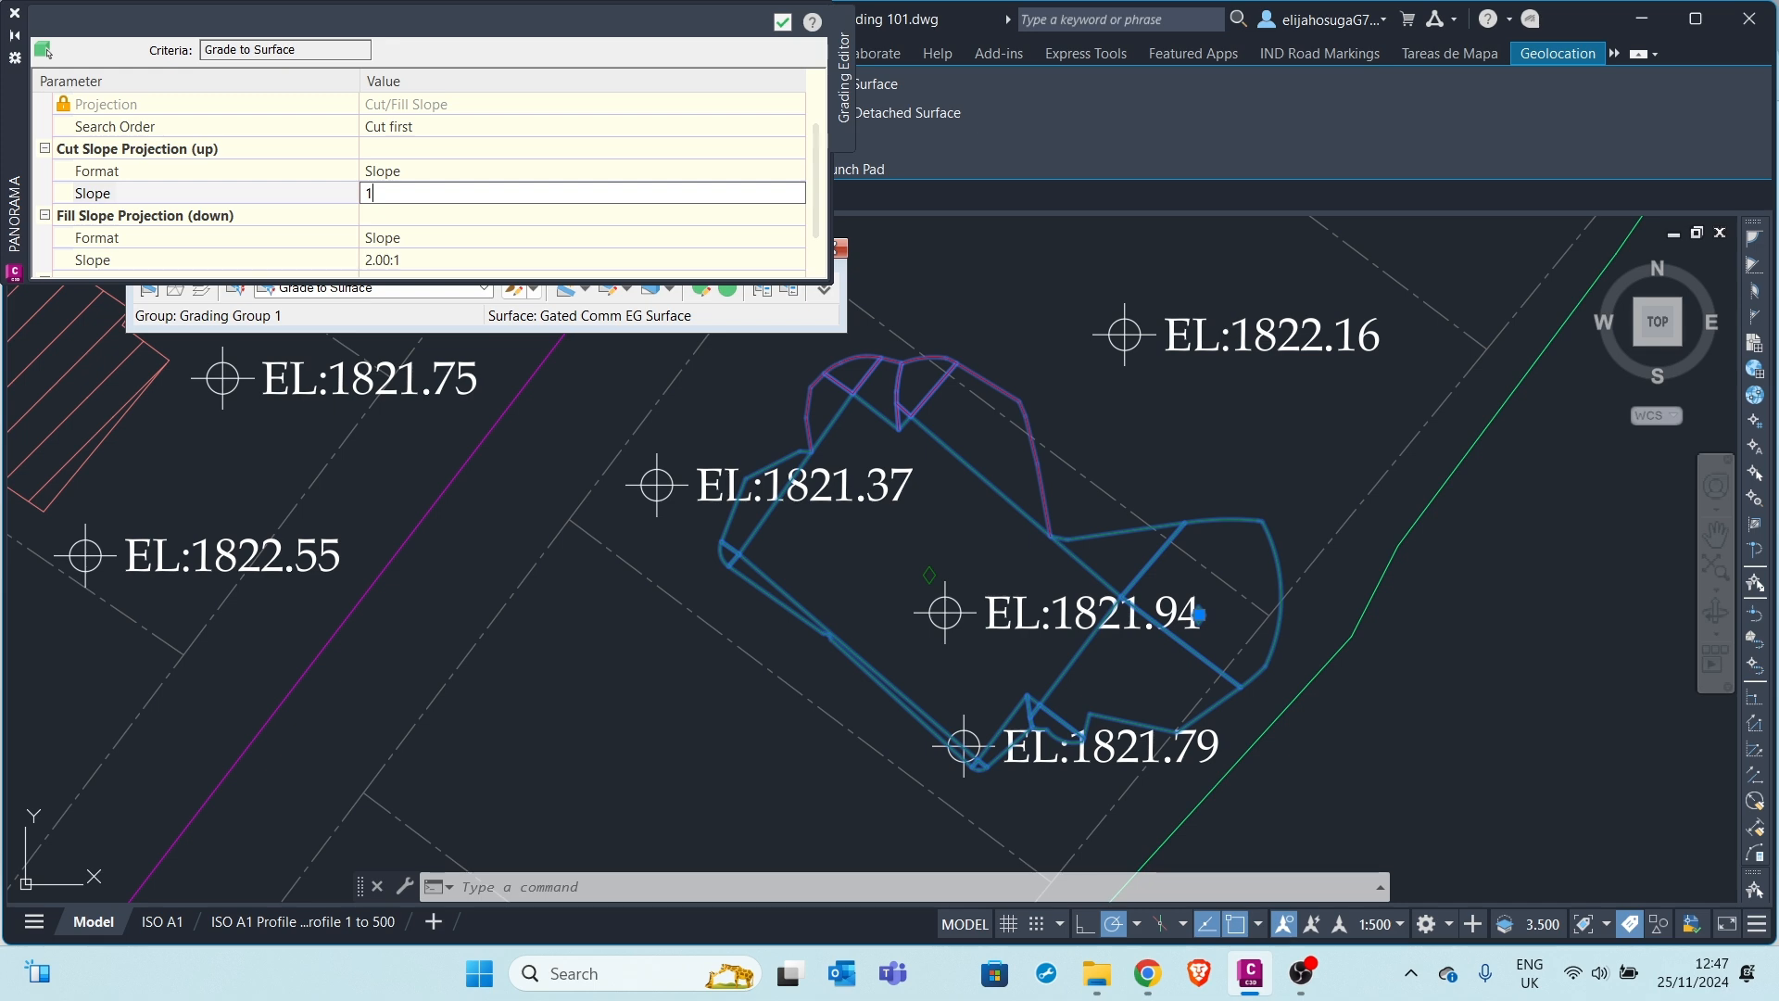
{"action": "type", "text": "1"}
{"action": "key", "text": "Return"}
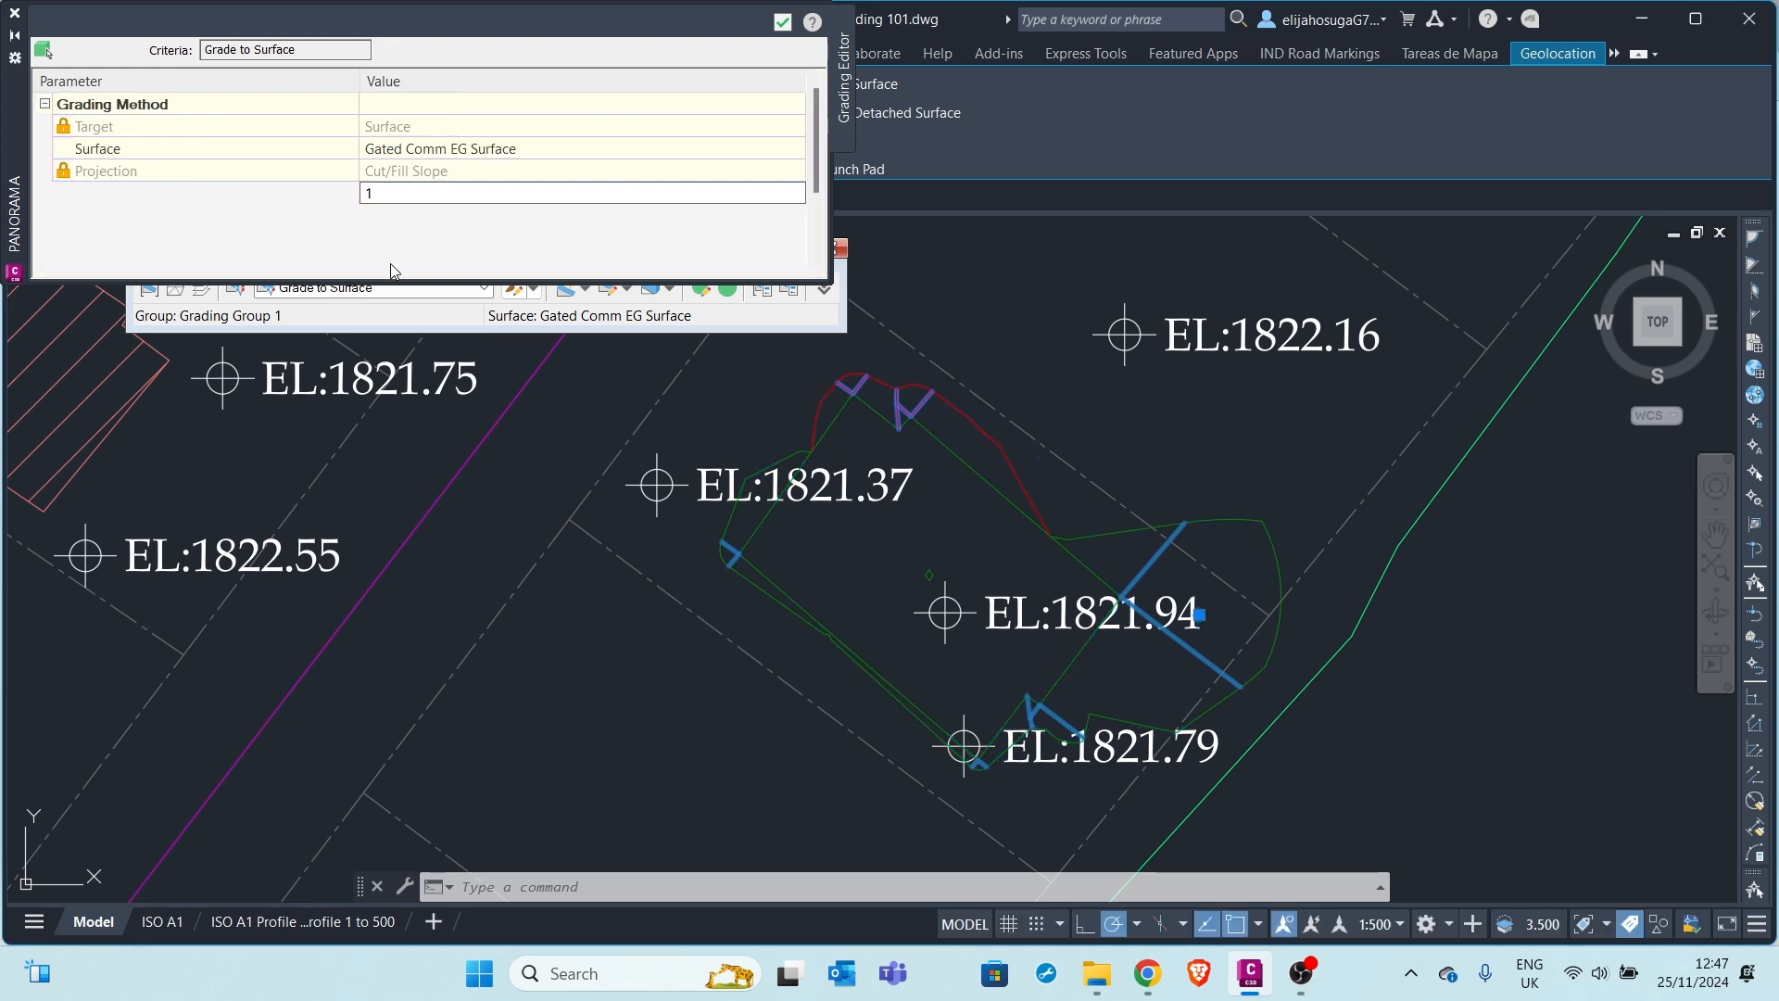
{"action": "left_click", "coordinate": [415, 195]}
{"action": "left_click", "coordinate": [400, 258]}
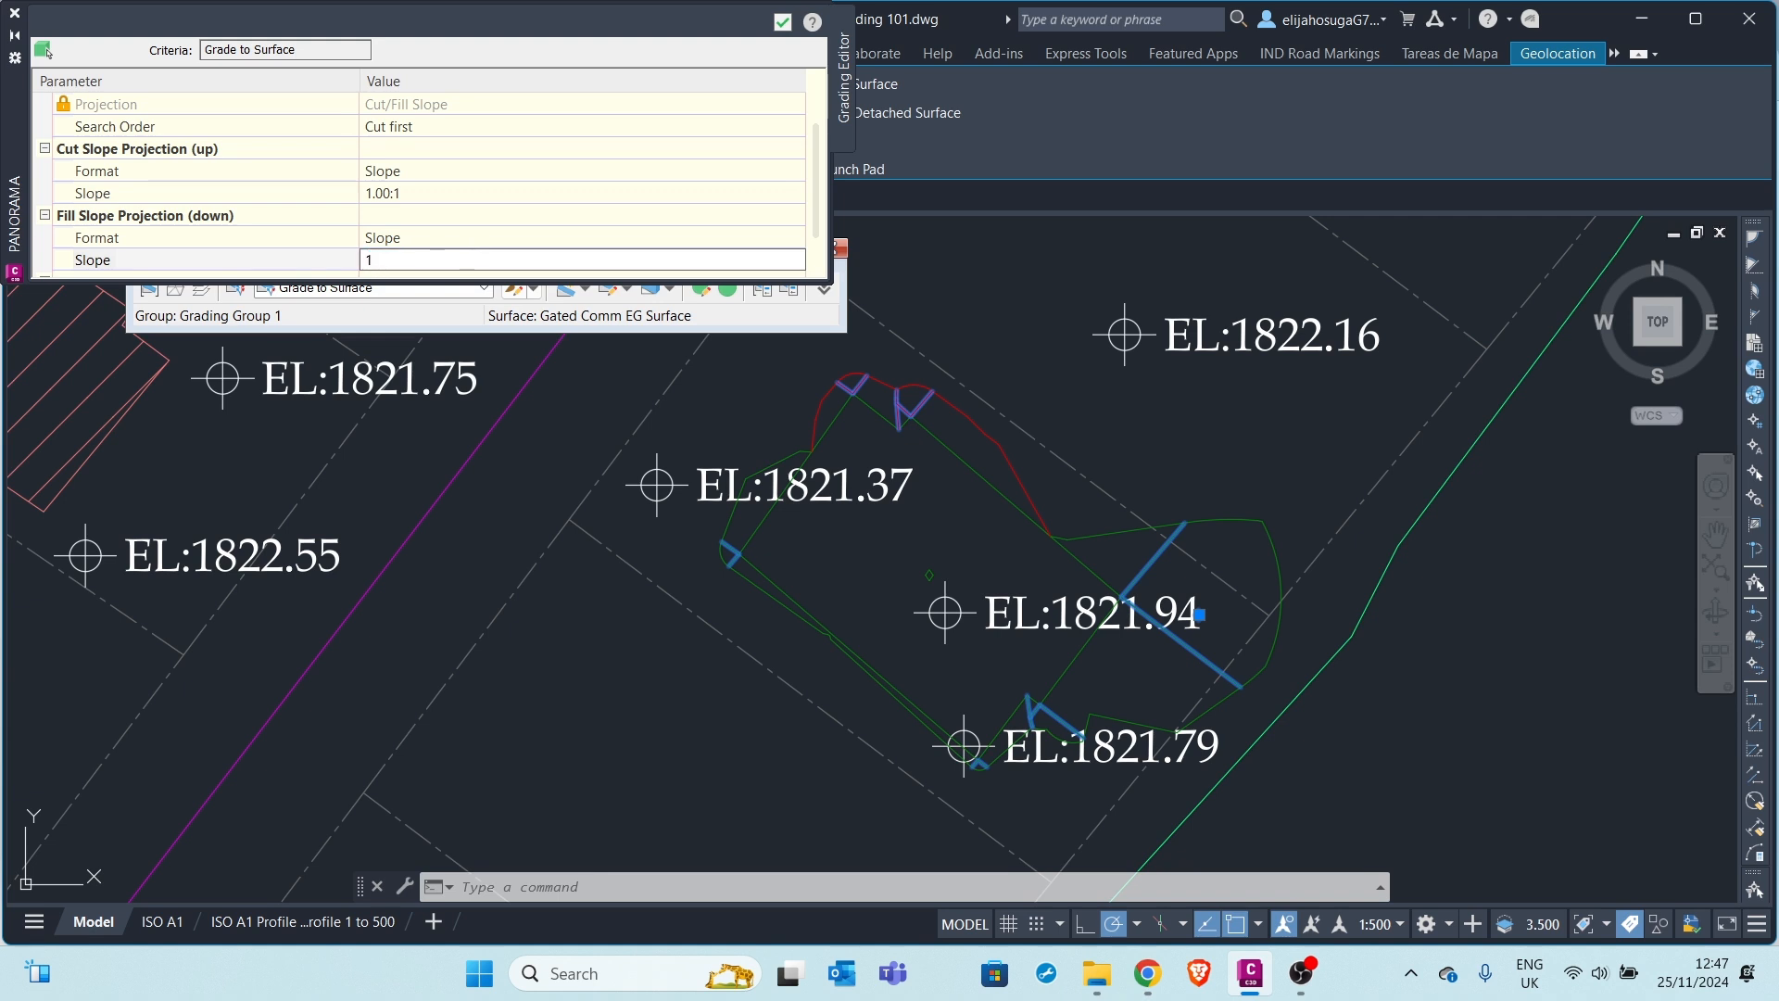
{"action": "type", "text": "1"}
{"action": "key", "text": "Return"}
{"action": "scroll", "coordinate": [489, 191], "scroll_direction": "down", "scroll_amount": 3}
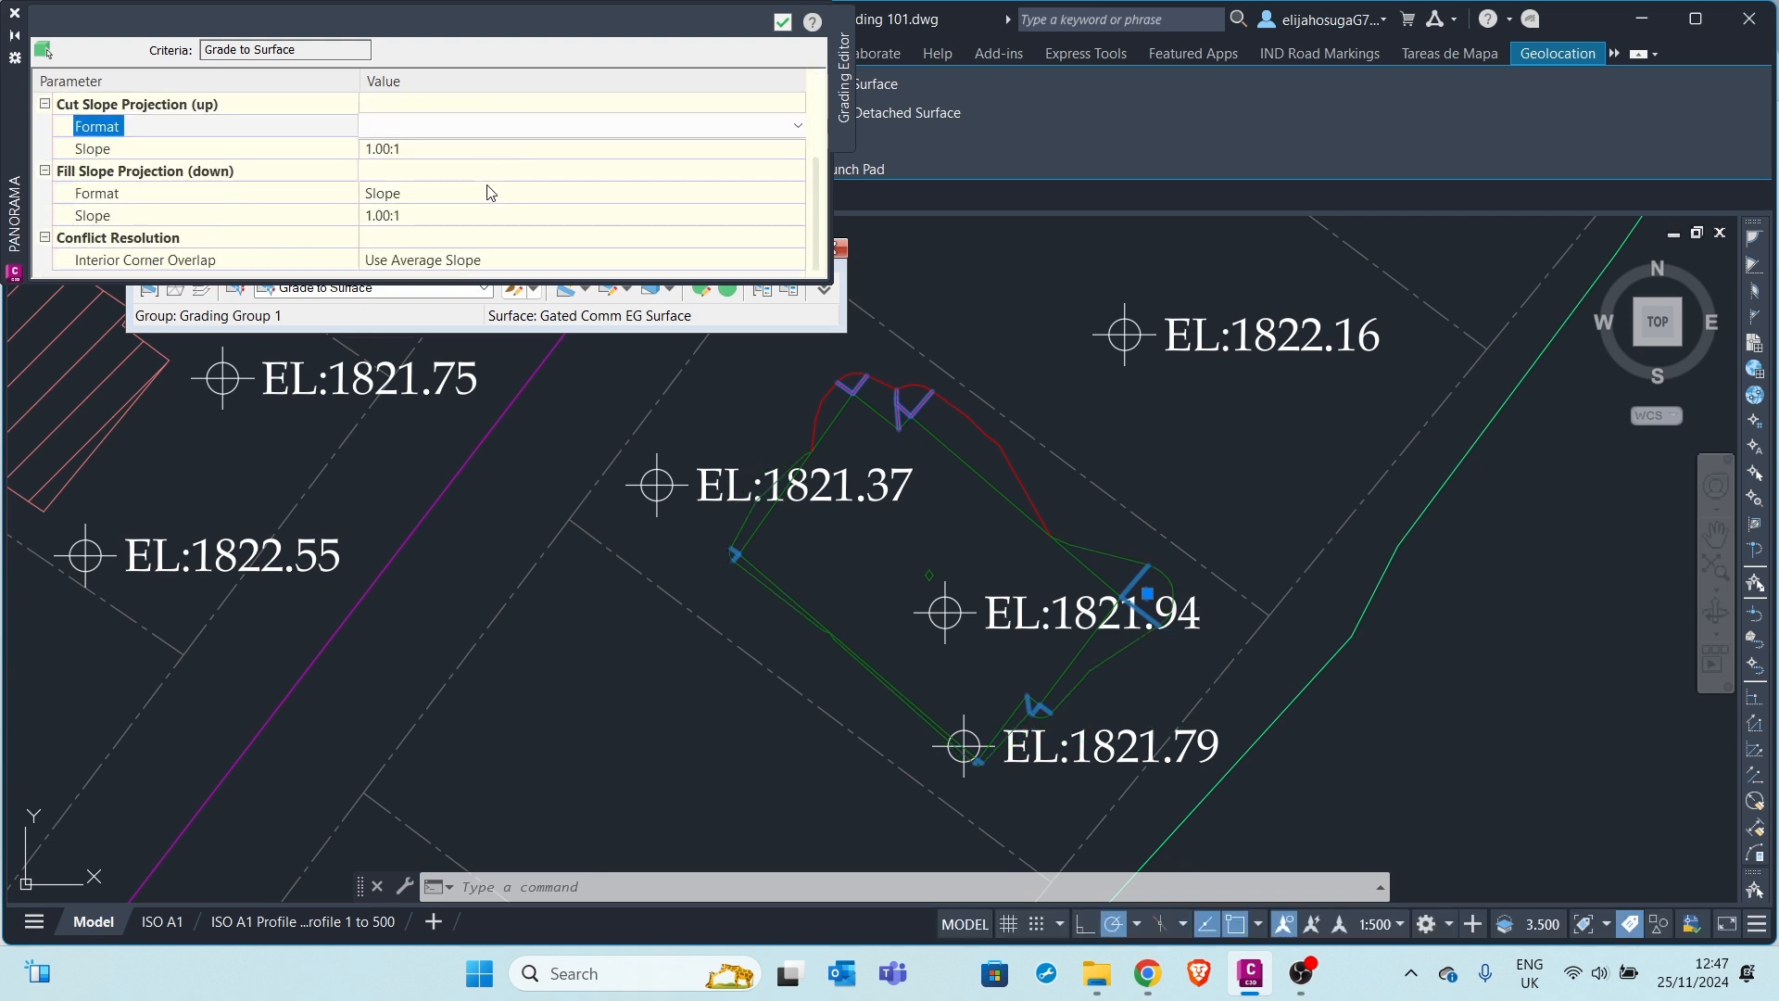
{"action": "left_click", "coordinate": [373, 123]}
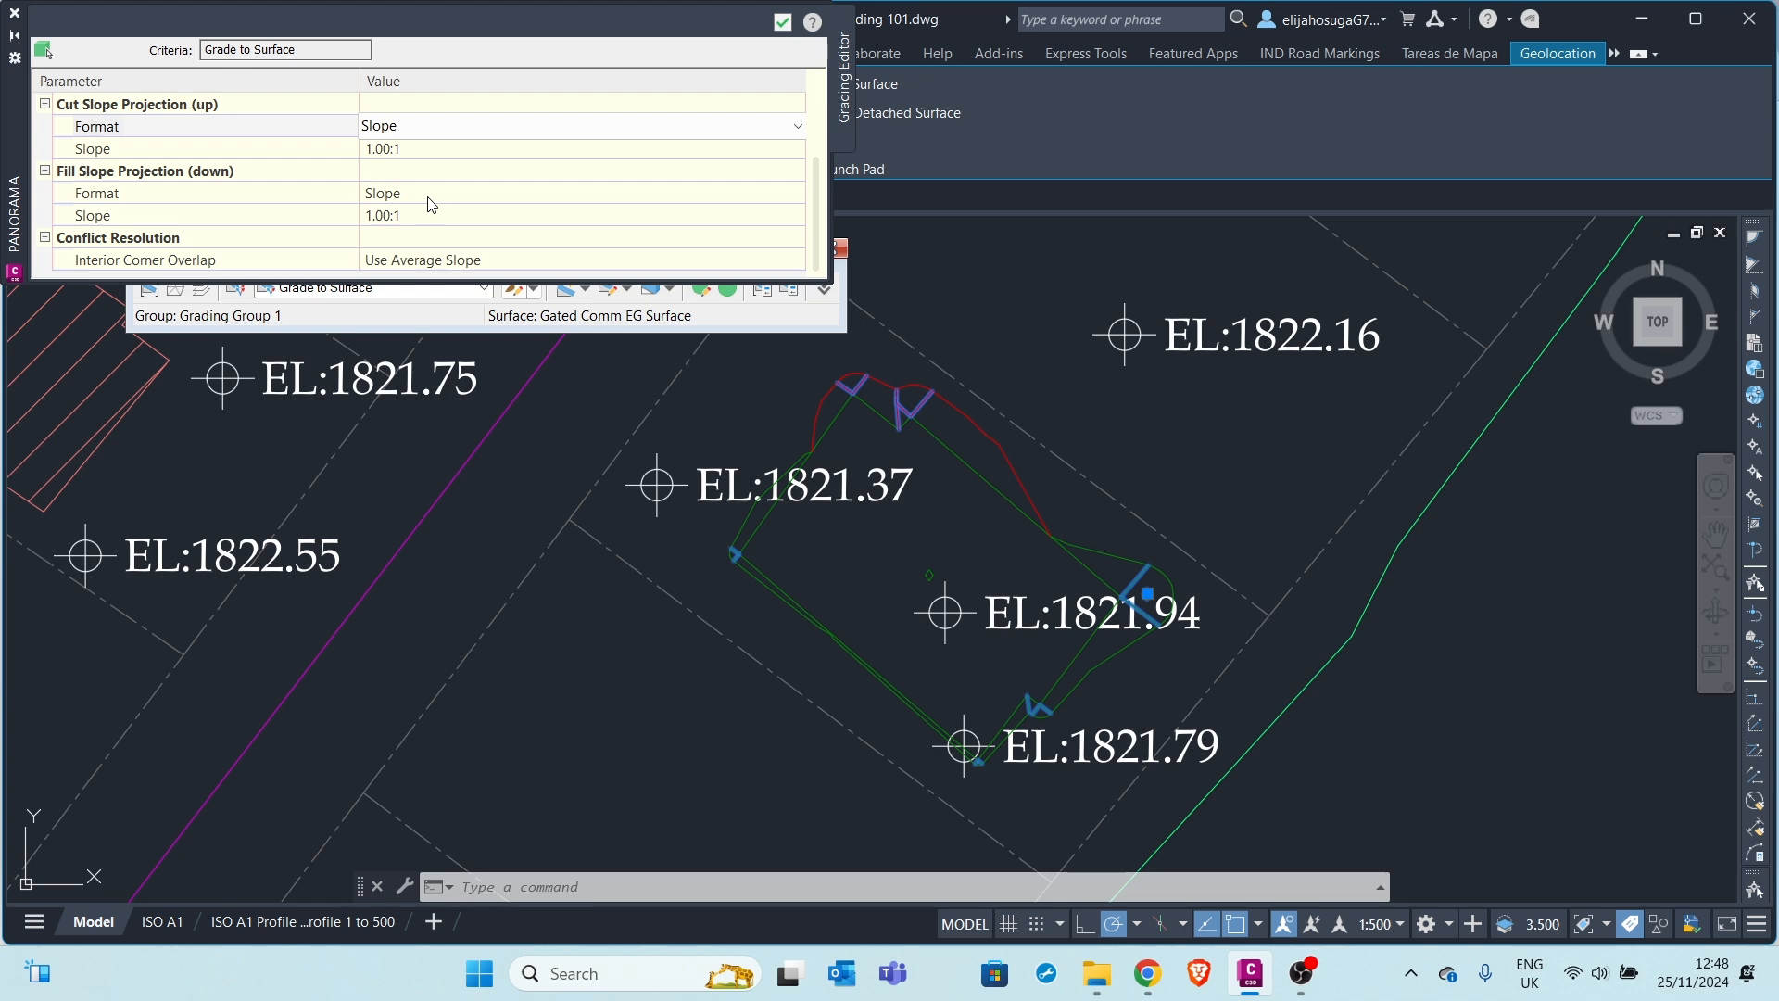
{"action": "scroll", "coordinate": [431, 204], "scroll_direction": "up", "scroll_amount": 3}
{"action": "left_click", "coordinate": [783, 21]}
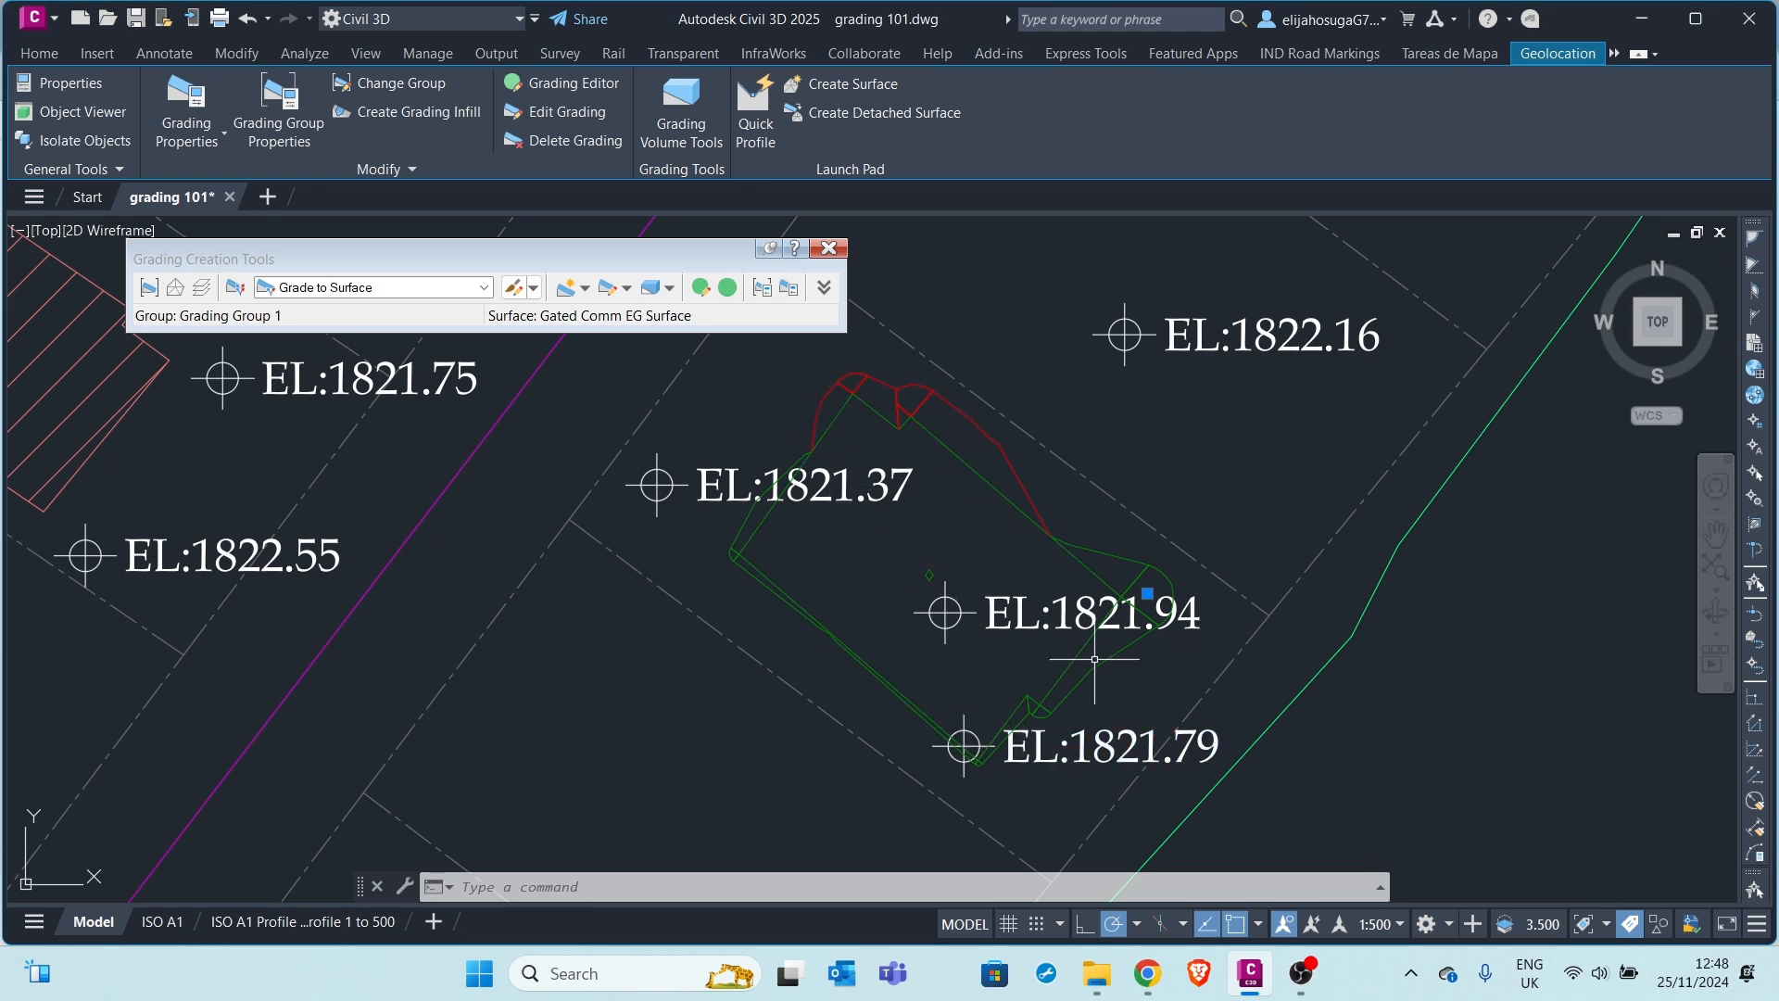
Select the house grading and show it in the Object Viewer
{"action": "scroll", "coordinate": [1126, 609], "scroll_direction": "up", "scroll_amount": 2}
{"action": "scroll", "coordinate": [1126, 609], "scroll_direction": "down", "scroll_amount": 2}
{"action": "middle_click_drag", "start_coordinate": [962, 531], "coordinate": [973, 549]}
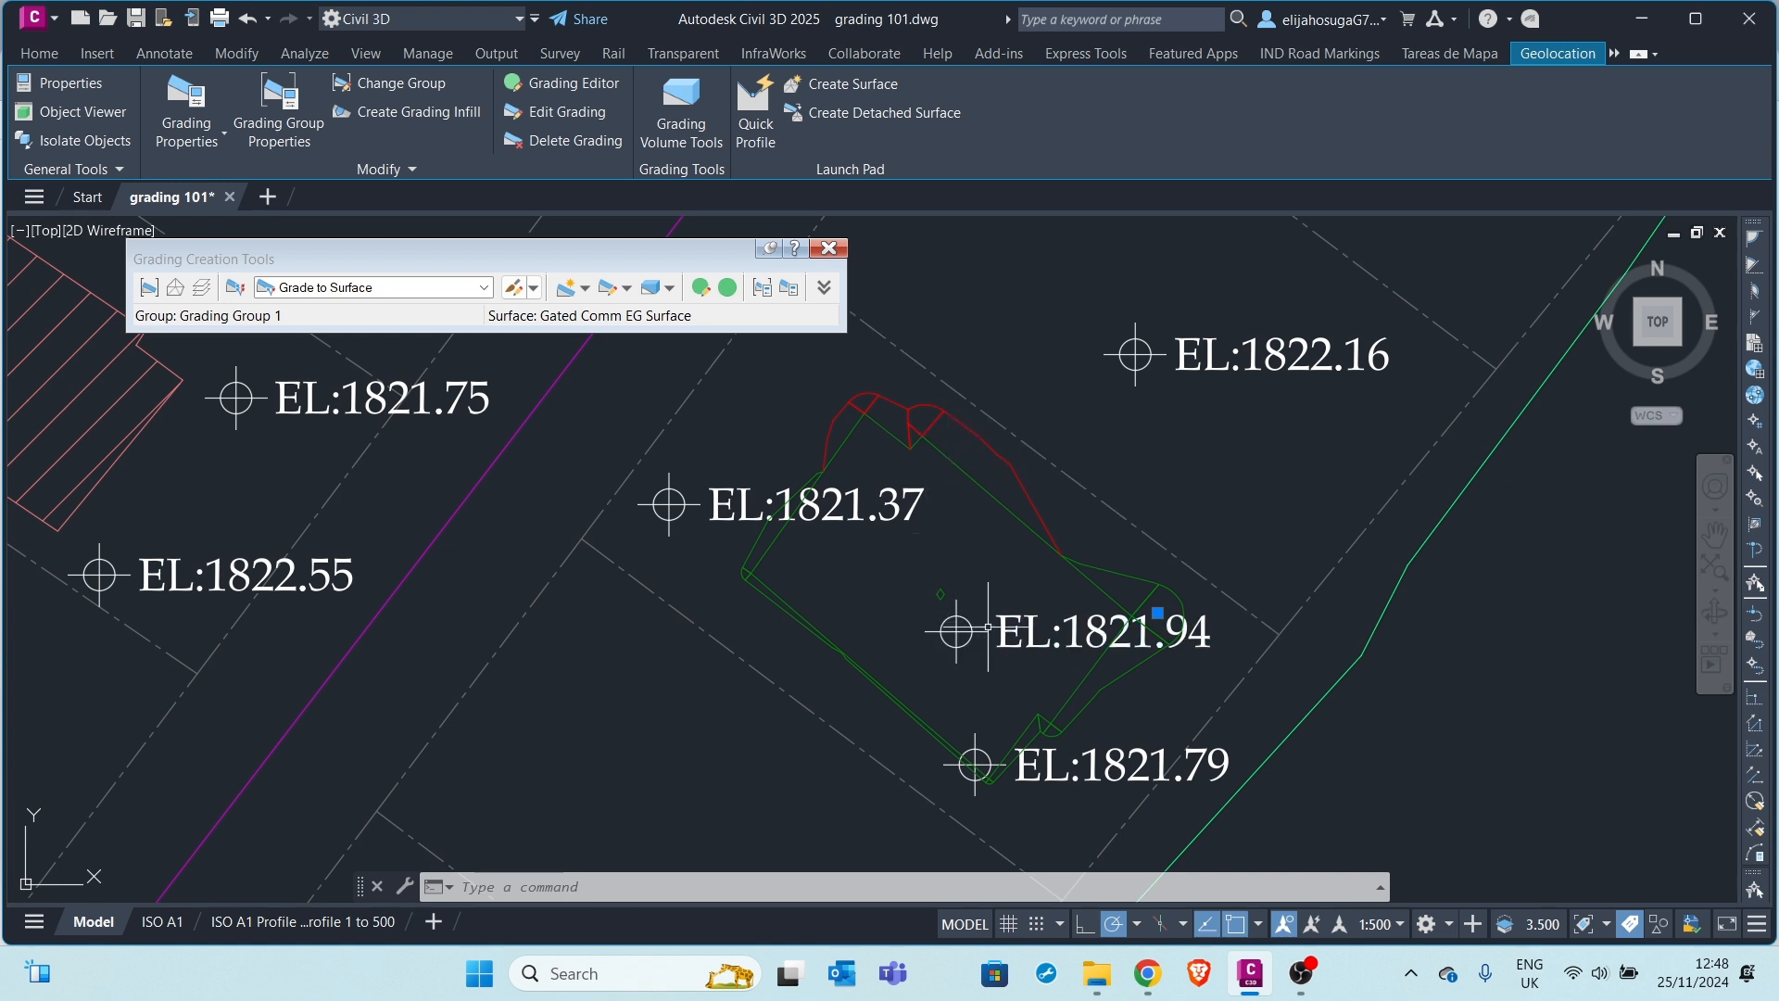
{"action": "left_click", "coordinate": [941, 594]}
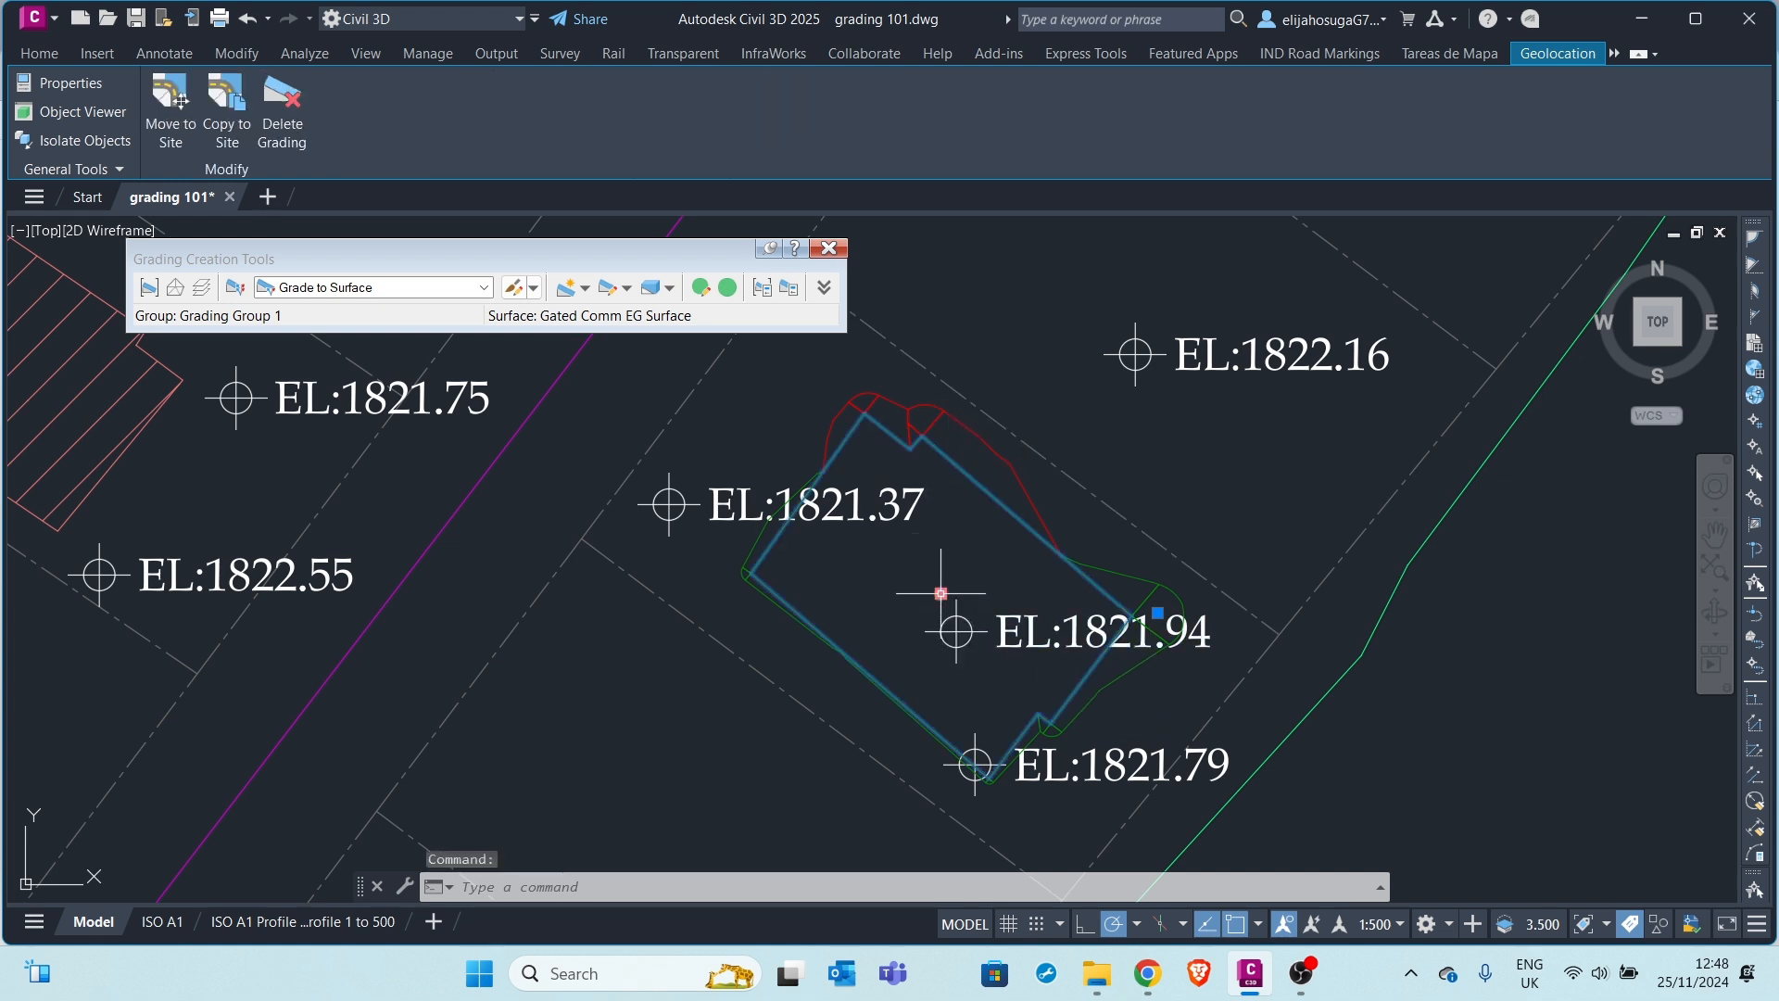
{"action": "right_click", "coordinate": [971, 473]}
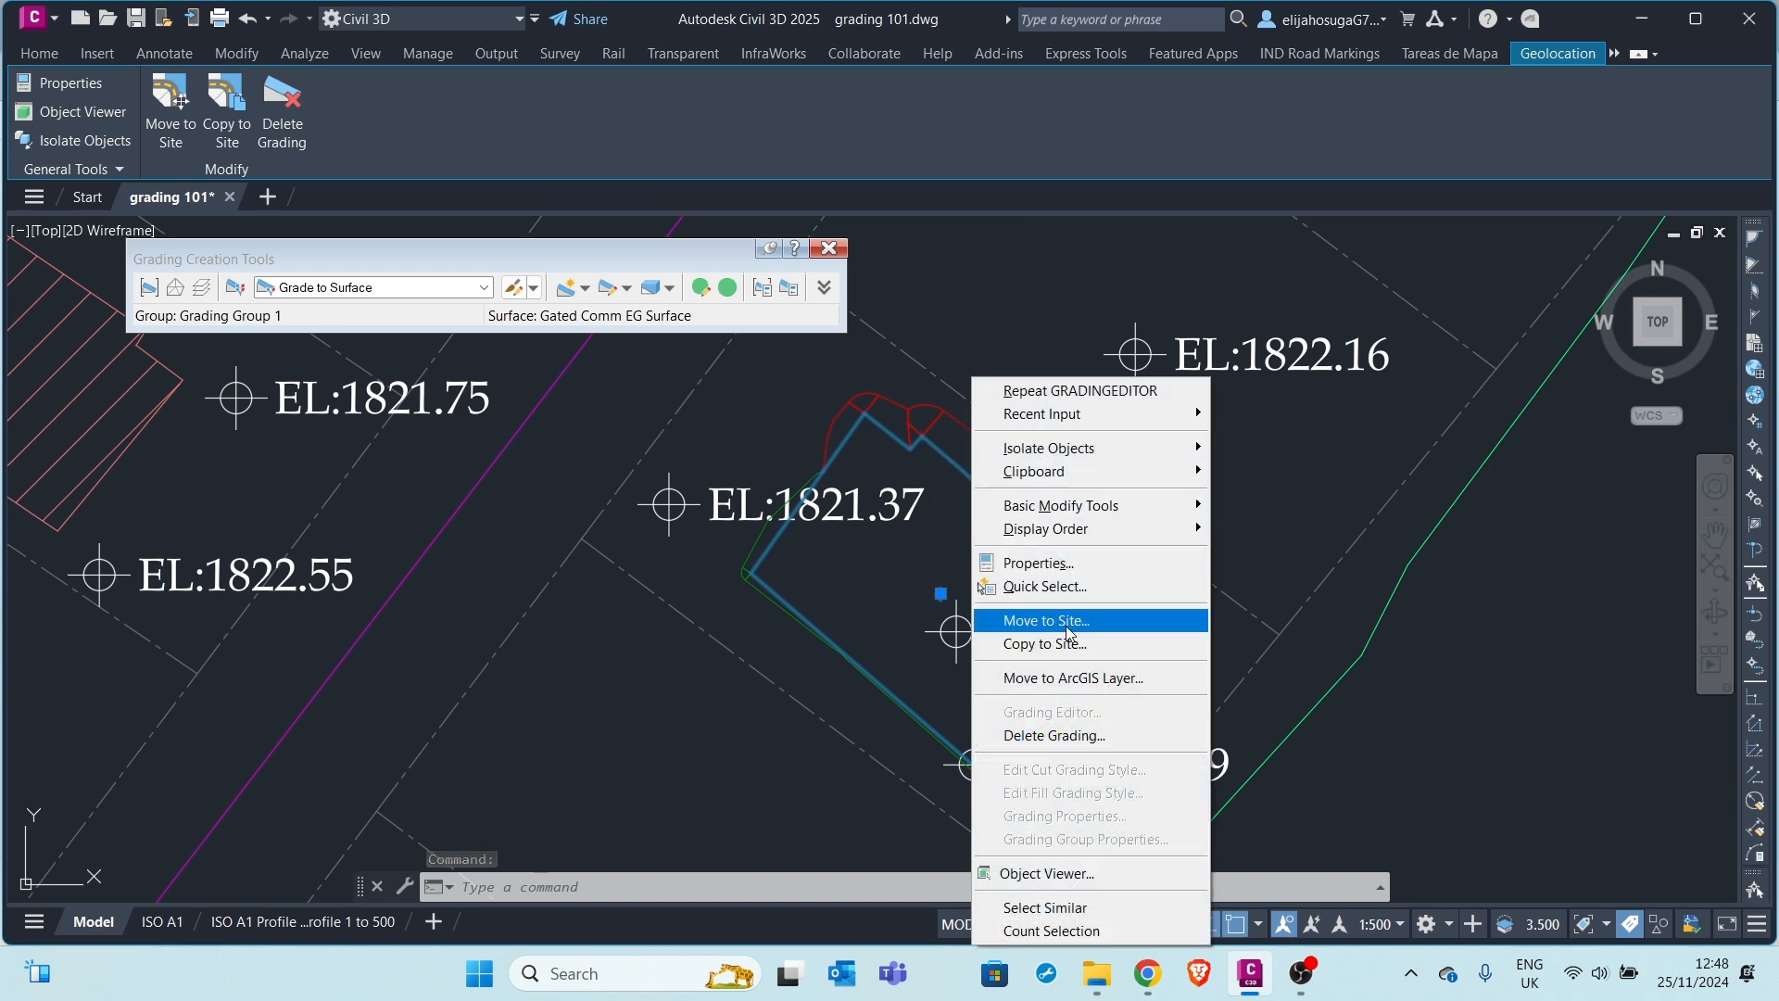
{"action": "left_click", "coordinate": [1069, 882]}
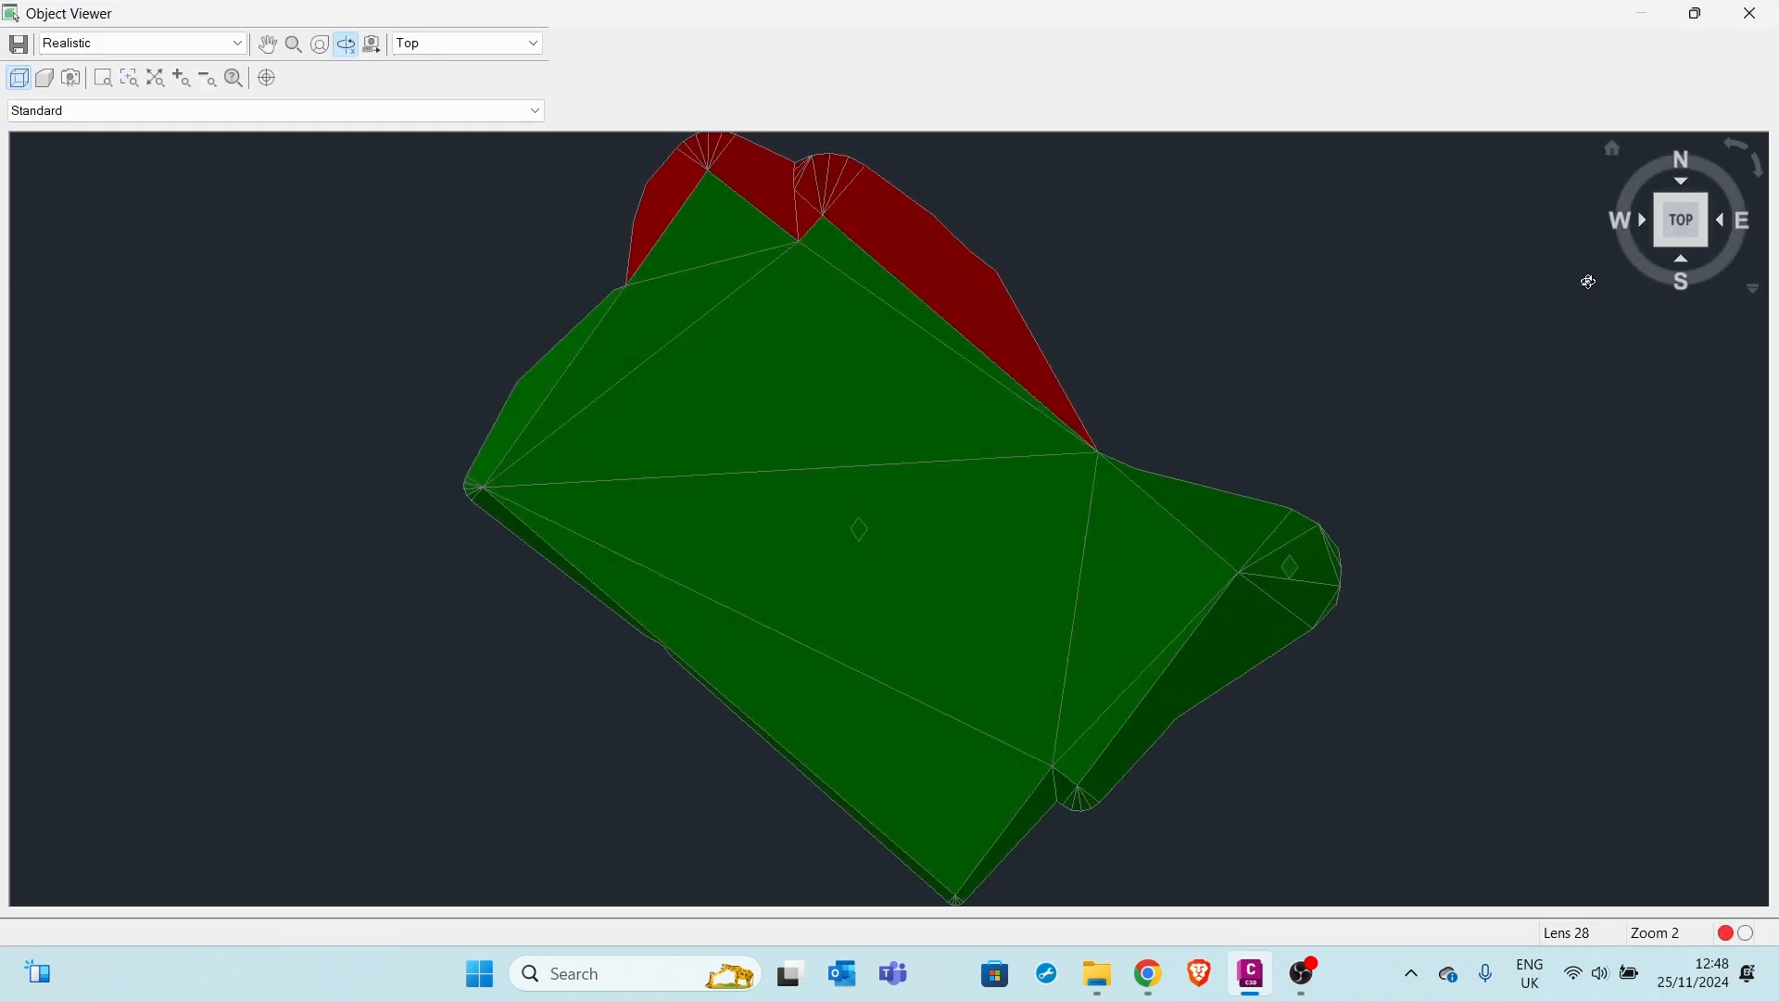
Orbit the 3D grading mesh isometrically to inspect its green fill and red cut slopes
{"action": "left_click_drag", "start_coordinate": [918, 759], "coordinate": [946, 756]}
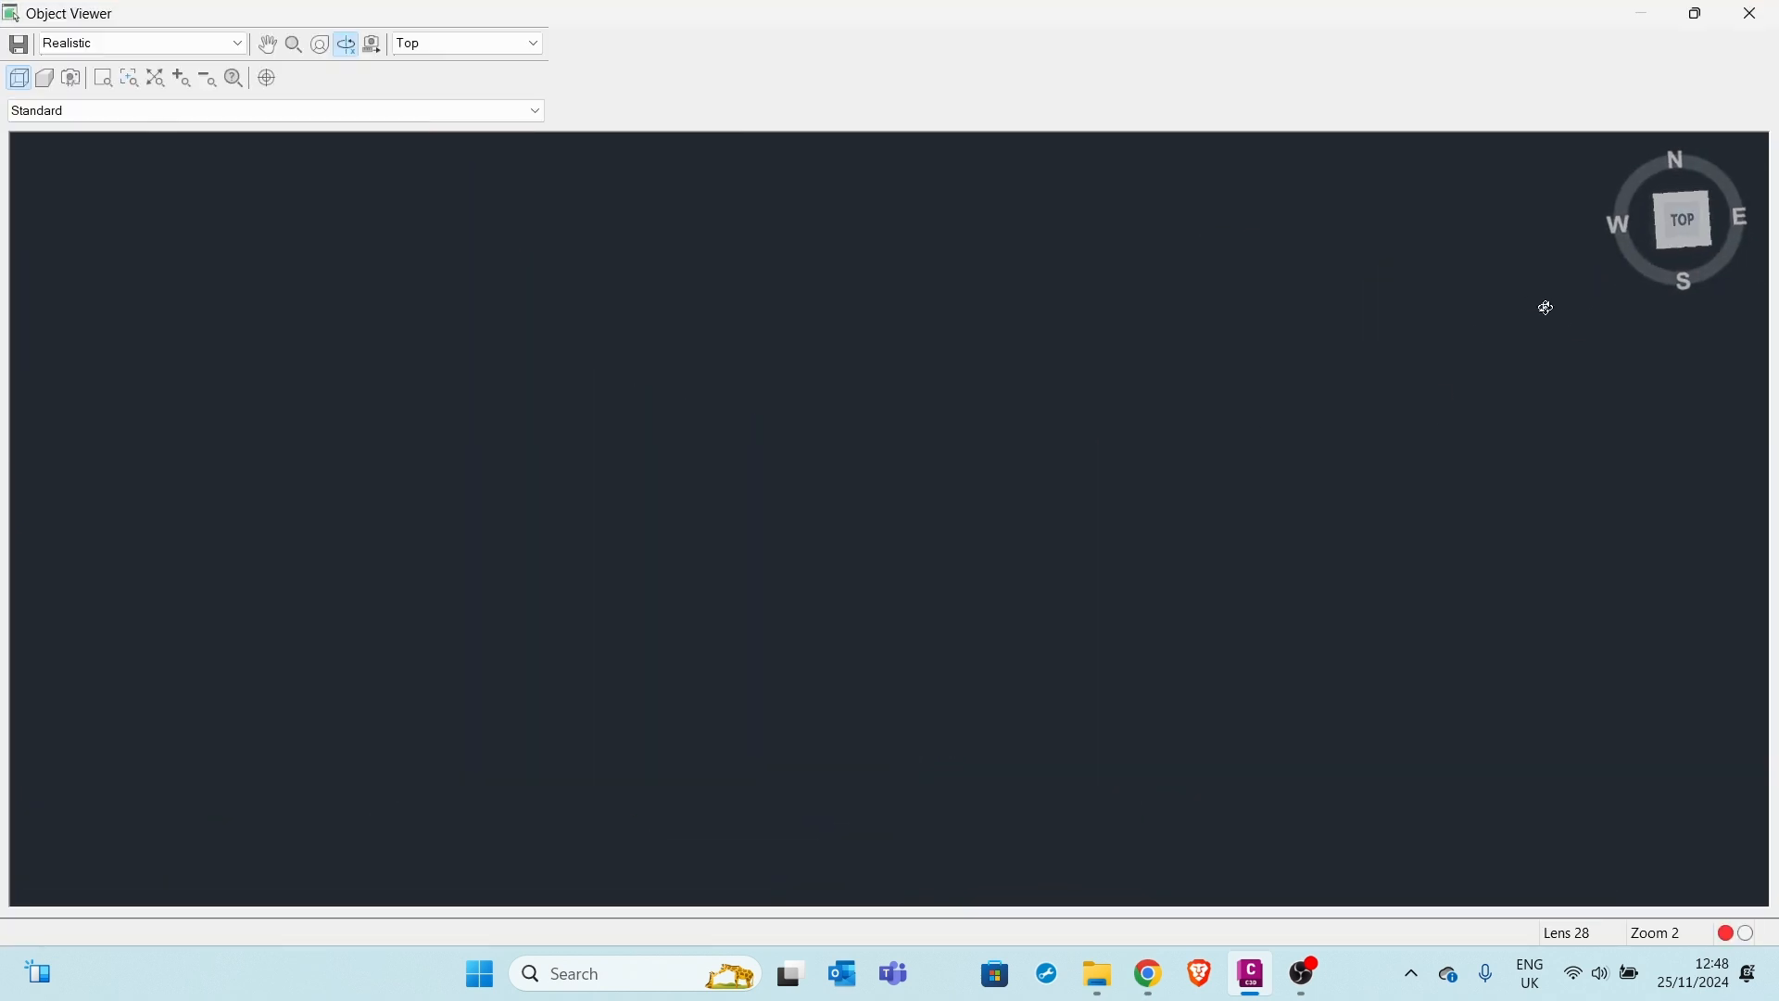
{"action": "left_click", "coordinate": [1709, 249]}
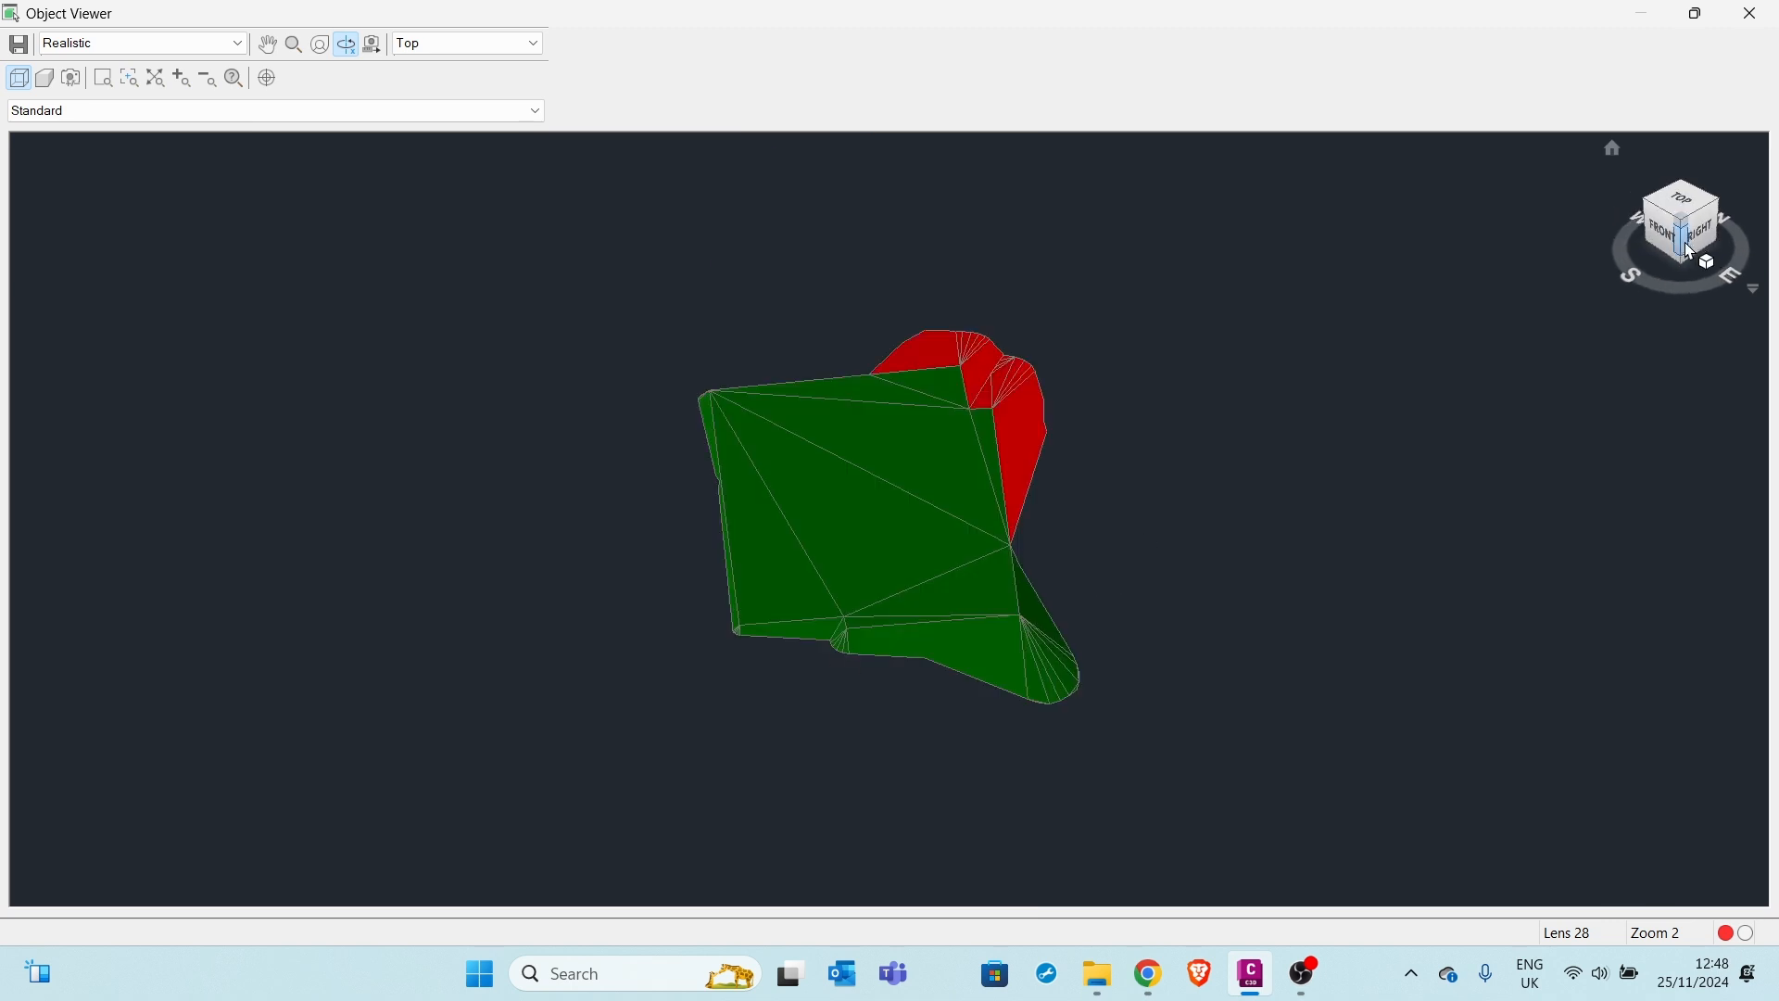
{"action": "left_click_drag", "start_coordinate": [1039, 601], "coordinate": [1041, 532]}
{"action": "scroll", "coordinate": [1058, 551], "scroll_direction": "up", "scroll_amount": 2}
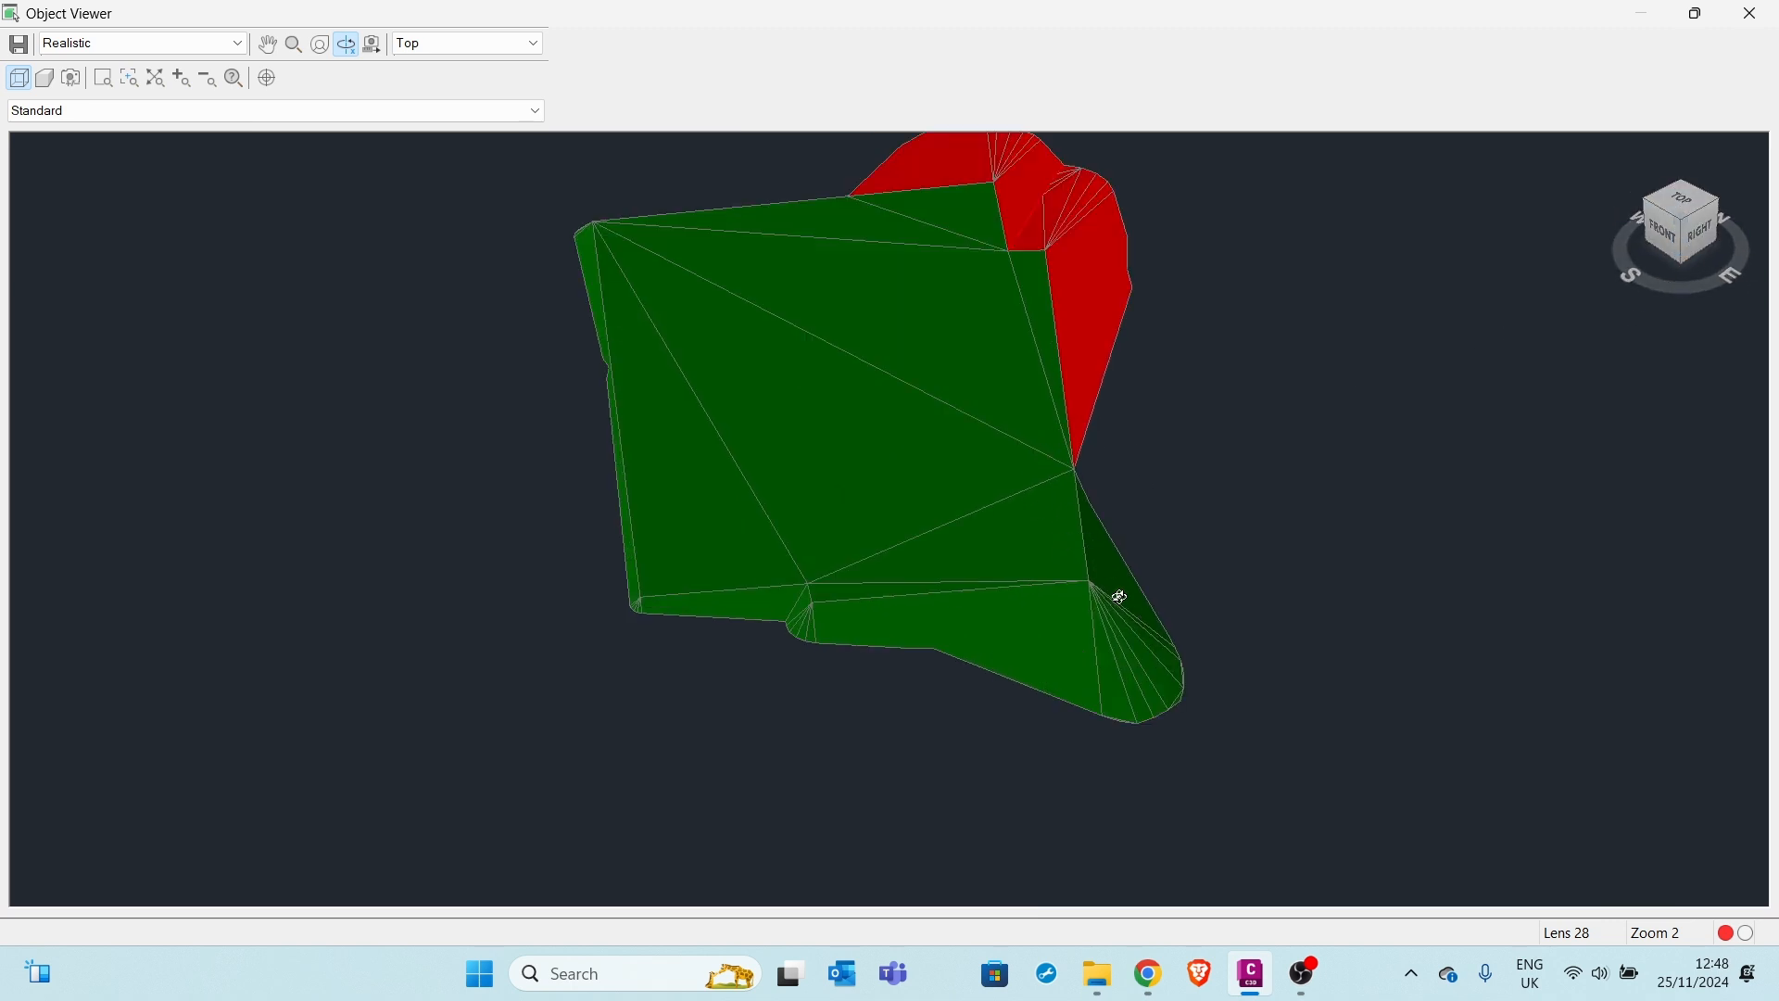
{"action": "left_click_drag", "start_coordinate": [1119, 597], "coordinate": [1122, 538]}
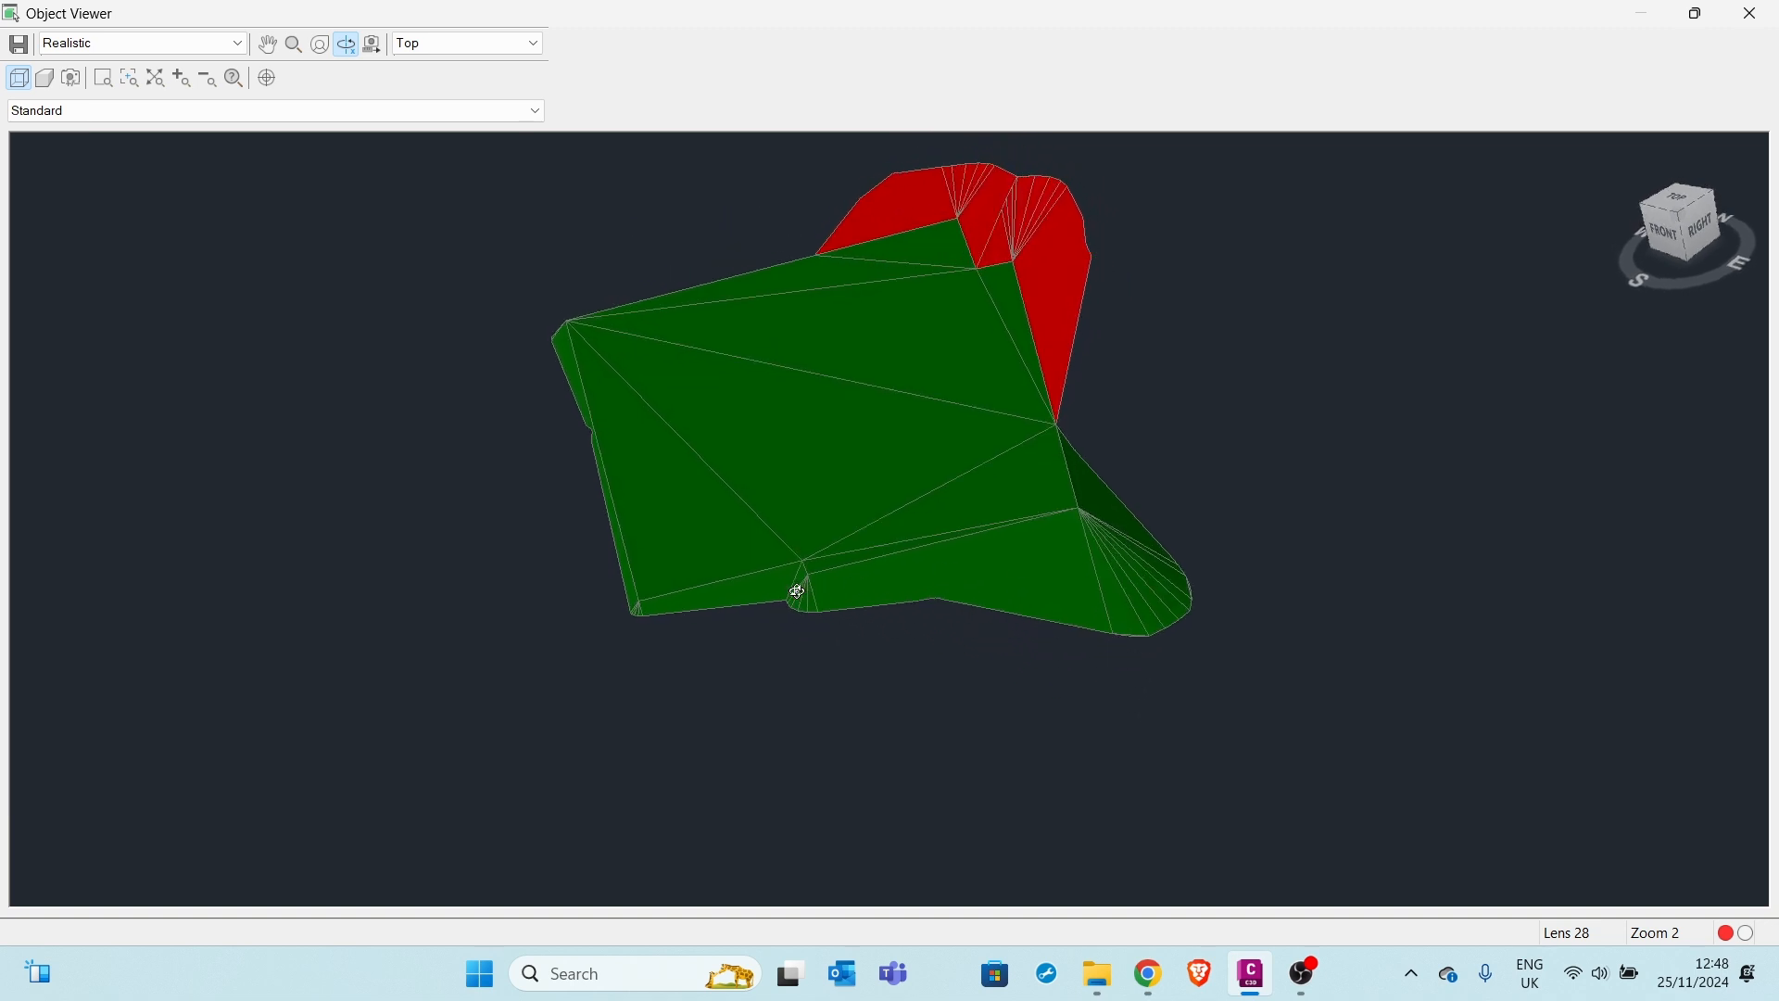
{"action": "left_click_drag", "start_coordinate": [798, 593], "coordinate": [1053, 431]}
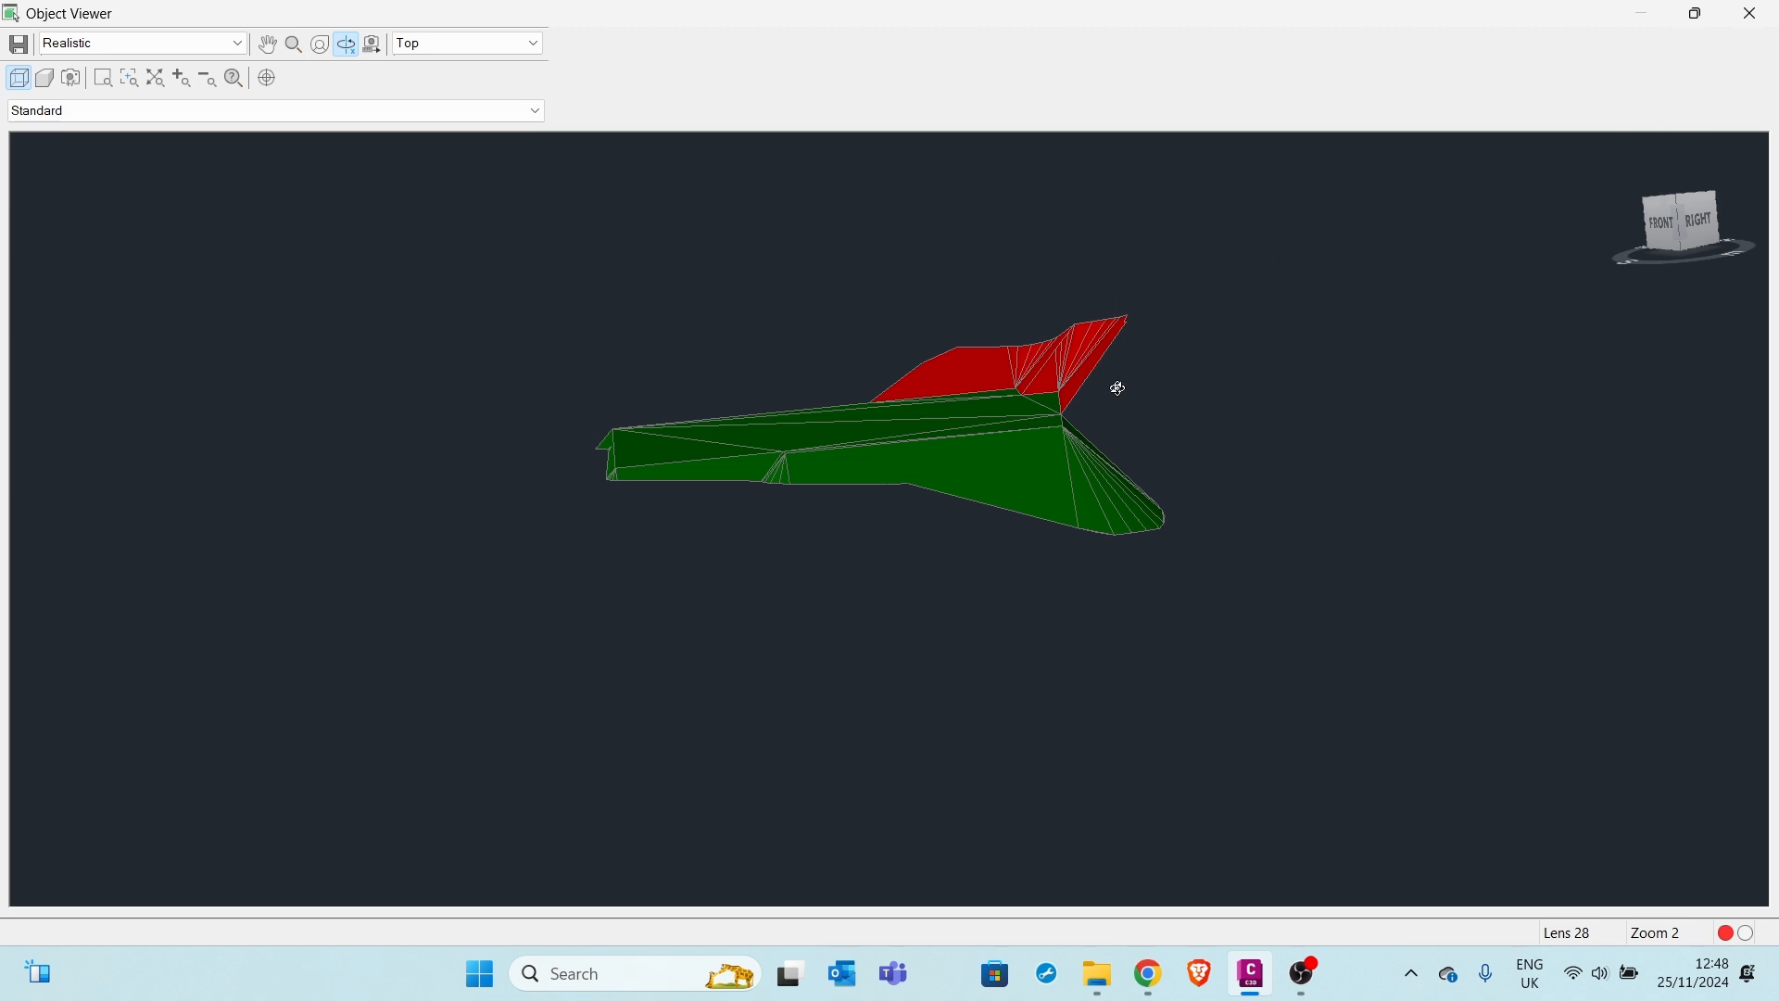
{"action": "left_click_drag", "start_coordinate": [1119, 385], "coordinate": [1036, 490]}
Close the Object Viewer, try Grading Volume Tools on the house grading, and dismiss the 'Surfaces must be set' error
{"action": "left_click", "coordinate": [1751, 13]}
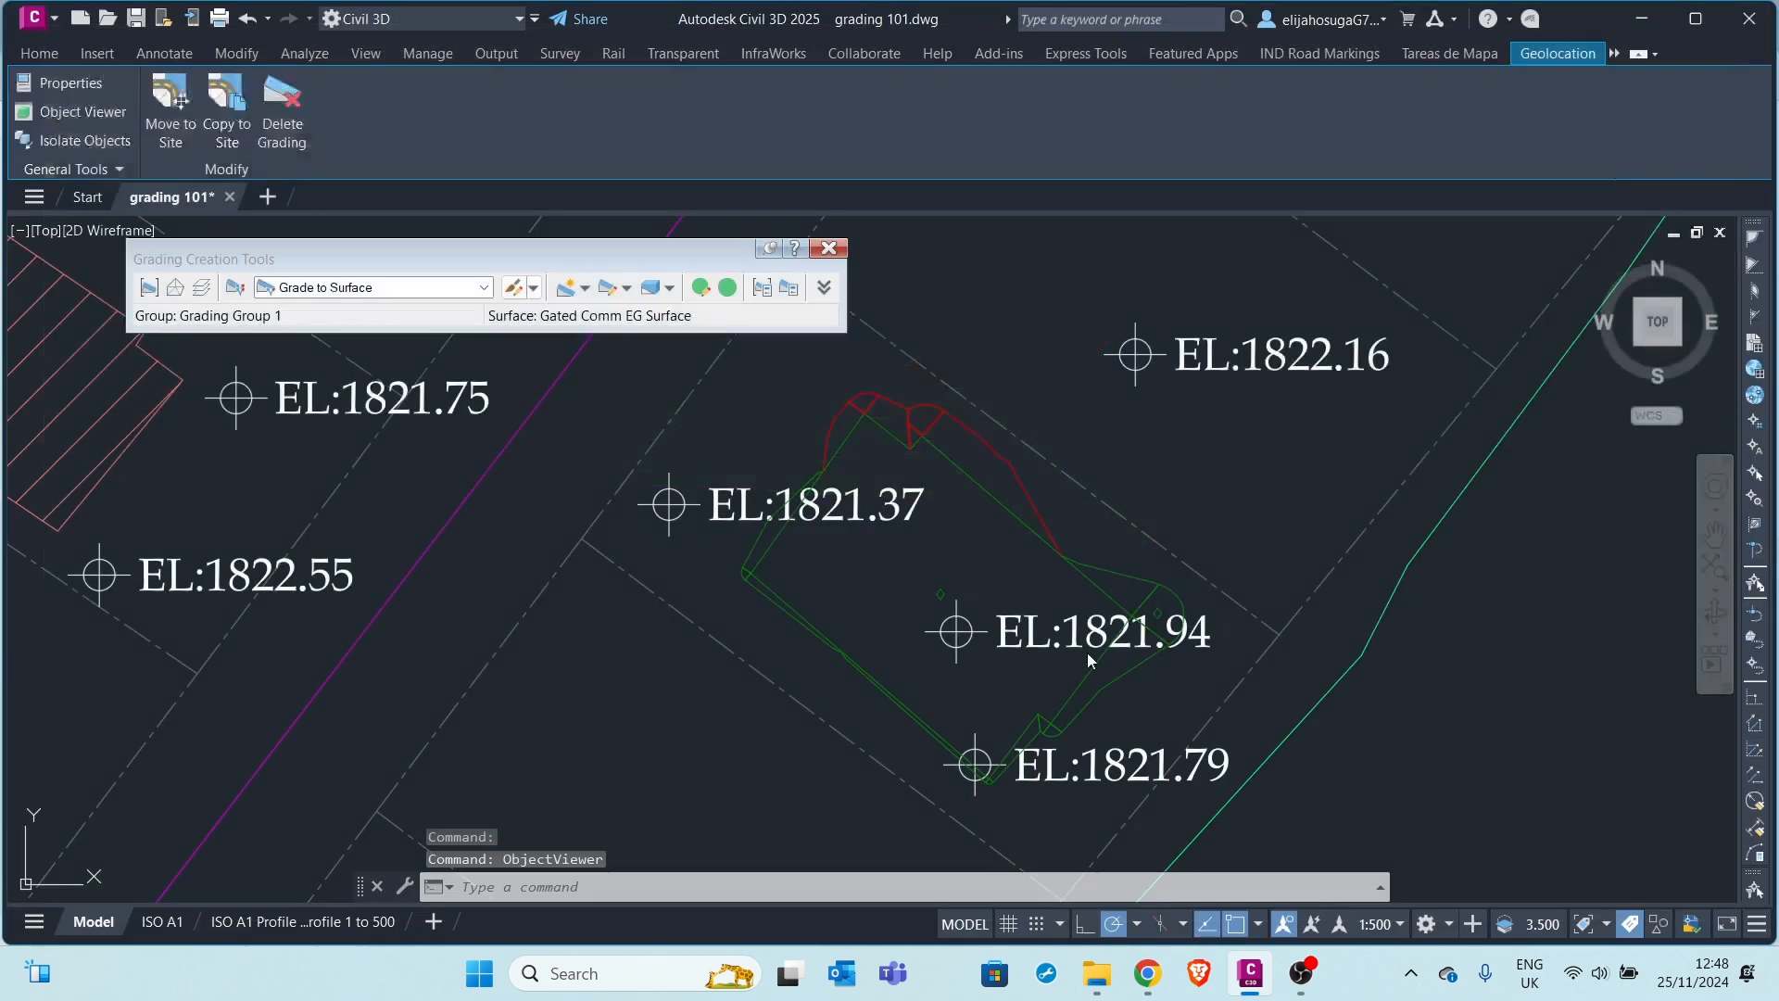
{"action": "mouse_move", "coordinate": [873, 579]}
{"action": "middle_mouse_down"}
{"action": "mouse_move", "coordinate": [886, 510]}
{"action": "mouse_move", "coordinate": [937, 569]}
{"action": "middle_mouse_up"}
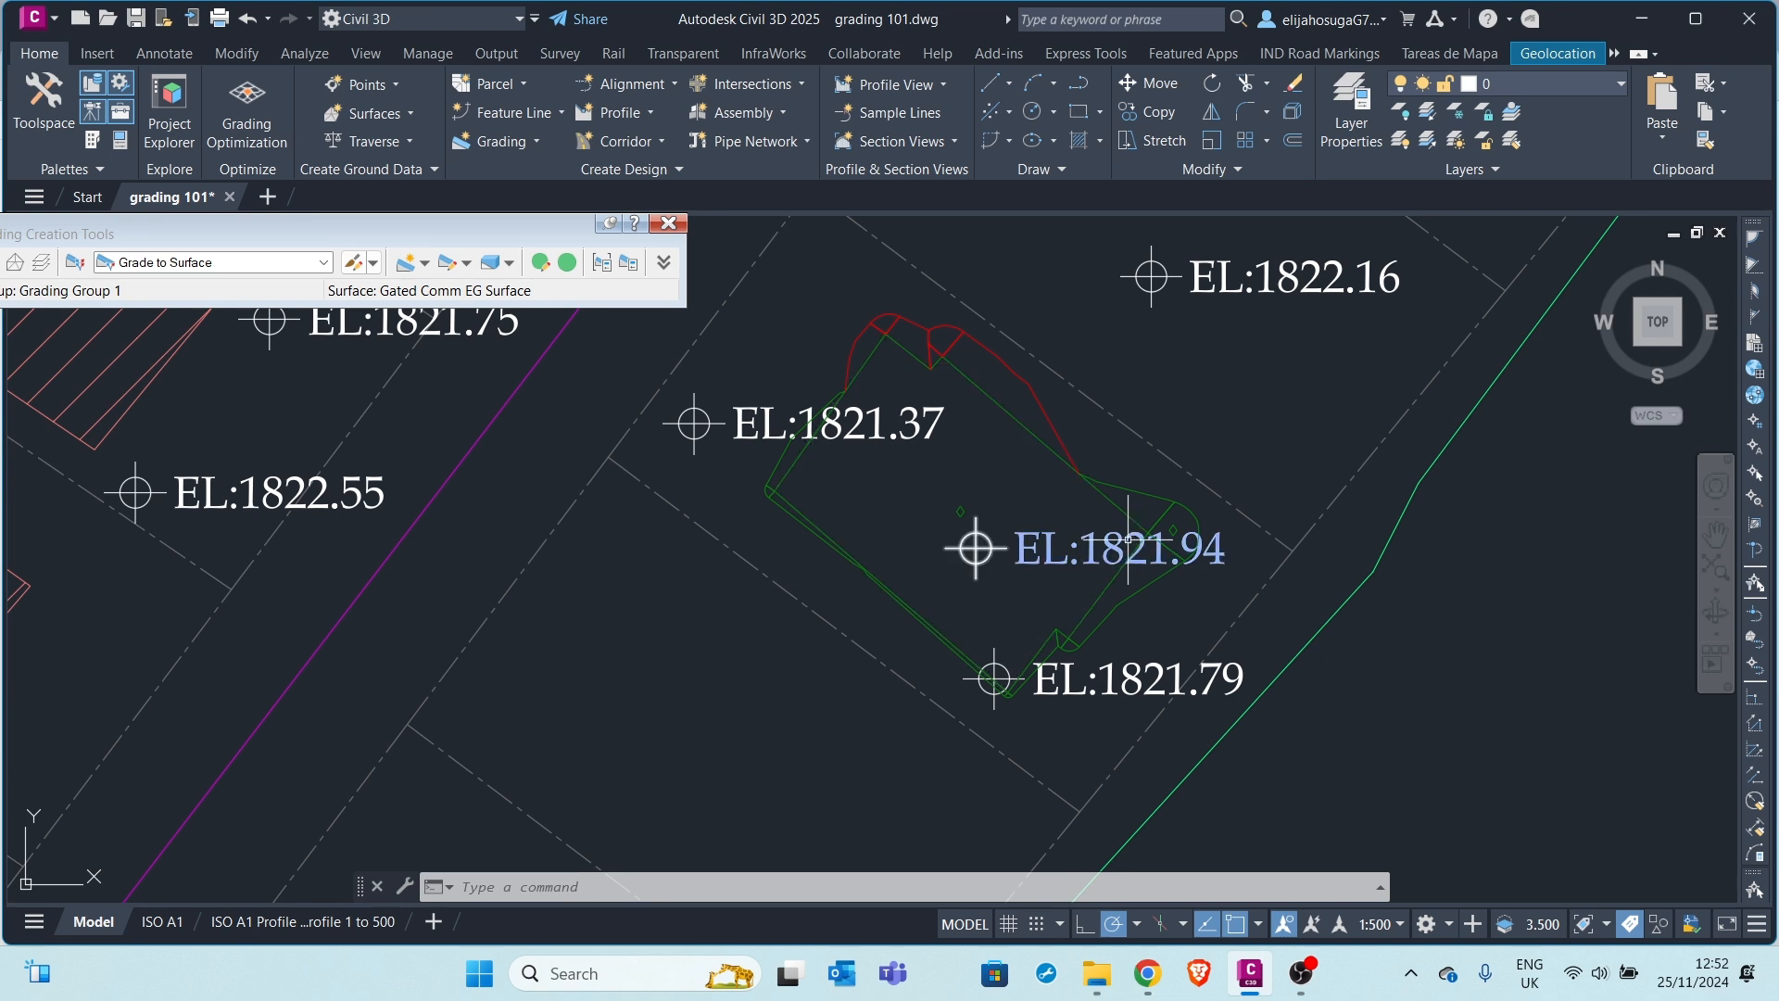
{"action": "left_click", "coordinate": [1173, 530]}
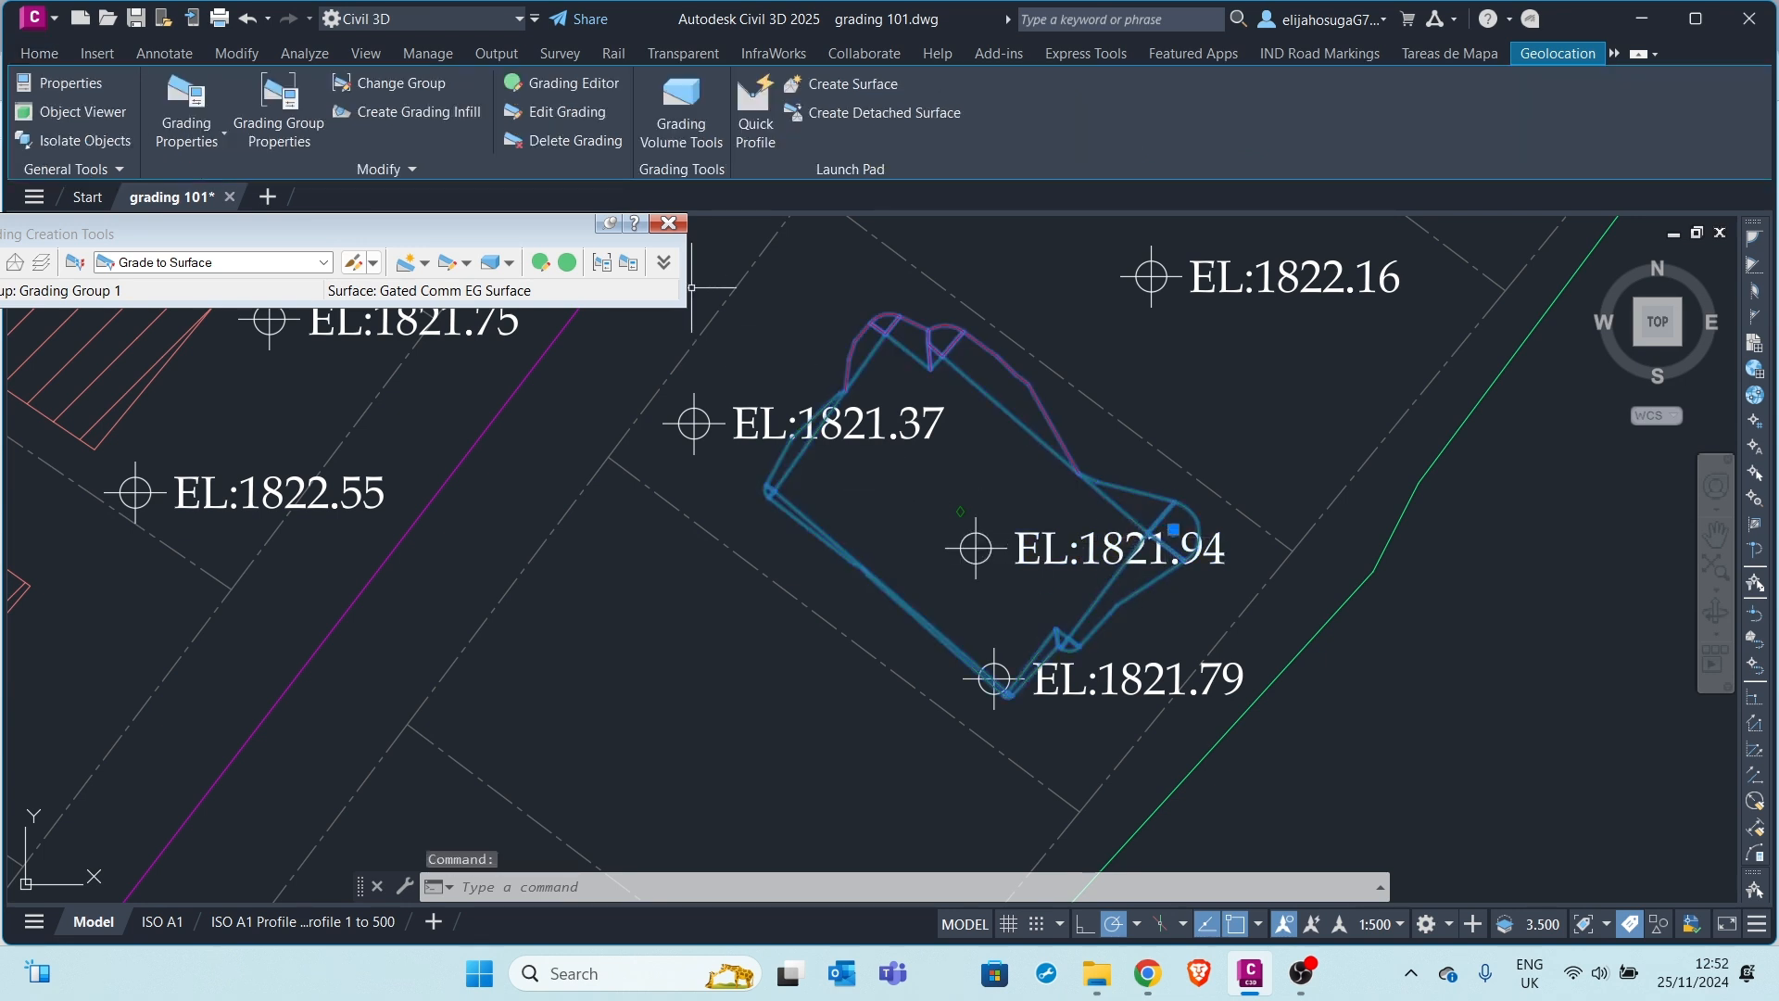
{"action": "left_click", "coordinate": [697, 120]}
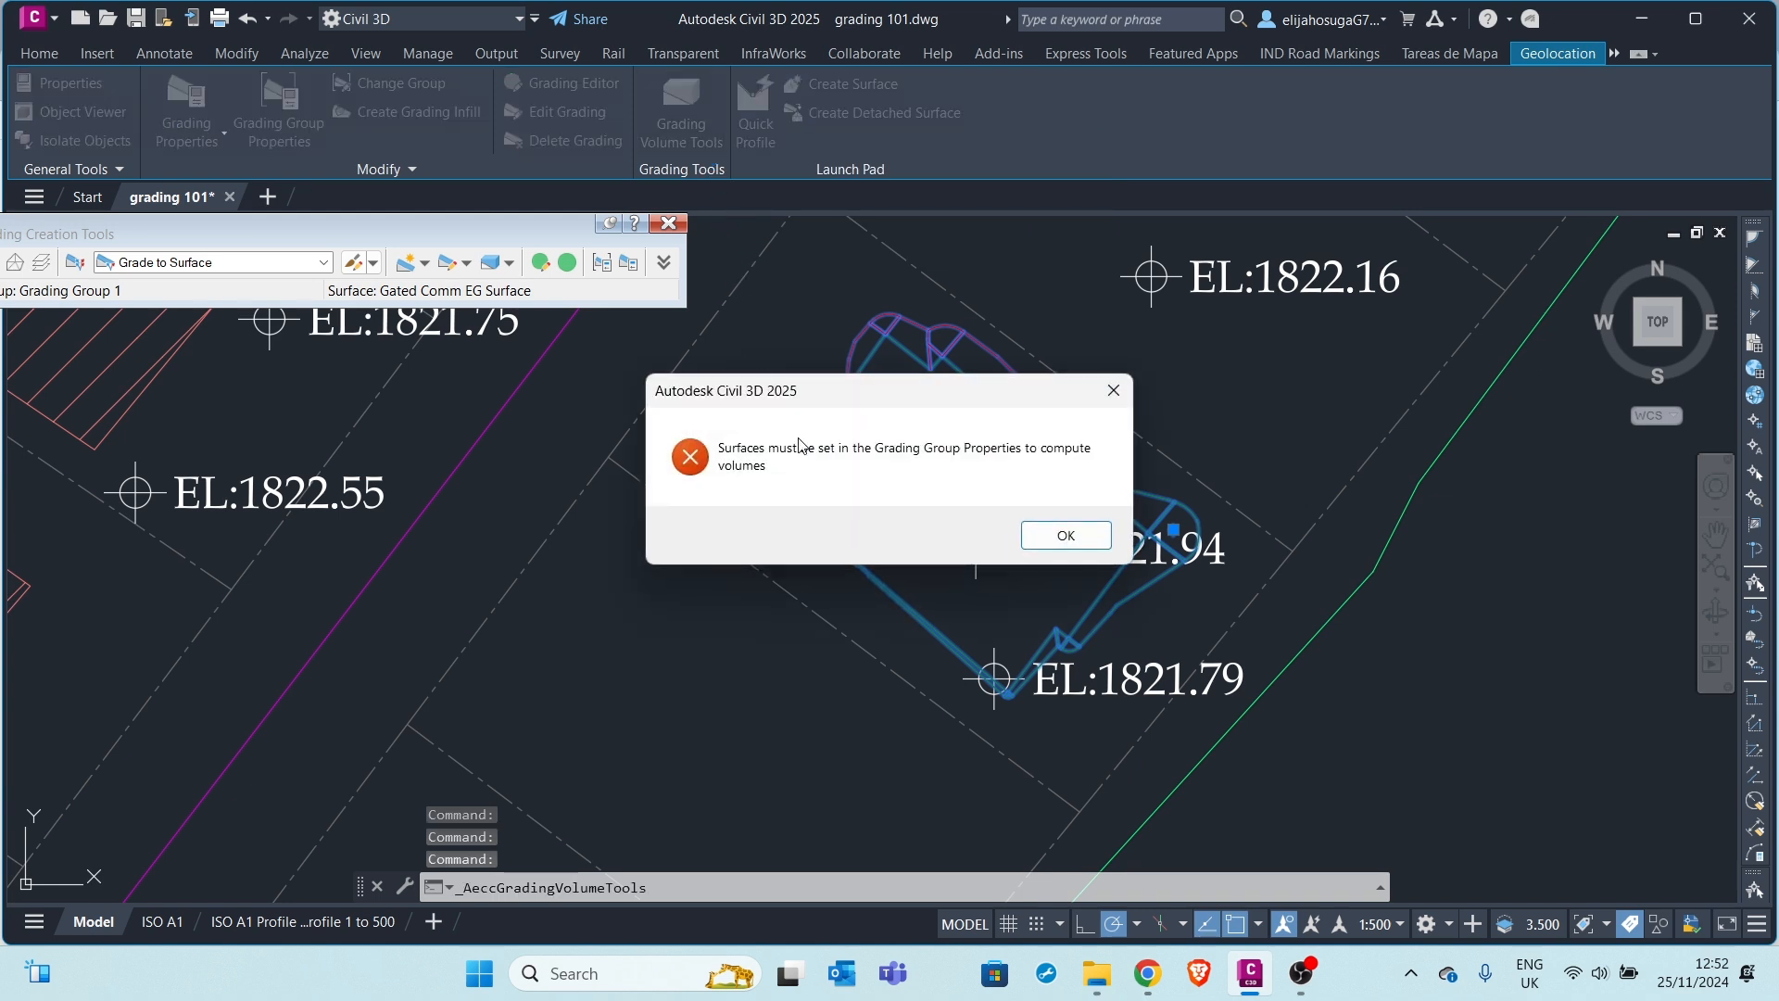
{"action": "left_click_drag", "start_coordinate": [907, 409], "coordinate": [903, 357]}
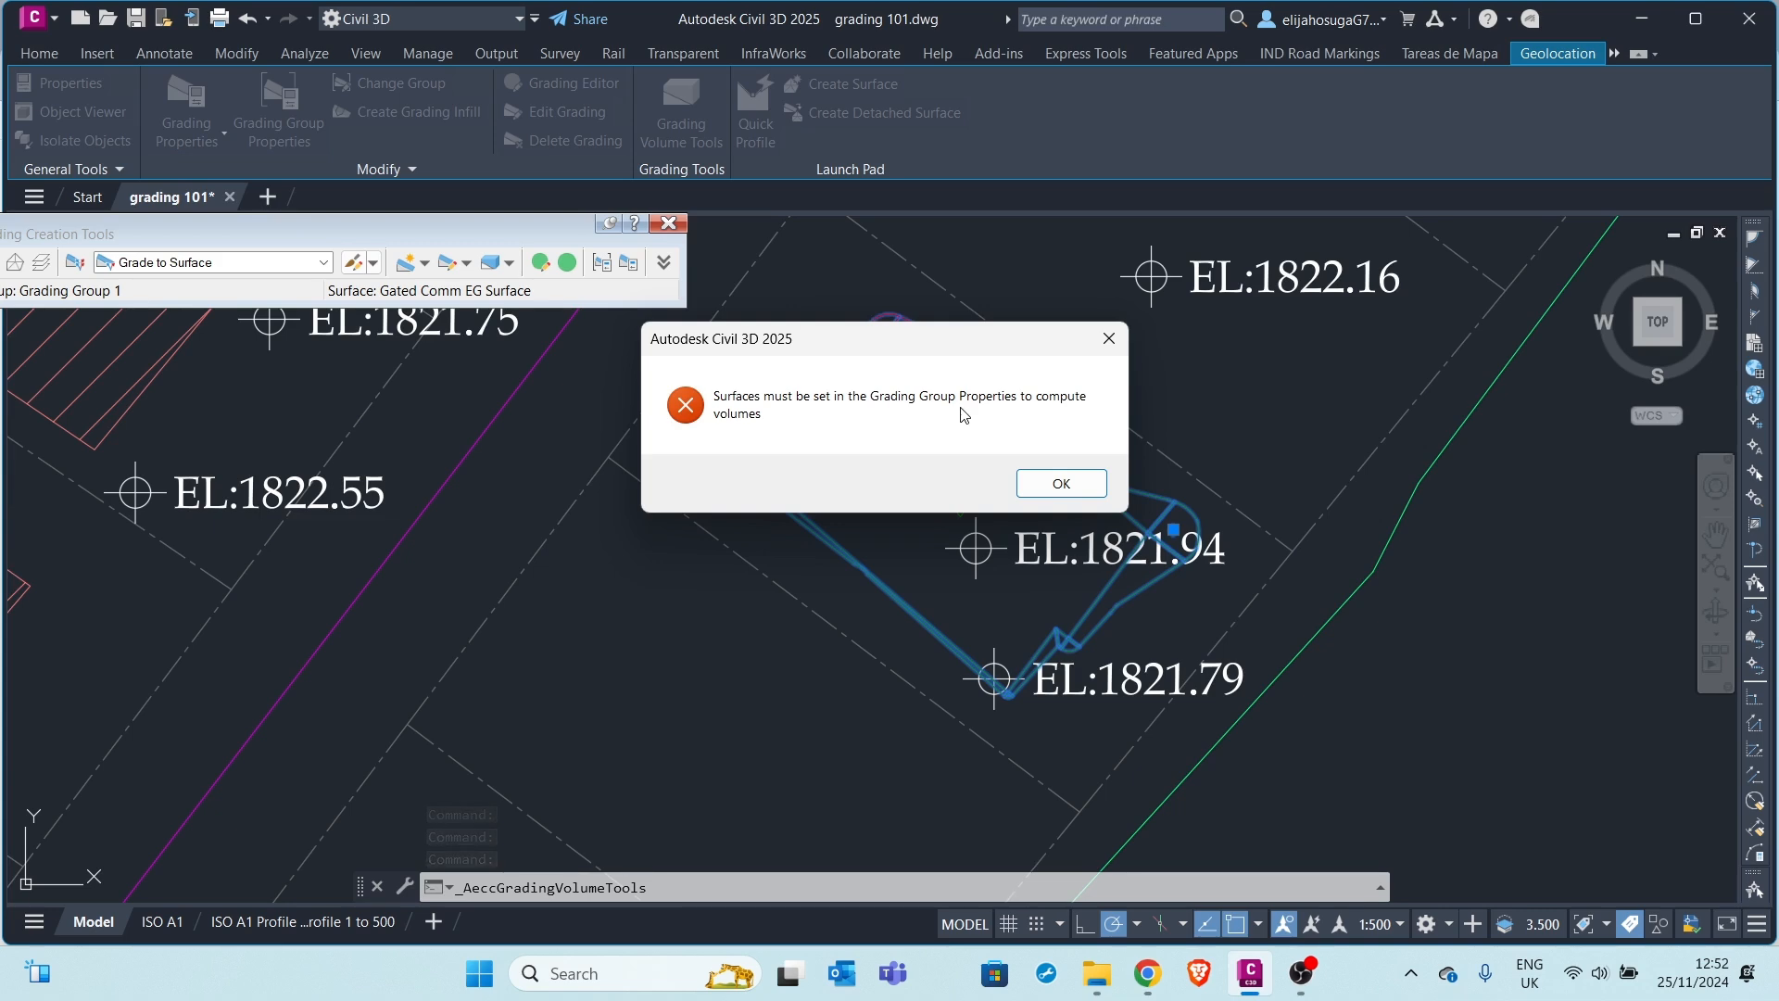
{"action": "left_click", "coordinate": [1061, 481]}
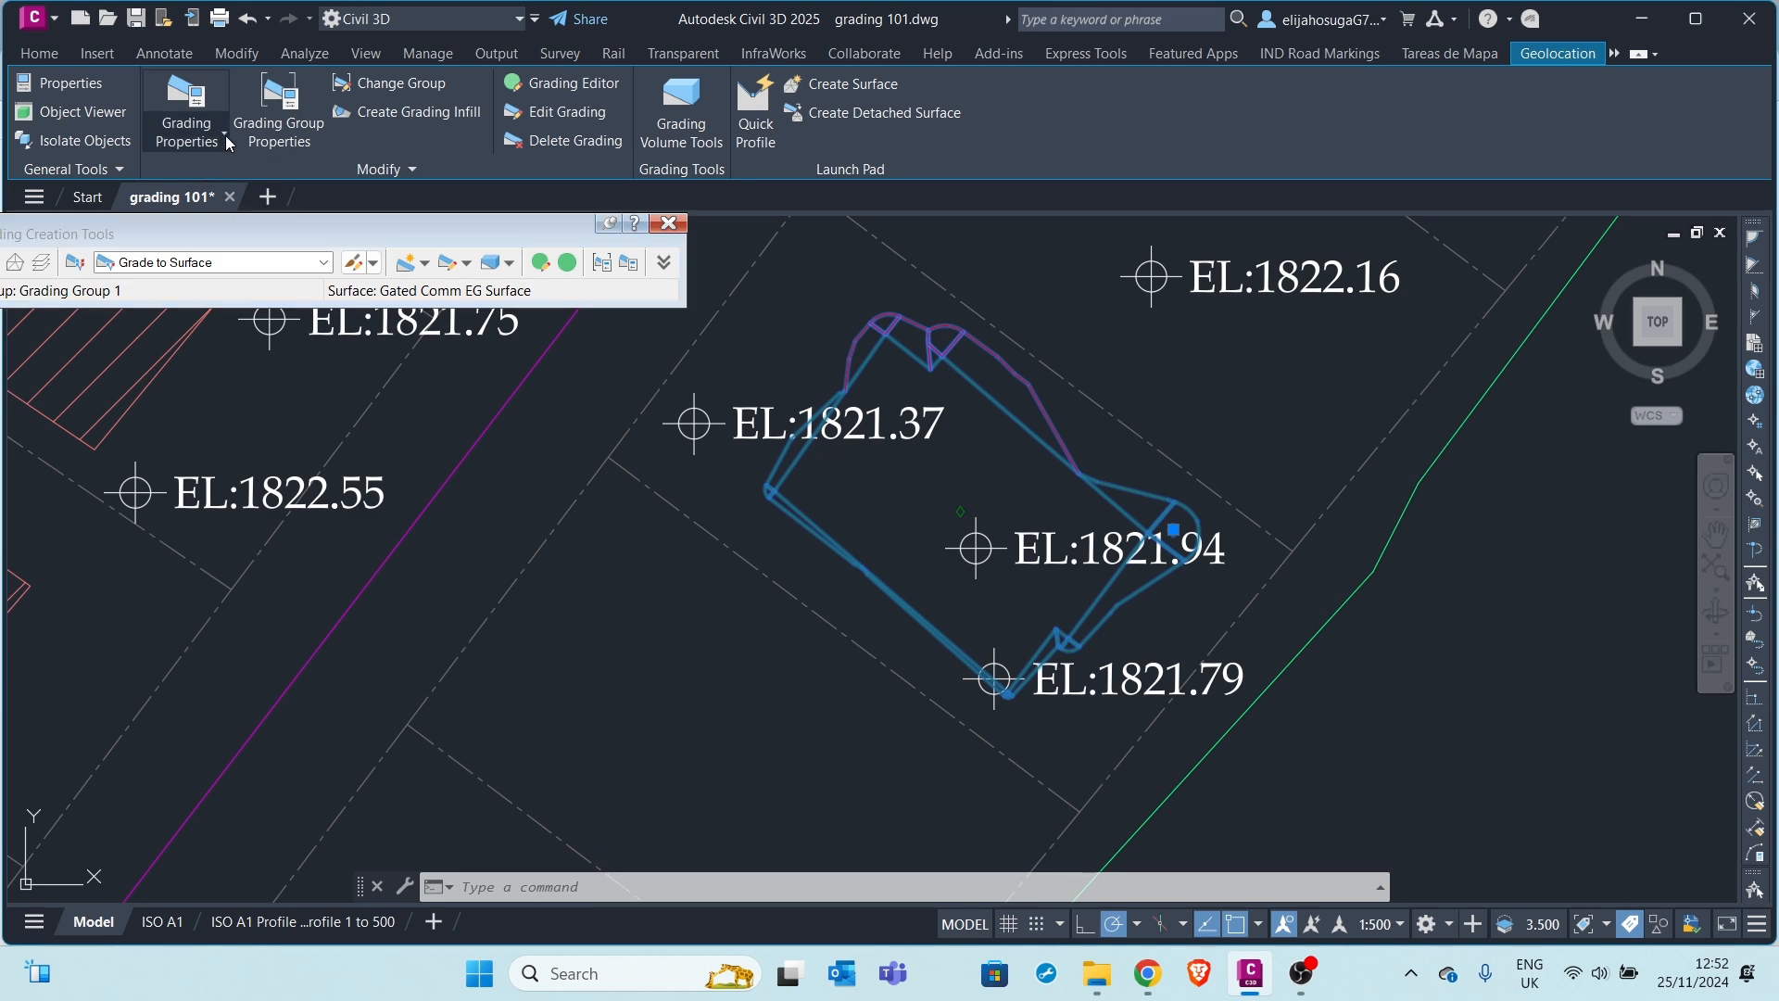
Enable automatic surface creation for Grading Group 1 with Gated Comm EG Surface as volume base
{"action": "left_click", "coordinate": [299, 139]}
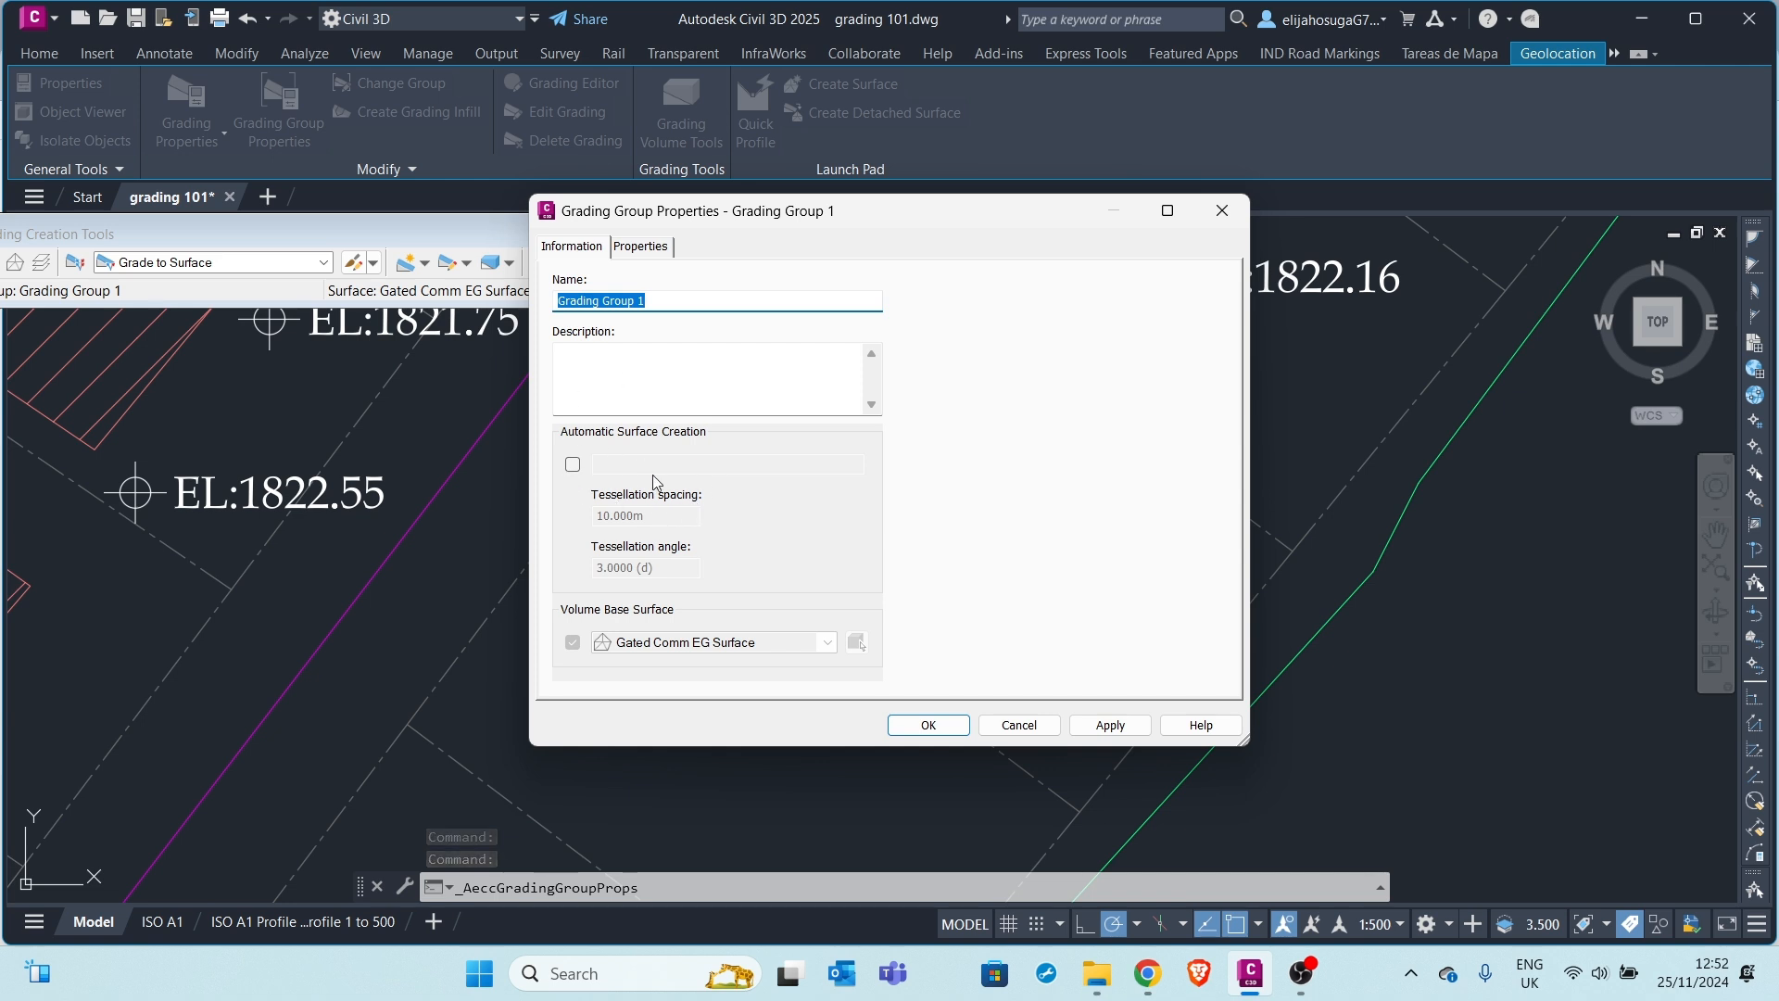
{"action": "left_click", "coordinate": [572, 466]}
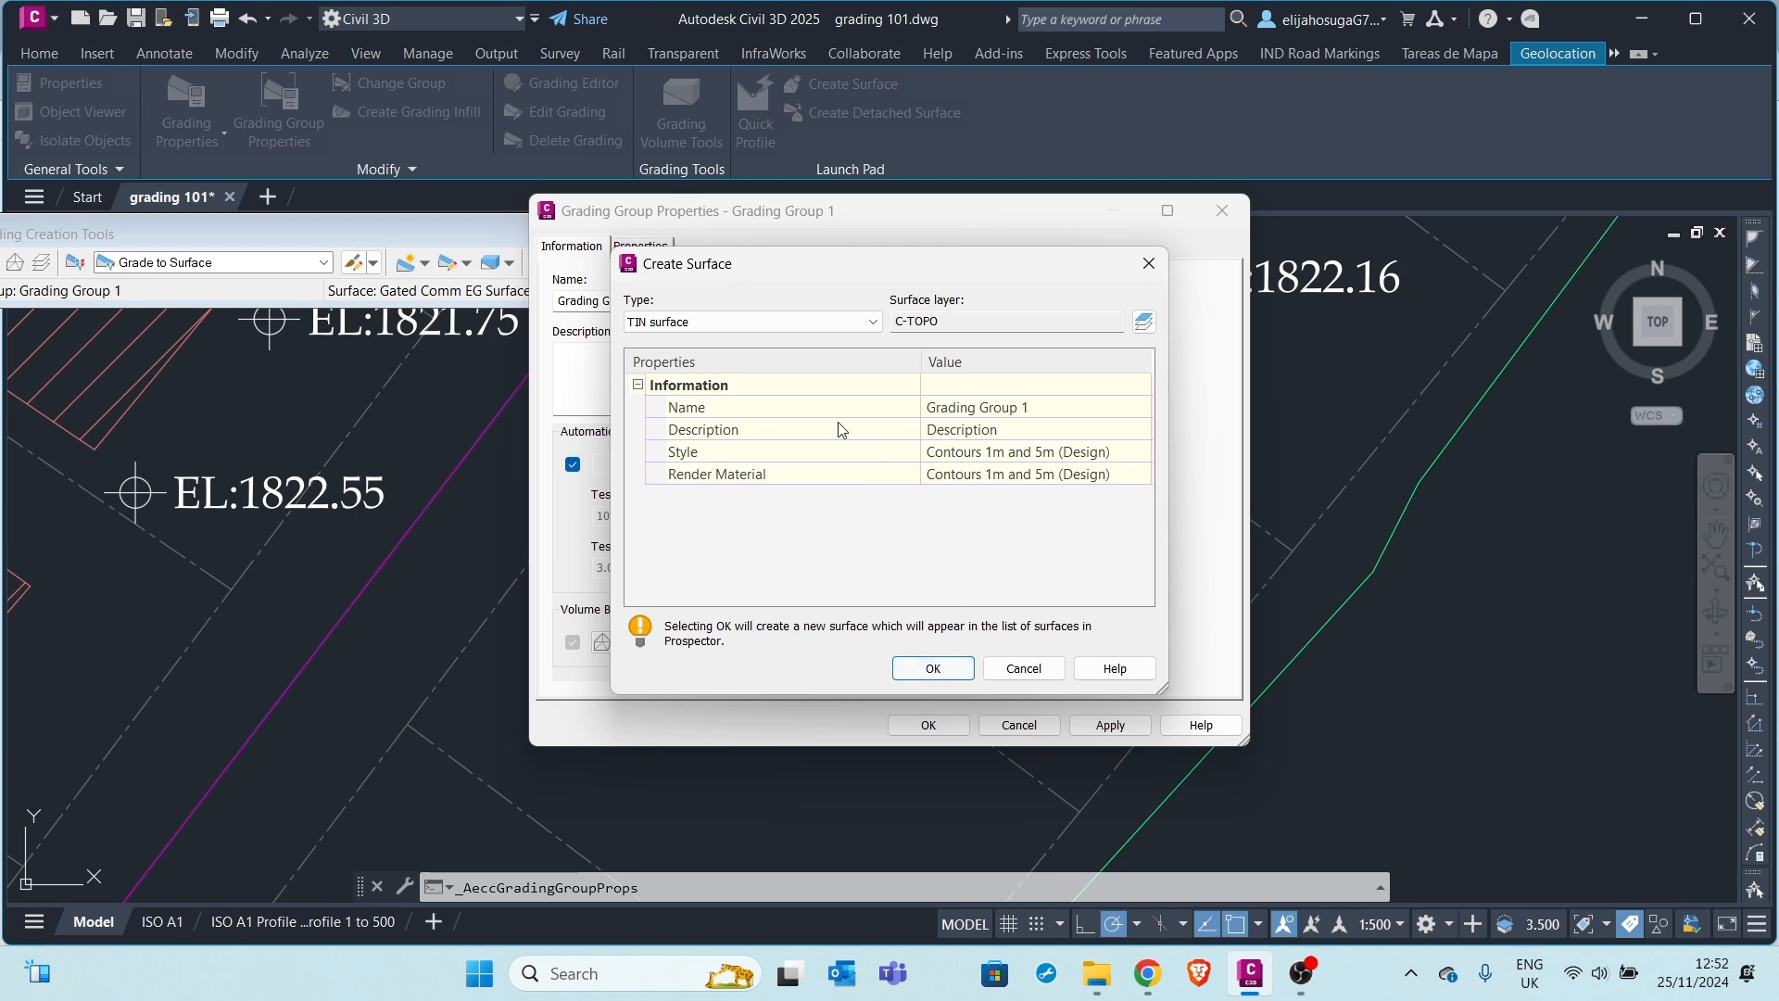
{"action": "left_click", "coordinate": [933, 668]}
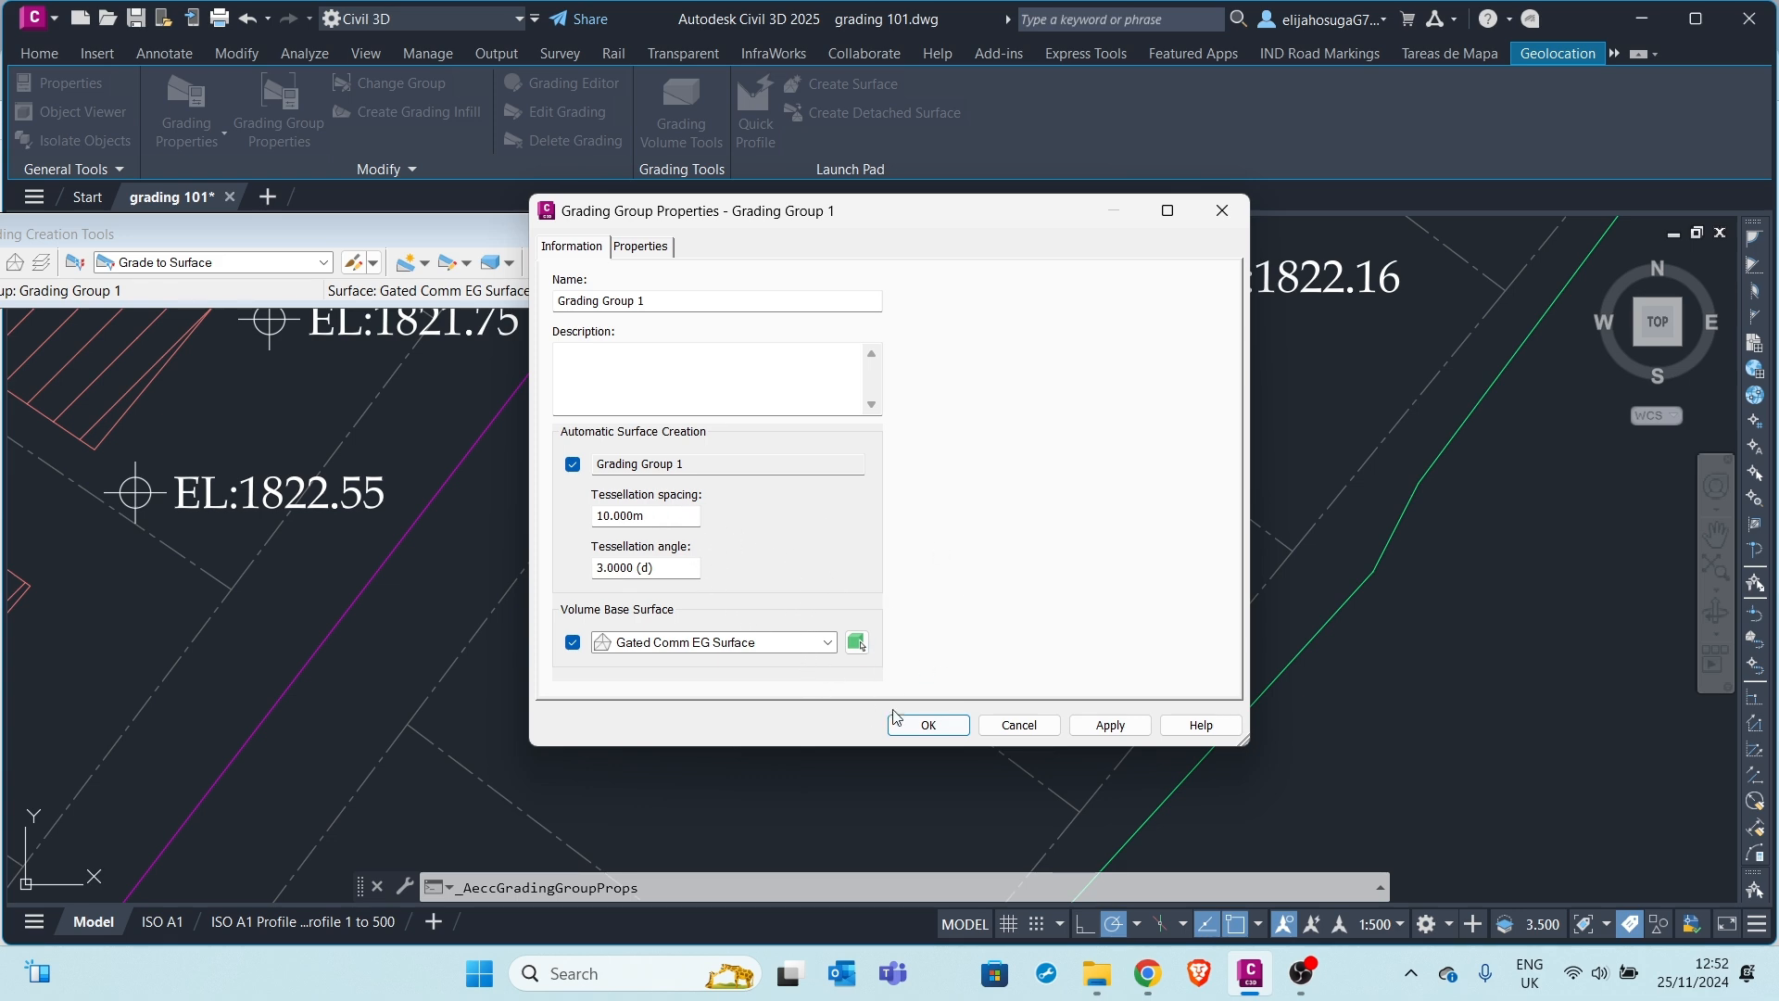
{"action": "left_click", "coordinate": [1110, 725]}
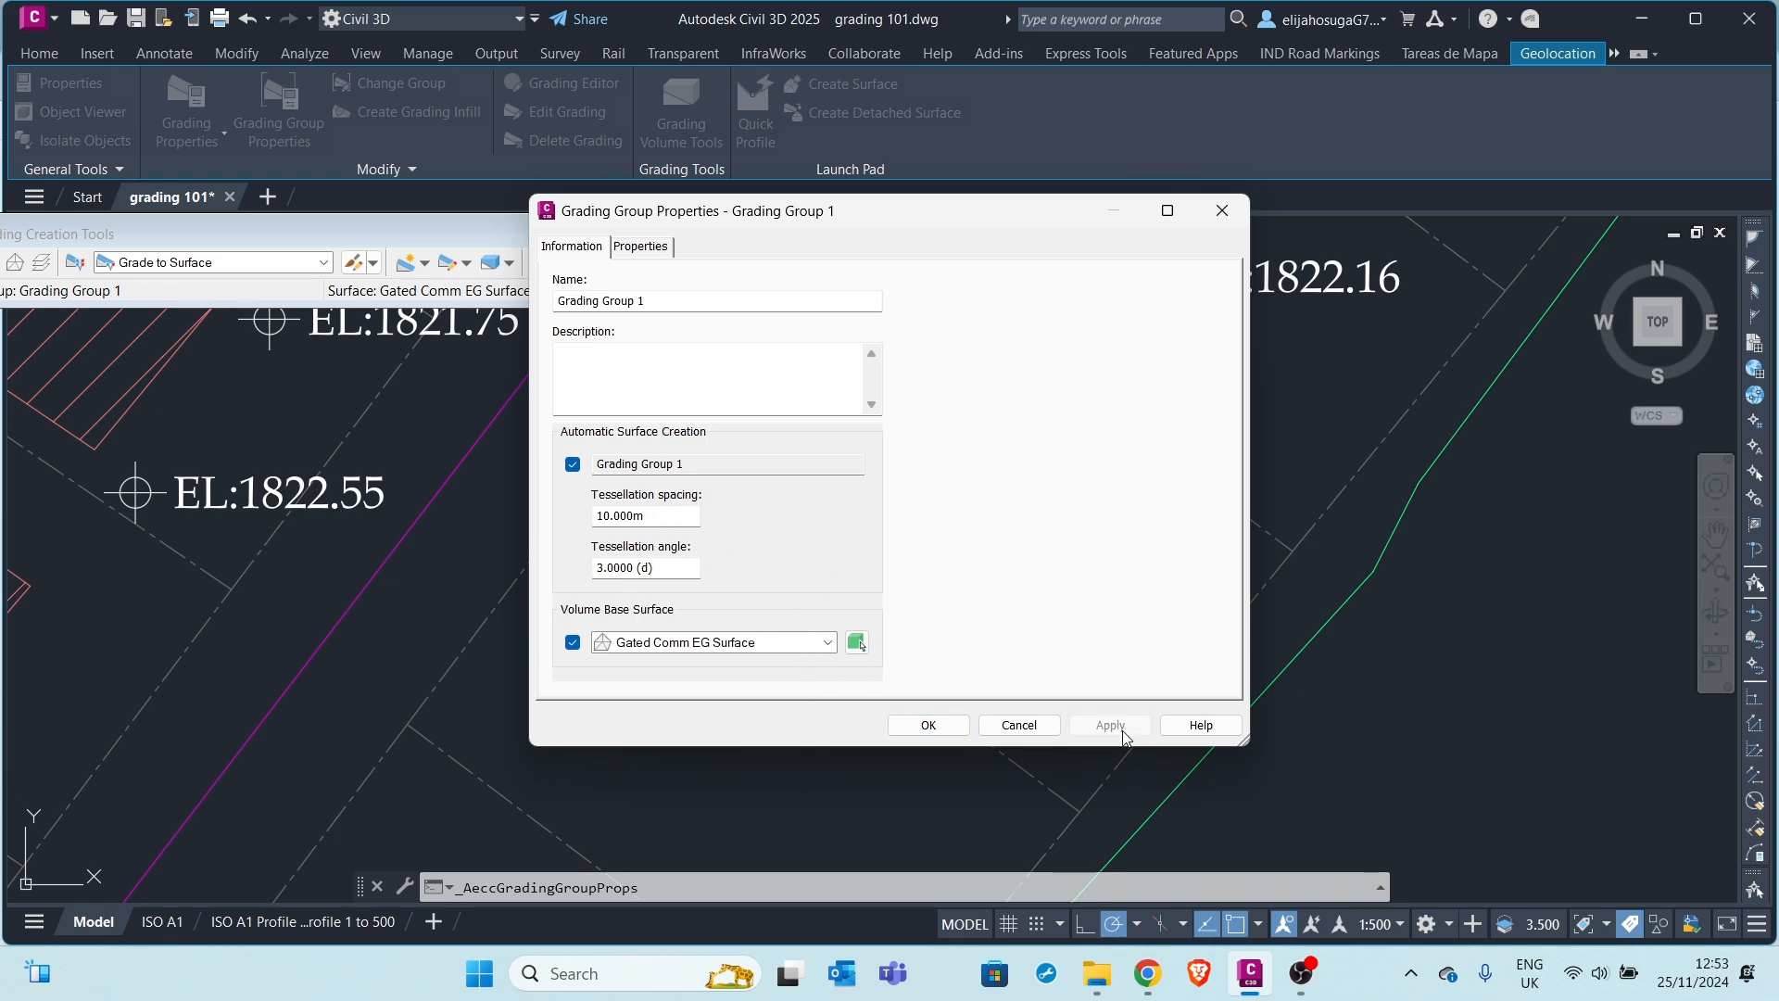
{"action": "left_click", "coordinate": [928, 724]}
Bring up the Grading Volume Tools panel for Grading Group 1
{"action": "scroll", "coordinate": [954, 352], "scroll_direction": "up", "scroll_amount": 4}
{"action": "scroll", "coordinate": [954, 352], "scroll_direction": "down", "scroll_amount": 4}
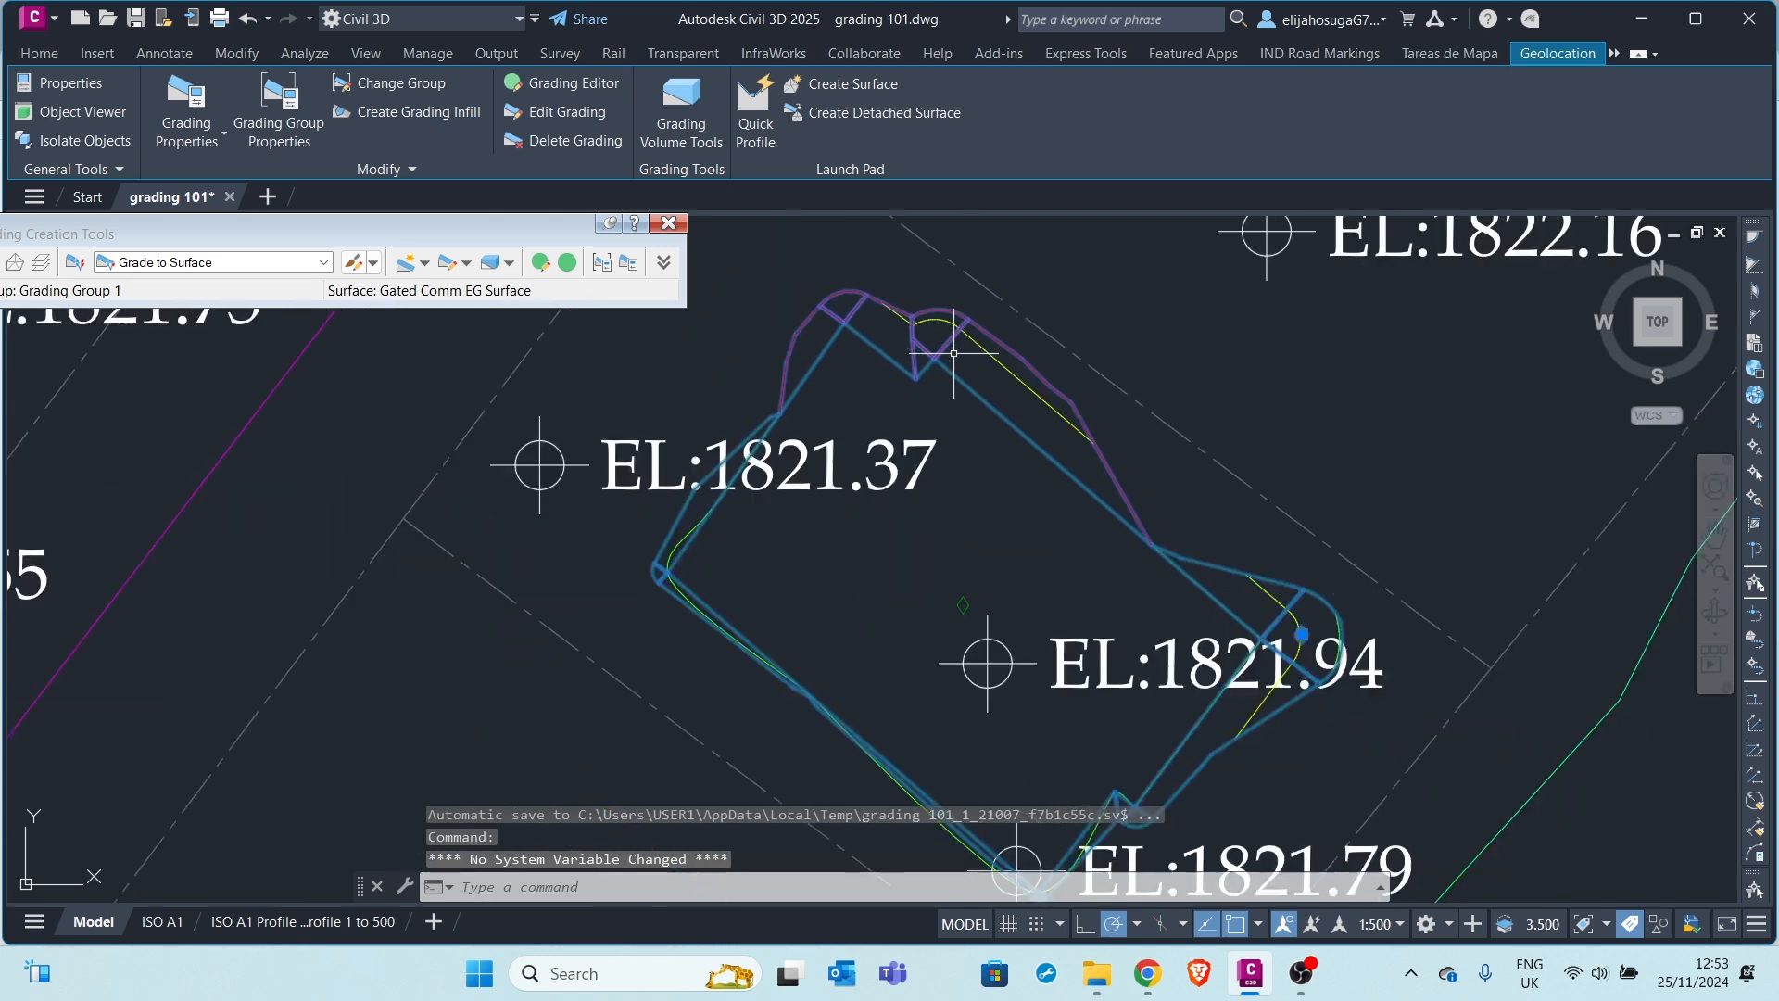
{"action": "scroll", "coordinate": [1113, 574], "scroll_direction": "up", "scroll_amount": 2}
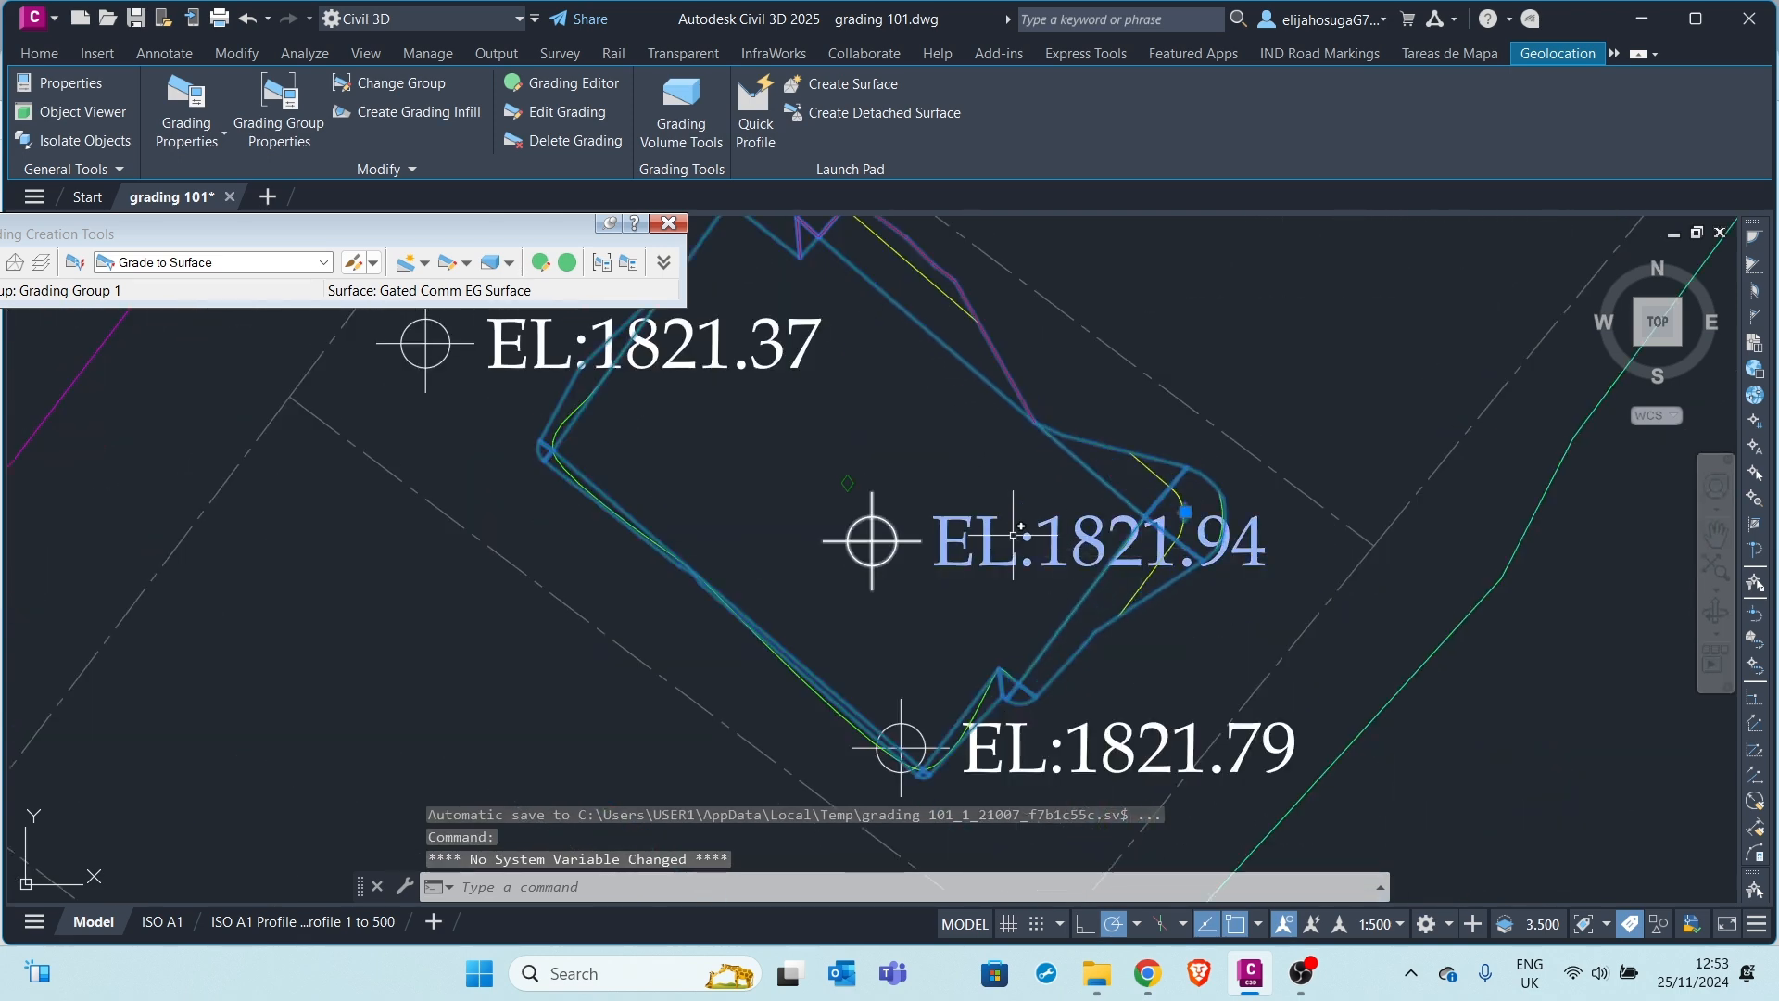
{"action": "scroll", "coordinate": [809, 400], "scroll_direction": "down", "scroll_amount": 4}
{"action": "scroll", "coordinate": [846, 469], "scroll_direction": "up", "scroll_amount": 2}
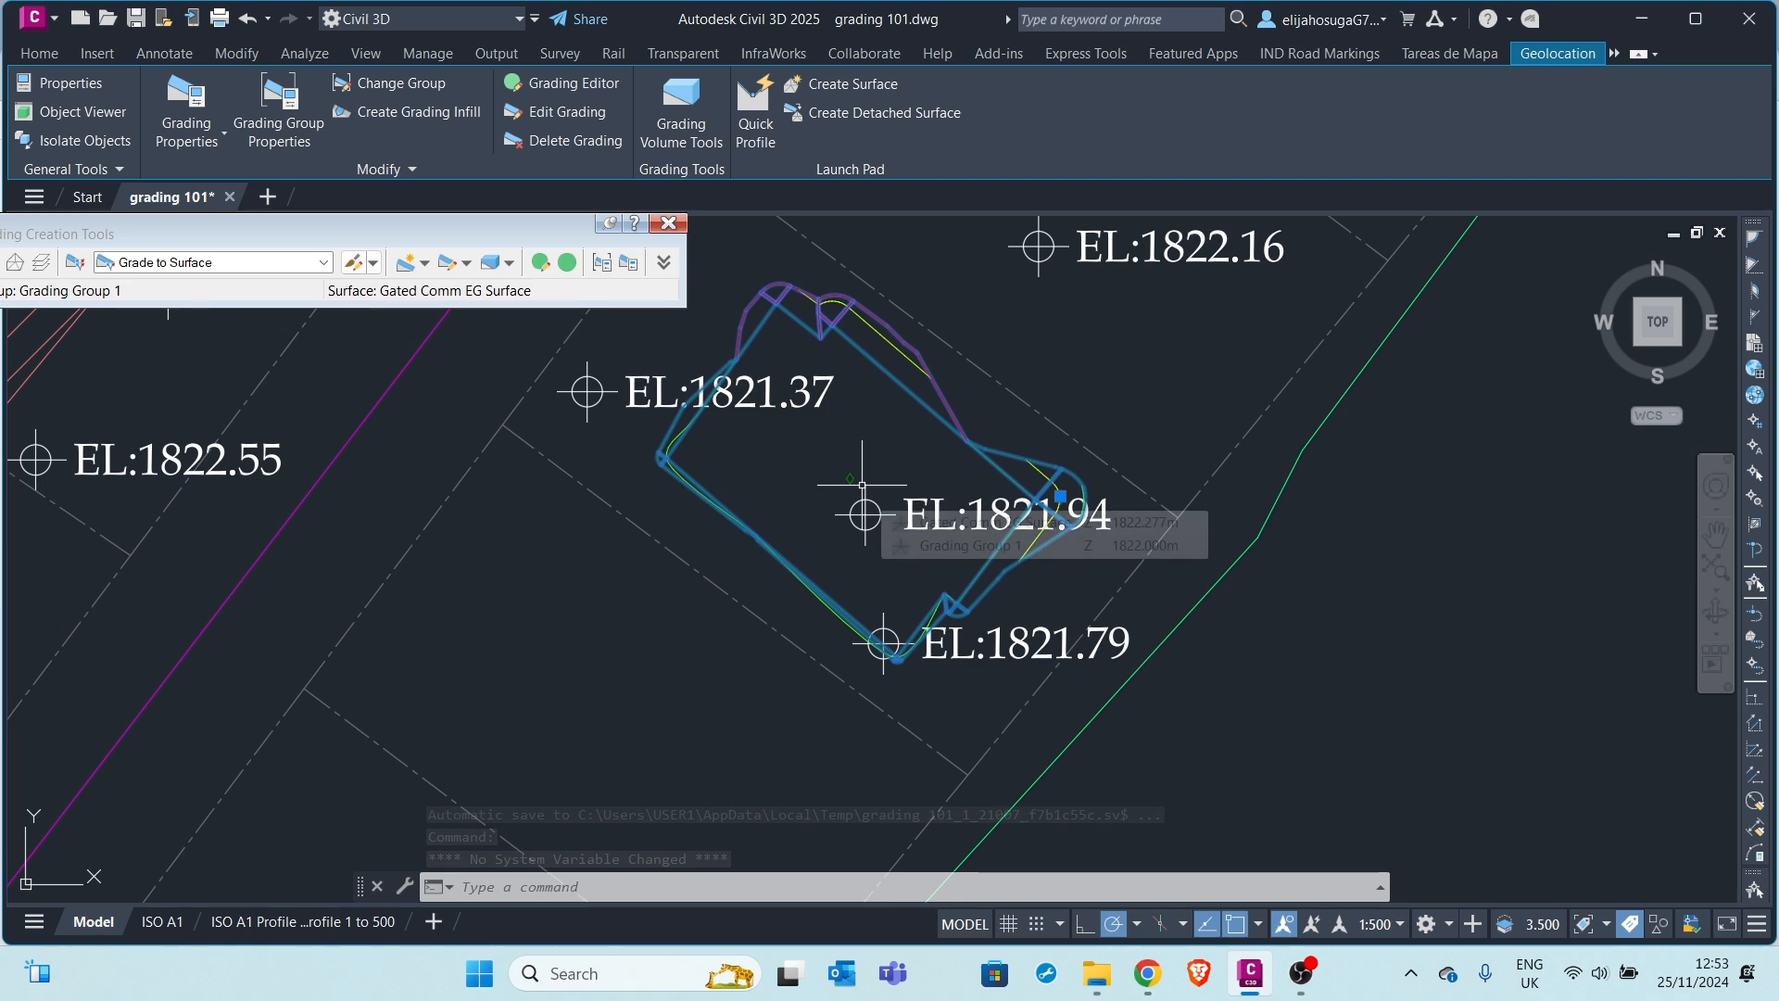
{"action": "scroll", "coordinate": [1057, 498], "scroll_direction": "up", "scroll_amount": 2}
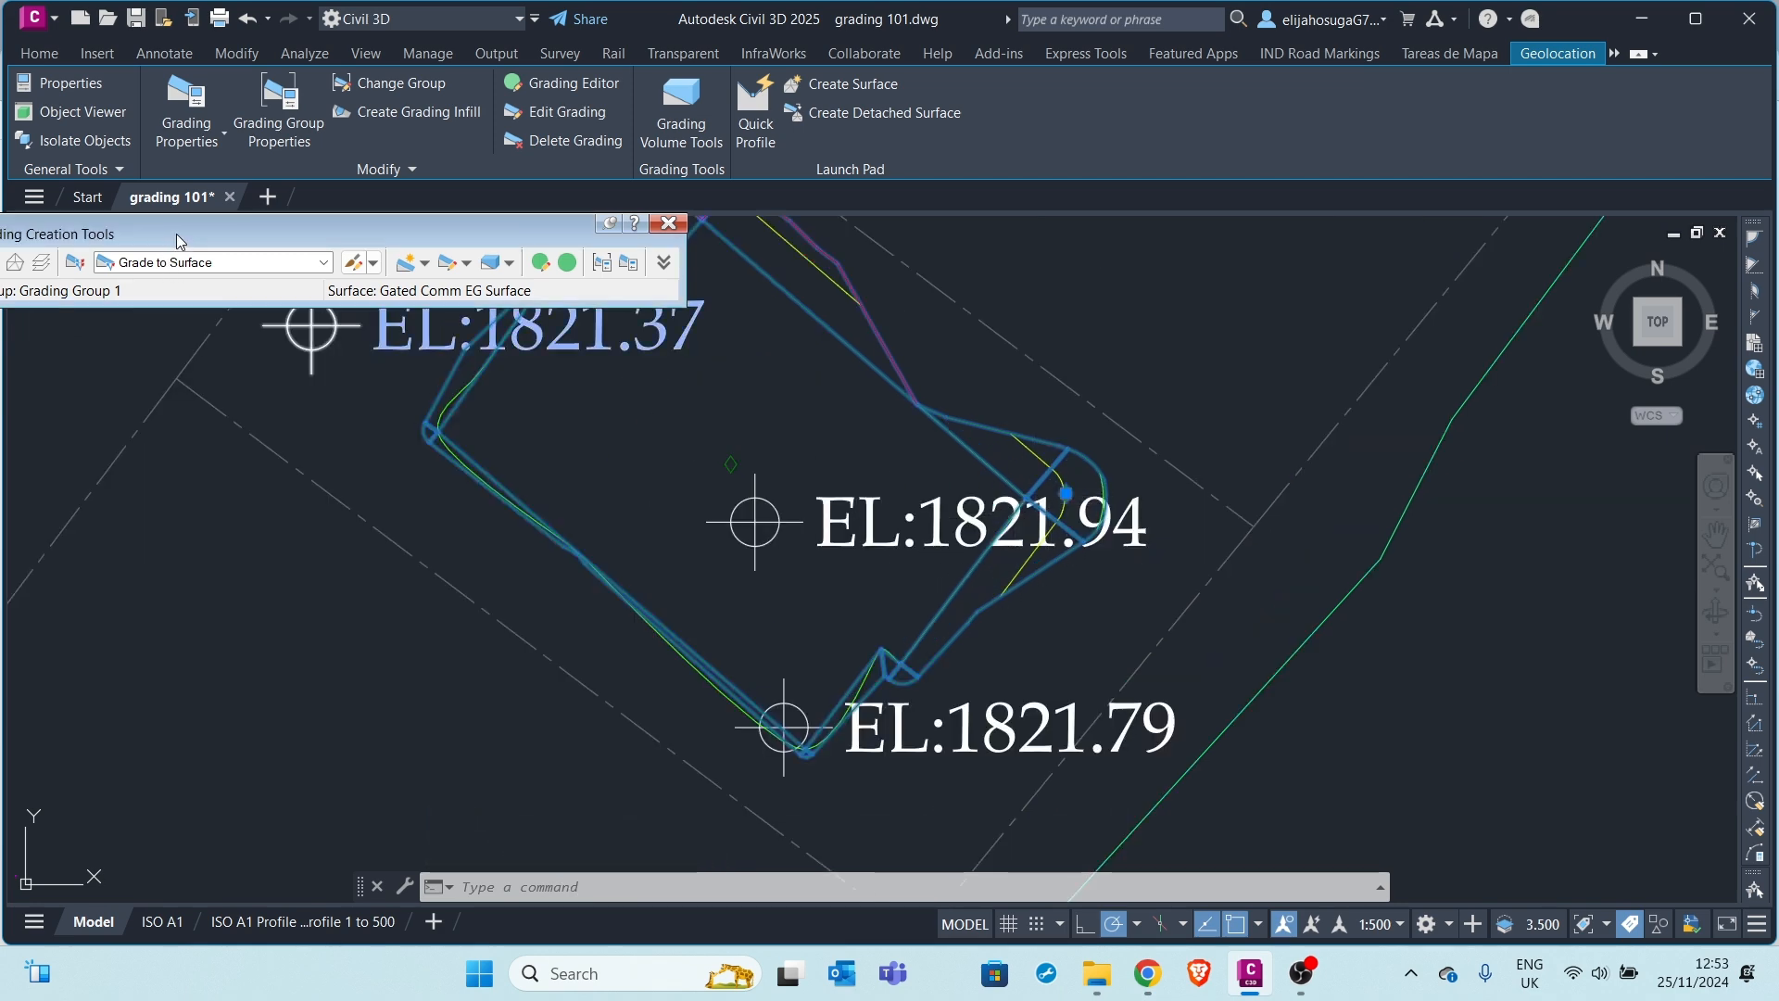
{"action": "left_click", "coordinate": [680, 103]}
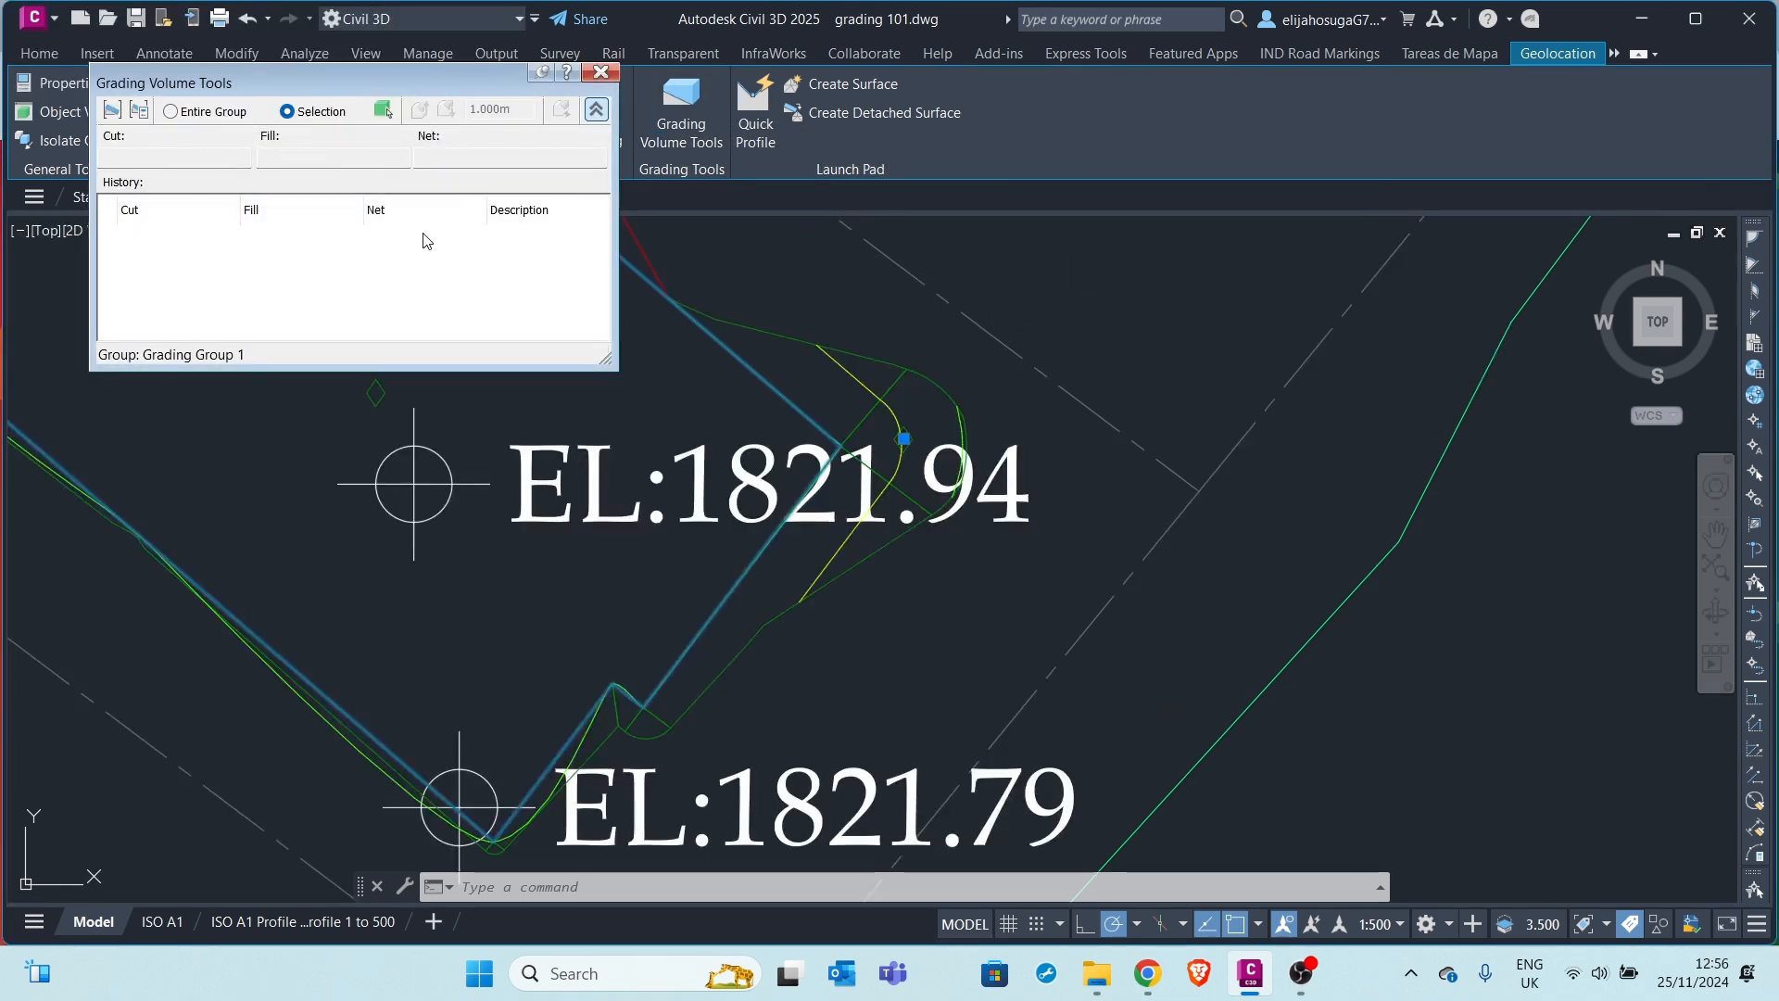
Get volumes for Grading Group 1: 34.58 cut, 28.40 fill, net cut 6.18 cu m
{"action": "left_click", "coordinate": [172, 112]}
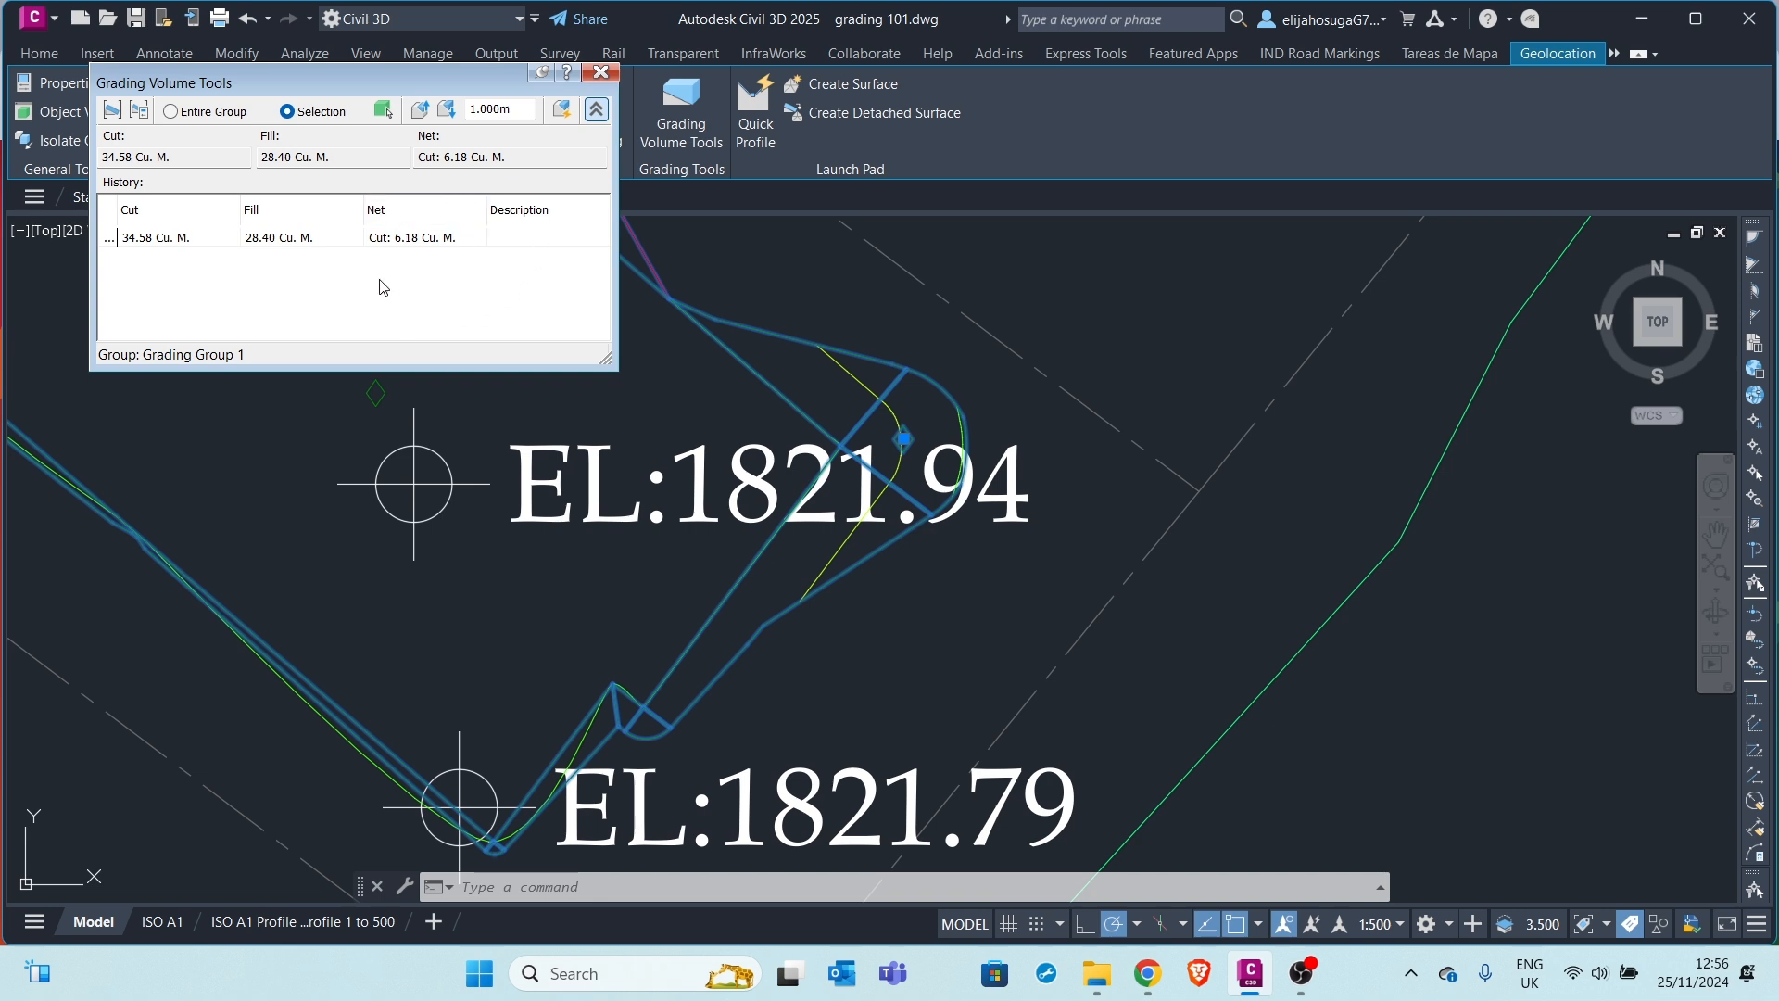
{"action": "scroll", "coordinate": [861, 432], "scroll_direction": "down", "scroll_amount": 2}
{"action": "middle_click_drag", "start_coordinate": [861, 432], "coordinate": [1094, 491]}
{"action": "middle_click_drag", "start_coordinate": [846, 376], "coordinate": [885, 517]}
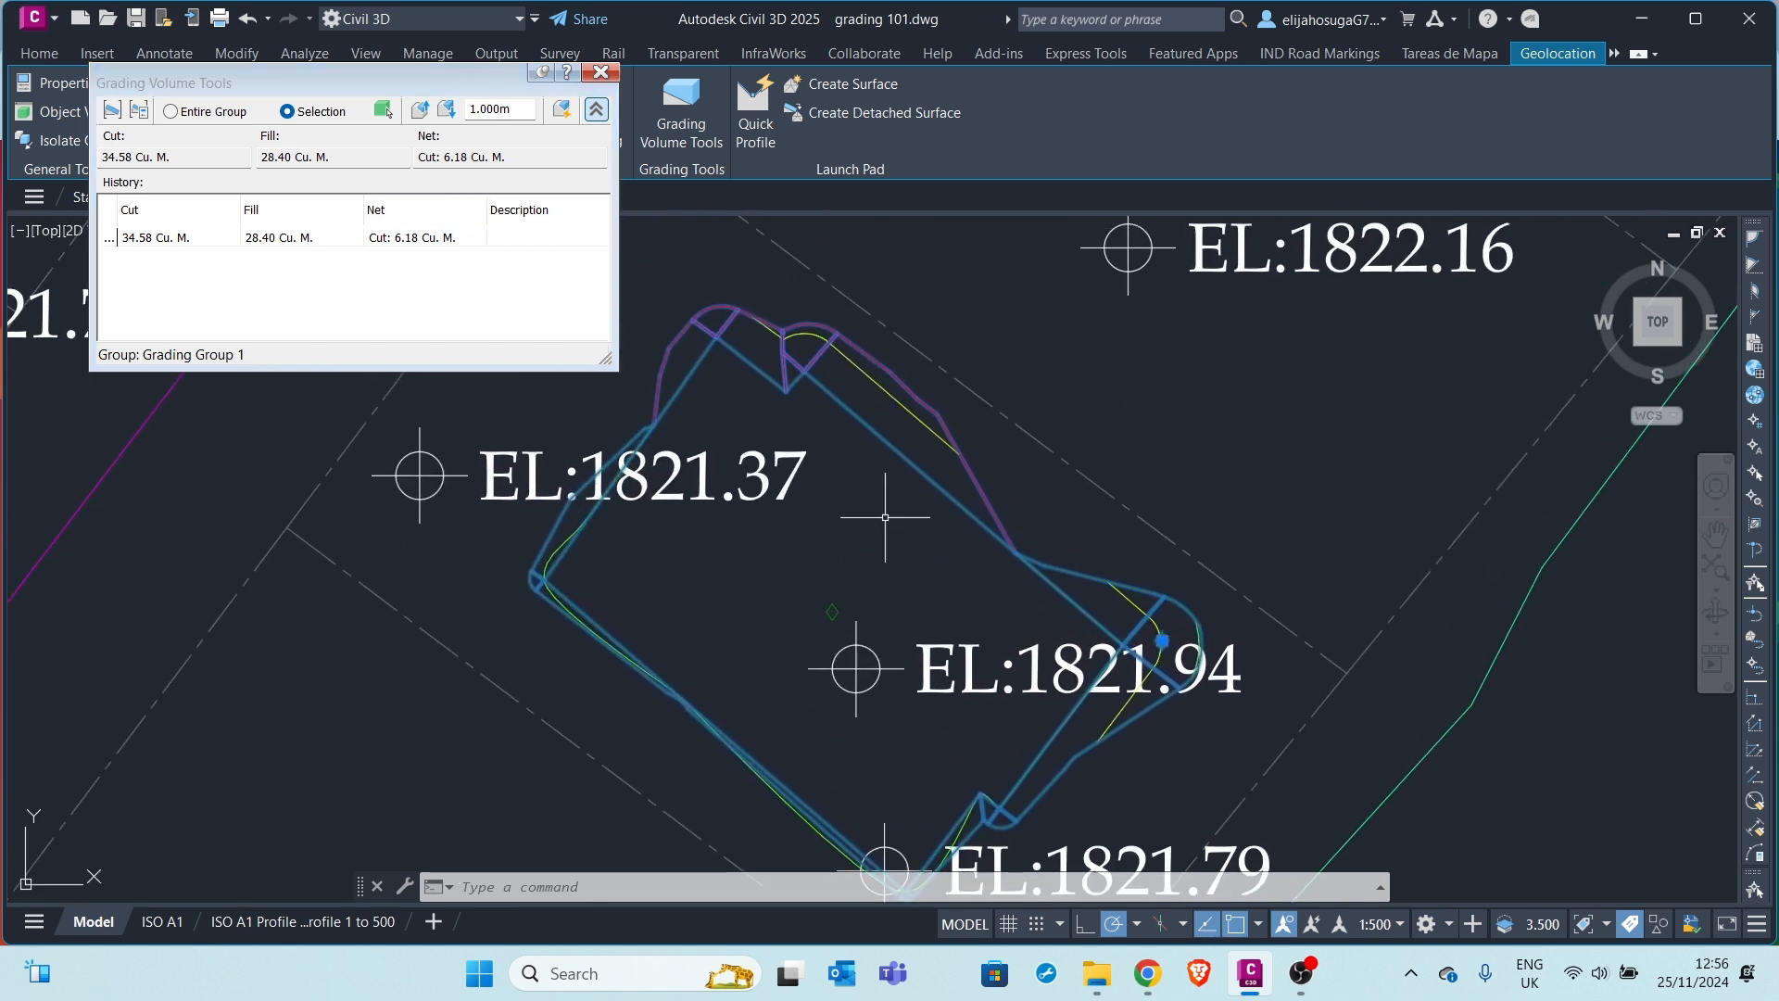
Begin replacing the 1.000m elevation increment with a new value
{"action": "mouse_move", "coordinate": [680, 424]}
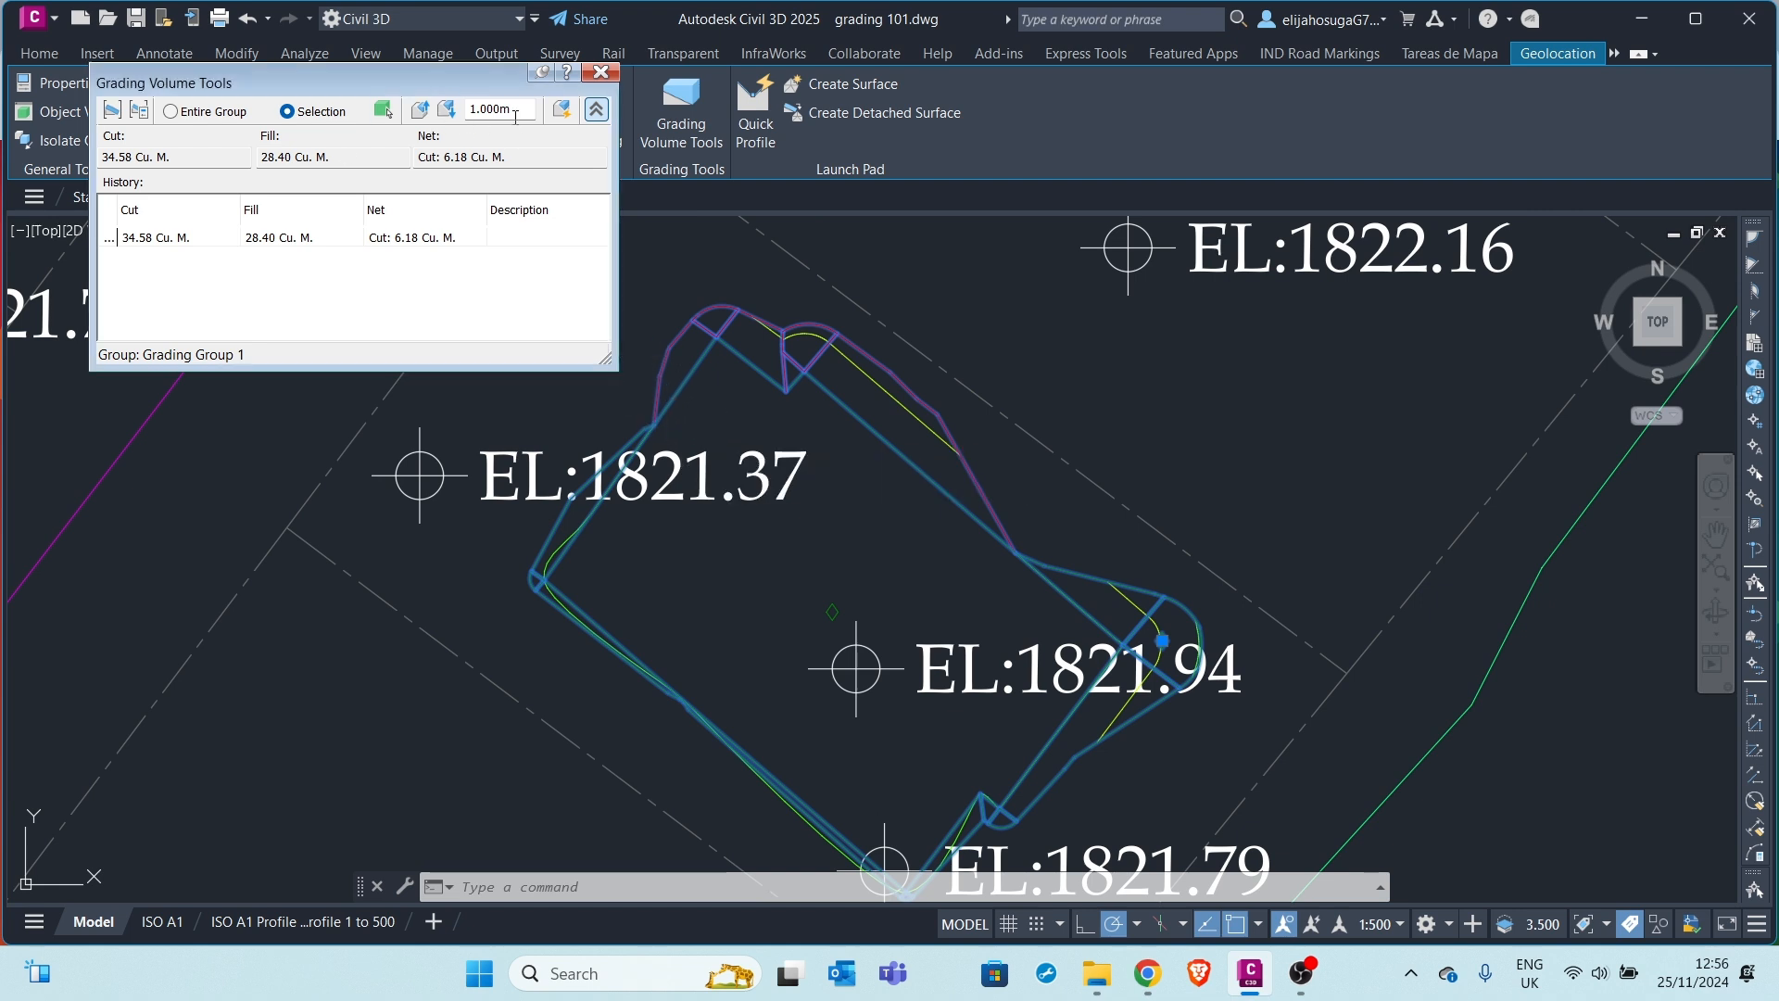
{"action": "left_click_drag", "start_coordinate": [520, 108], "coordinate": [453, 103]}
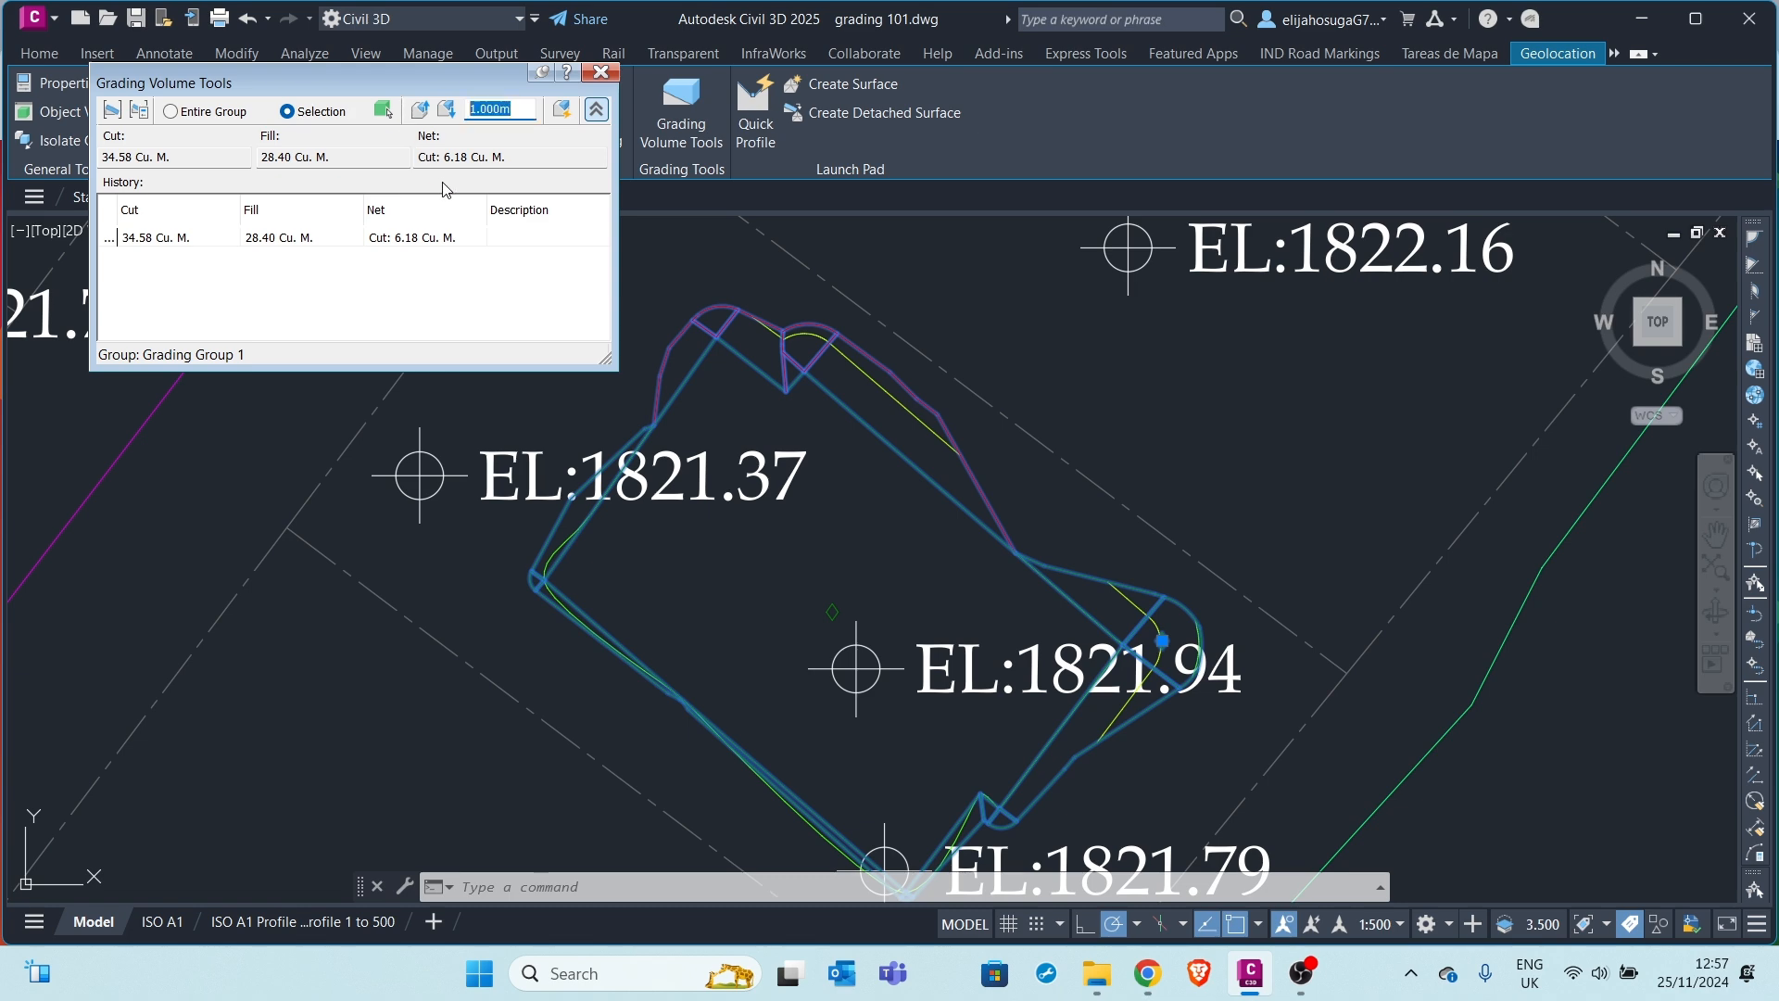
{"action": "type", "text": "0."}
Test volumes by raising and lowering the grading in 0.100m increments
{"action": "left_click", "coordinate": [419, 109]}
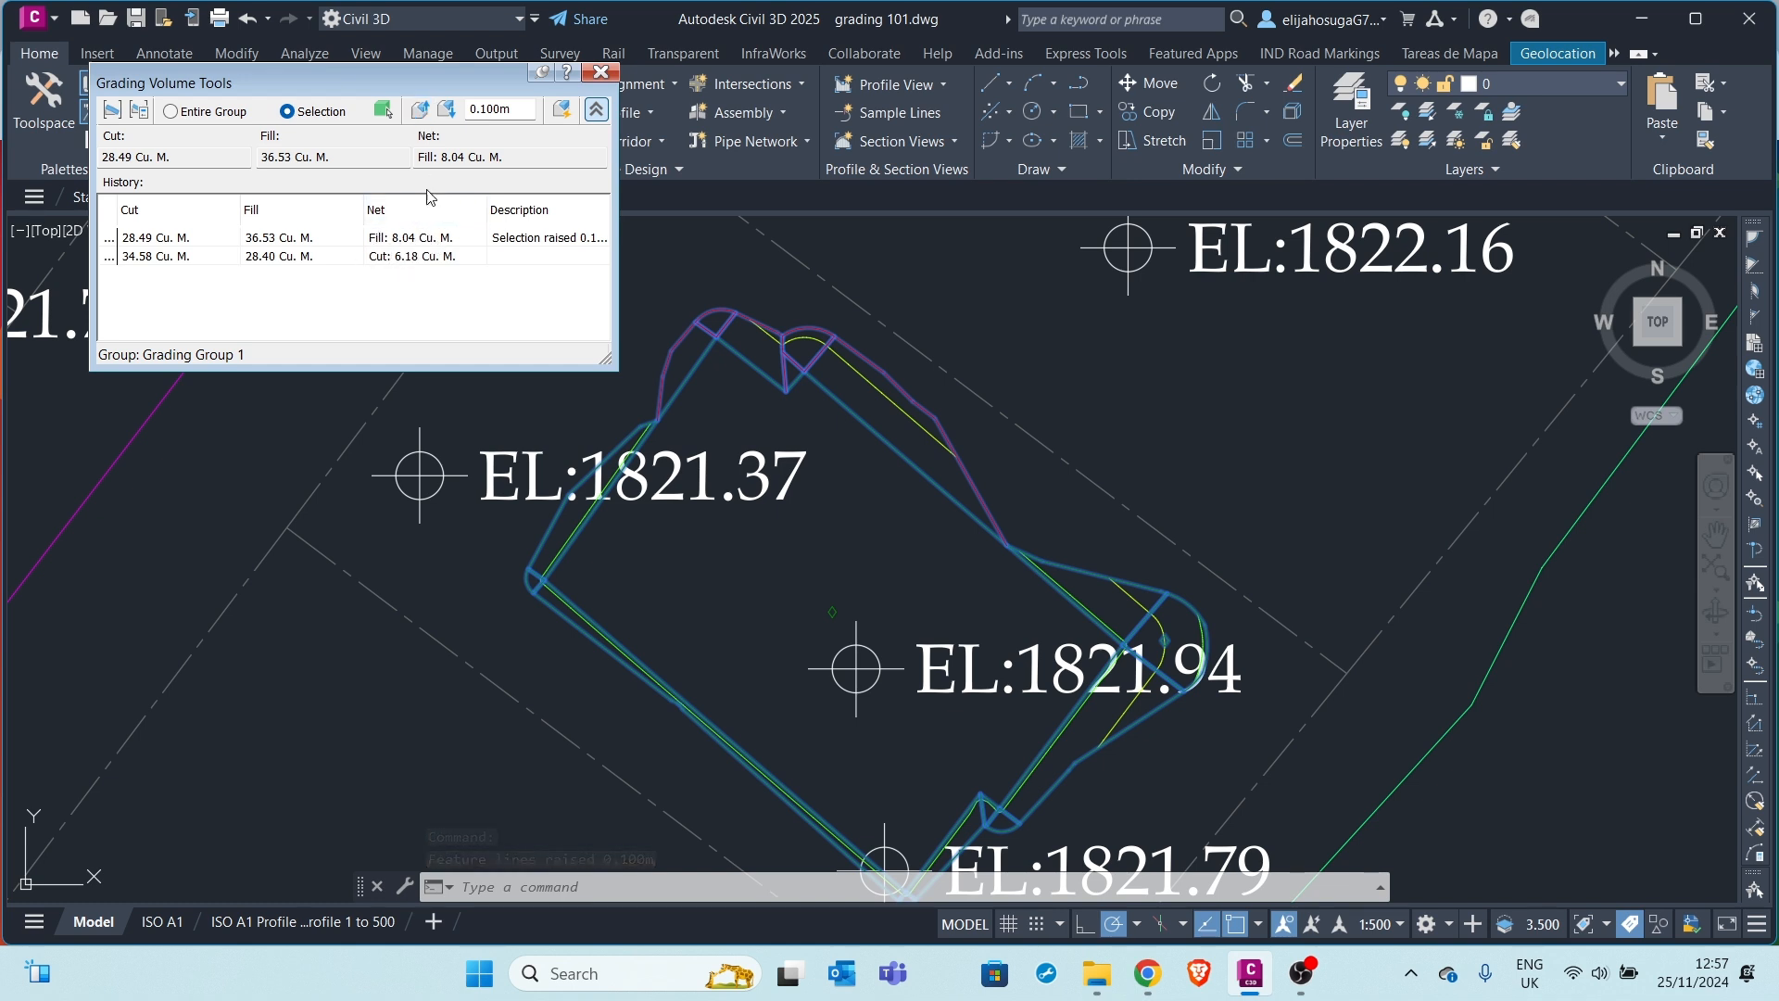
{"action": "left_click", "coordinate": [448, 110]}
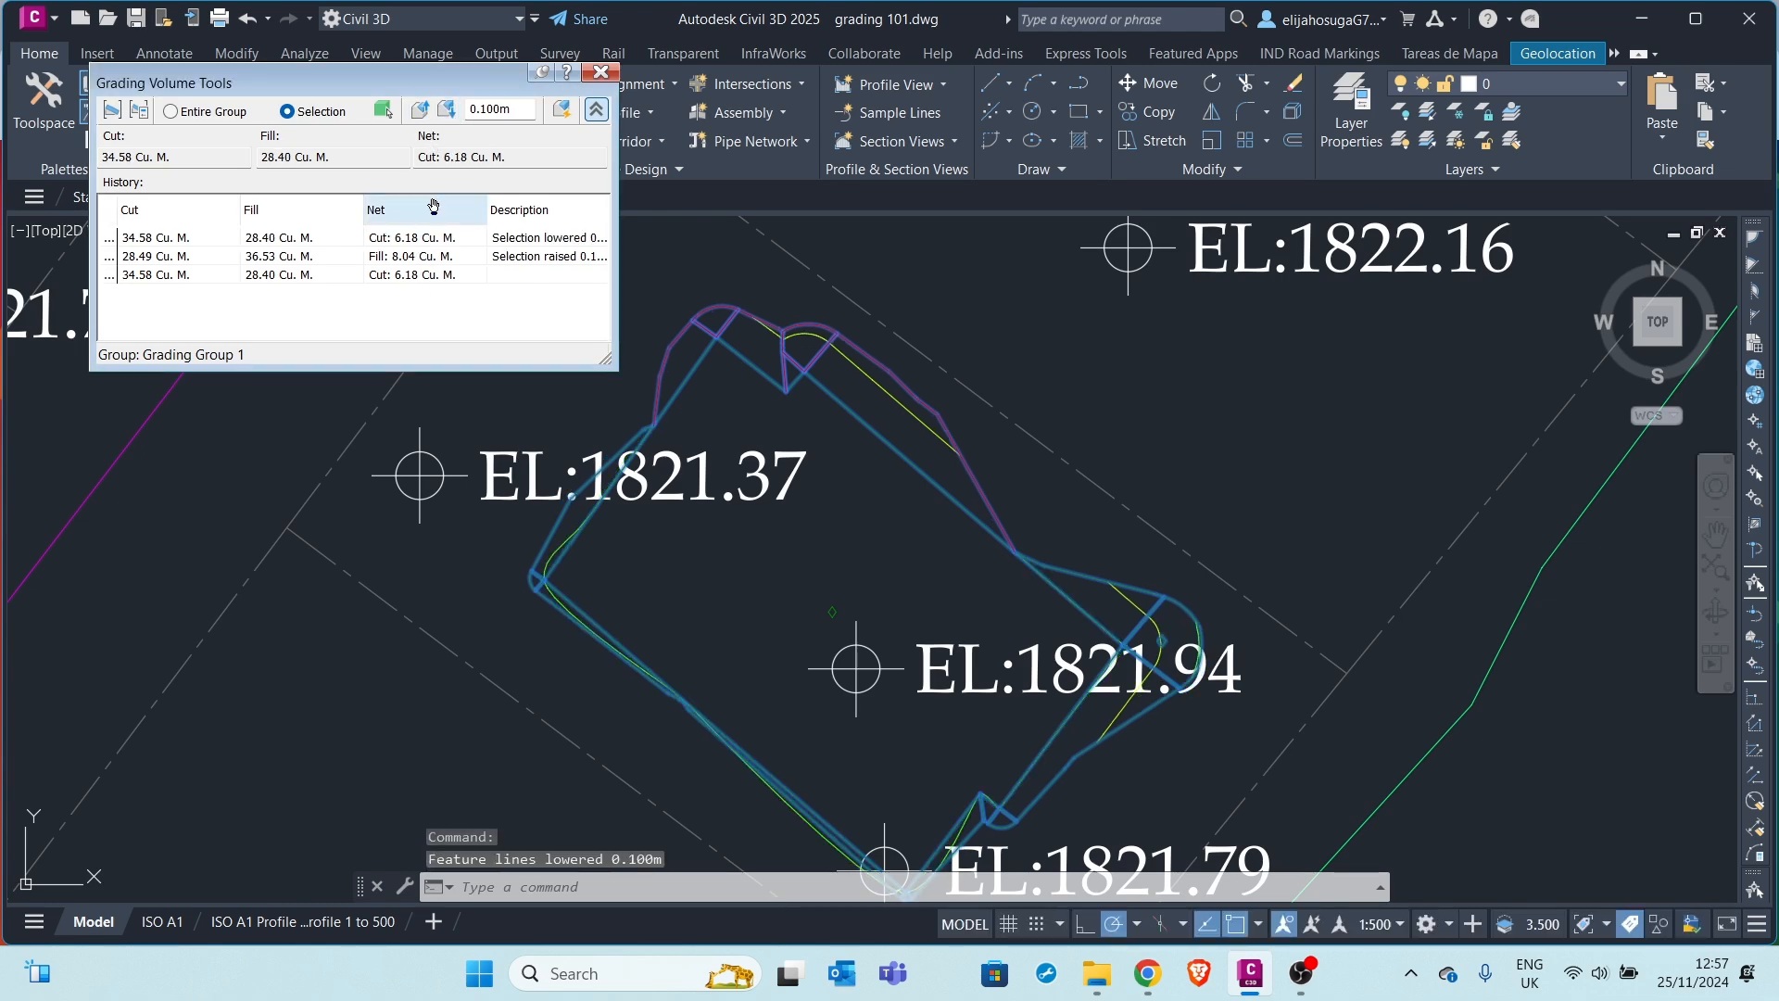
{"action": "left_click", "coordinate": [447, 110]}
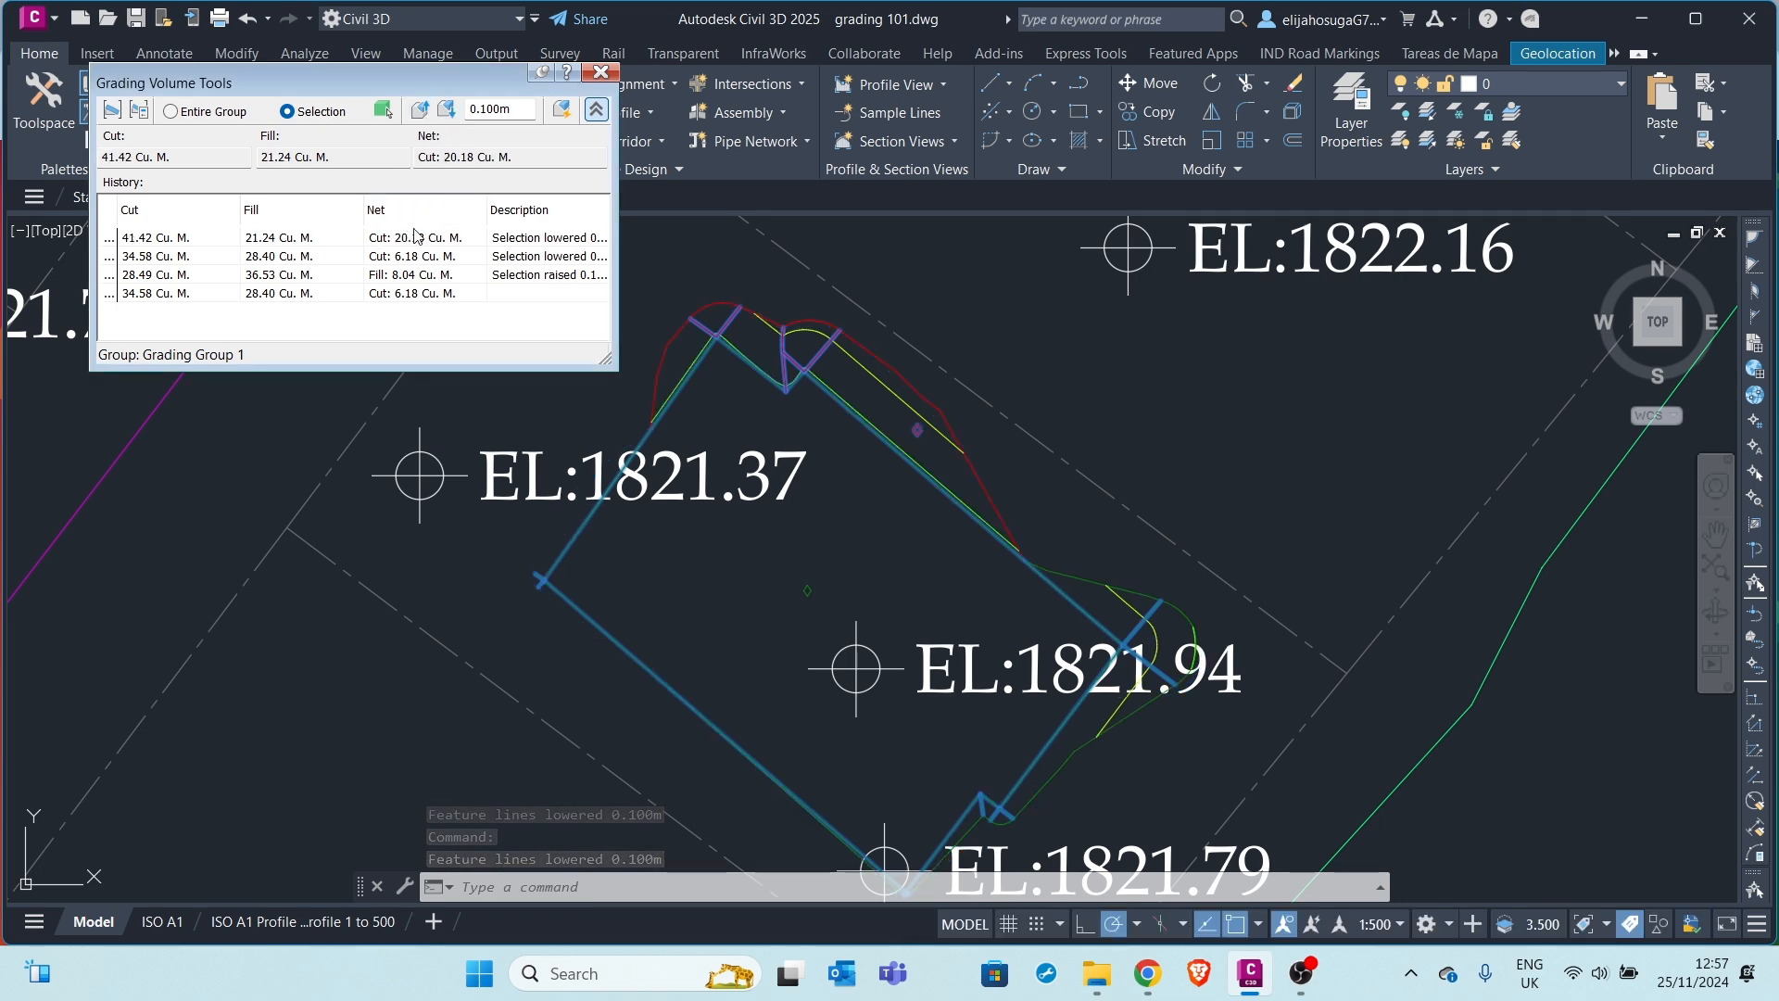
{"action": "left_click", "coordinate": [418, 111]}
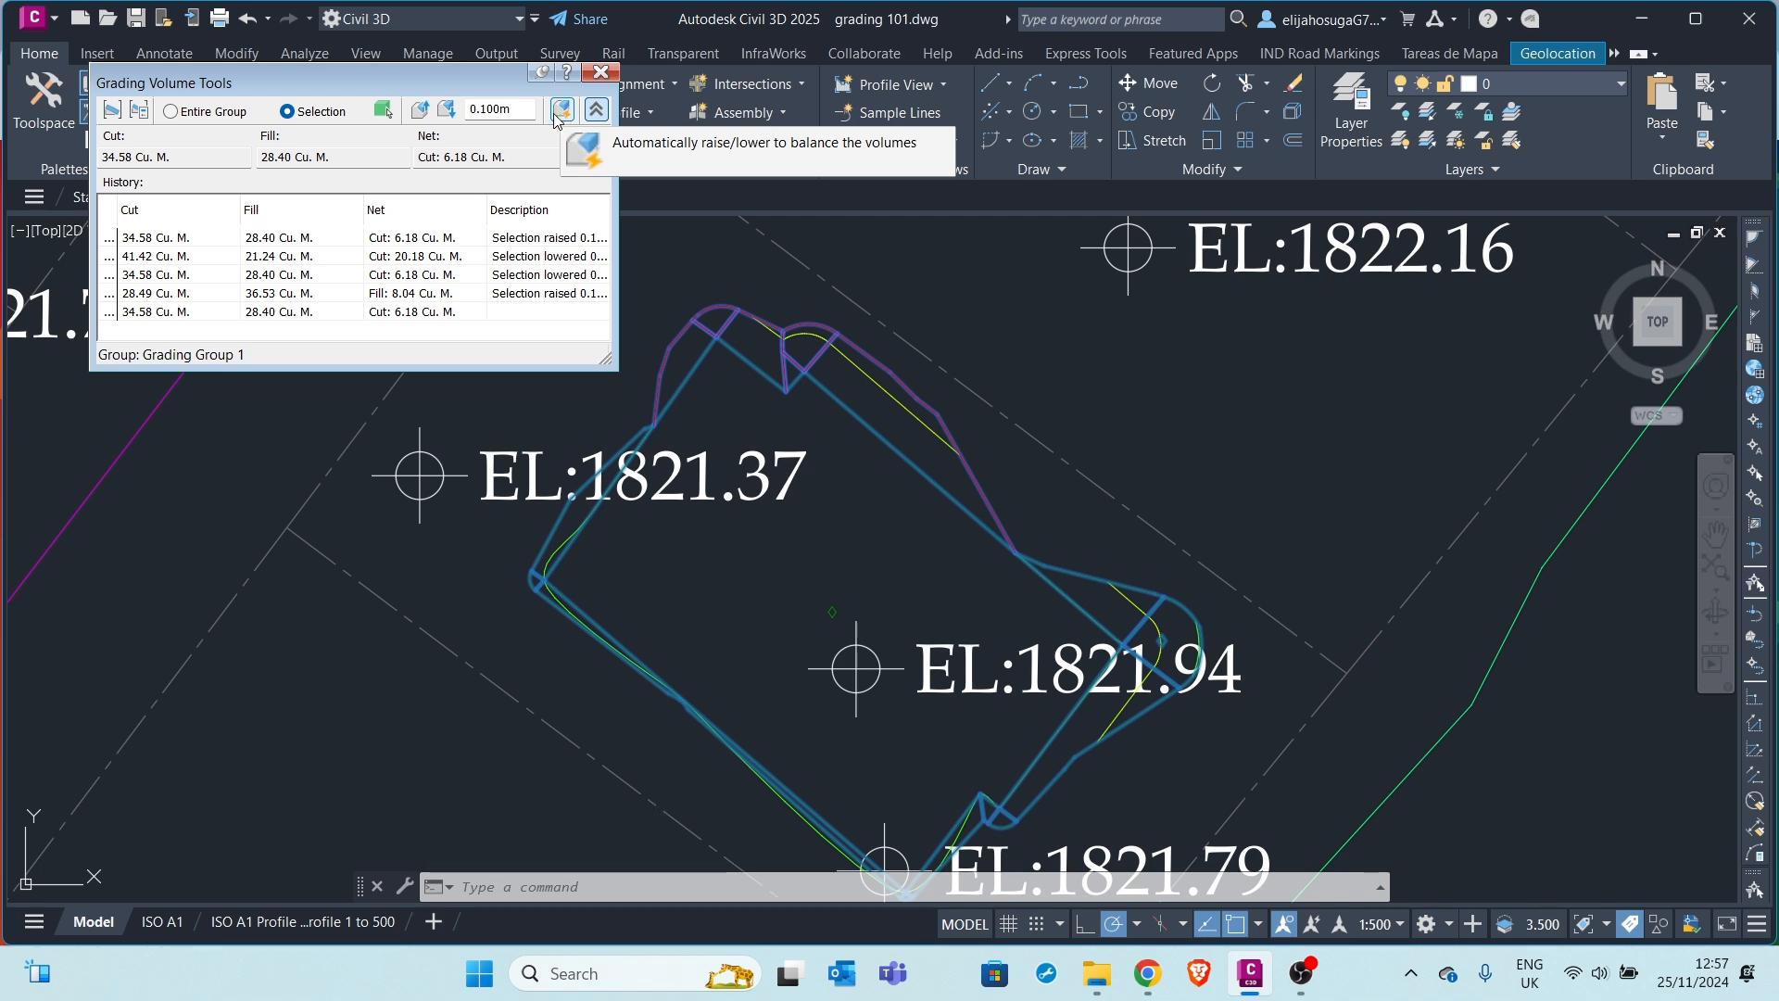
{"action": "left_click", "coordinate": [489, 158]}
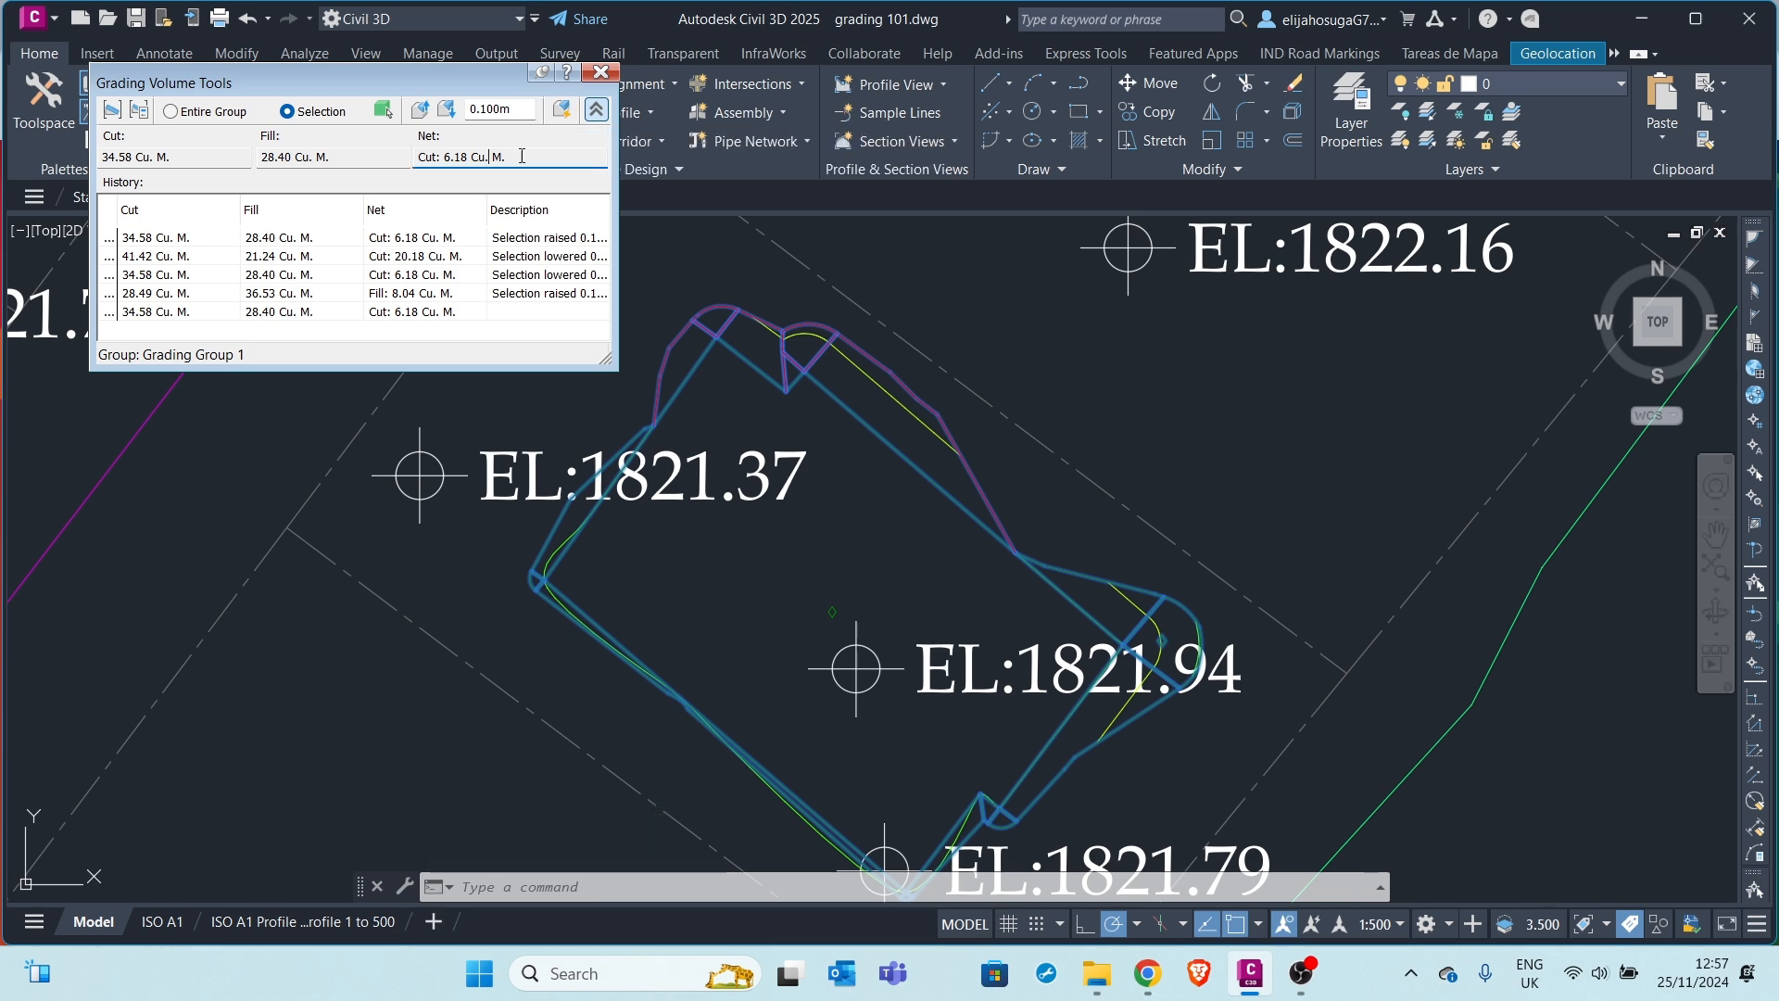
Auto-balance to required volume 0.00, giving 31.82 cut, 31.85 fill, net fill 0.02 cu m
{"action": "left_click", "coordinate": [561, 112]}
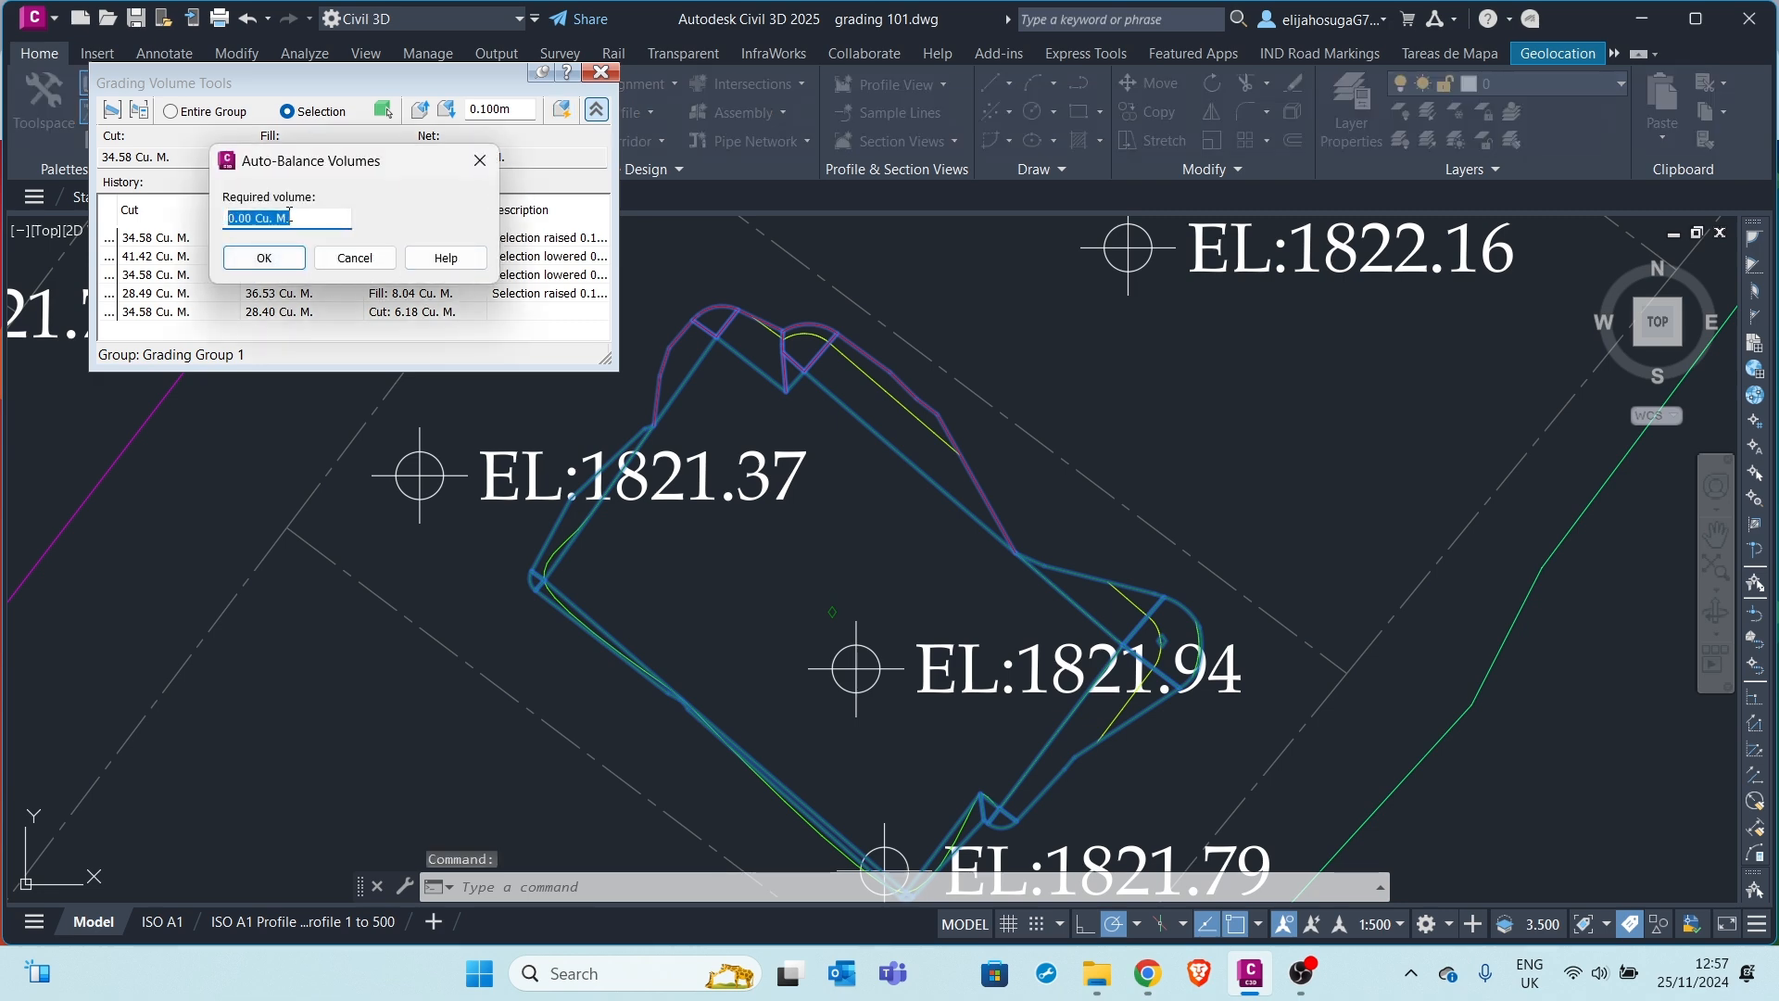
{"action": "left_click_drag", "start_coordinate": [326, 165], "coordinate": [669, 153]}
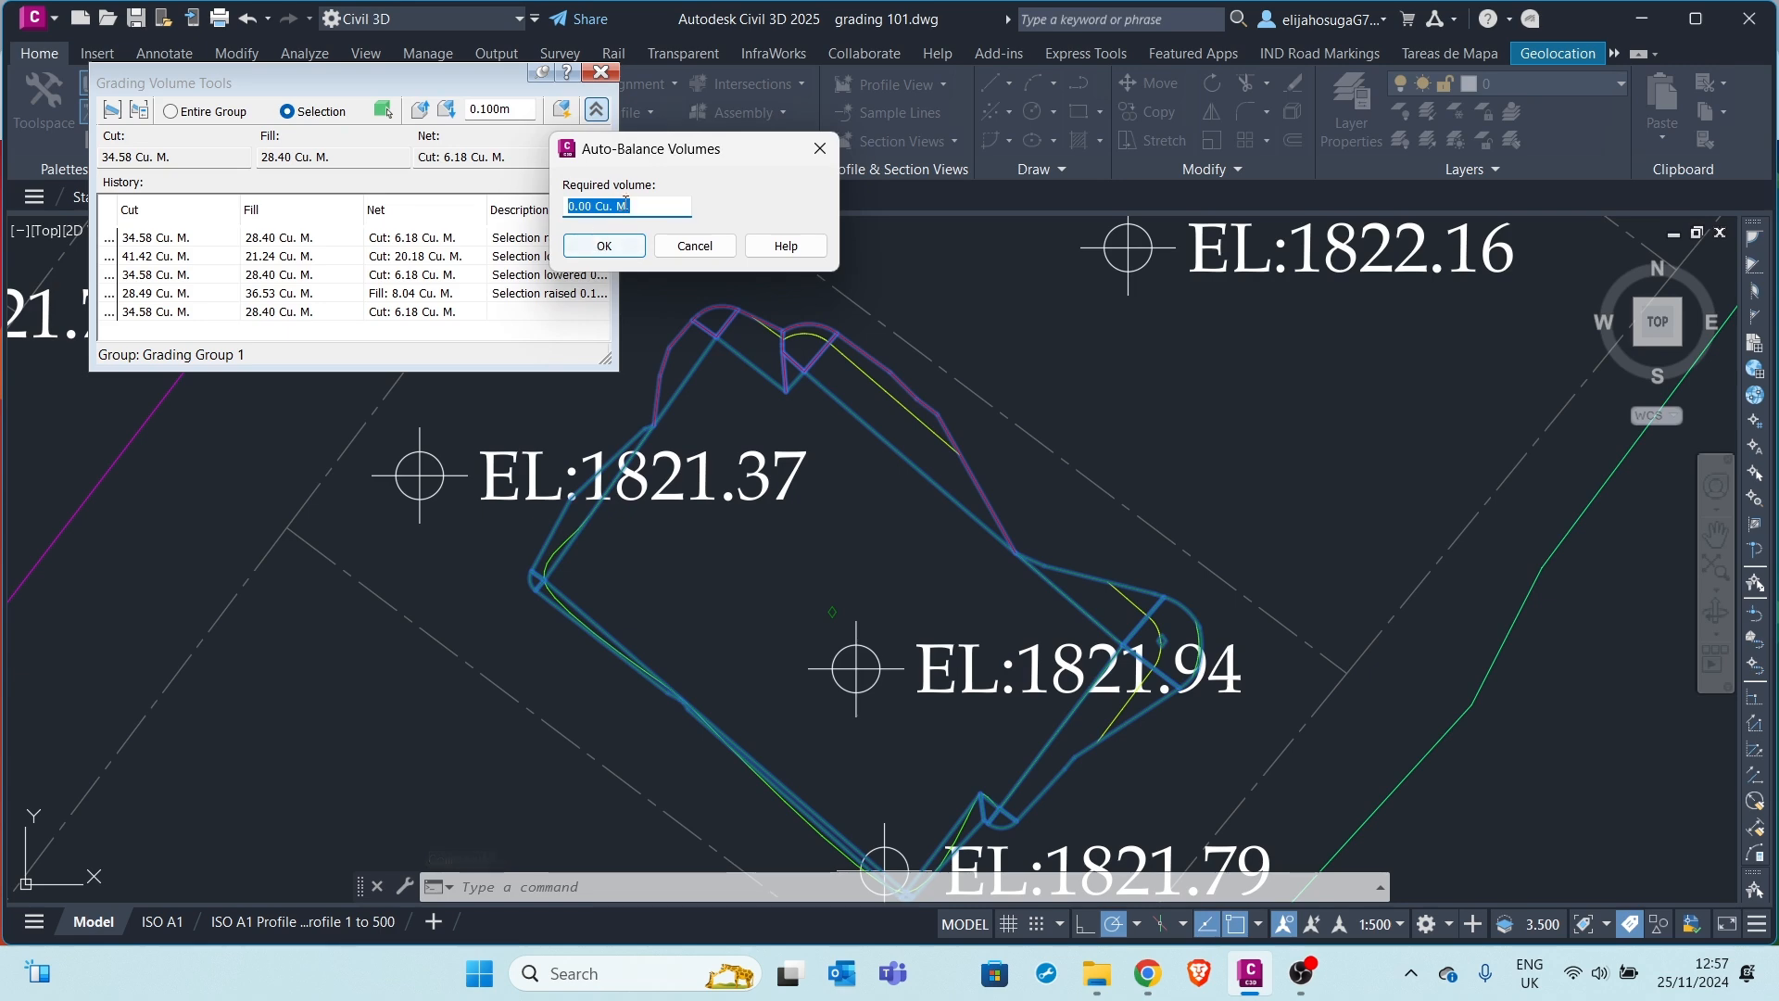
{"action": "left_click", "coordinate": [612, 247]}
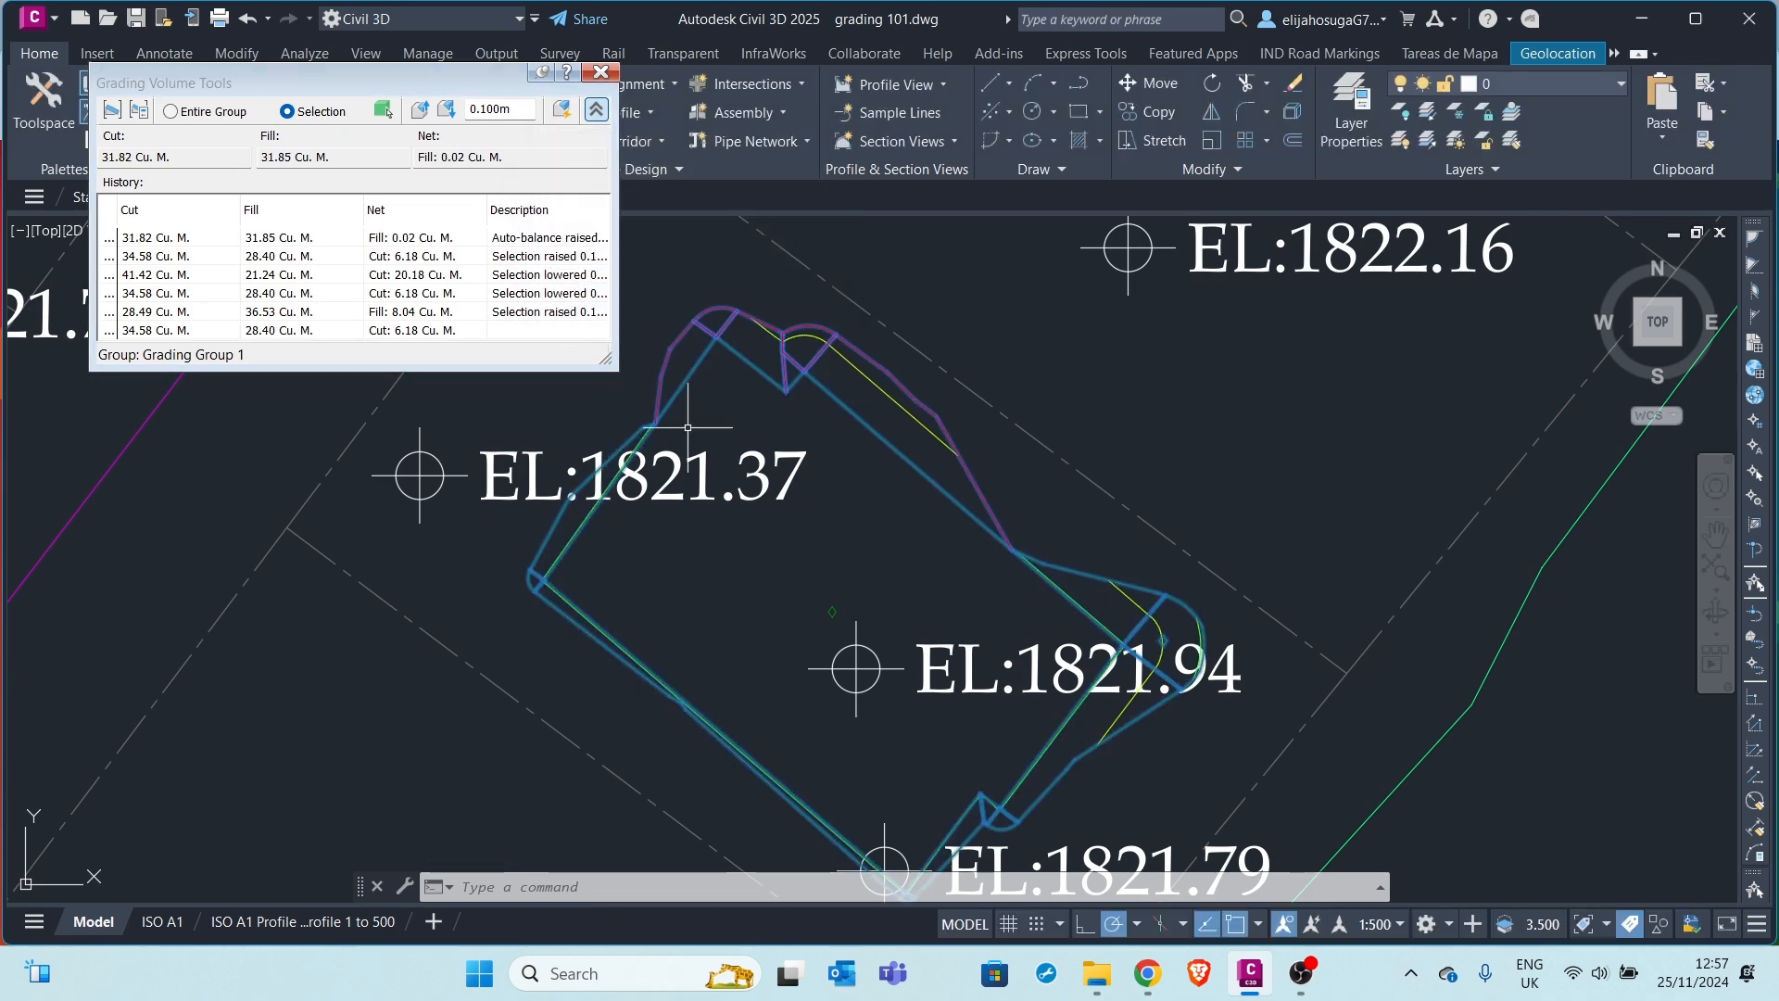
{"action": "middle_click_drag", "start_coordinate": [812, 514], "coordinate": [790, 470]}
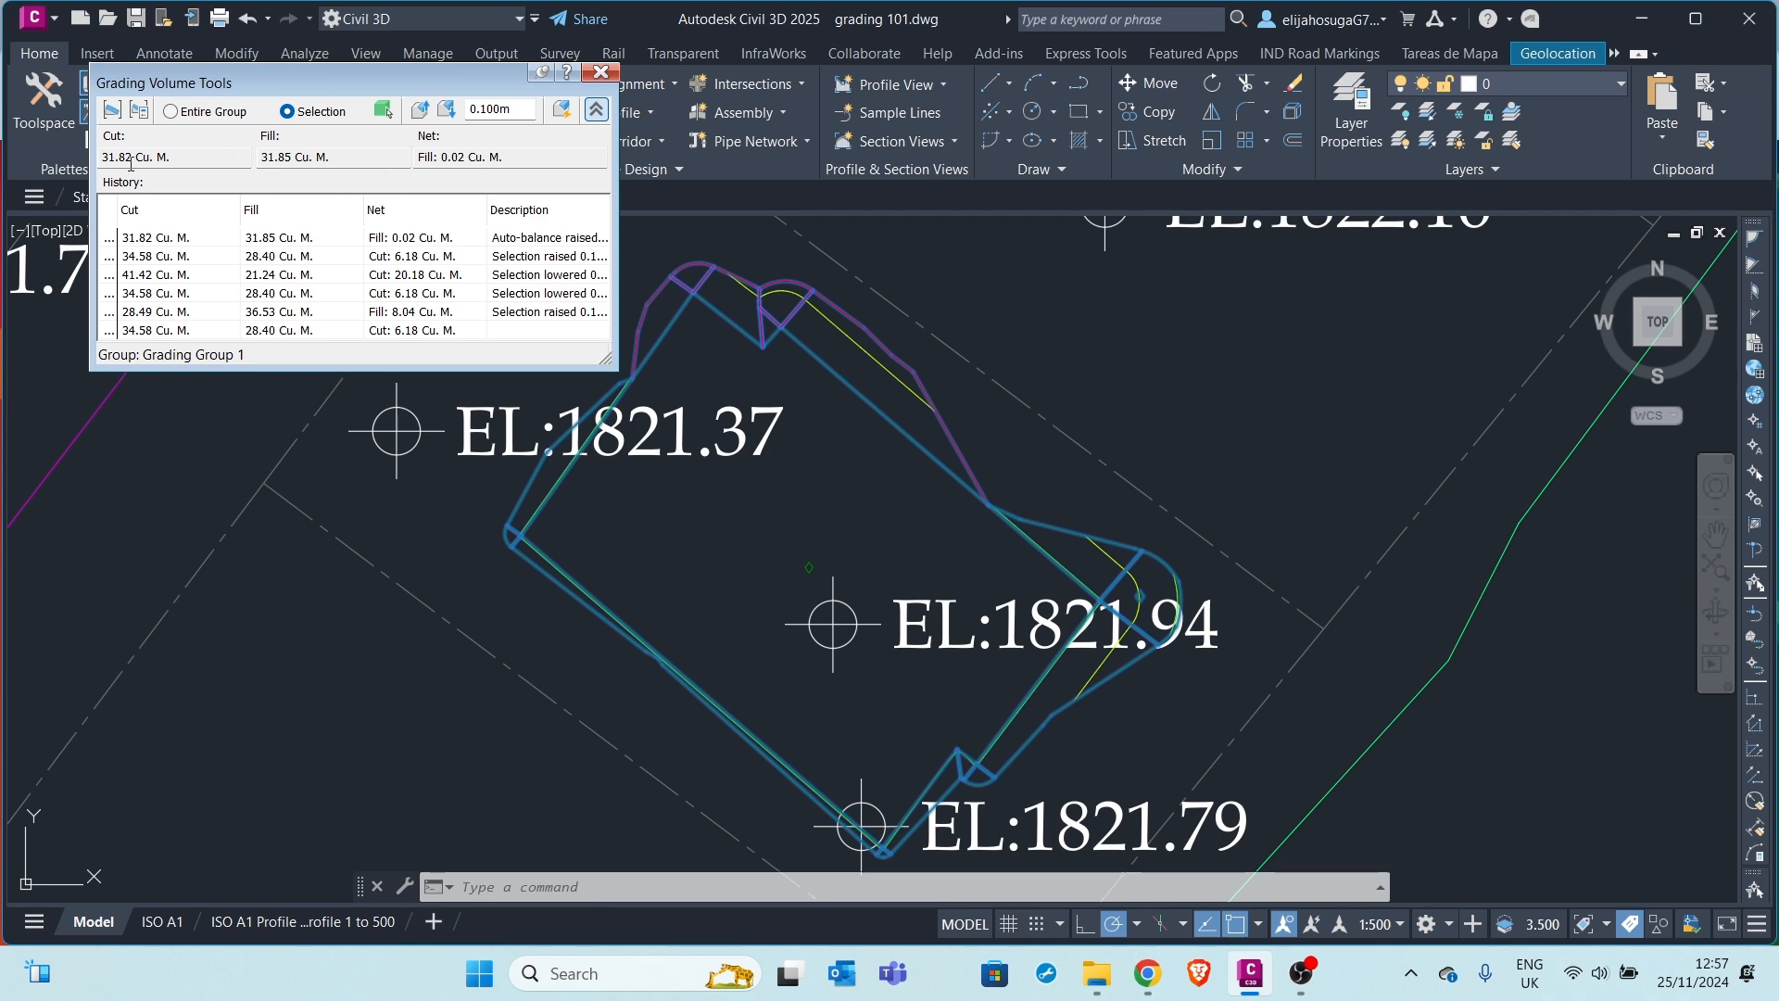
View the balanced grading's triangulated surface in the Object Viewer
{"action": "scroll", "coordinate": [952, 476], "scroll_direction": "down", "scroll_amount": 2}
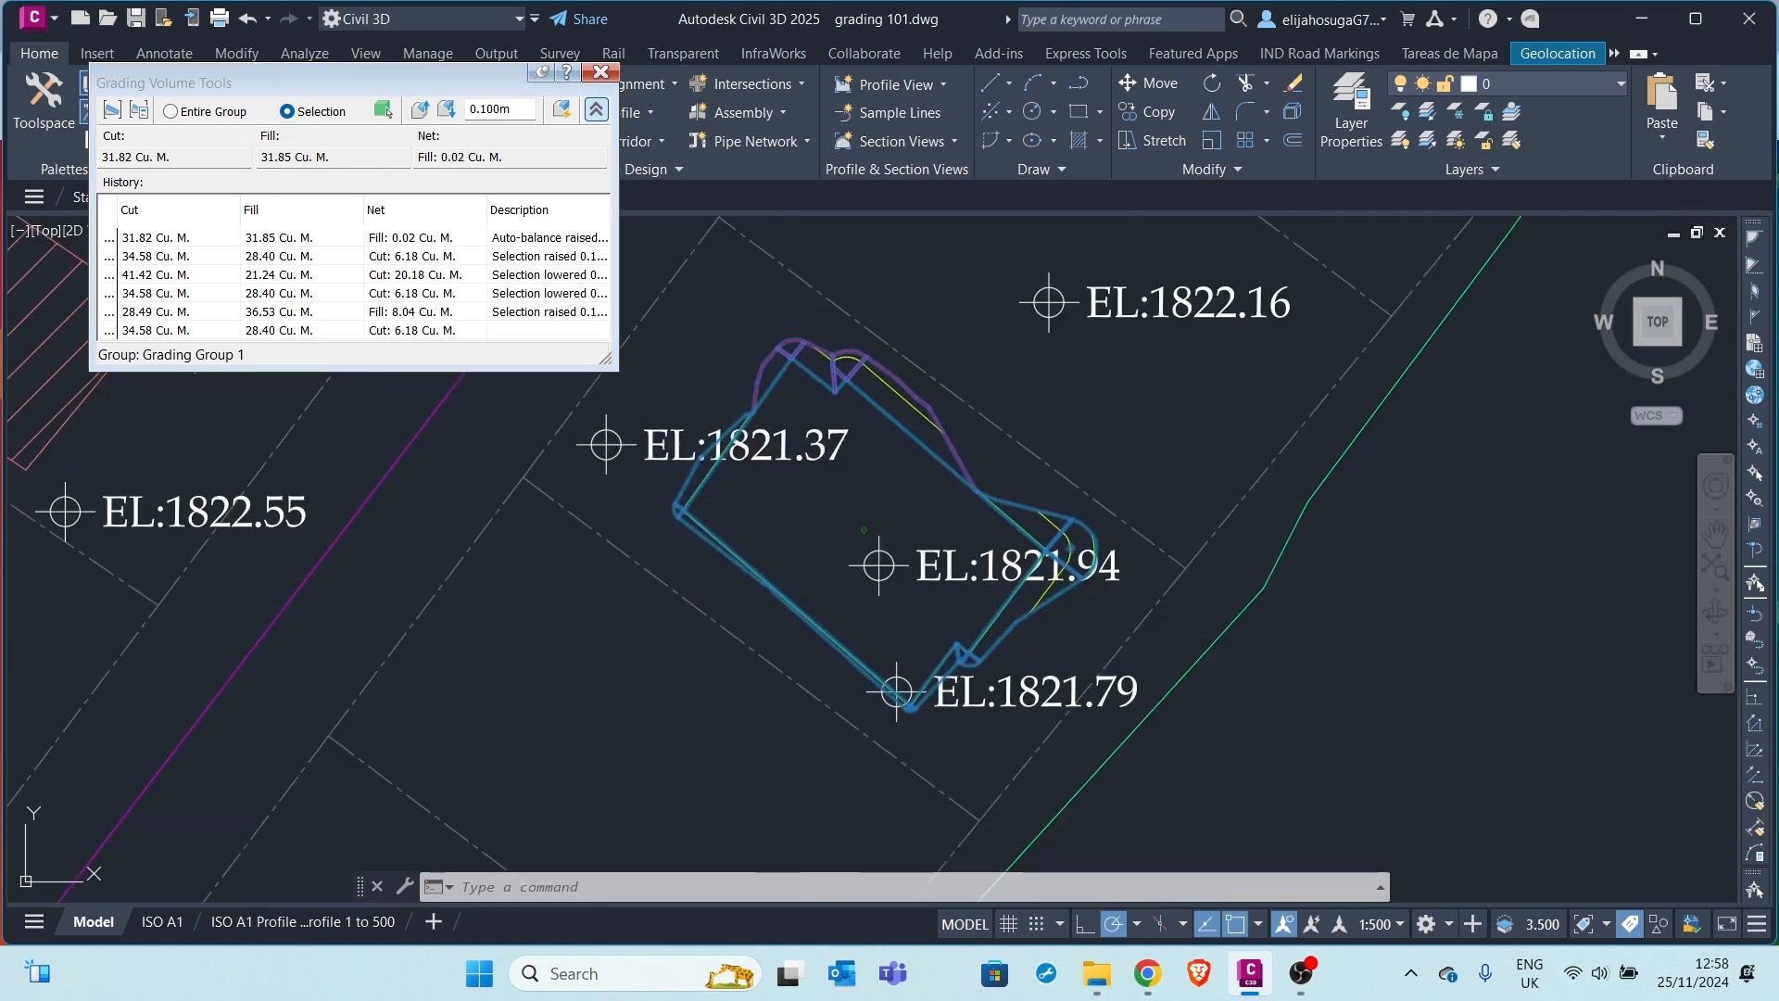
{"action": "scroll", "coordinate": [913, 519], "scroll_direction": "up", "scroll_amount": 1}
{"action": "scroll", "coordinate": [912, 525], "scroll_direction": "down", "scroll_amount": 1}
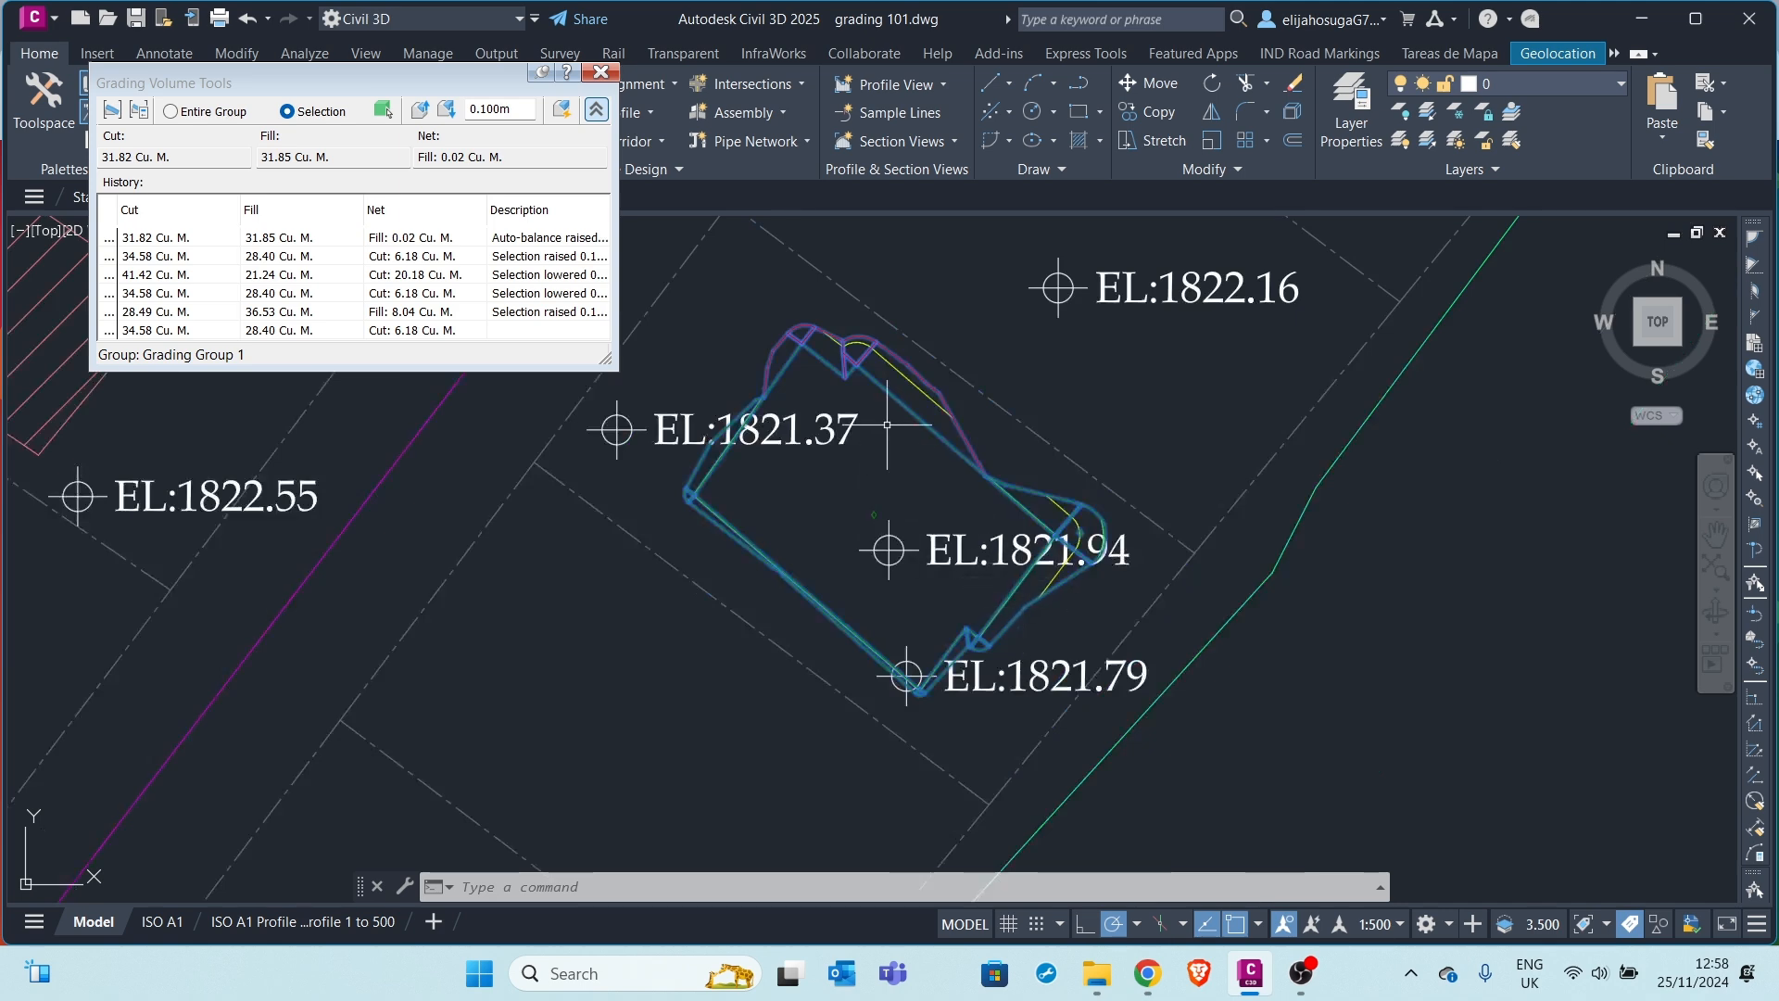
{"action": "left_click", "coordinate": [873, 515]}
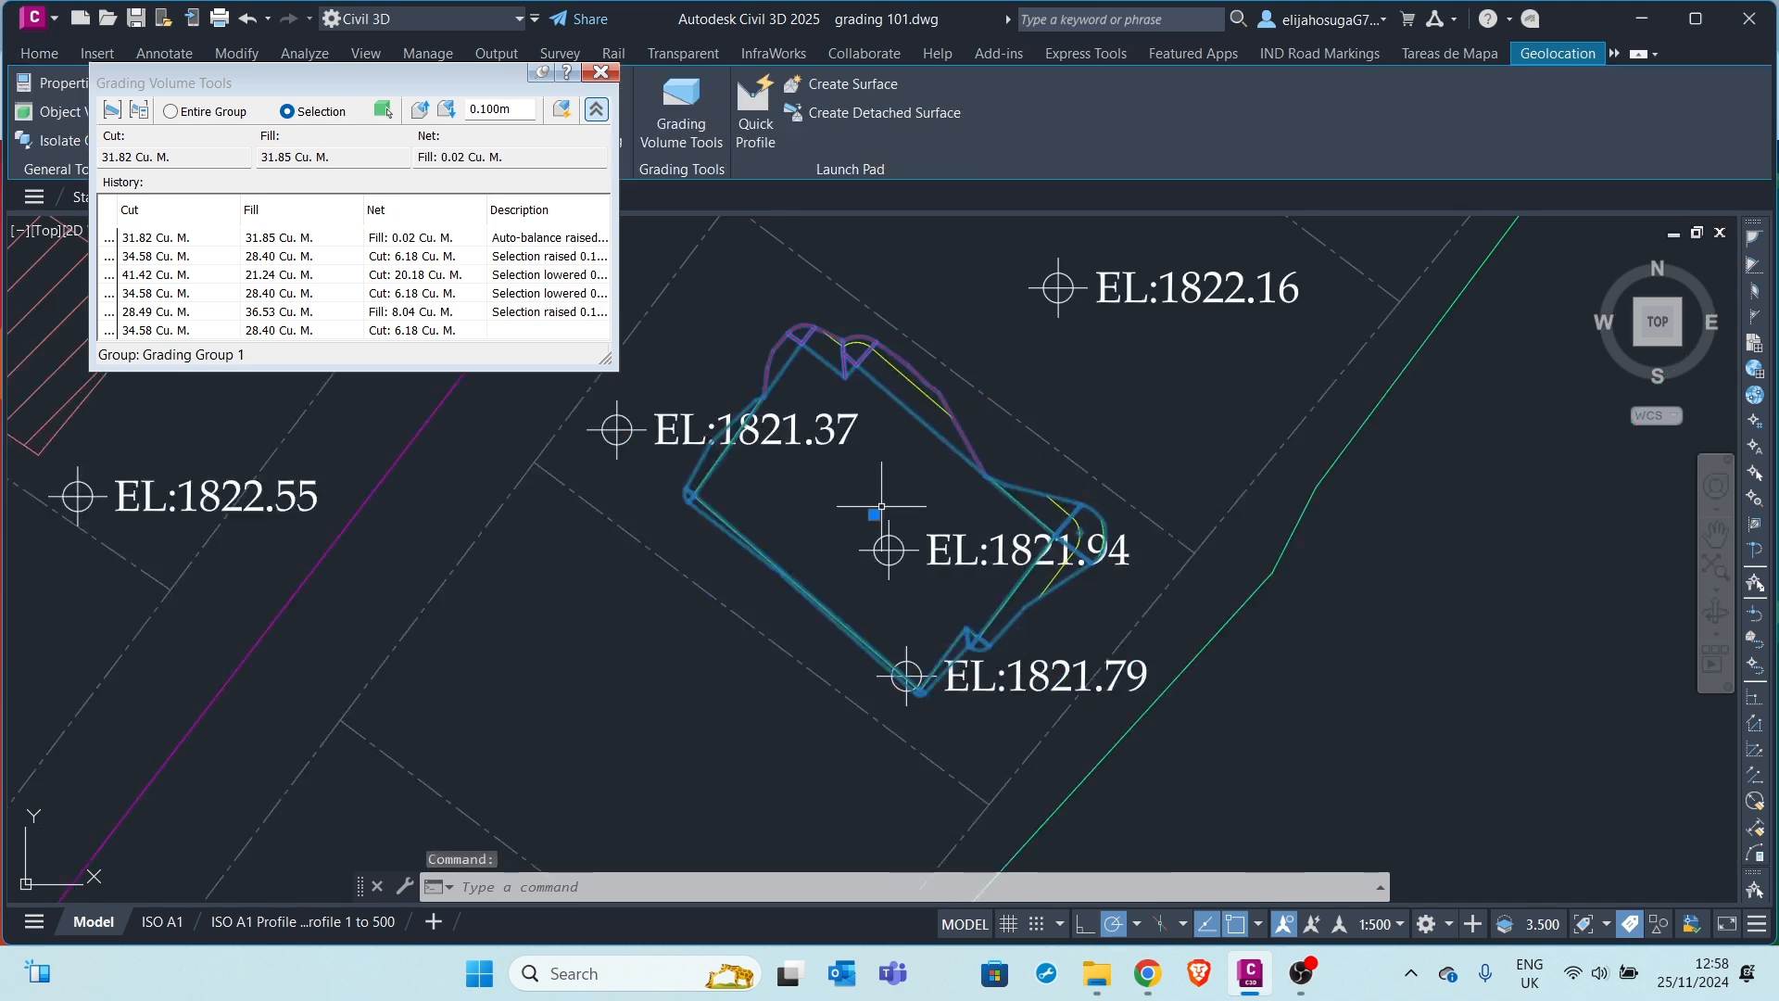
{"action": "right_click", "coordinate": [923, 505]}
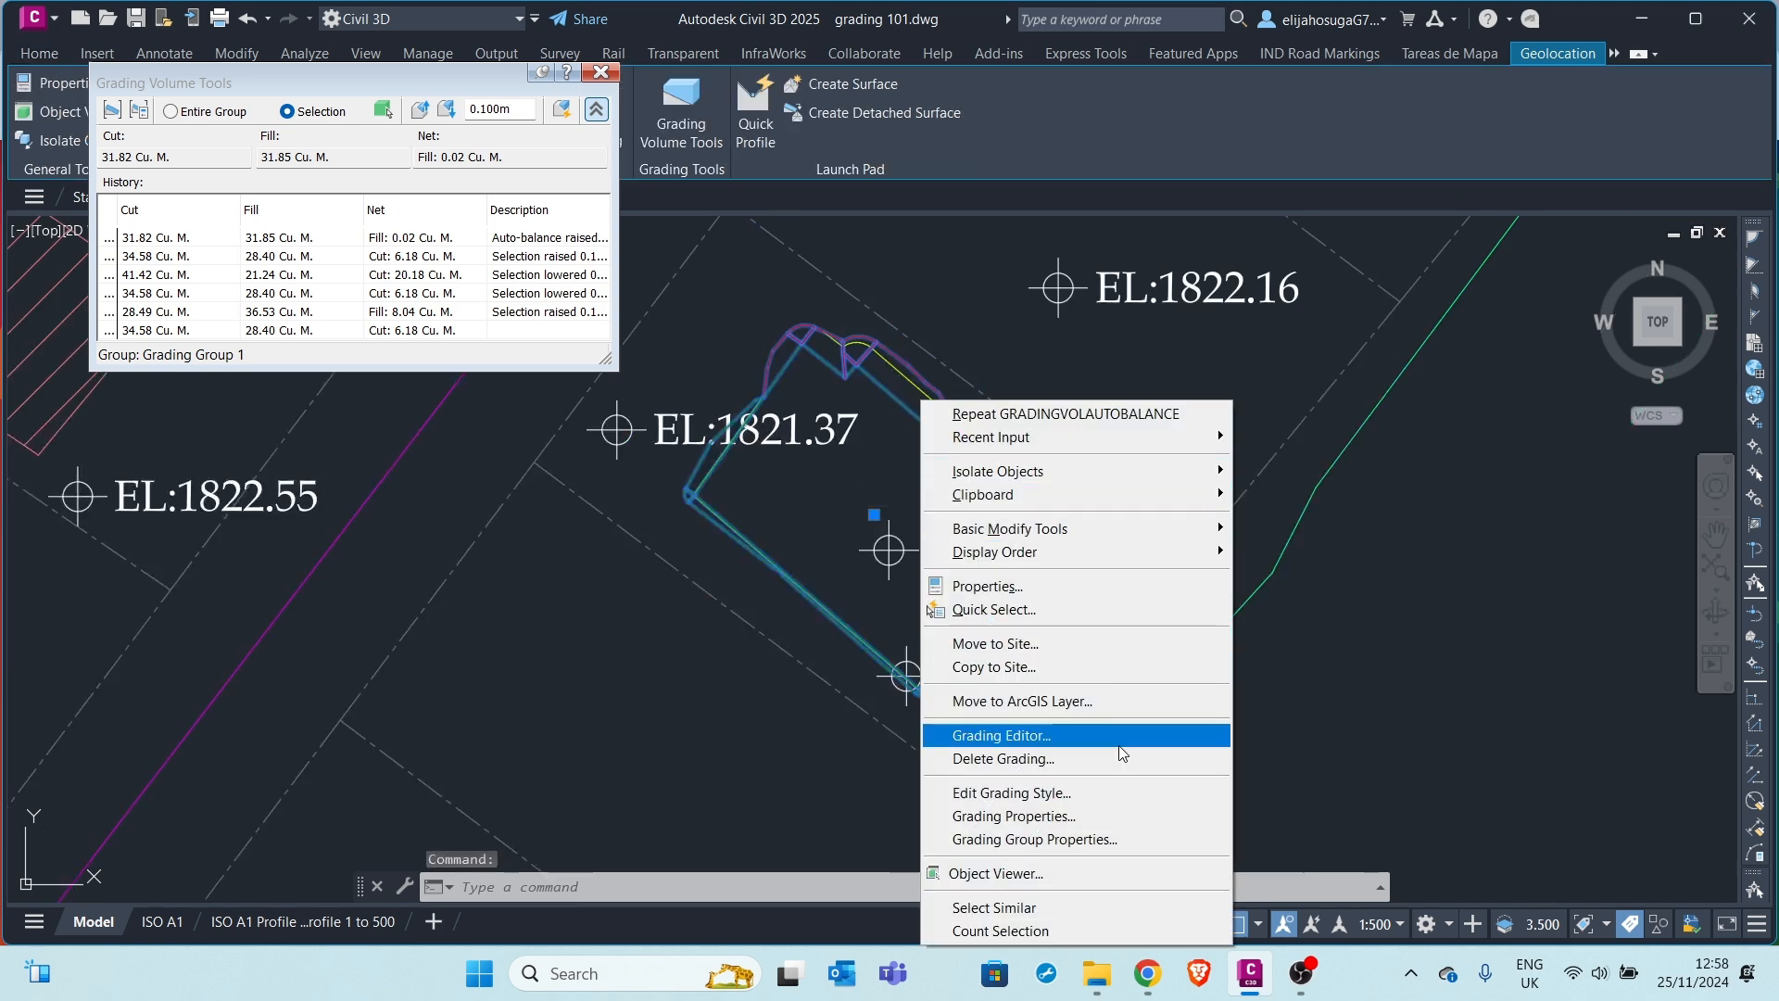
{"action": "left_click", "coordinate": [1019, 873]}
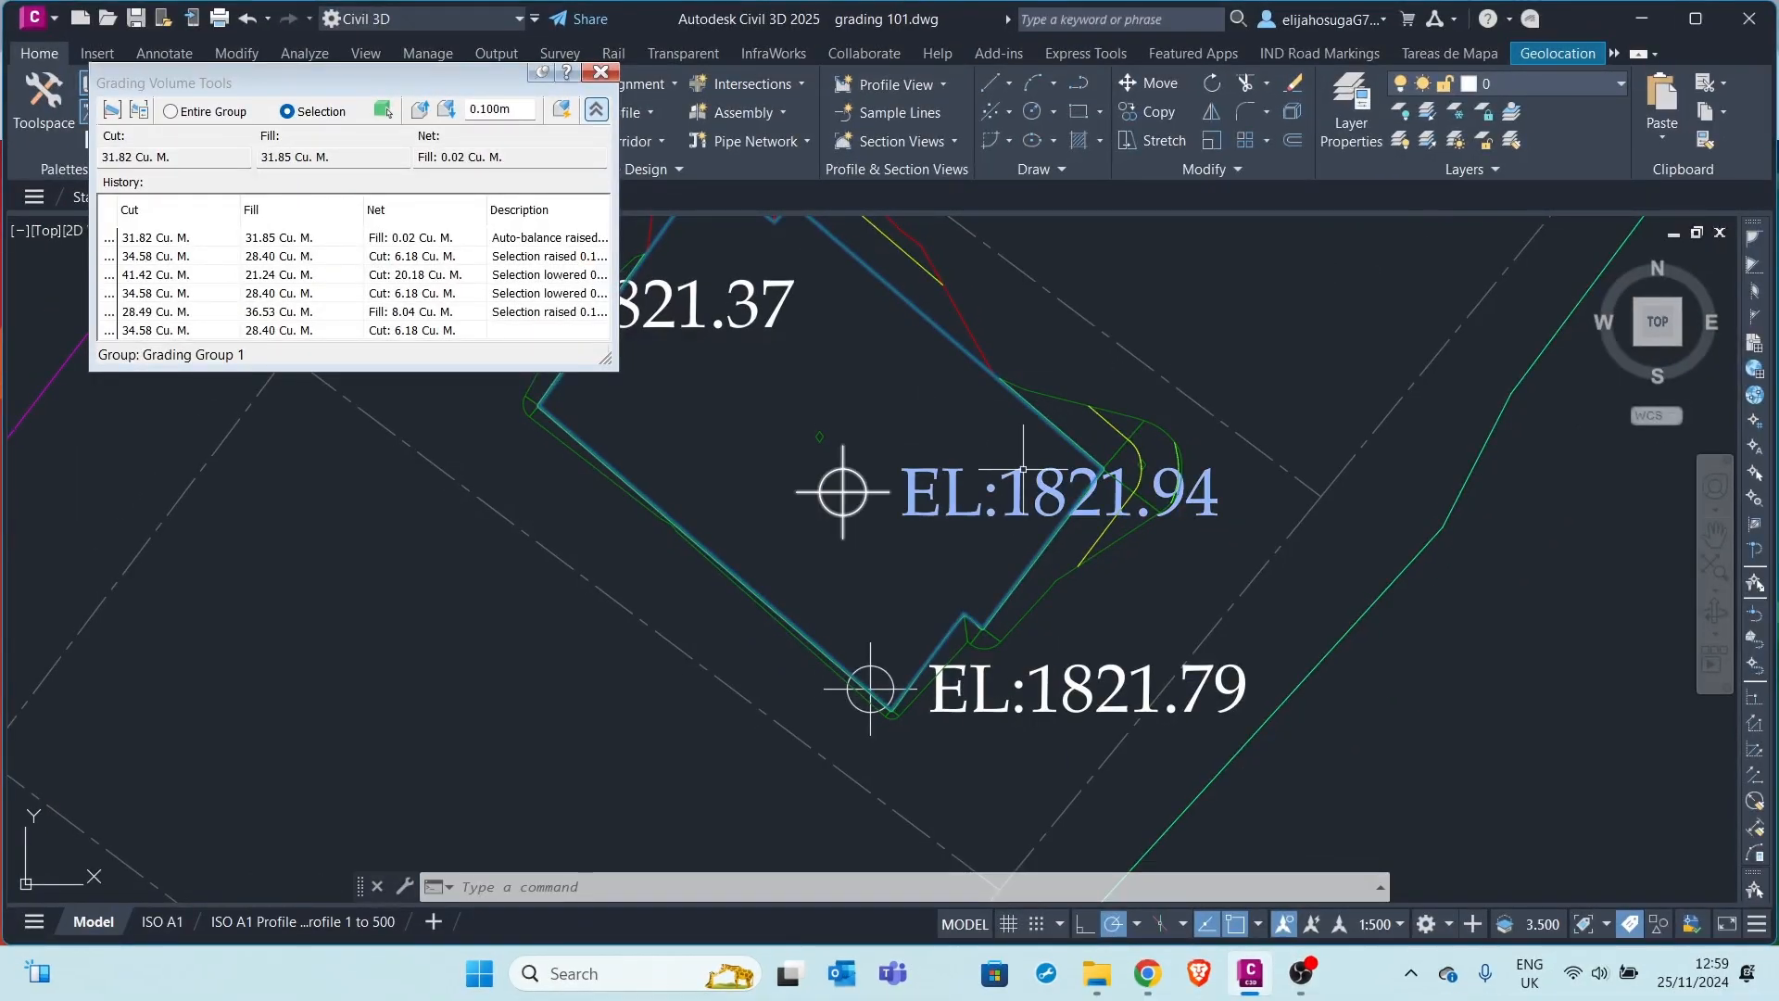
Reselect the balanced grading in plan and bring up its shortcut menu
{"action": "scroll", "coordinate": [1140, 463], "scroll_direction": "up", "scroll_amount": 4}
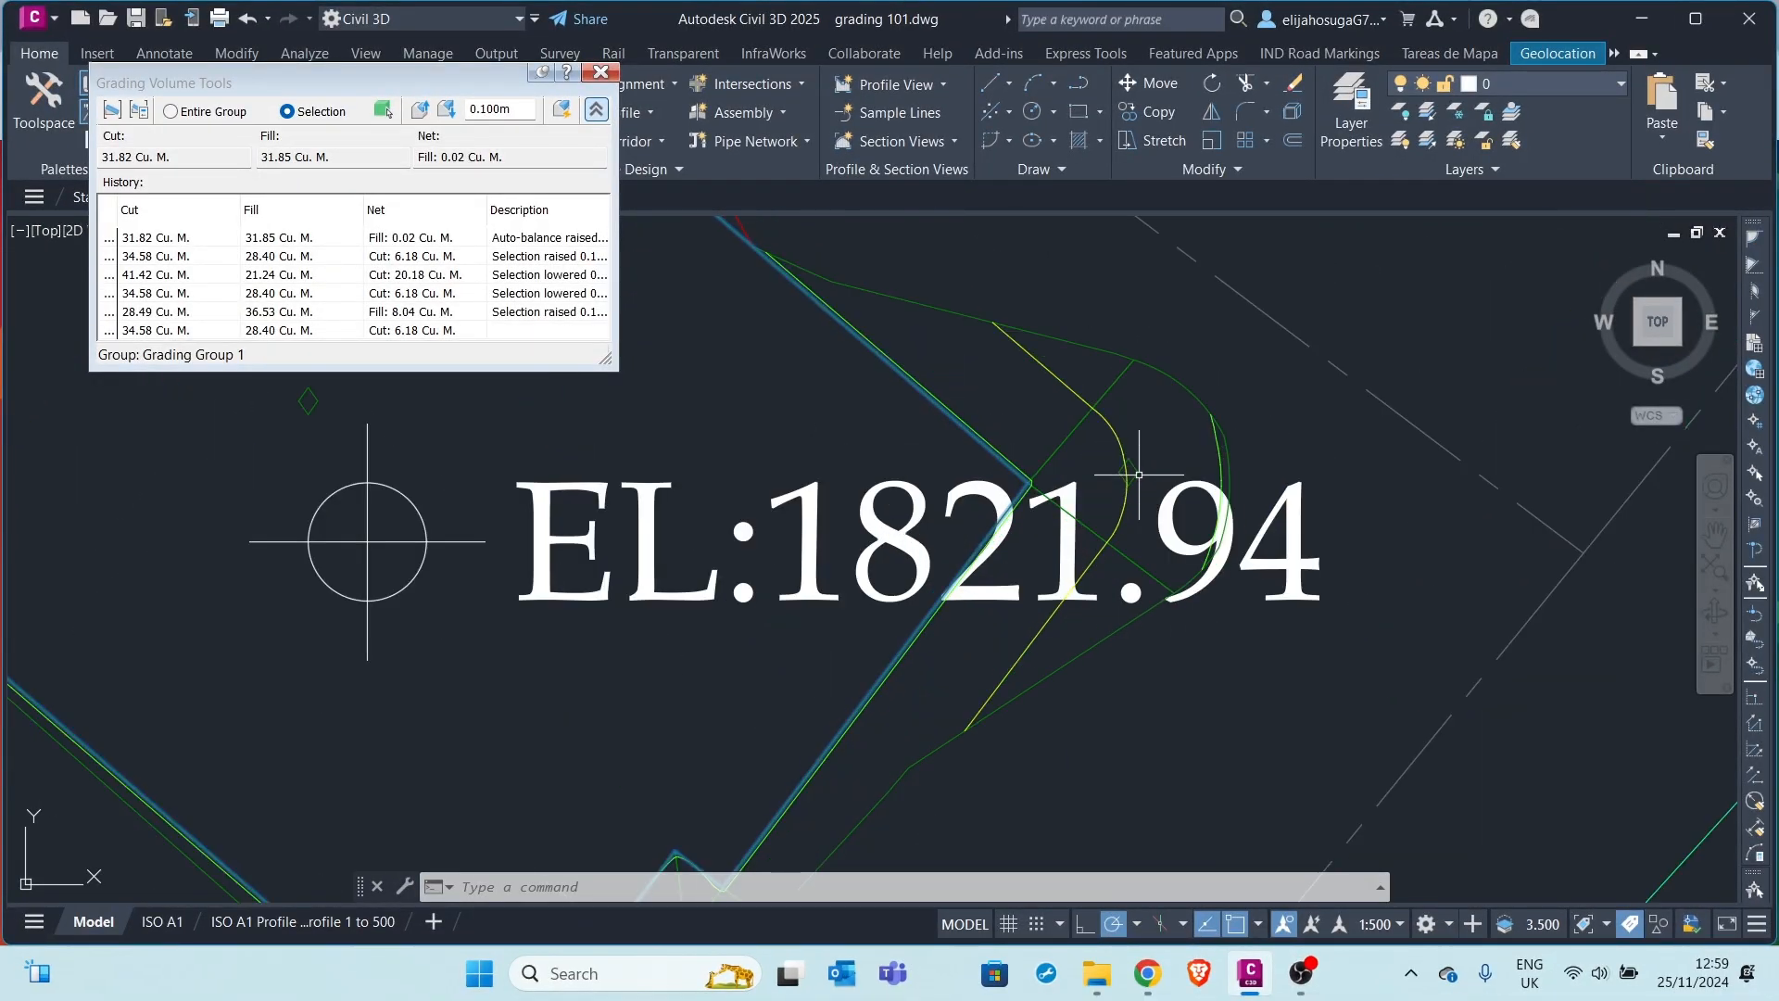
{"action": "left_click", "coordinate": [1137, 473]}
{"action": "scroll", "coordinate": [1140, 477], "scroll_direction": "down", "scroll_amount": 3}
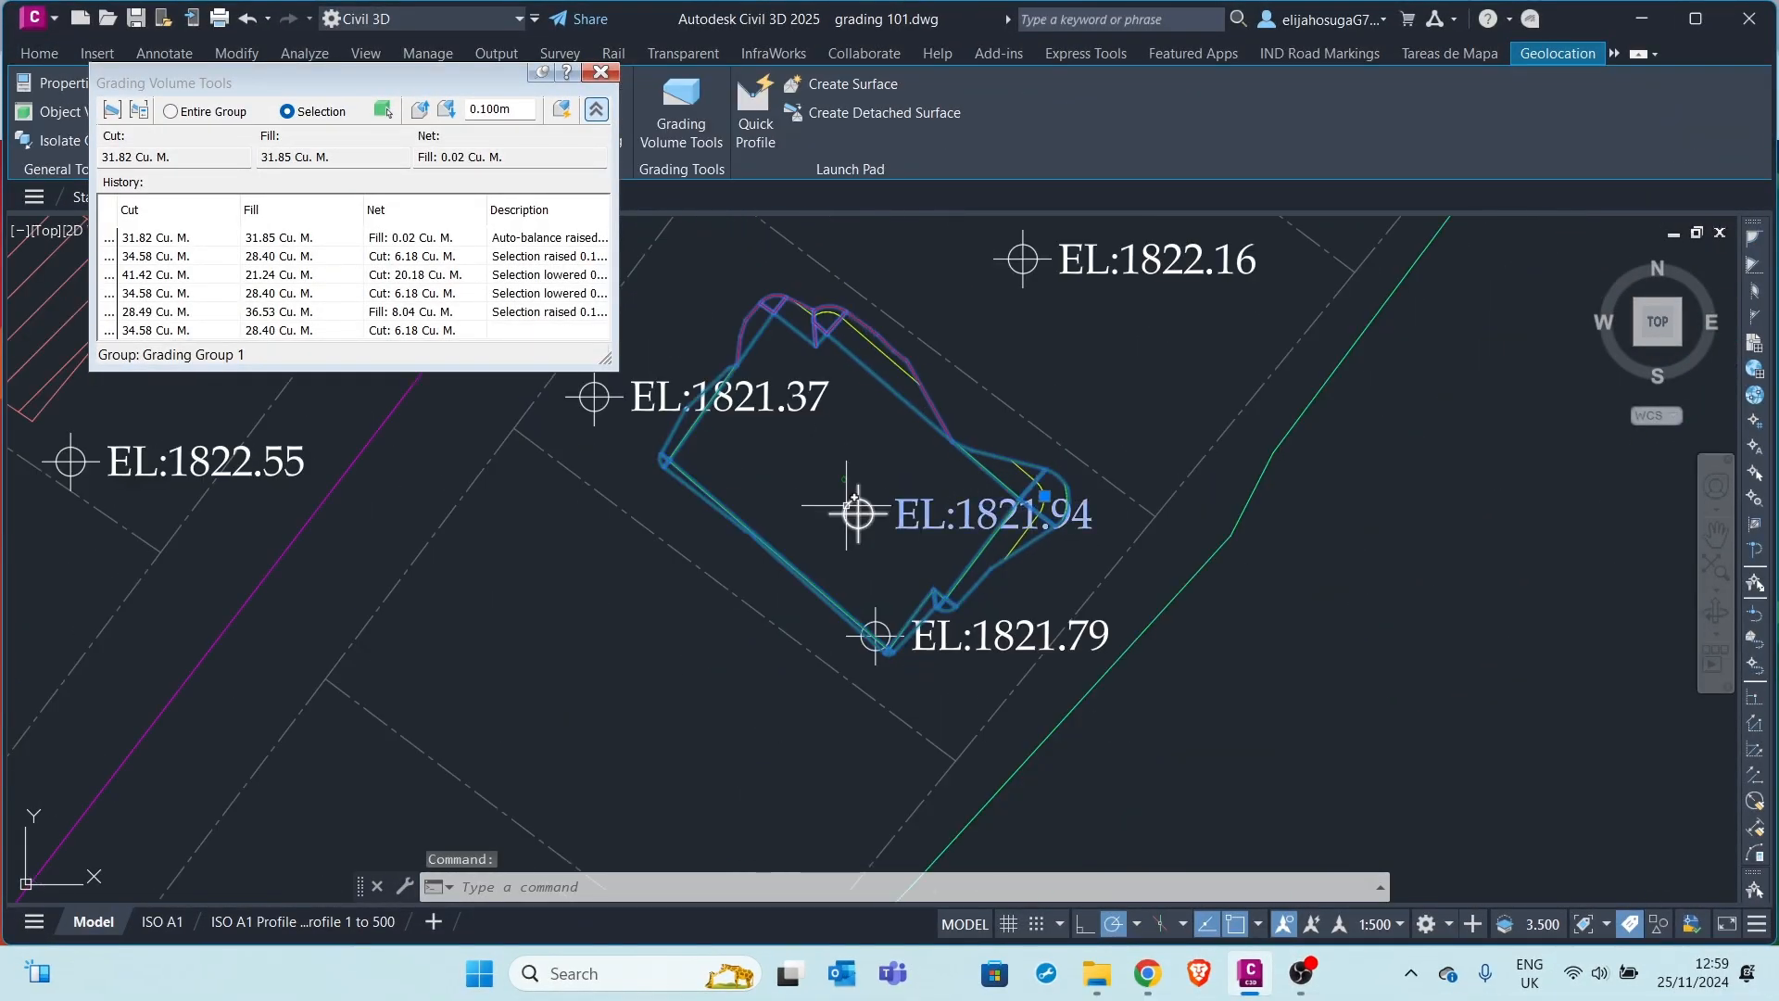
{"action": "scroll", "coordinate": [847, 481], "scroll_direction": "up", "scroll_amount": 2}
{"action": "scroll", "coordinate": [964, 436], "scroll_direction": "down", "scroll_amount": 4}
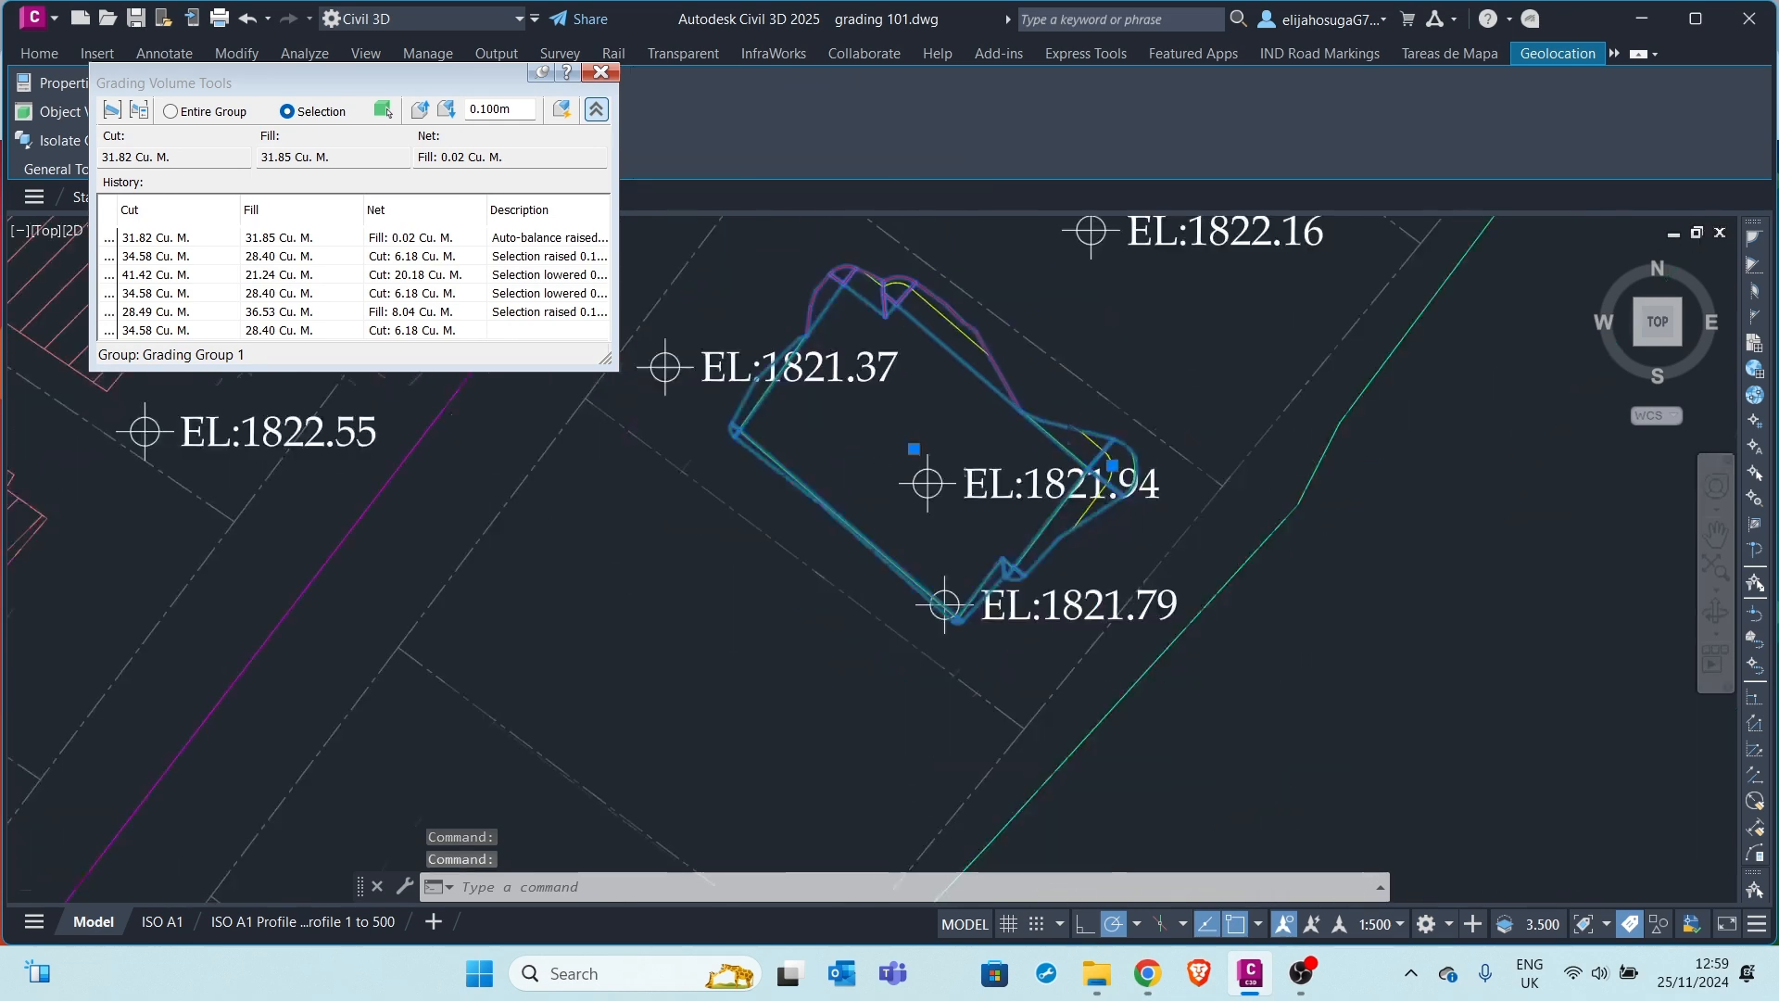
{"action": "right_click", "coordinate": [975, 510]}
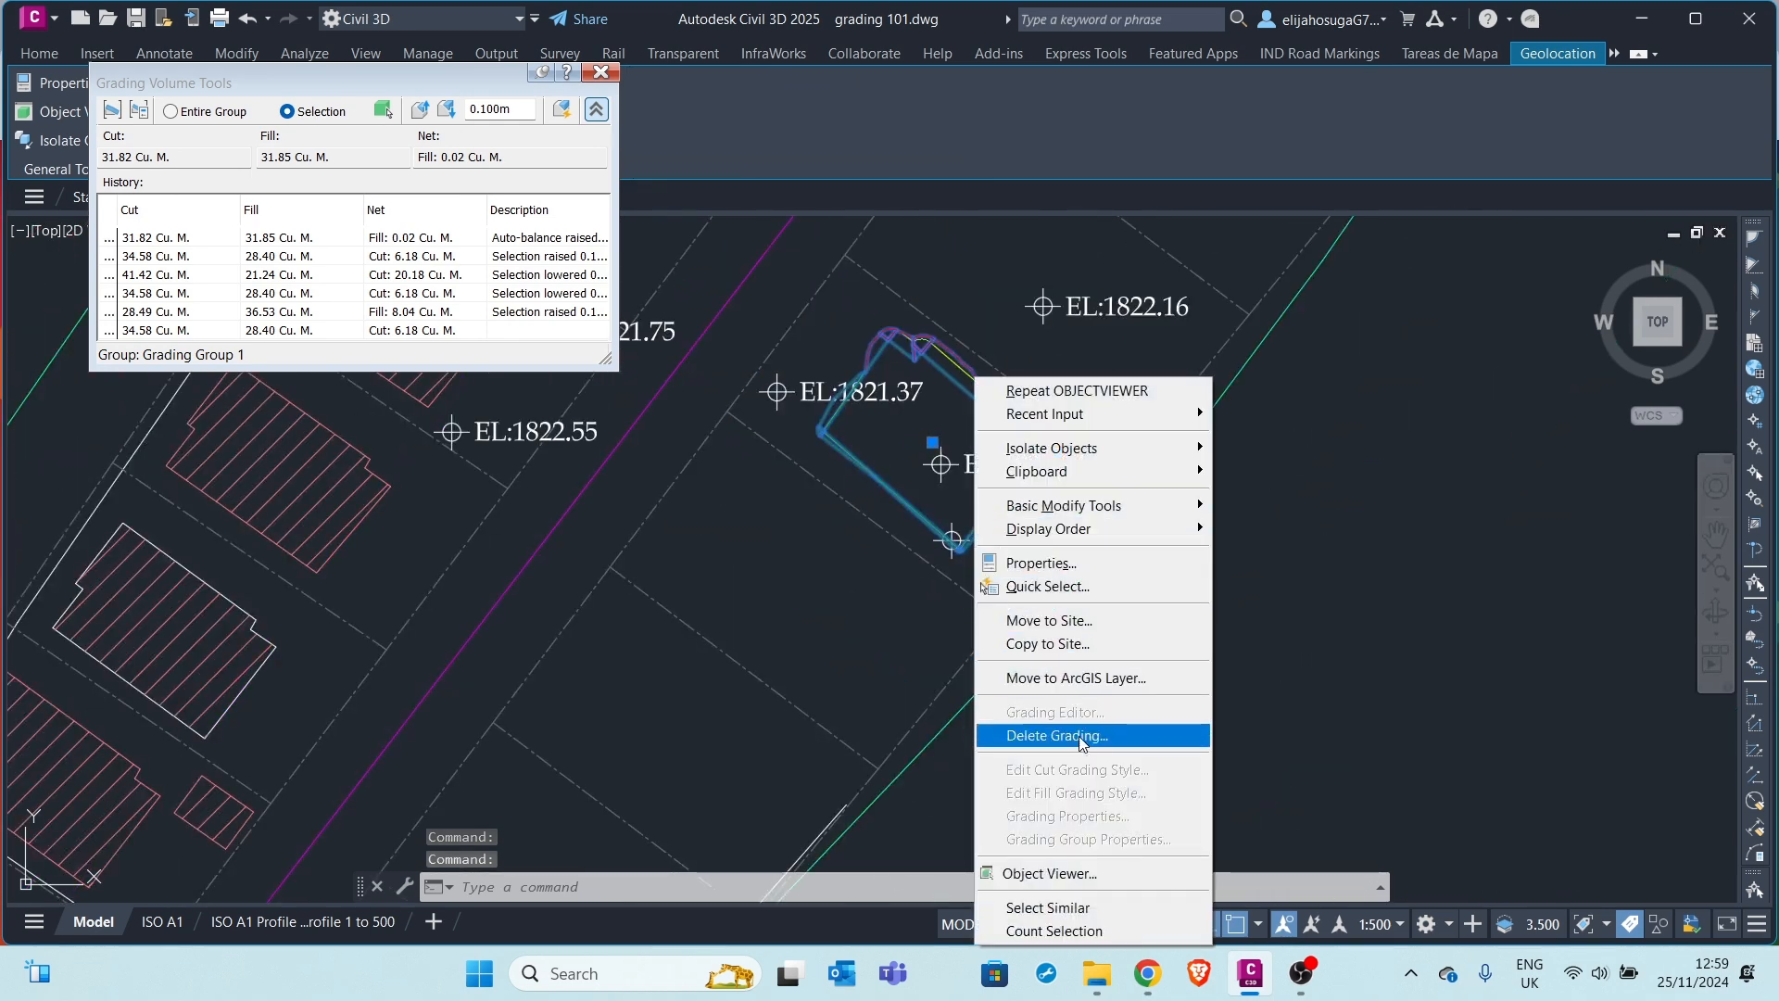
{"action": "left_click", "coordinate": [1066, 872]}
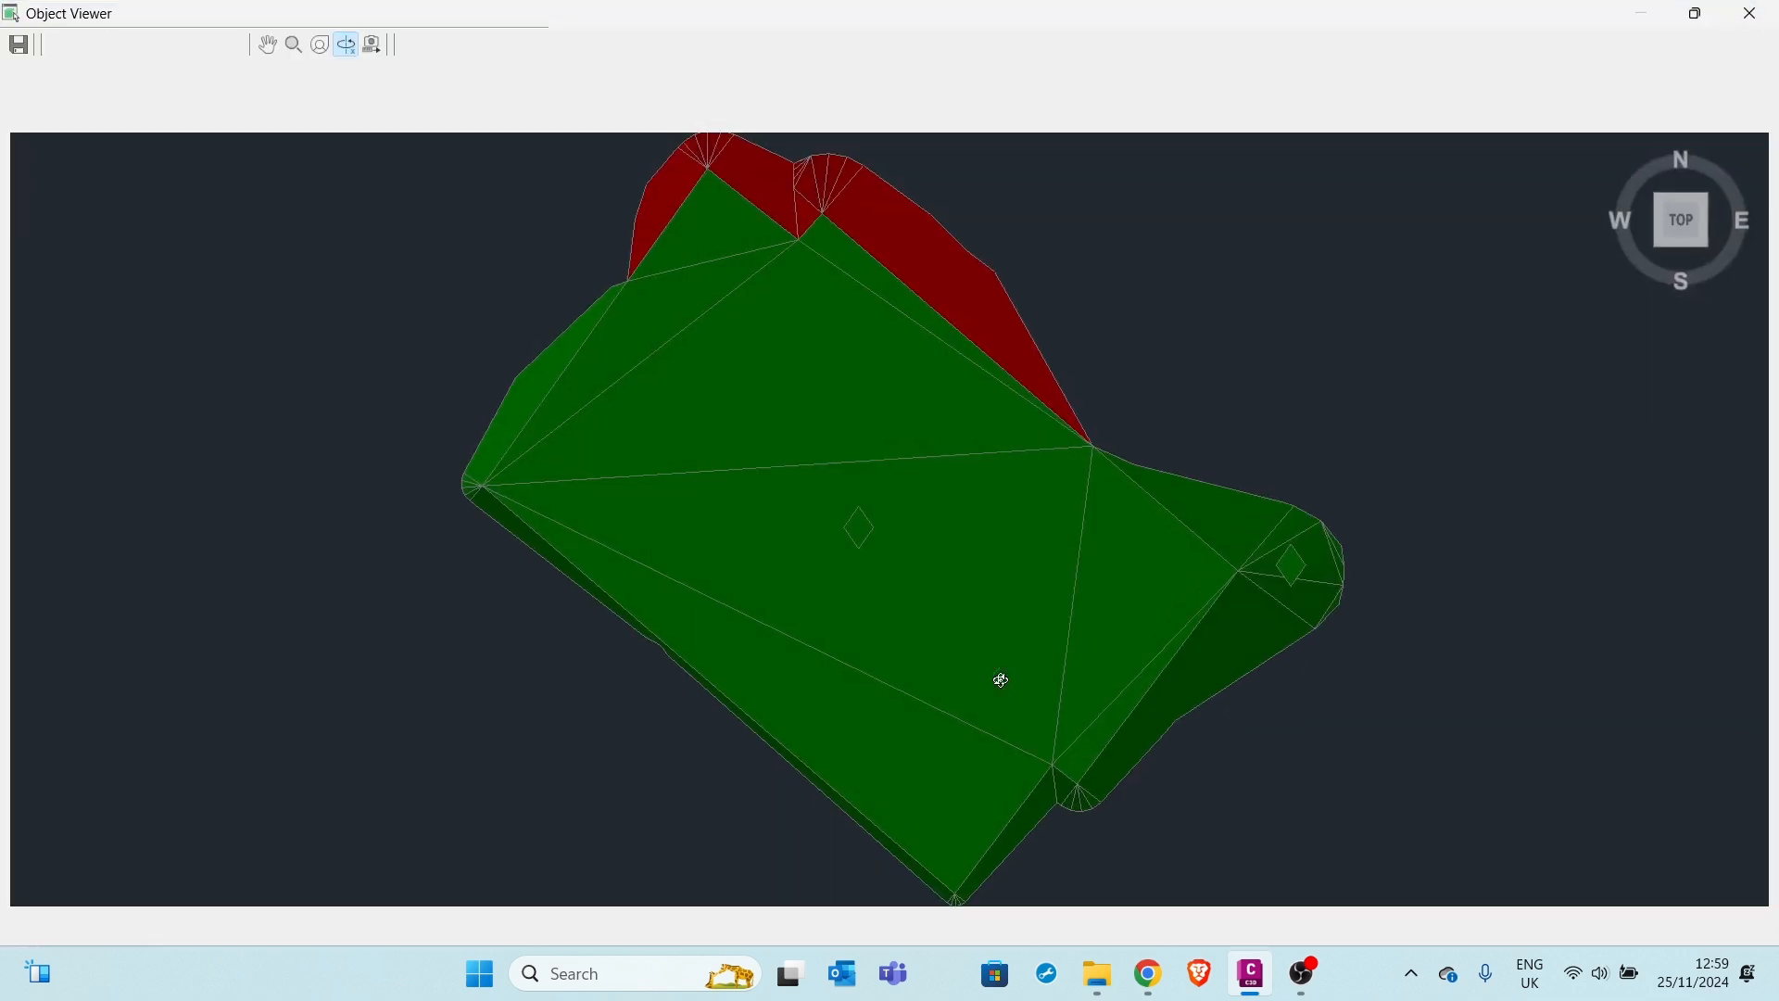
{"action": "left_click", "coordinate": [1705, 249]}
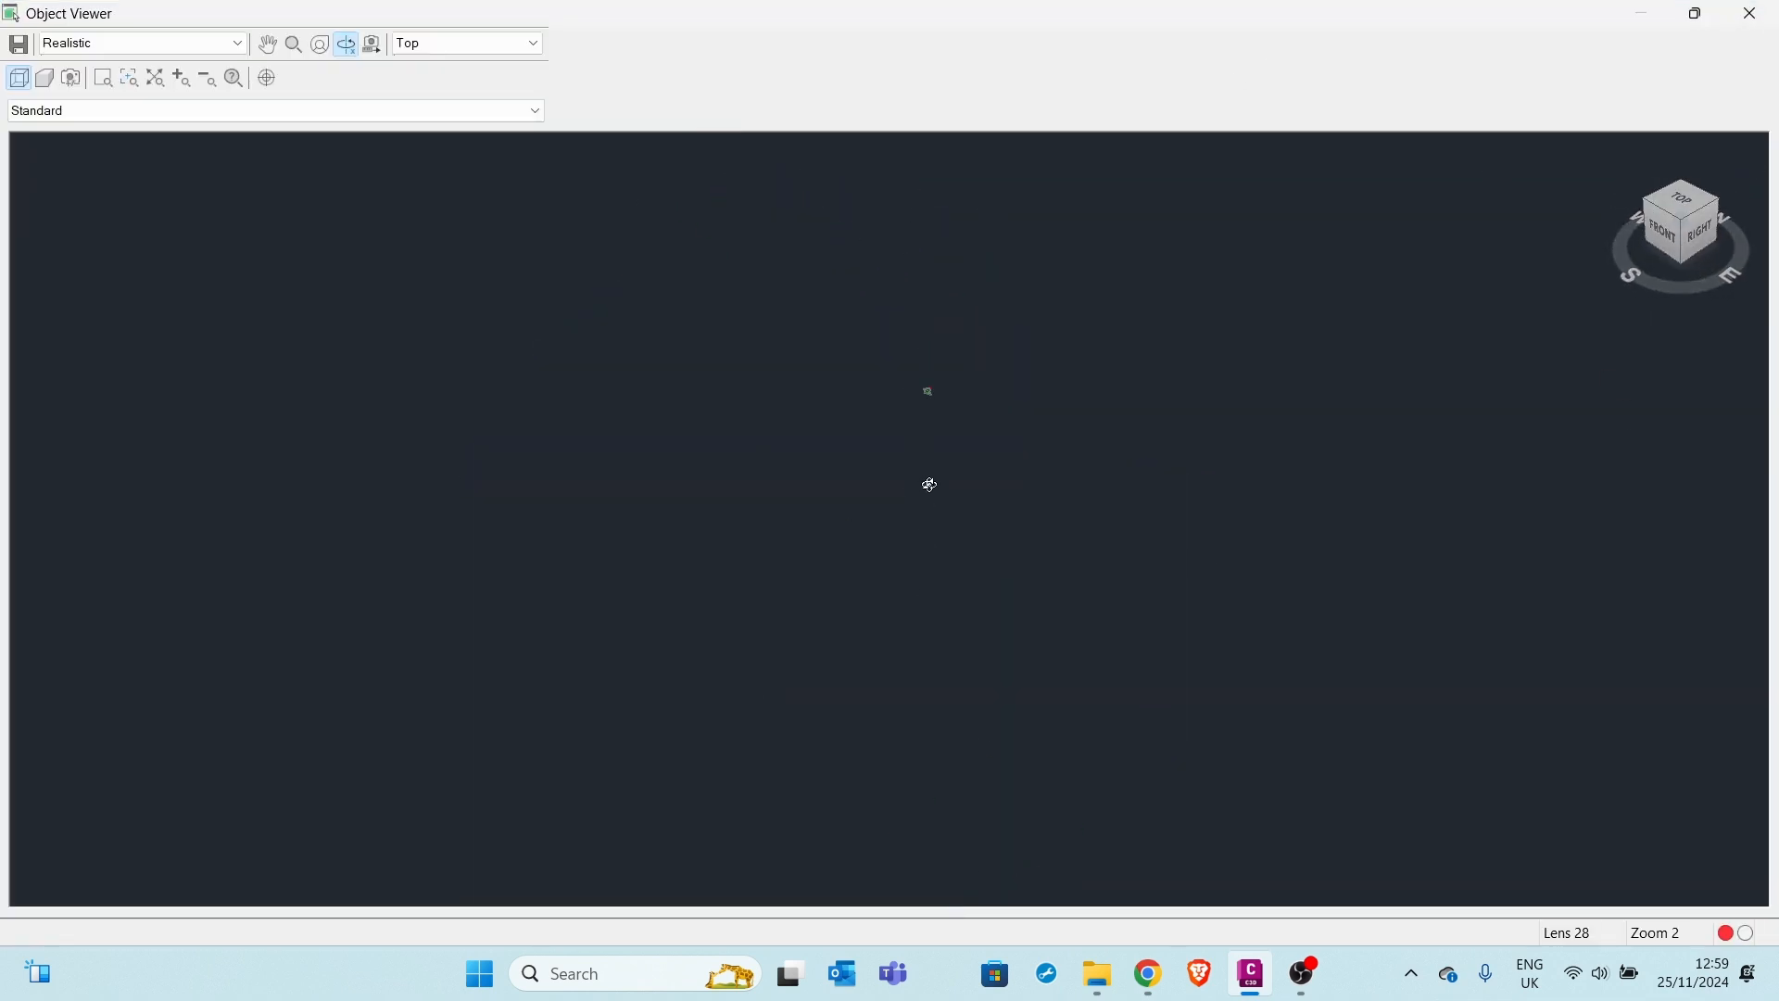
{"action": "left_click_drag", "start_coordinate": [929, 485], "coordinate": [1085, 671]}
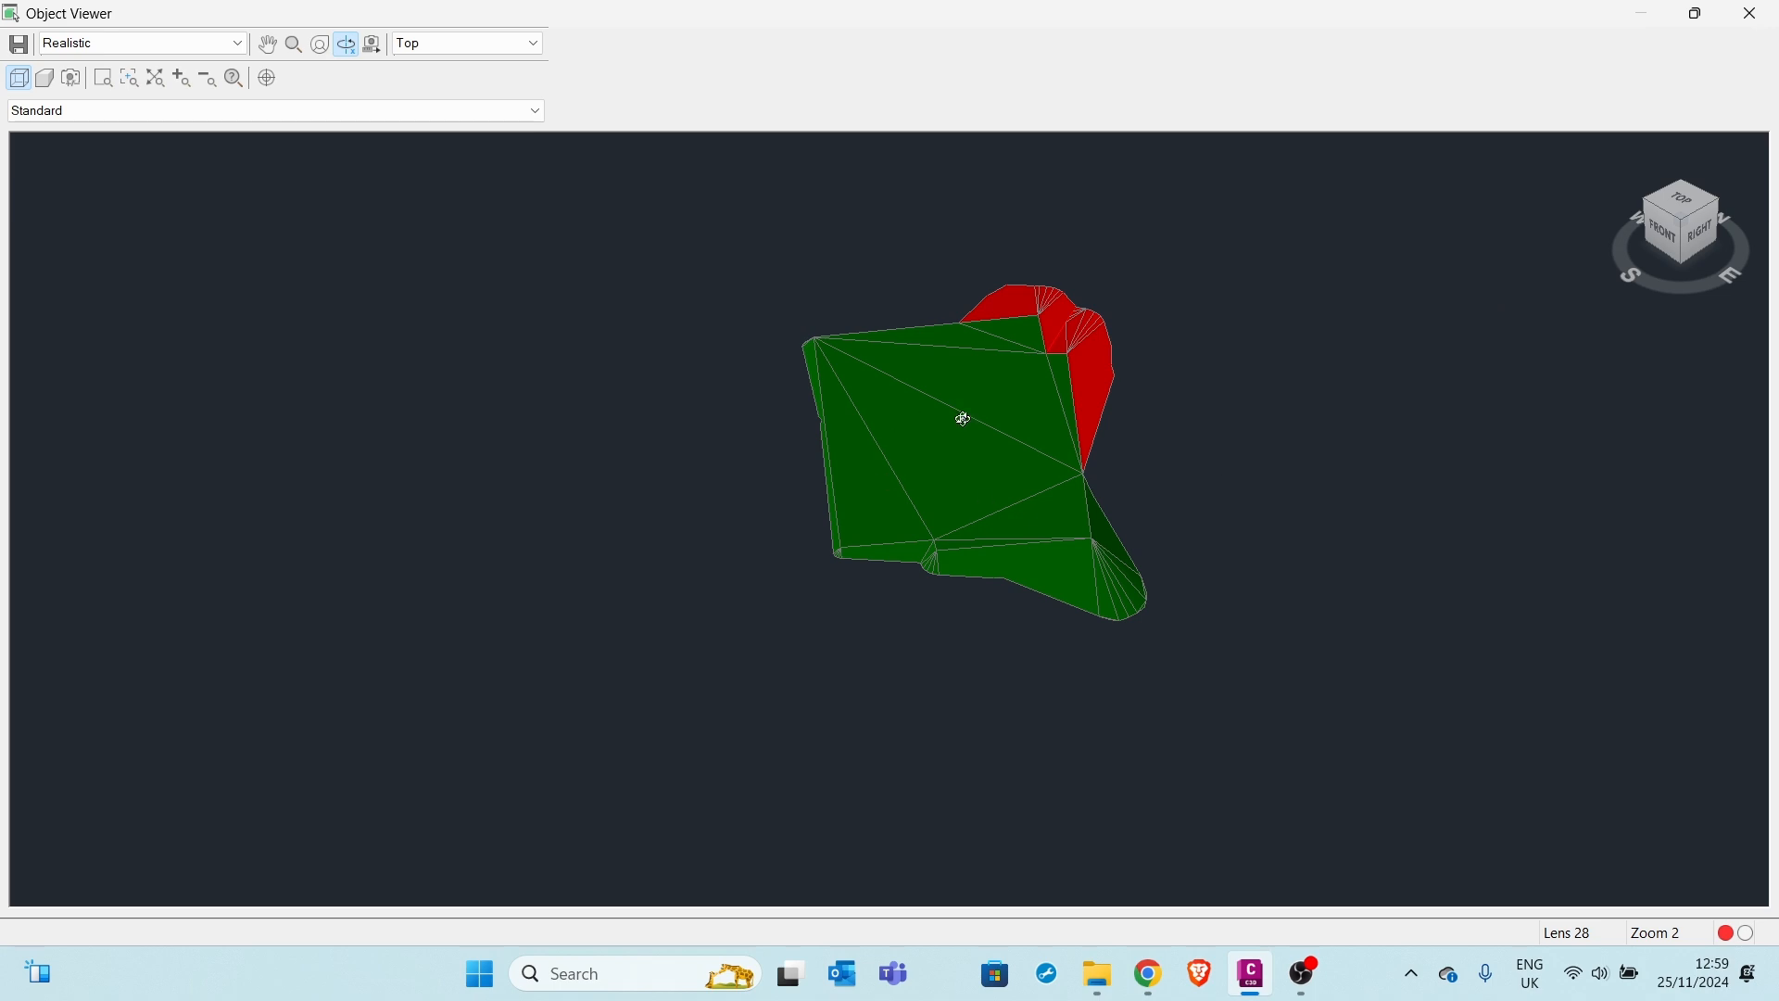
{"action": "middle_click_drag", "start_coordinate": [964, 419], "coordinate": [849, 472]}
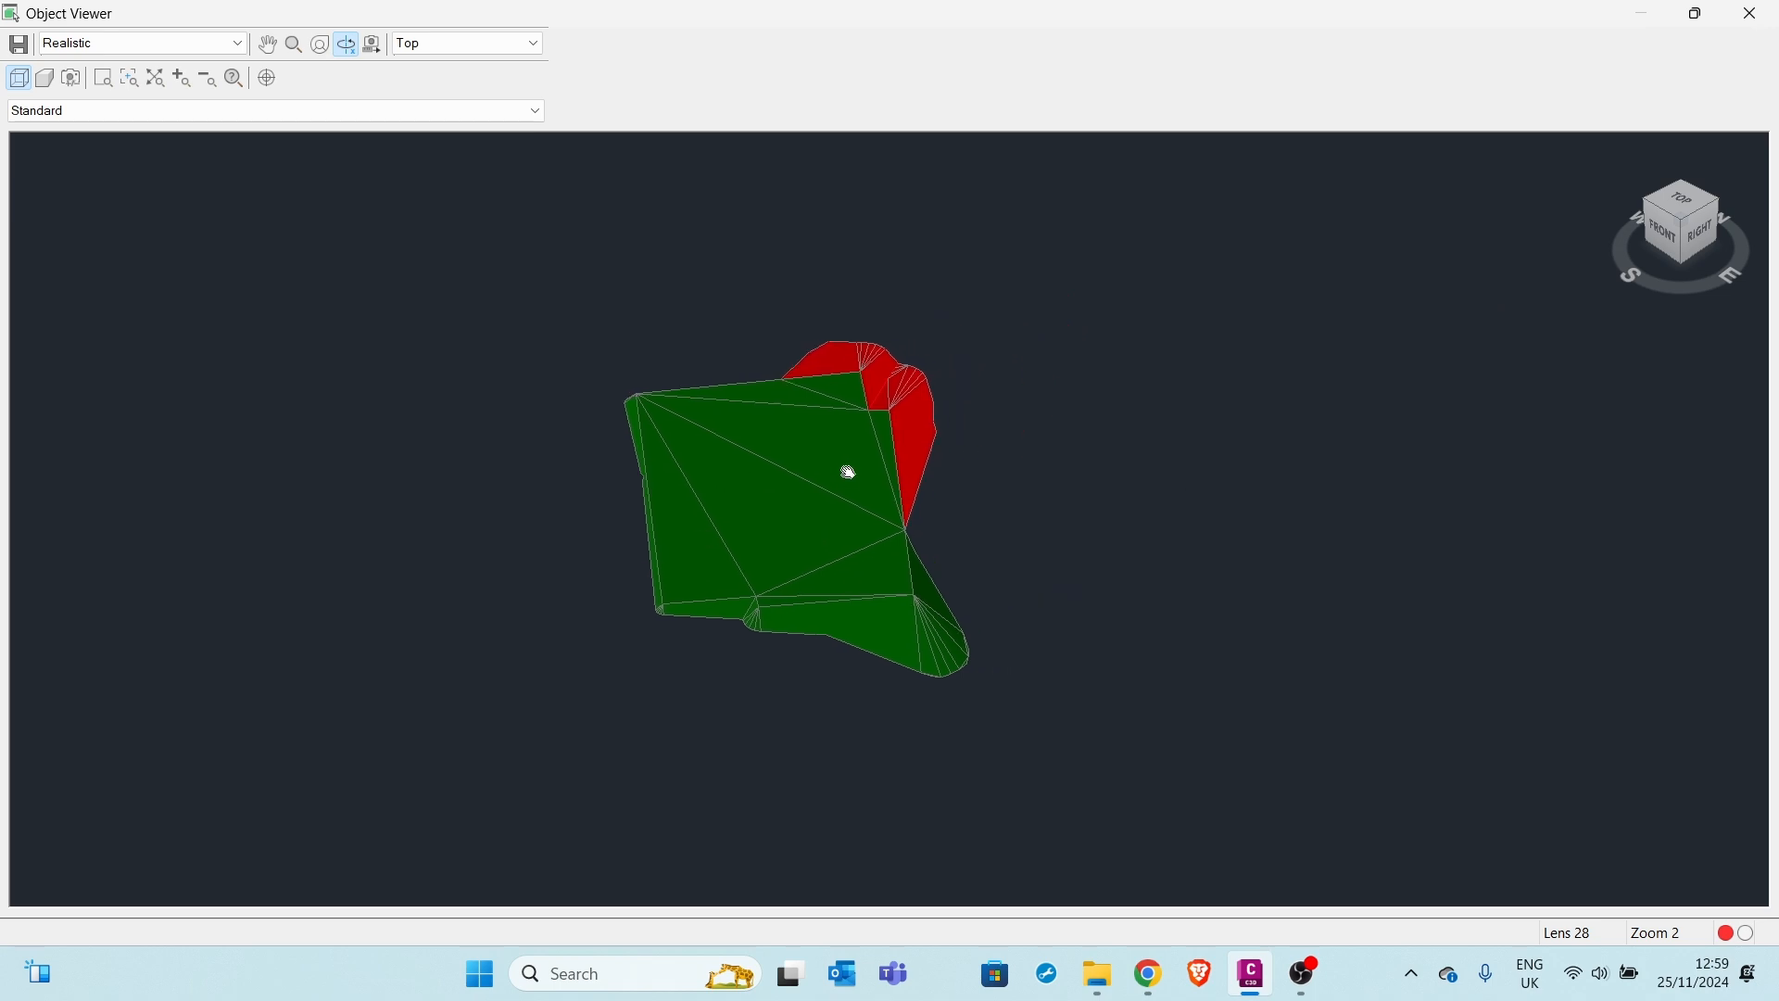
{"action": "left_click", "coordinate": [1754, 14]}
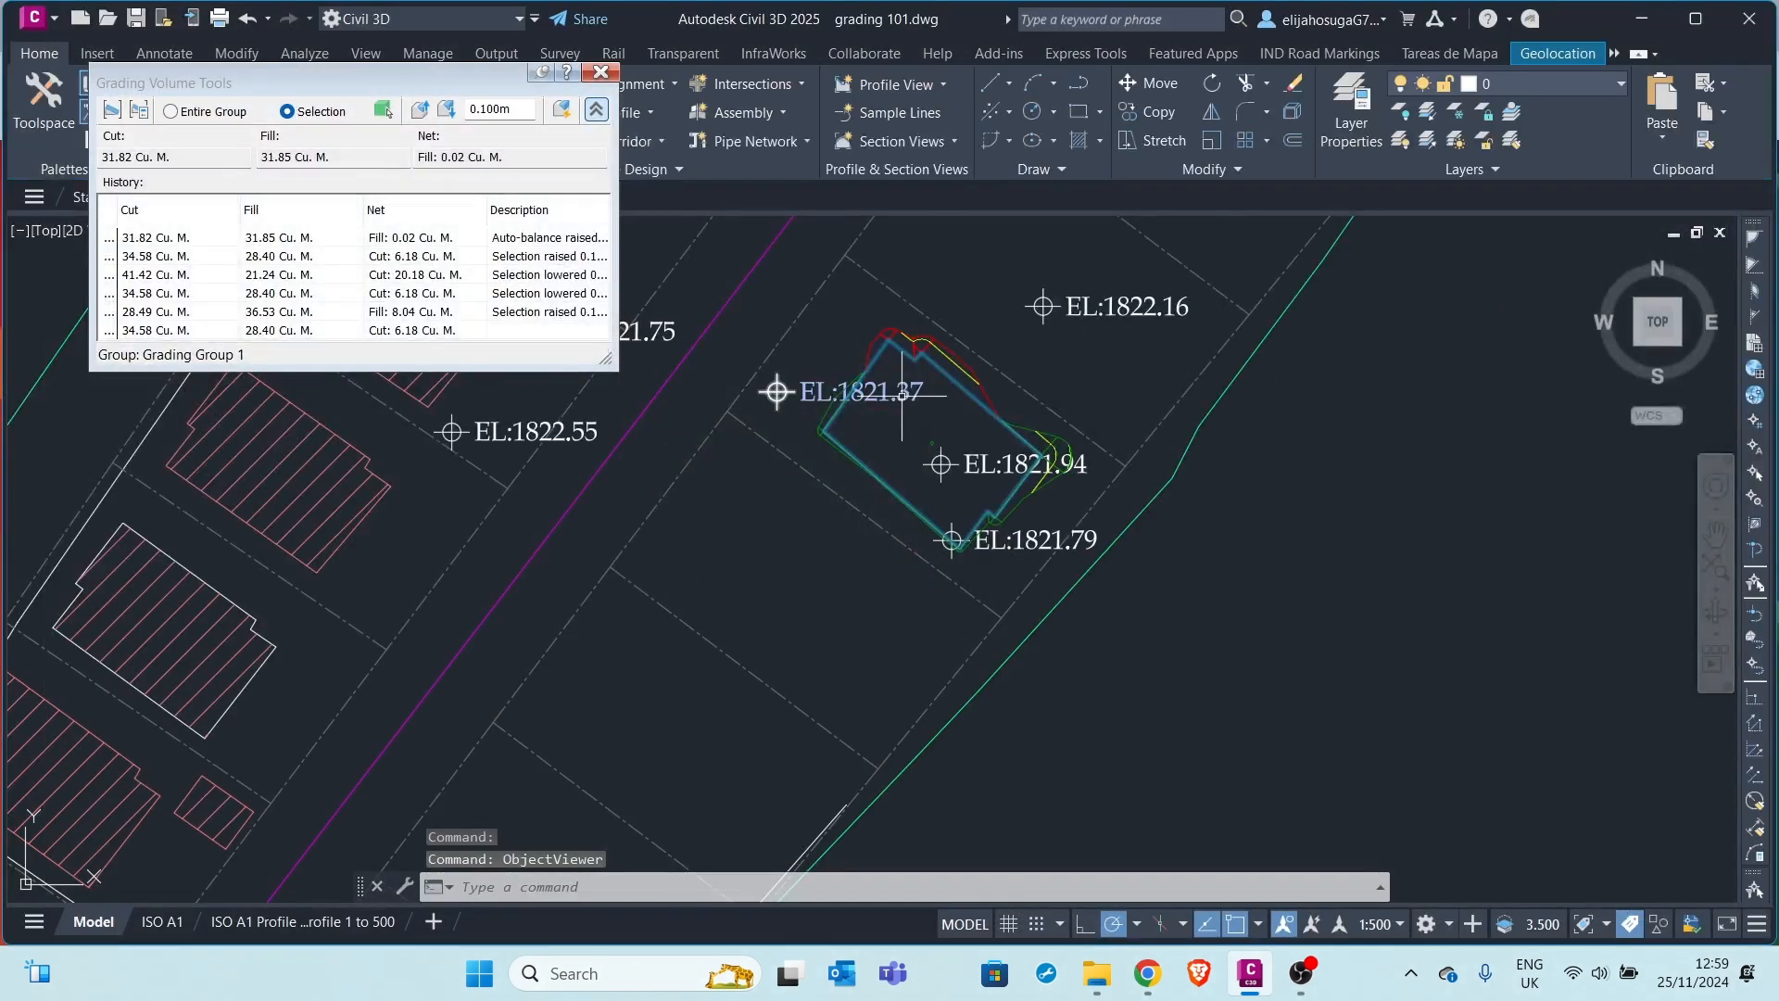
{"action": "scroll", "coordinate": [932, 449], "scroll_direction": "up", "scroll_amount": 3}
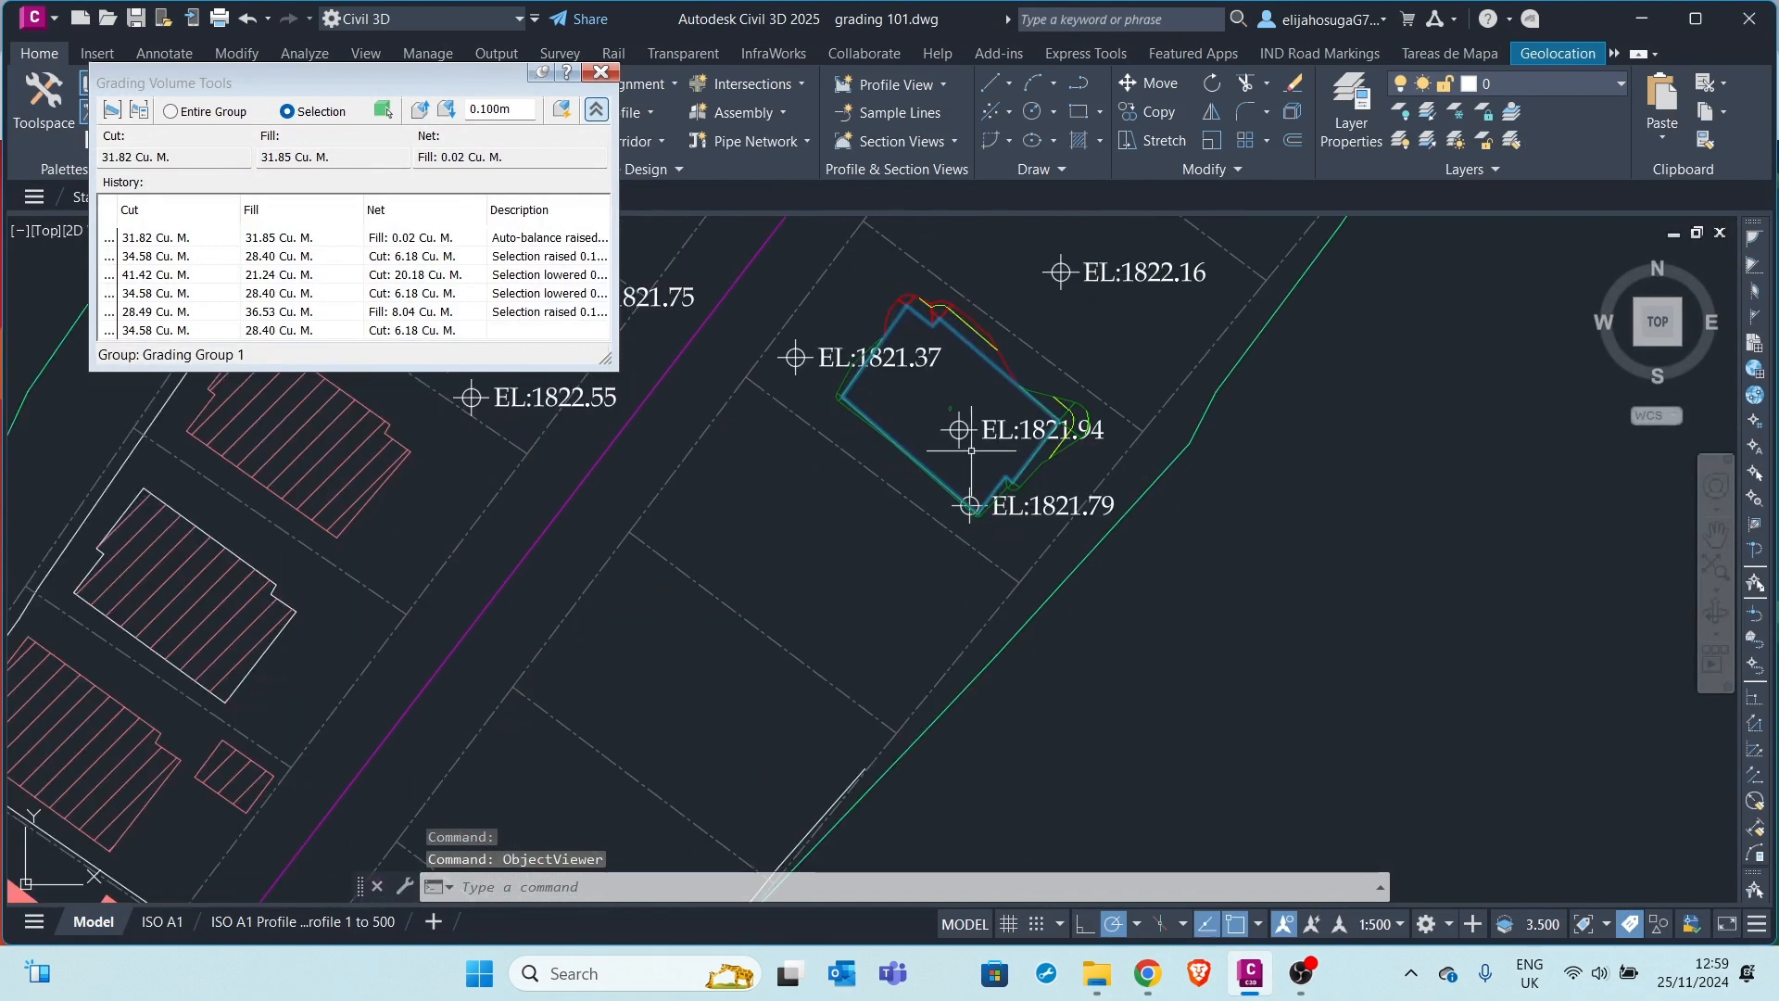